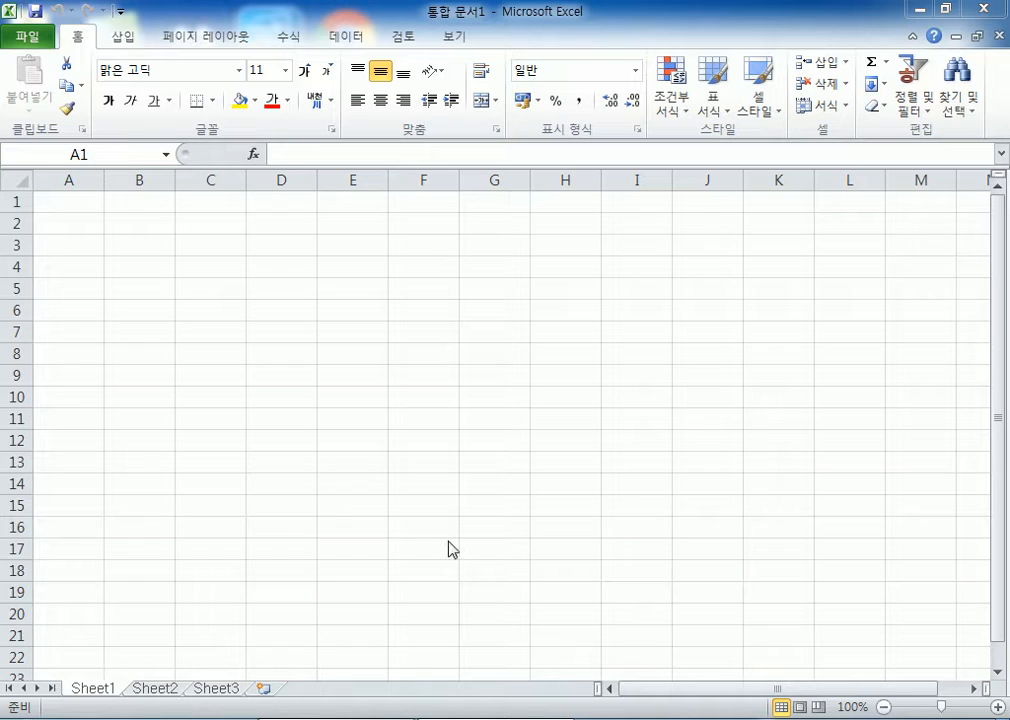
Open the workbook 섹션03문제.xlsm from the 길벗컴활2급 > 01 섹션 folder on drive C
{"action": "left_click", "coordinate": [240, 240]}
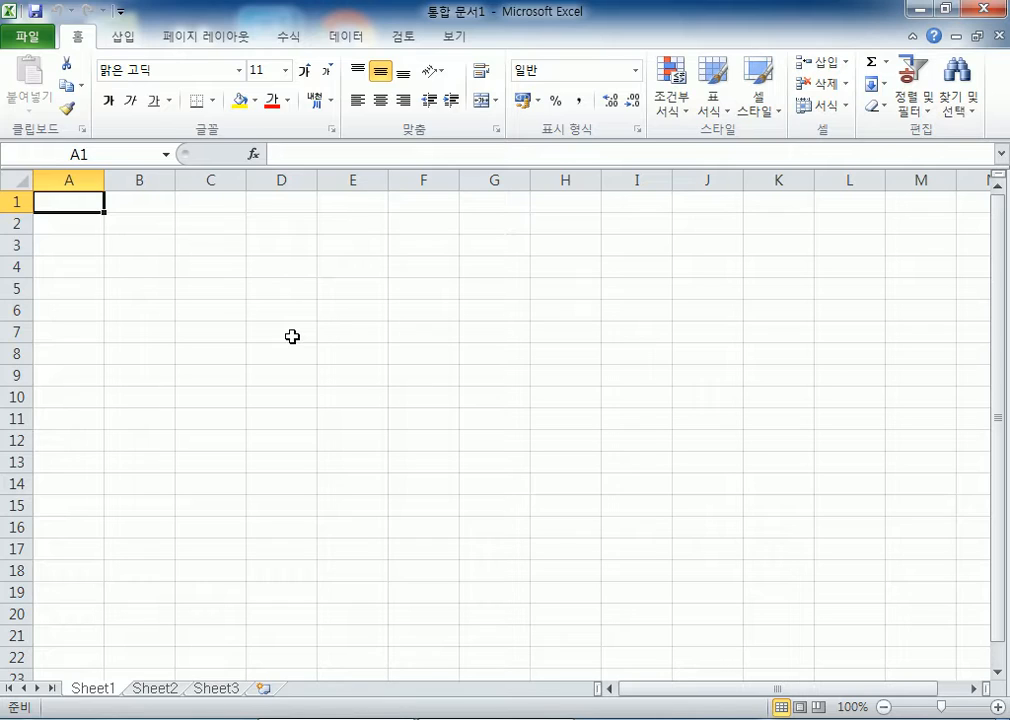
{"action": "left_click", "coordinate": [24, 34]}
{"action": "left_click", "coordinate": [60, 122]}
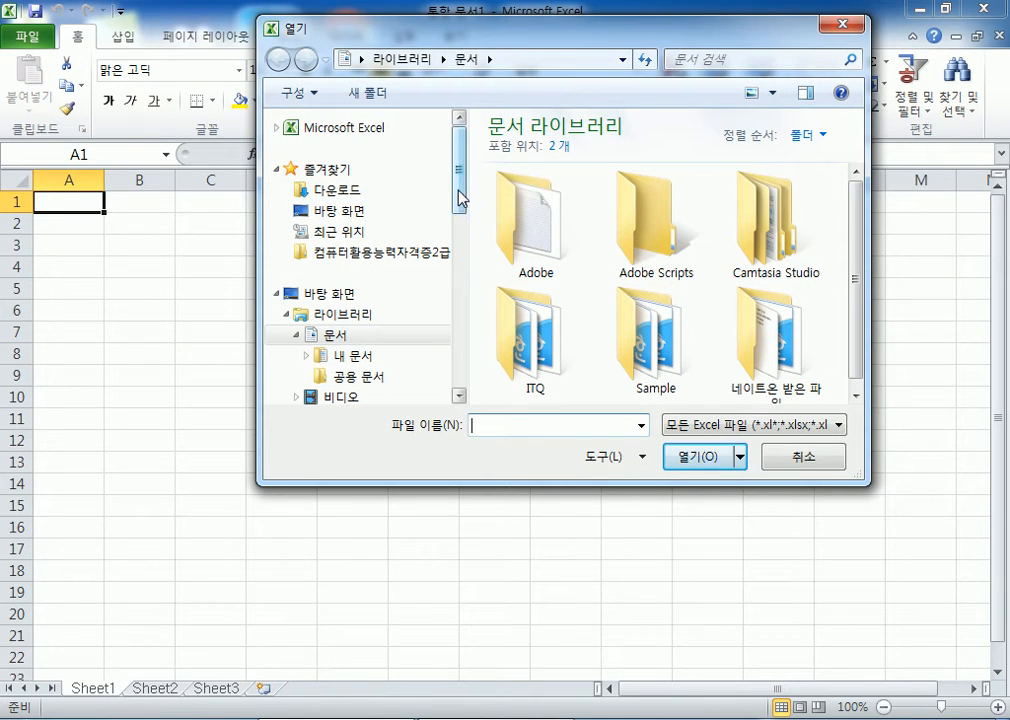
{"action": "scroll", "coordinate": [445, 230], "scroll_direction": "down", "scroll_amount": 10}
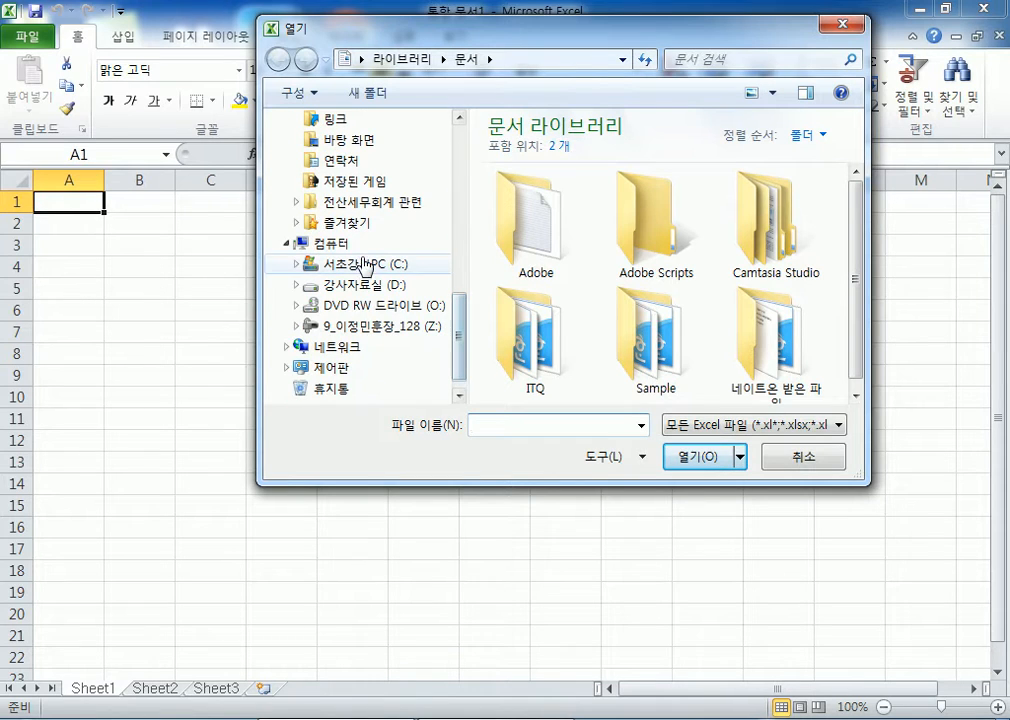
{"action": "left_click", "coordinate": [330, 263]}
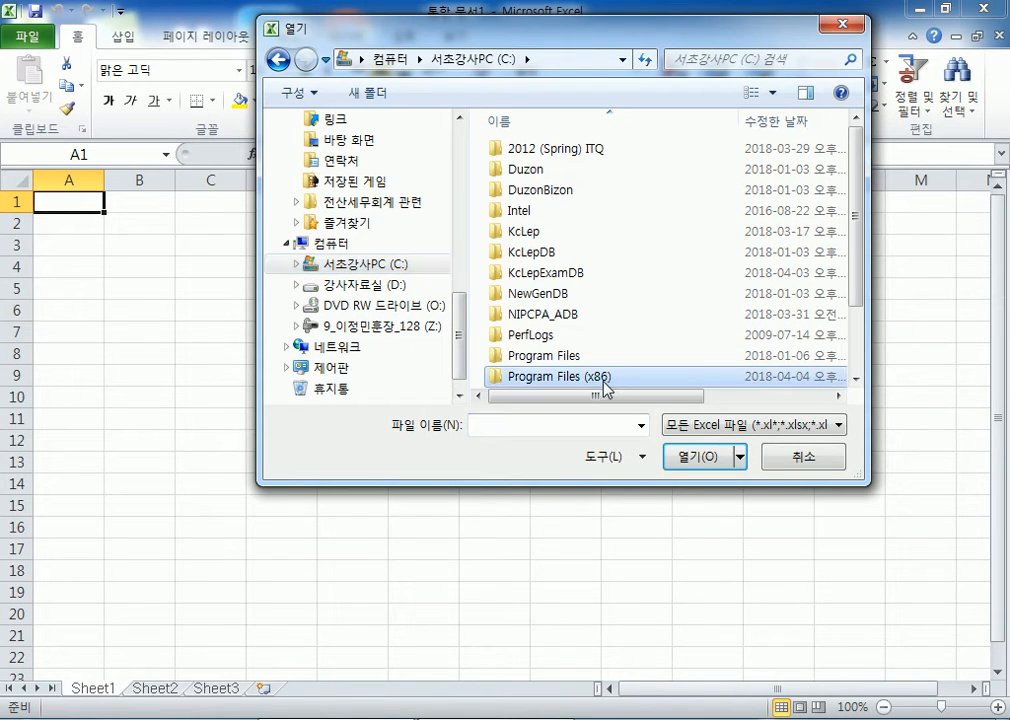
{"action": "scroll", "coordinate": [604, 380], "scroll_direction": "down", "scroll_amount": 2}
{"action": "double_click", "coordinate": [564, 338]}
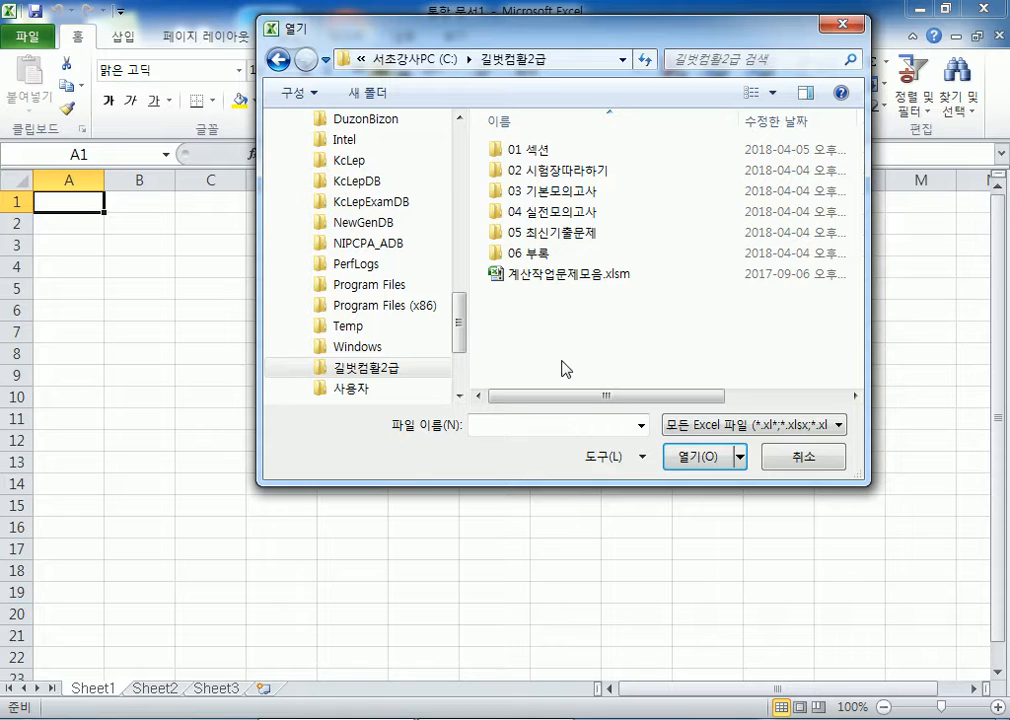
{"action": "double_click", "coordinate": [541, 152]}
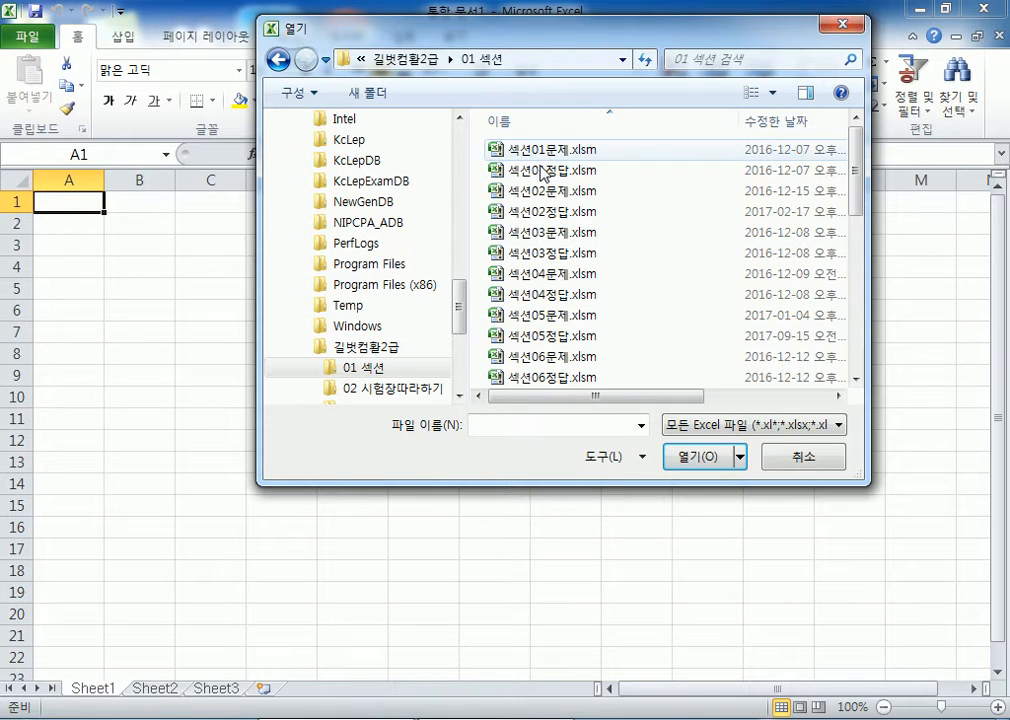
{"action": "double_click", "coordinate": [534, 233]}
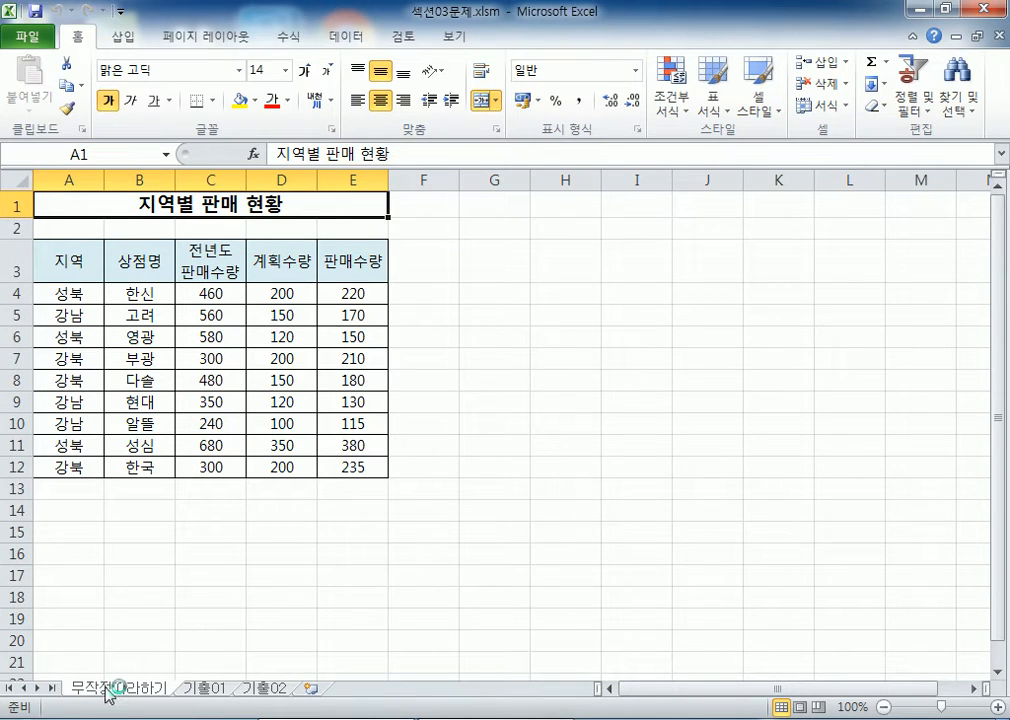
Look over the tables on the 기출01 and 기출02 sheets and return to the 무작정따라하기 sheet
{"action": "left_click", "coordinate": [199, 697]}
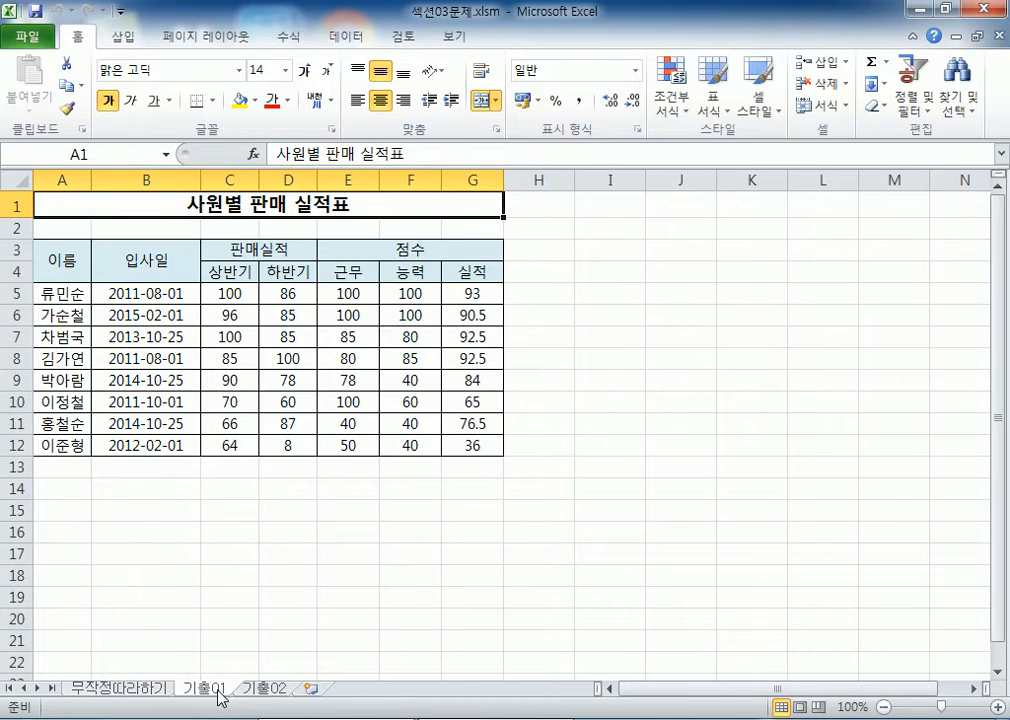
{"action": "left_click", "coordinate": [265, 693]}
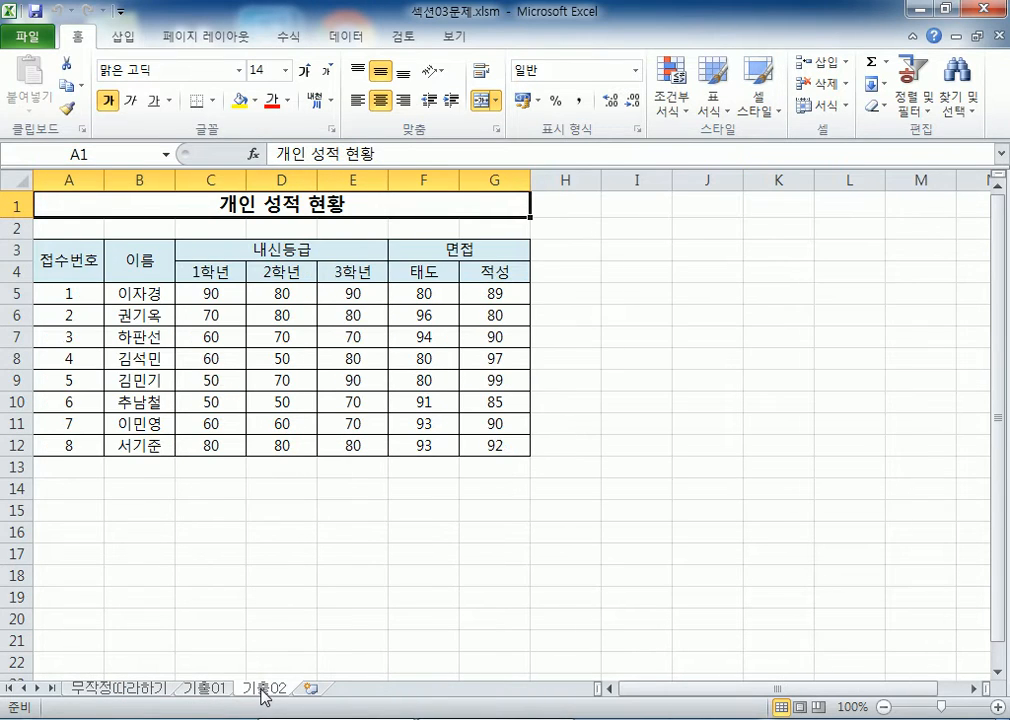
{"action": "left_click", "coordinate": [132, 690]}
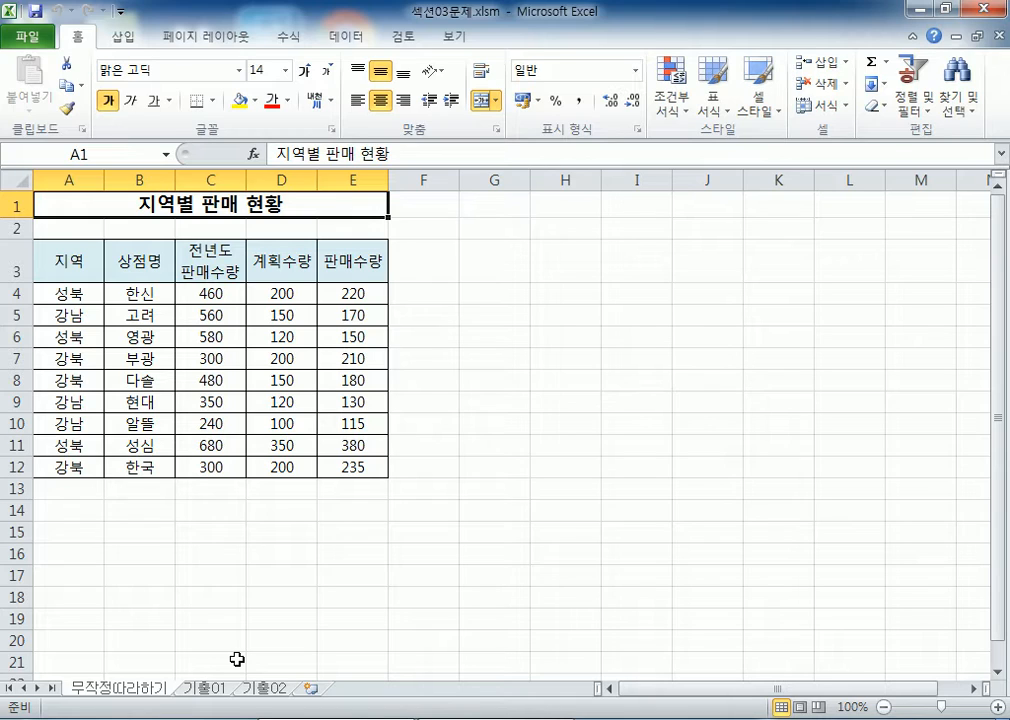
Select the score range C5:G12 on the 기출02 sheet, leaving out the headings
{"action": "left_click", "coordinate": [278, 690]}
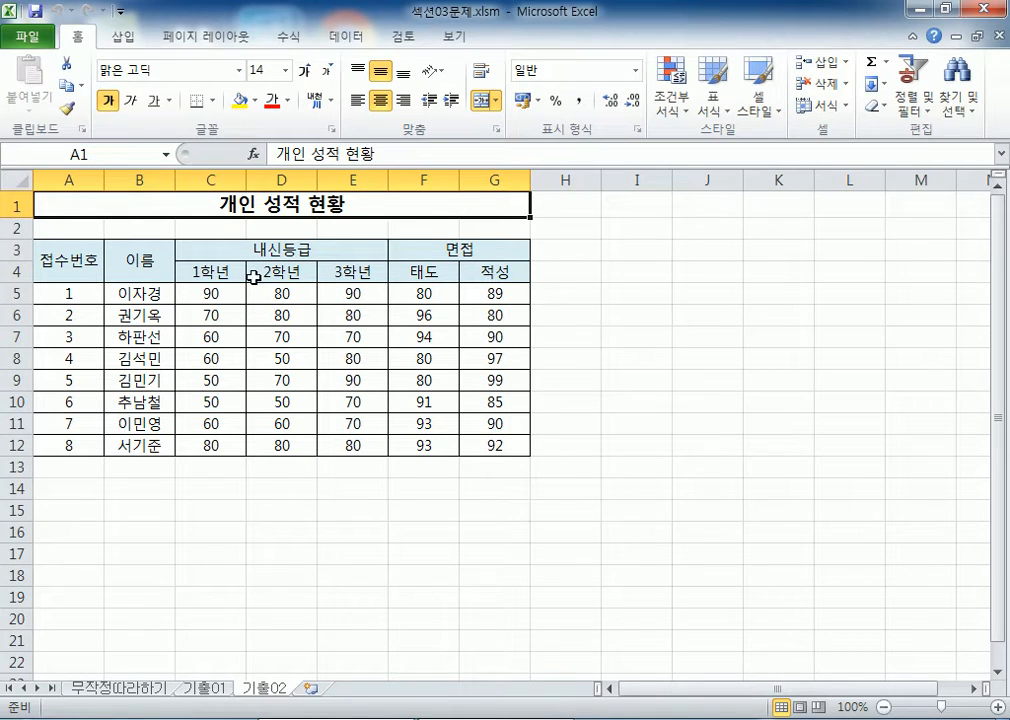
{"action": "left_click", "coordinate": [205, 293]}
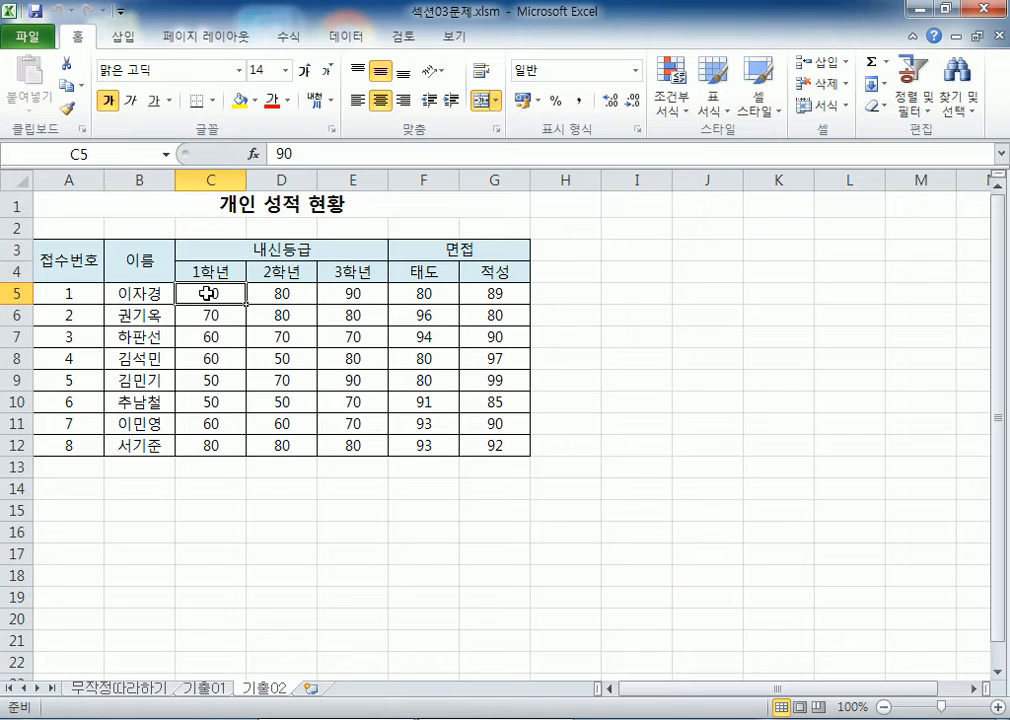
{"action": "left_click_drag", "start_coordinate": [206, 293], "coordinate": [487, 440]}
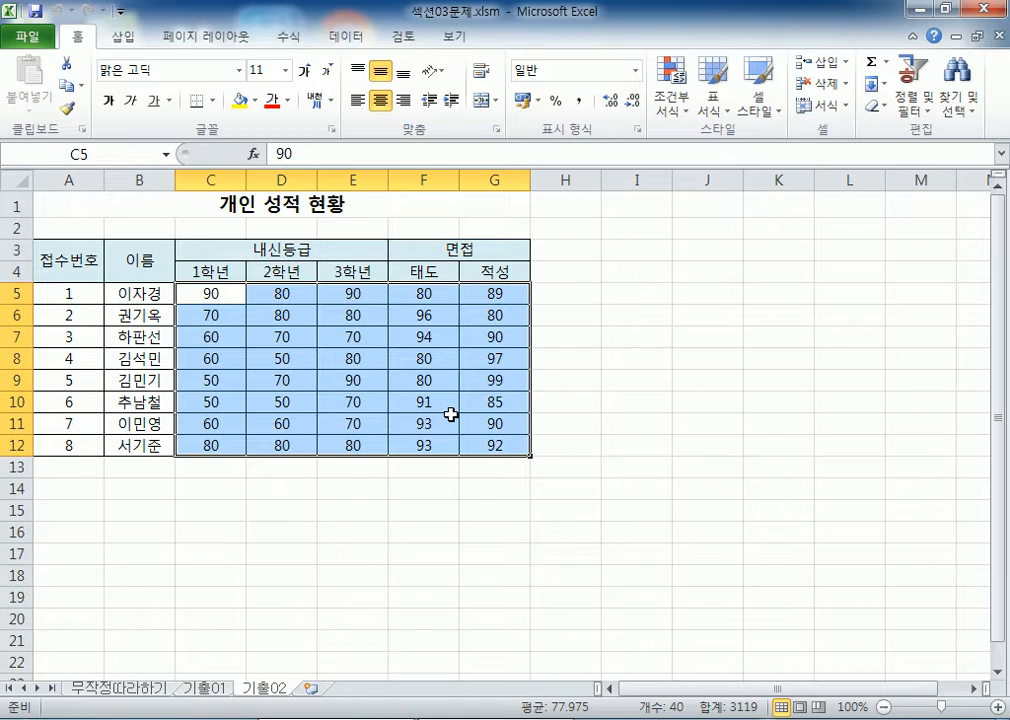
{"action": "left_click_drag", "start_coordinate": [210, 293], "coordinate": [493, 443]}
{"action": "left_click", "coordinate": [684, 110]}
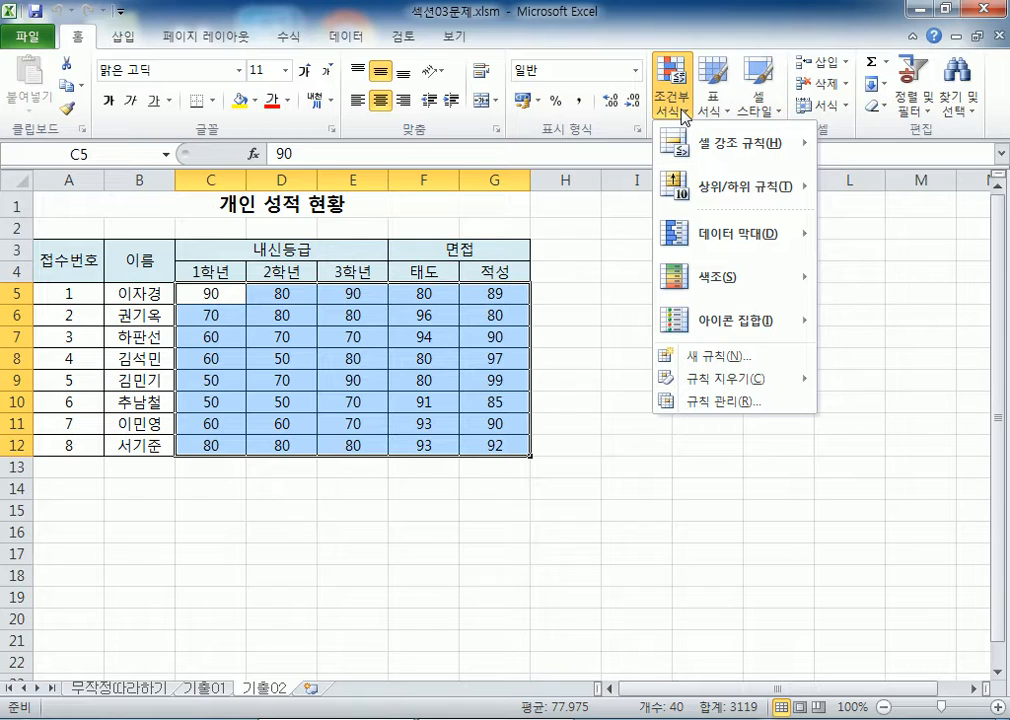
{"action": "mouse_move", "coordinate": [704, 150]}
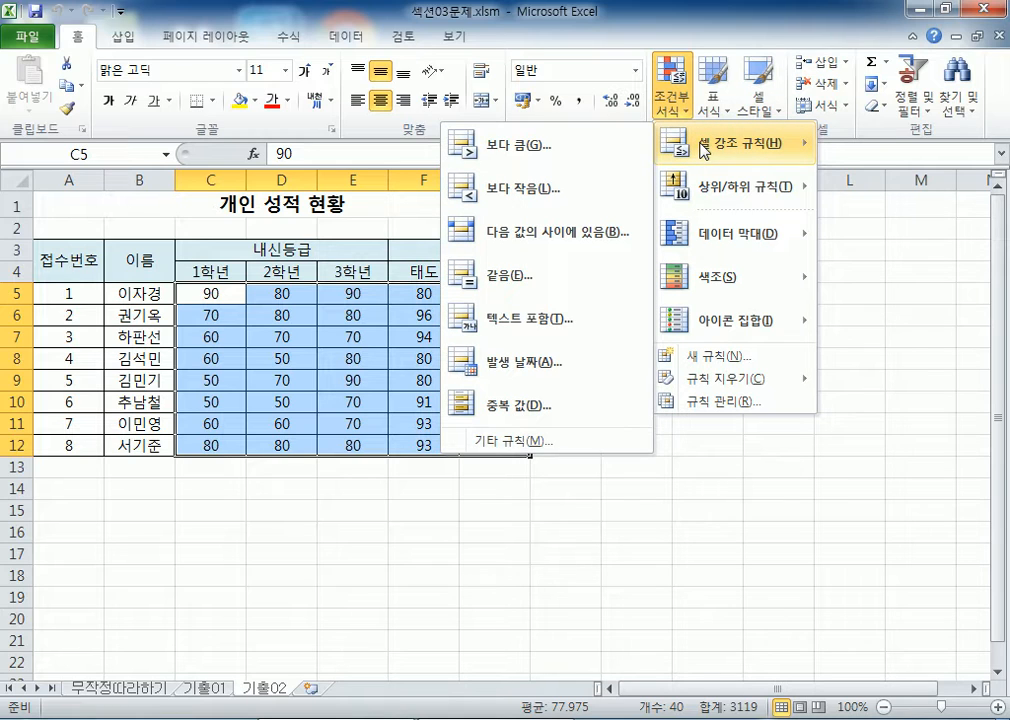
{"action": "mouse_move", "coordinate": [714, 198]}
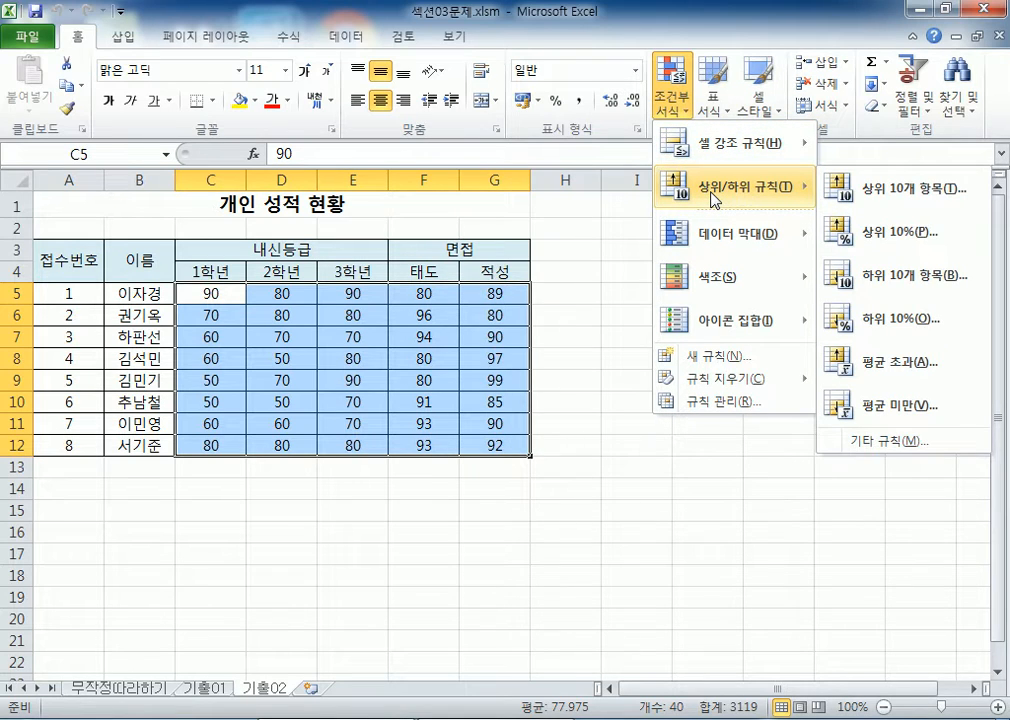
{"action": "mouse_move", "coordinate": [714, 240]}
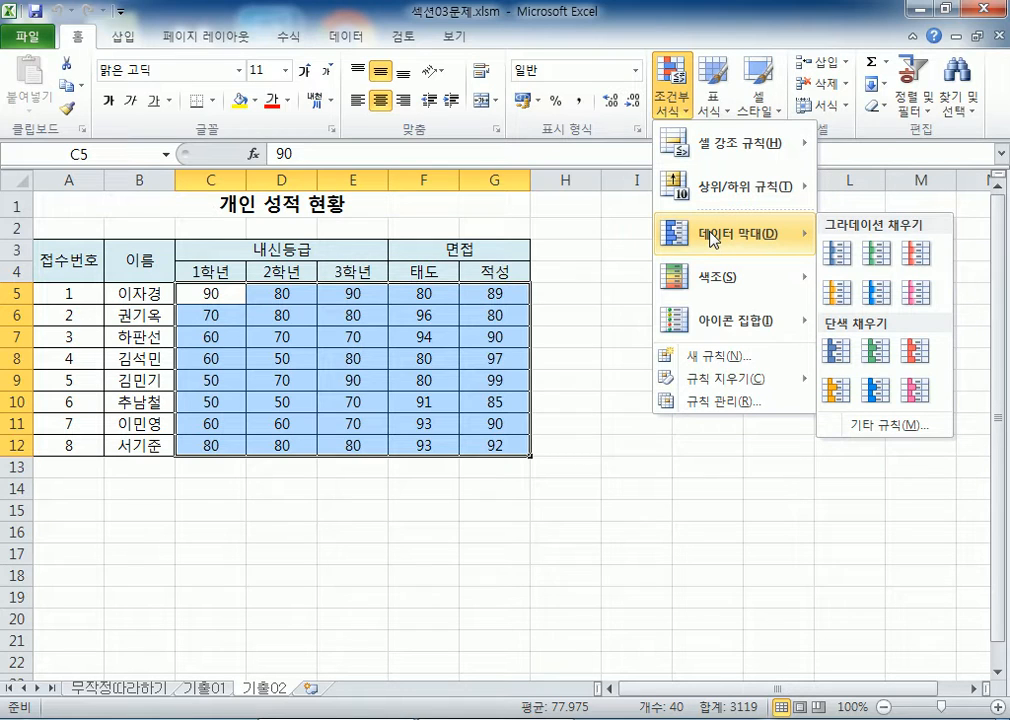
{"action": "mouse_move", "coordinate": [737, 161]}
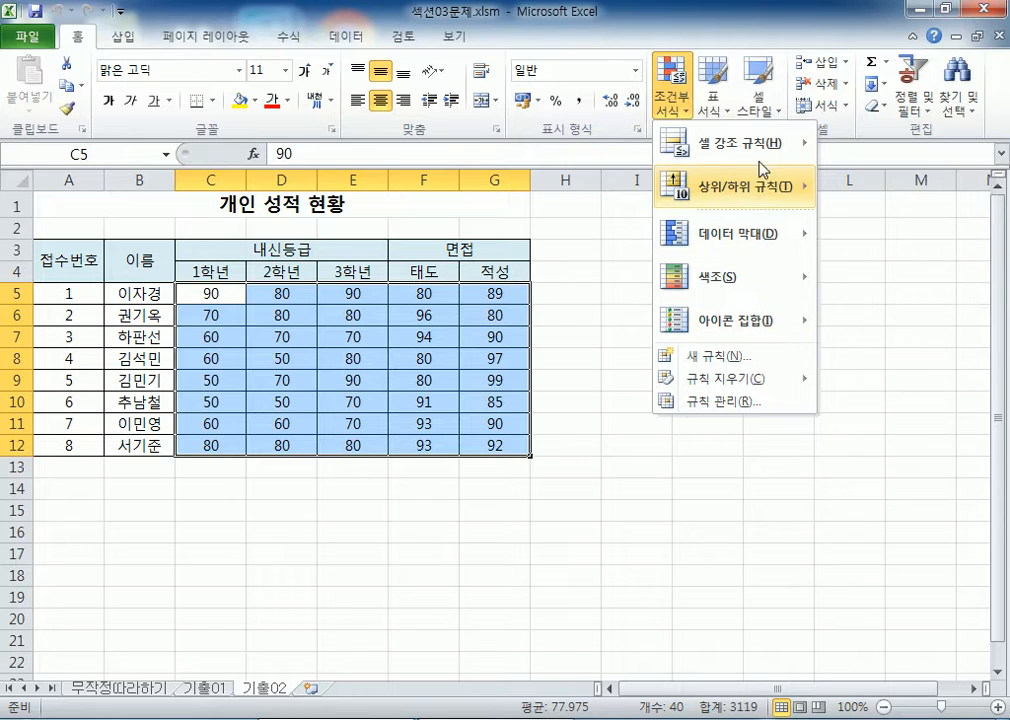
{"action": "mouse_move", "coordinate": [766, 145]}
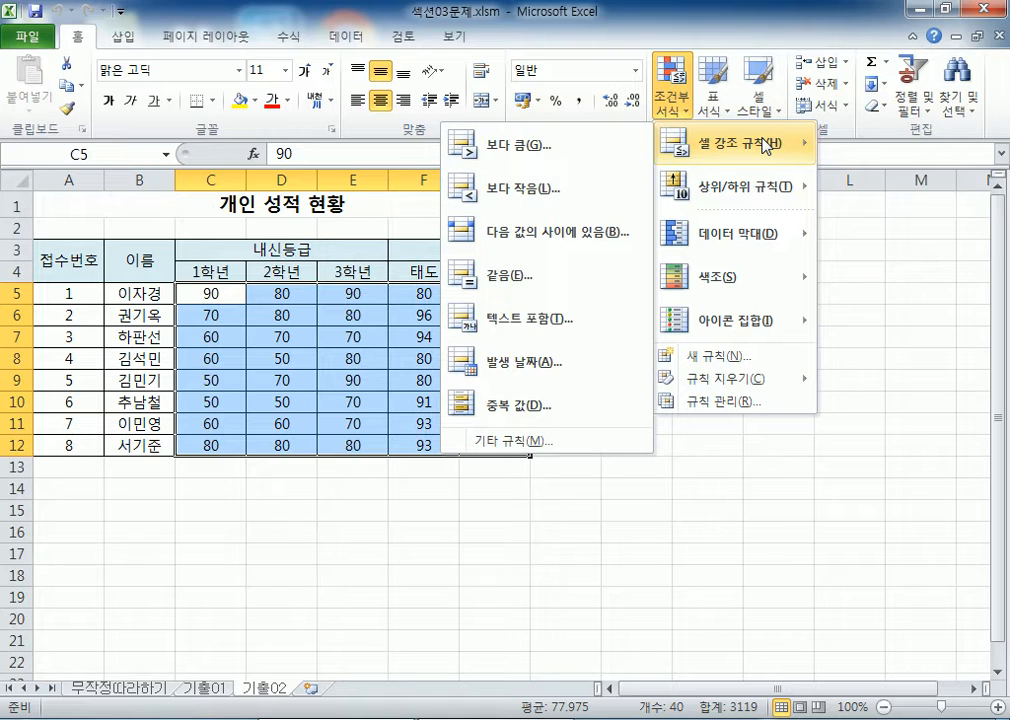
{"action": "mouse_move", "coordinate": [747, 195]}
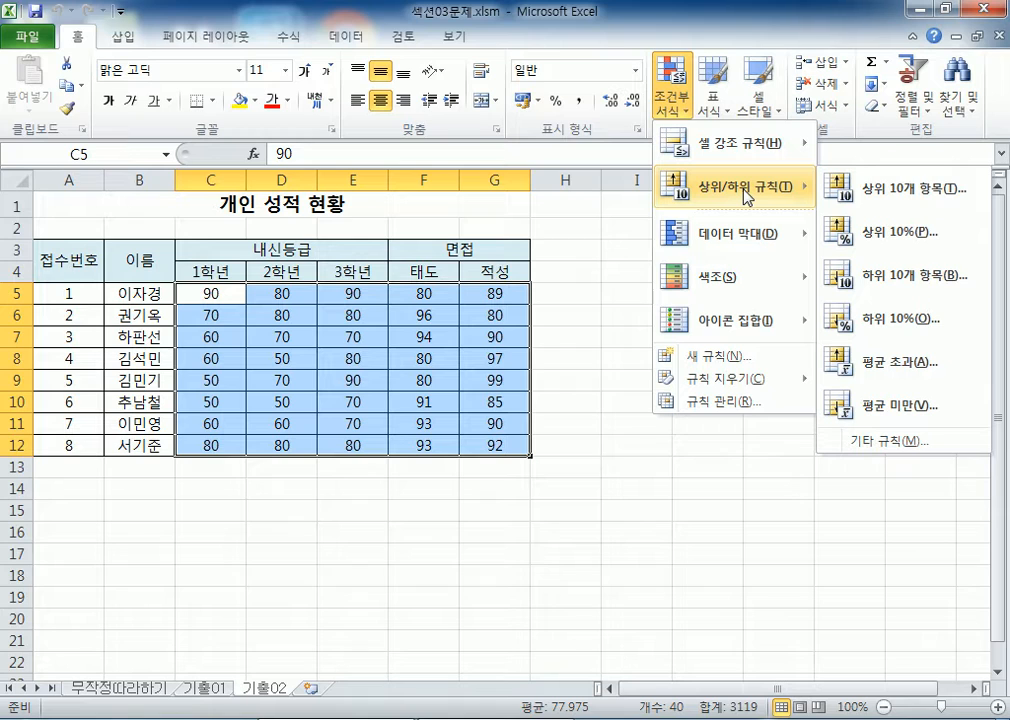
{"action": "mouse_move", "coordinate": [747, 243]}
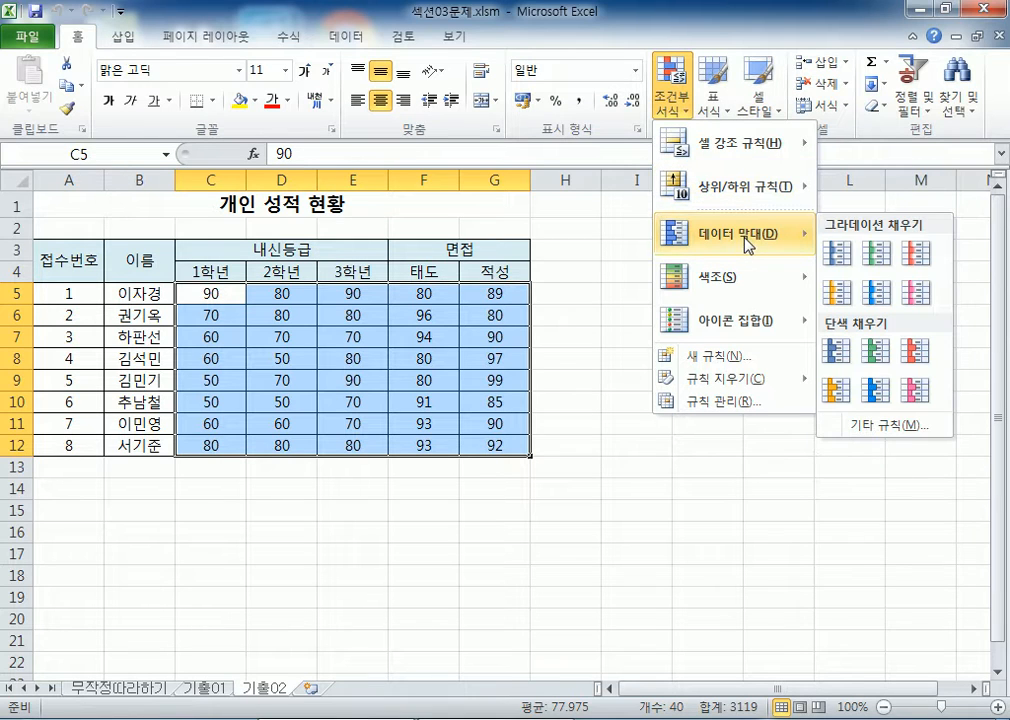
{"action": "mouse_move", "coordinate": [735, 322]}
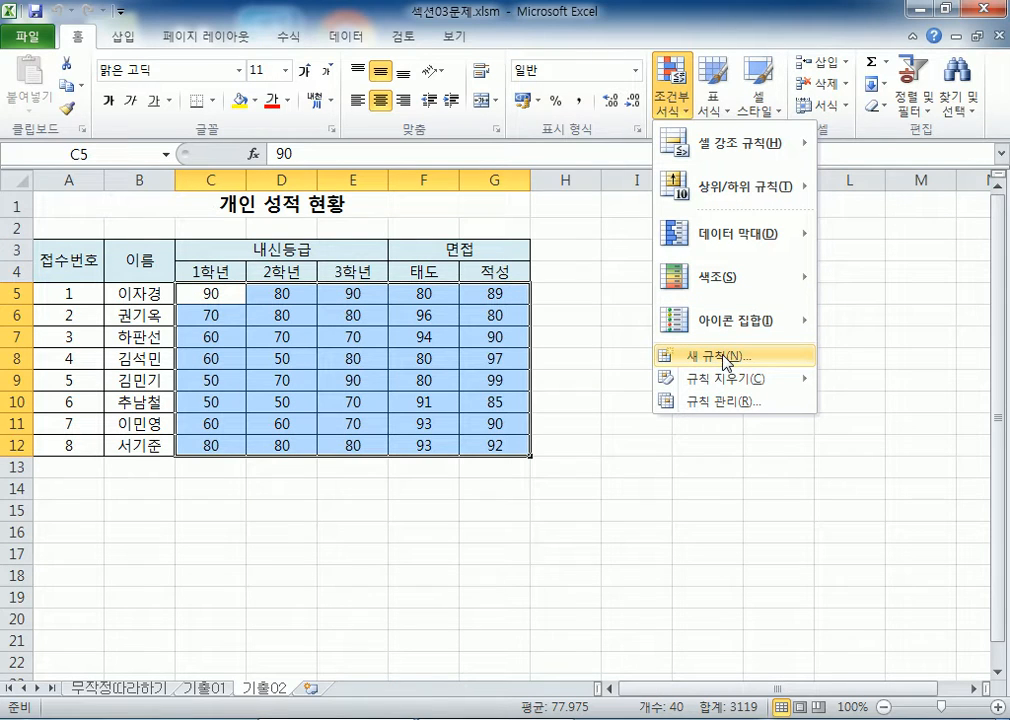
{"action": "left_click", "coordinate": [724, 358]}
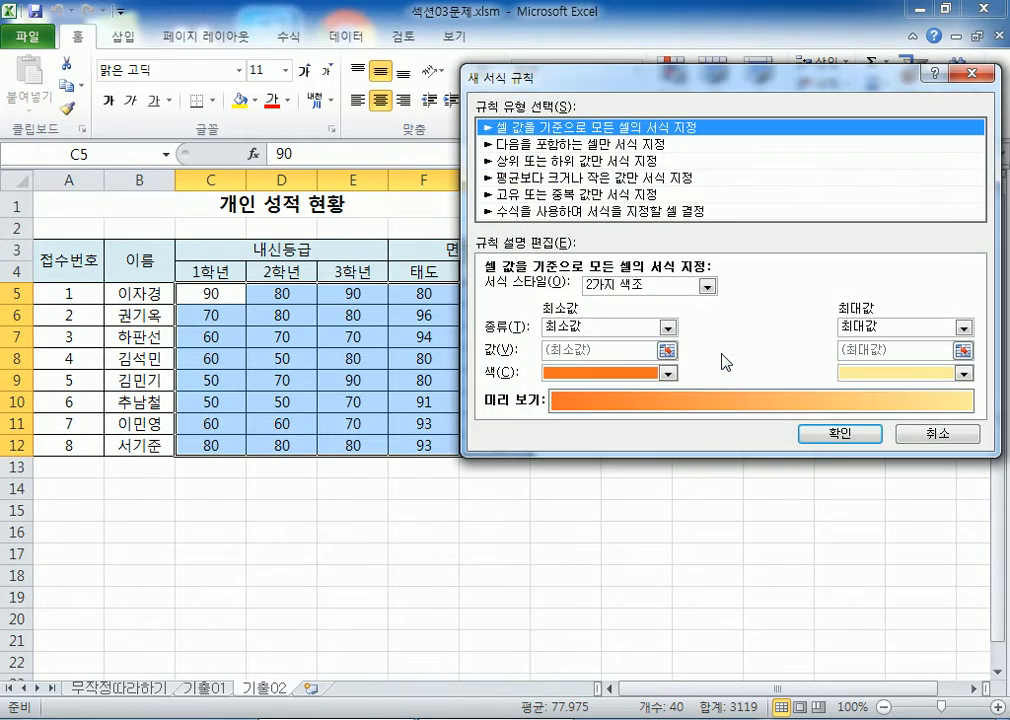
{"action": "left_click", "coordinate": [603, 147]}
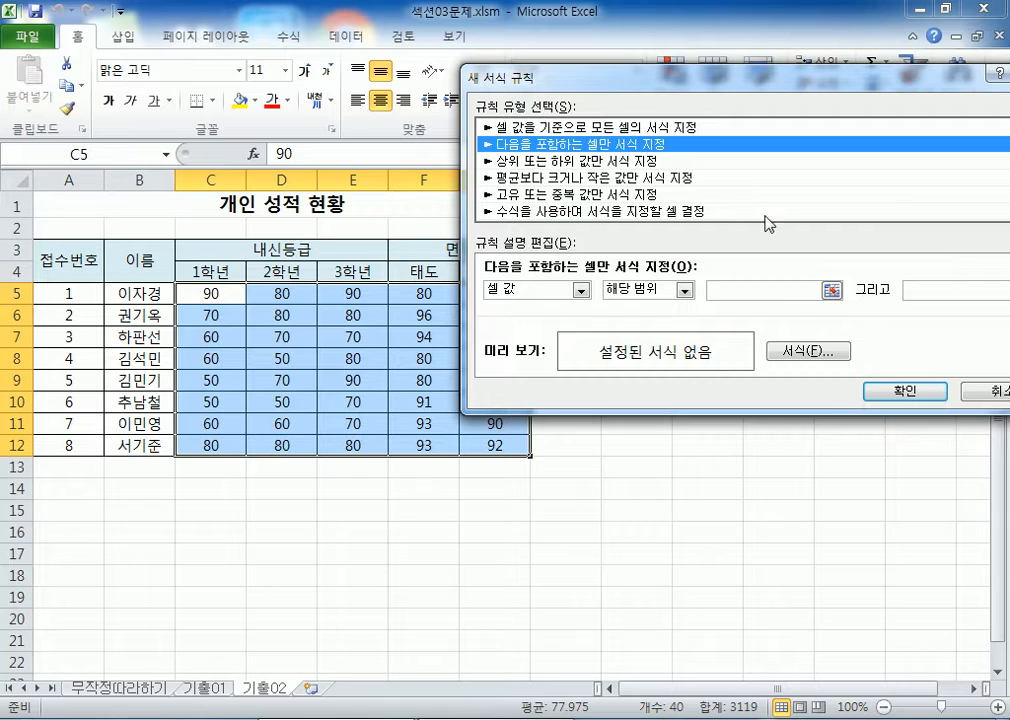
{"action": "left_click", "coordinate": [975, 390]}
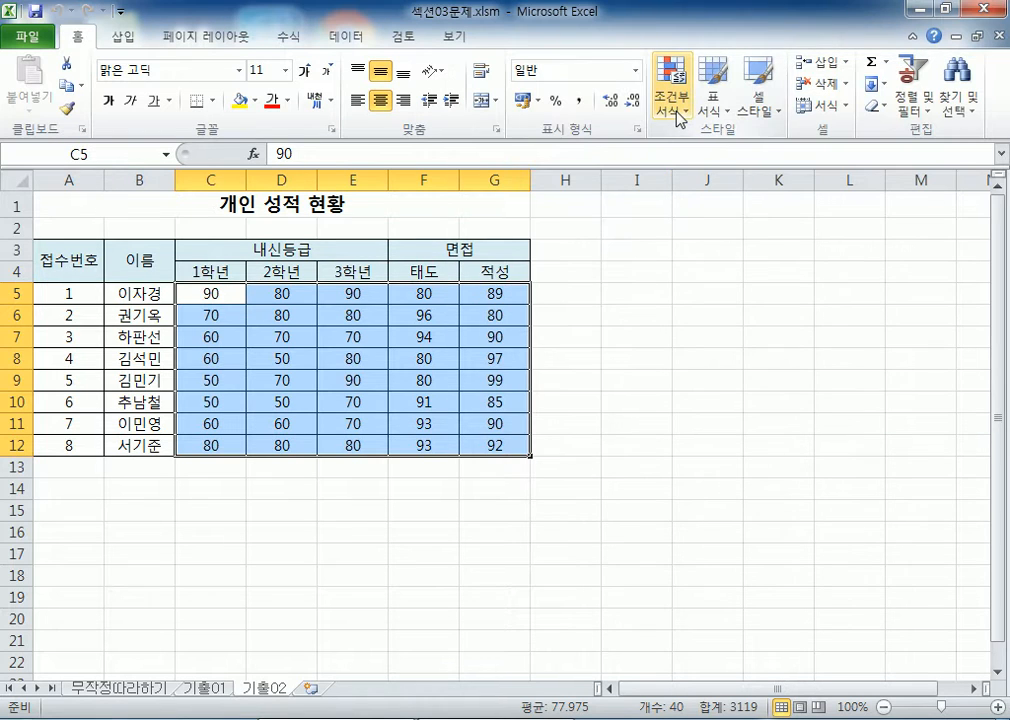
Create a new conditional formatting rule for the selected scores that formats only cells with a value >= 90
{"action": "left_click", "coordinate": [675, 112]}
{"action": "mouse_move", "coordinate": [722, 143]}
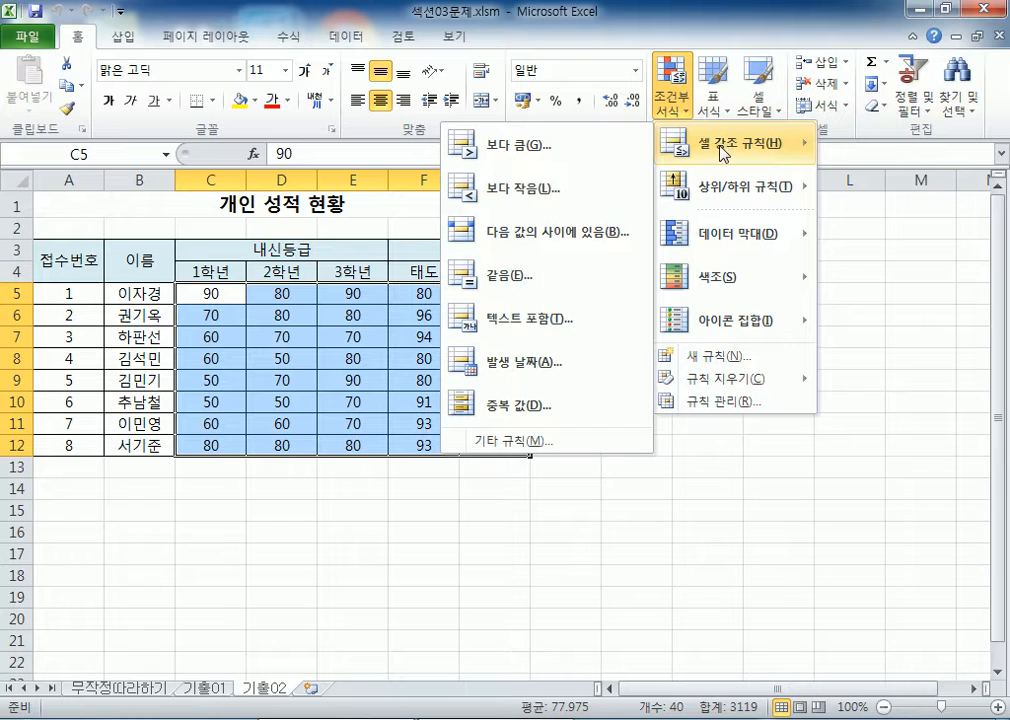
{"action": "mouse_move", "coordinate": [722, 186]}
{"action": "left_click", "coordinate": [707, 355]}
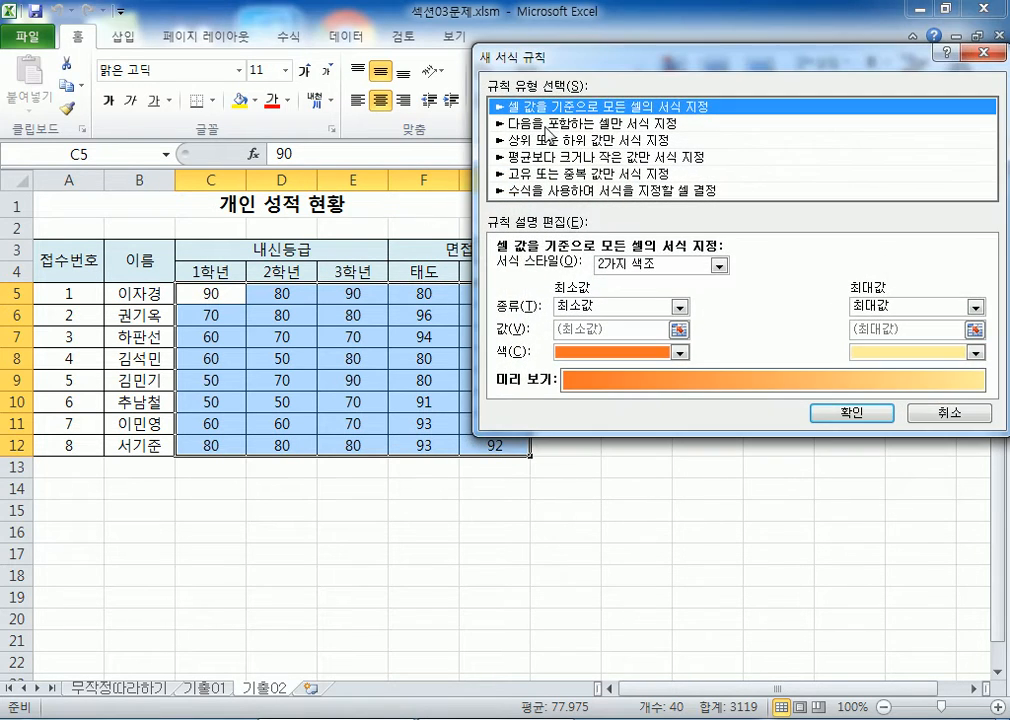
{"action": "left_click", "coordinate": [588, 123]}
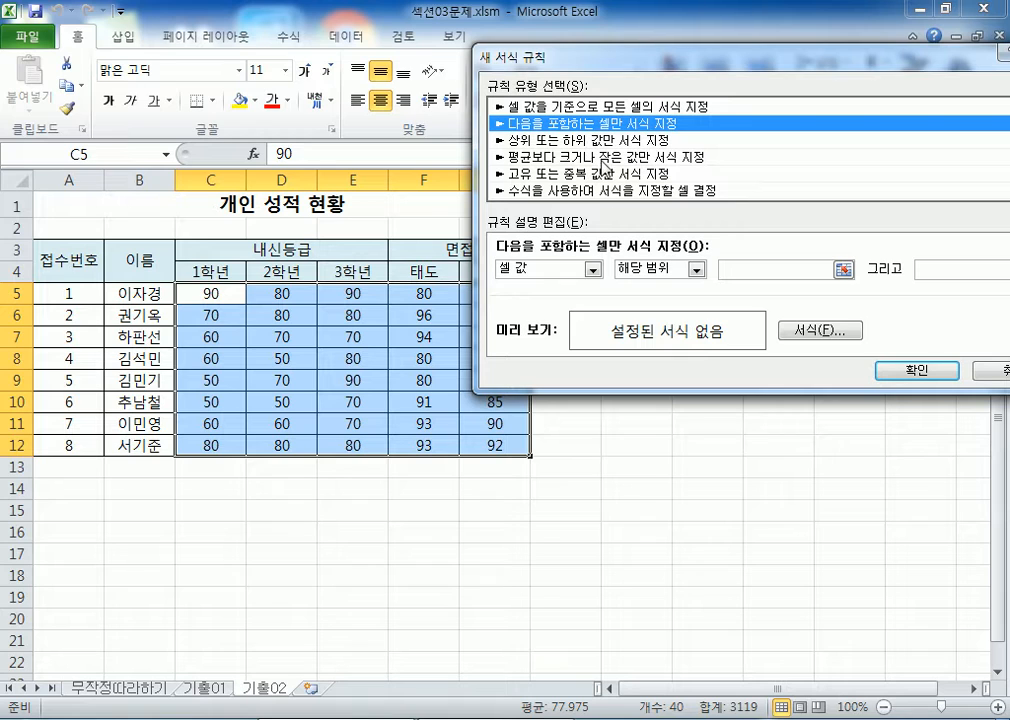
{"action": "left_click", "coordinate": [640, 268]}
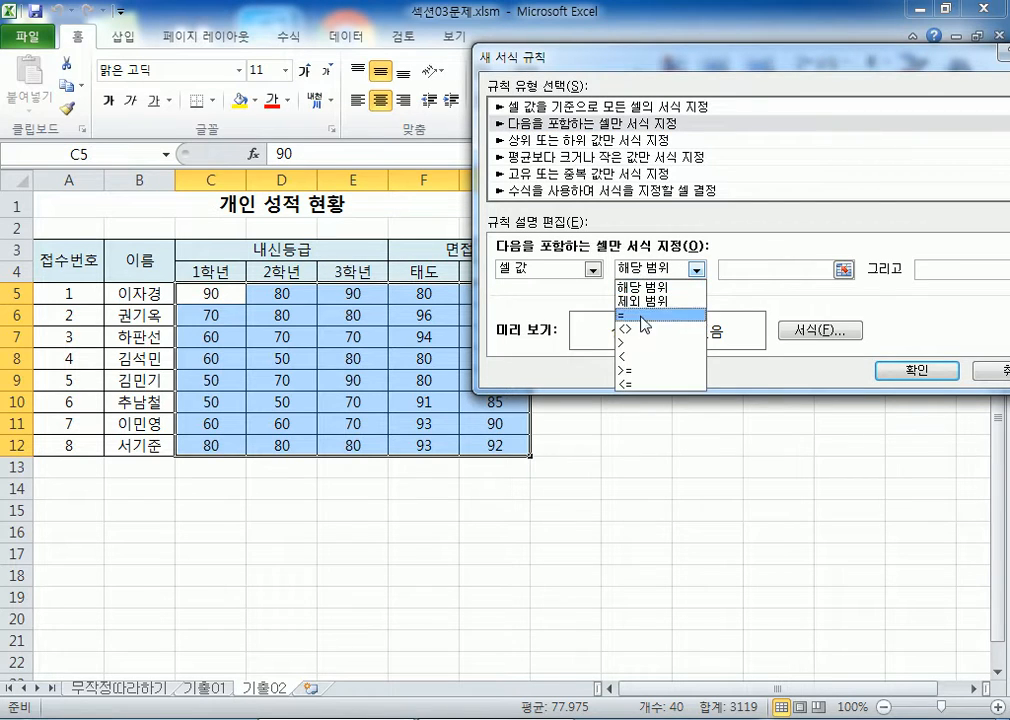
{"action": "left_click", "coordinate": [640, 371]}
{"action": "left_click", "coordinate": [755, 268]}
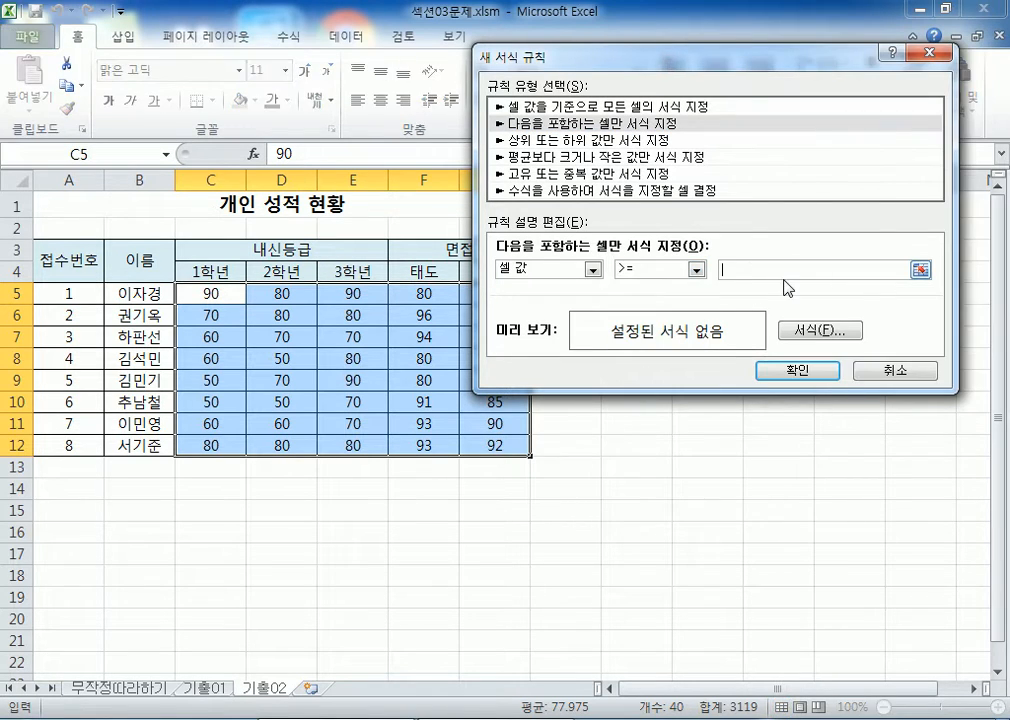
{"action": "type", "text": "90"}
{"action": "left_click", "coordinate": [765, 266]}
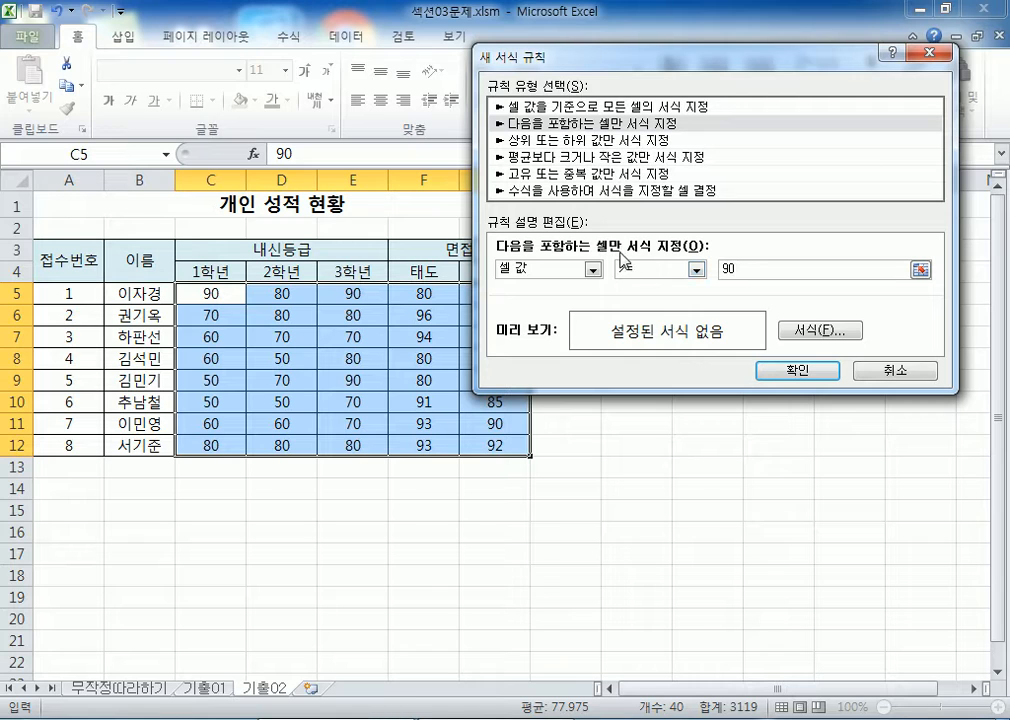
Format the >= 90 rule with a double underline (이중 실선) and bold (굵게) font, and apply the rule to the scores
{"action": "left_click", "coordinate": [803, 336]}
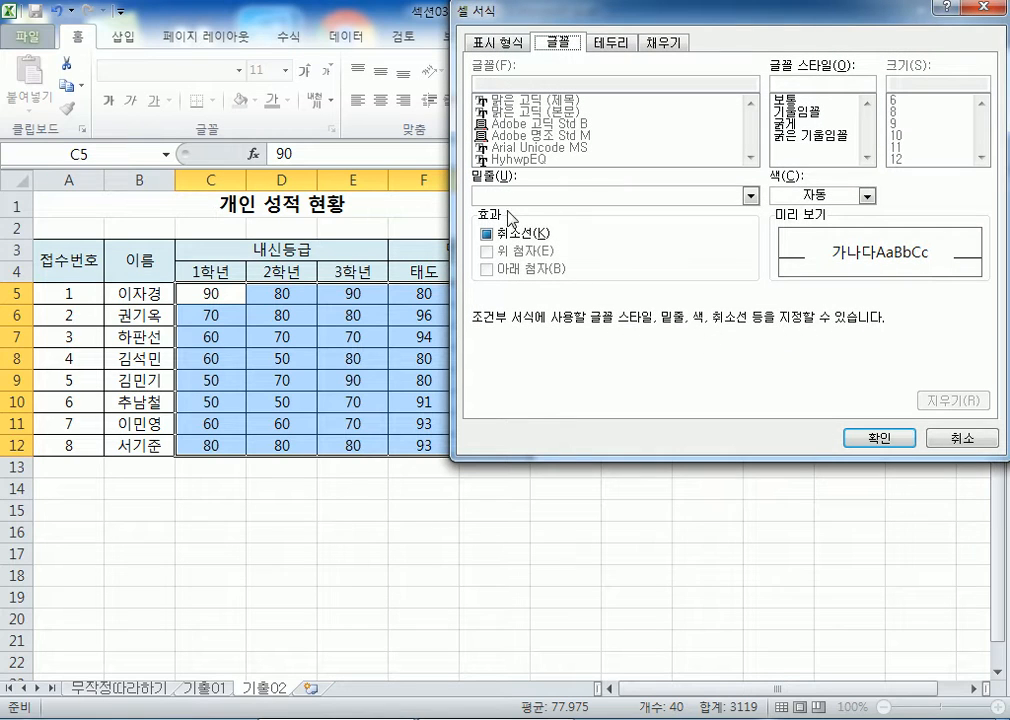
{"action": "left_click", "coordinate": [511, 196]}
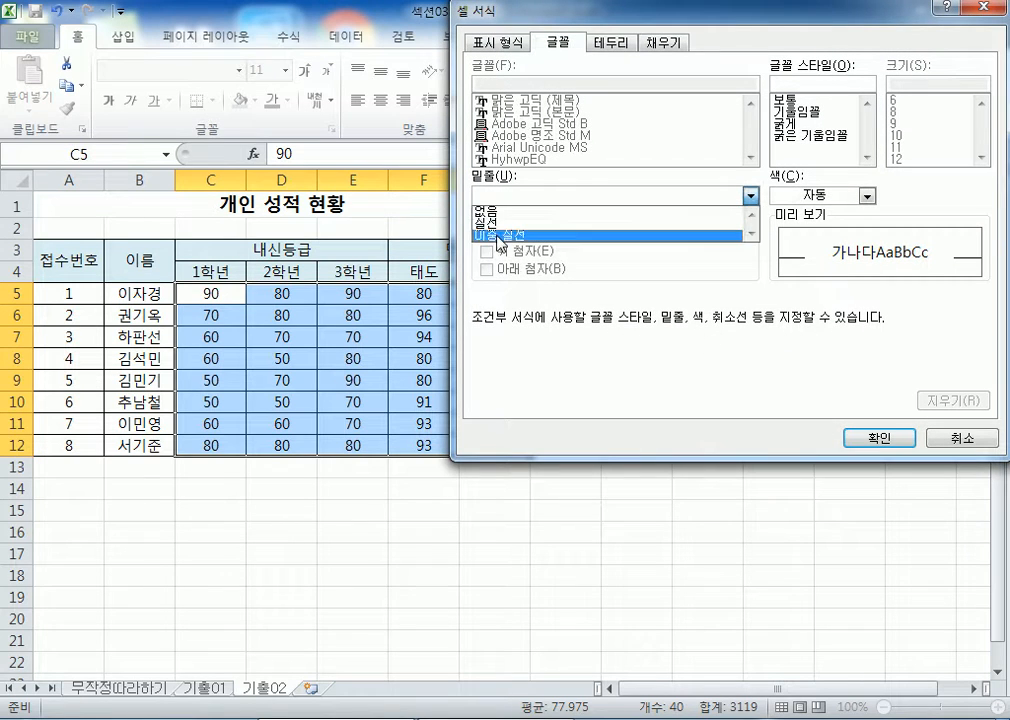
{"action": "left_click", "coordinate": [518, 227]}
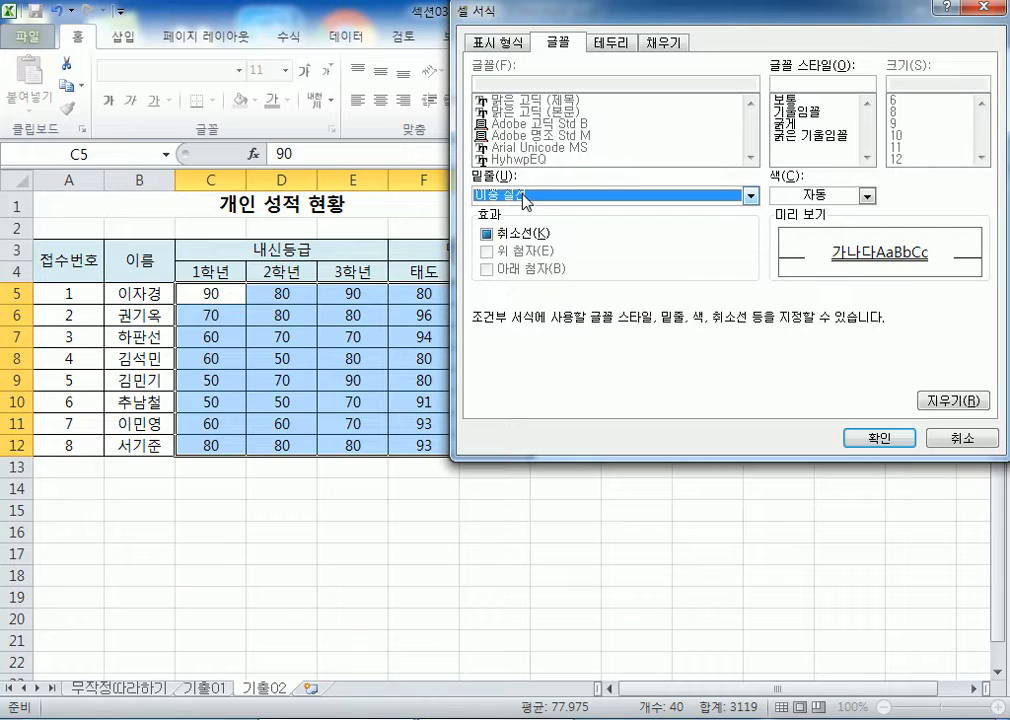
{"action": "left_click", "coordinate": [797, 123]}
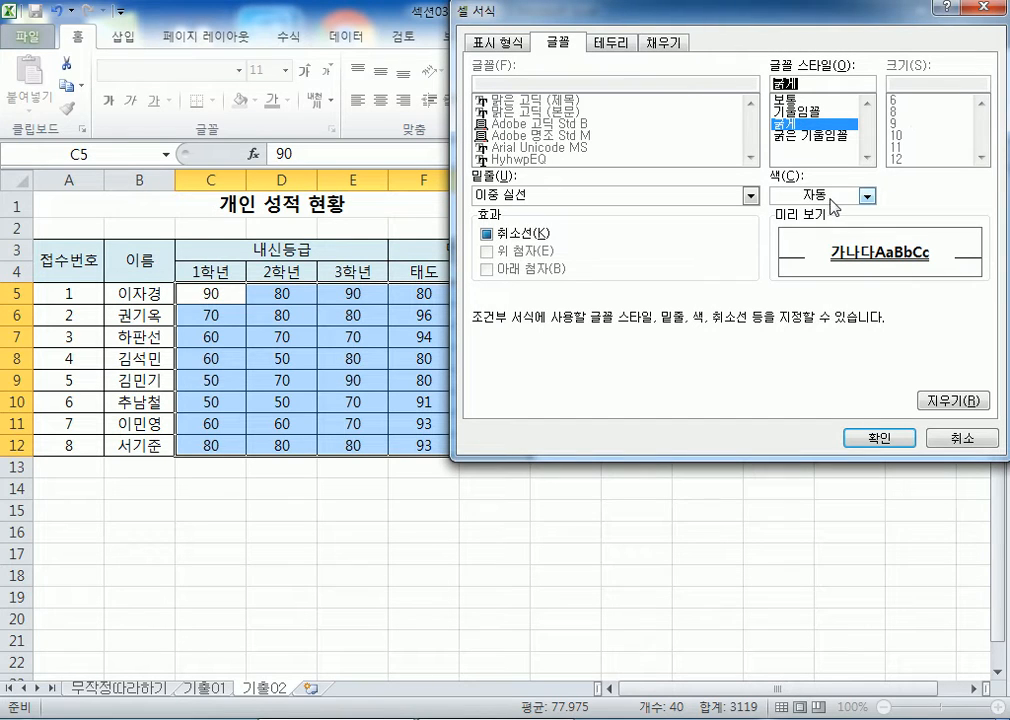
{"action": "left_click", "coordinate": [886, 441]}
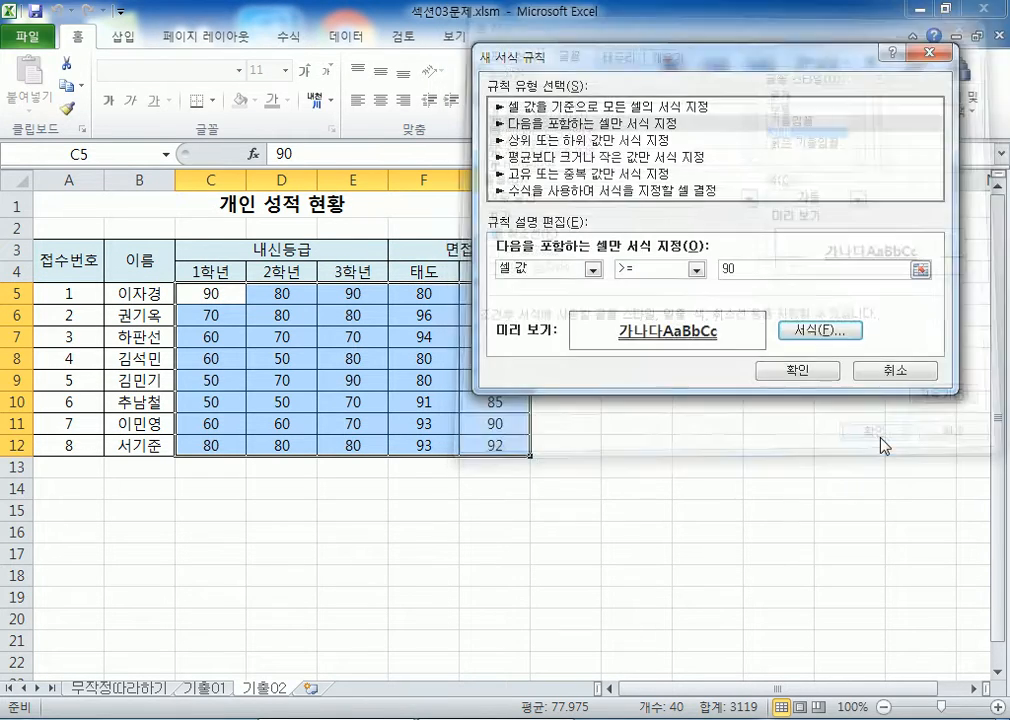
{"action": "left_click", "coordinate": [804, 373]}
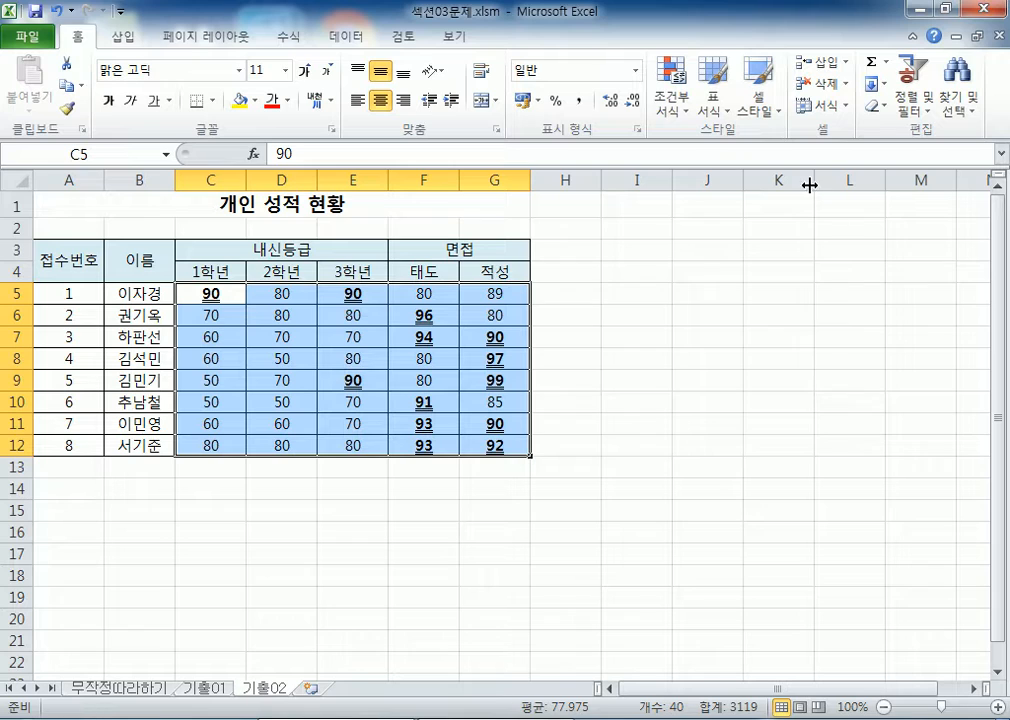
Create a second conditional formatting rule for the same scores that formats only cells with a value < 80
{"action": "left_click", "coordinate": [674, 106]}
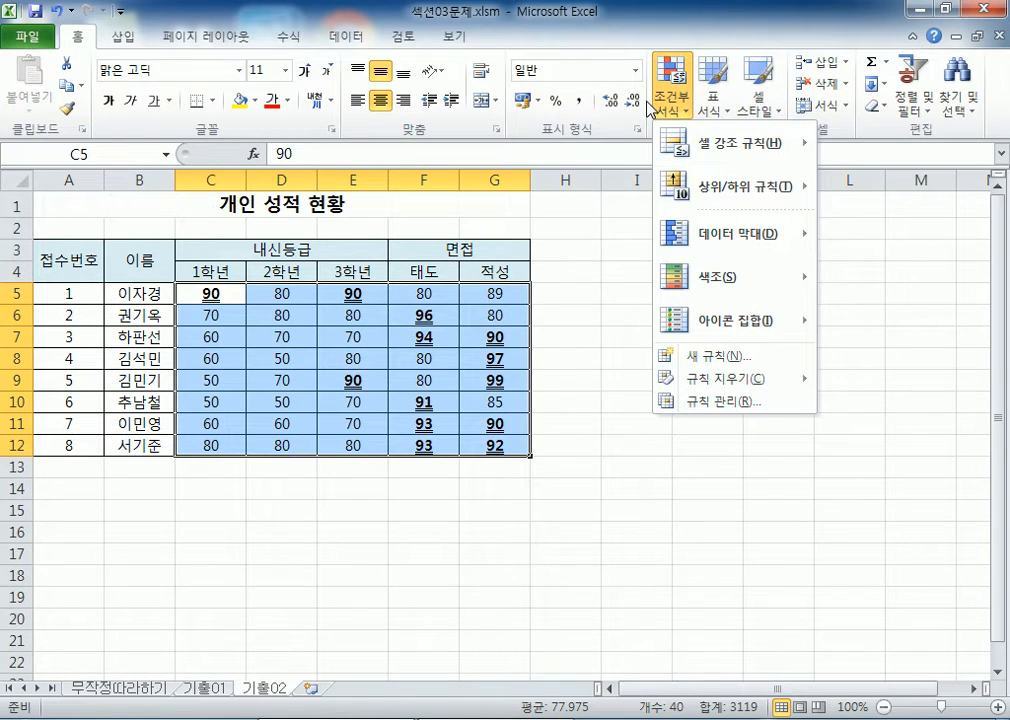
{"action": "left_click", "coordinate": [693, 362]}
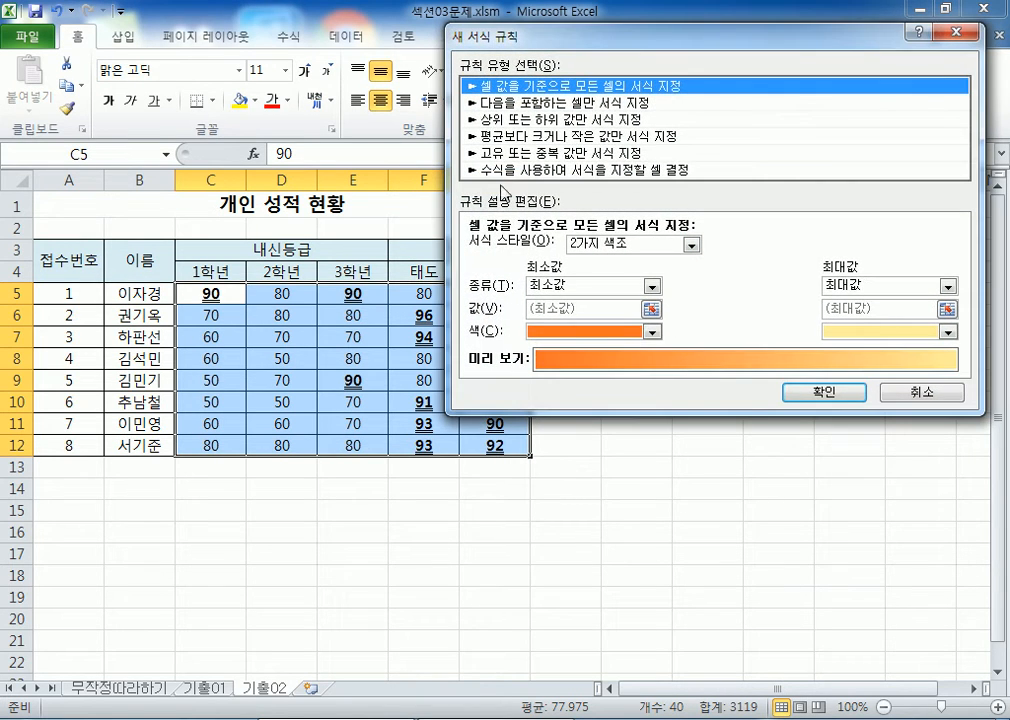
{"action": "left_click", "coordinate": [509, 102]}
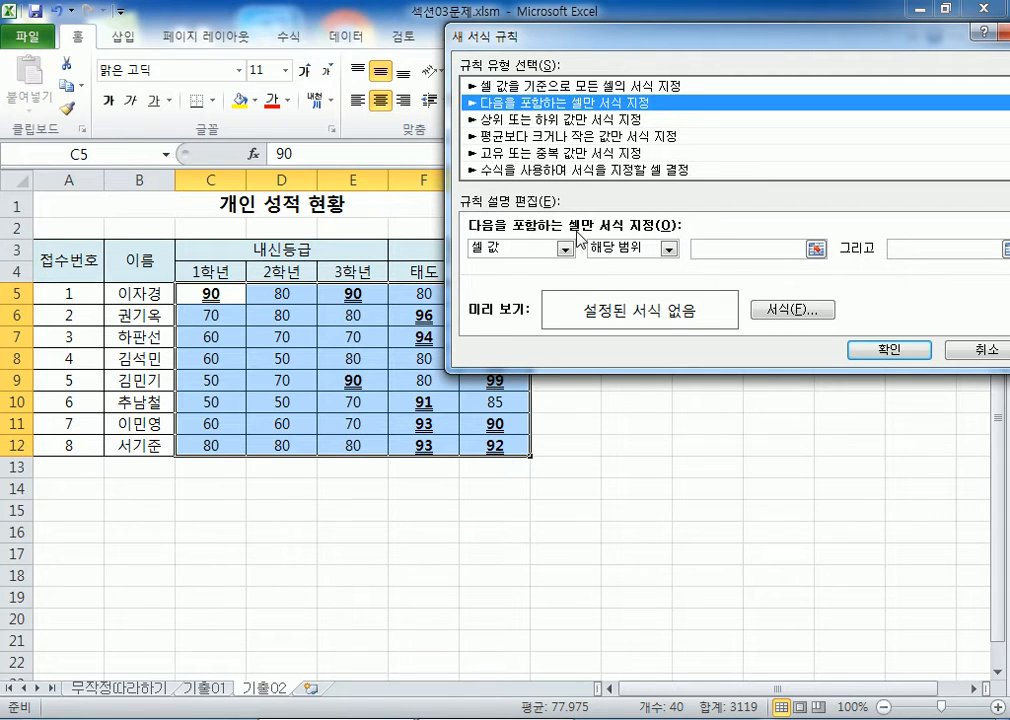
{"action": "left_click", "coordinate": [634, 253]}
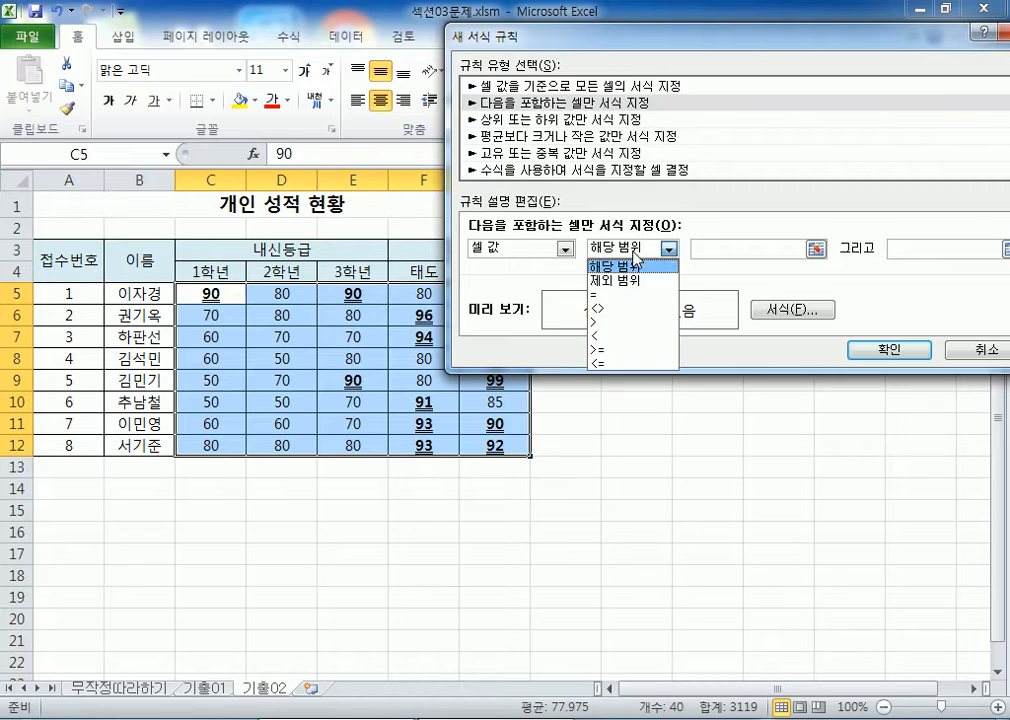
{"action": "left_click", "coordinate": [605, 336]}
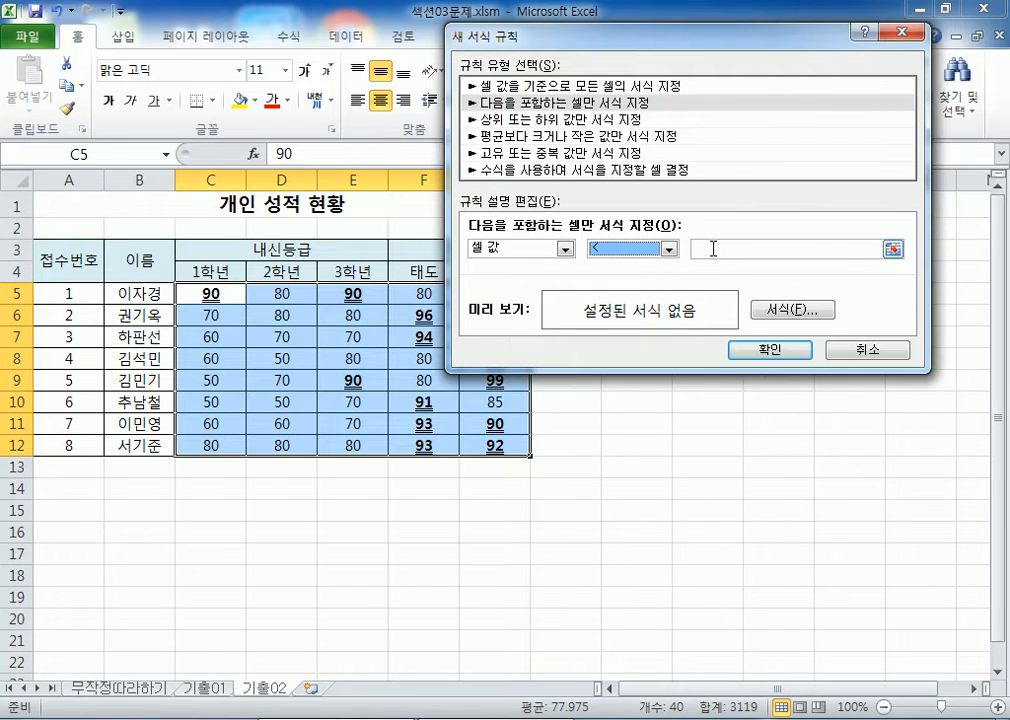
{"action": "left_click", "coordinate": [713, 249]}
{"action": "type", "text": "80"}
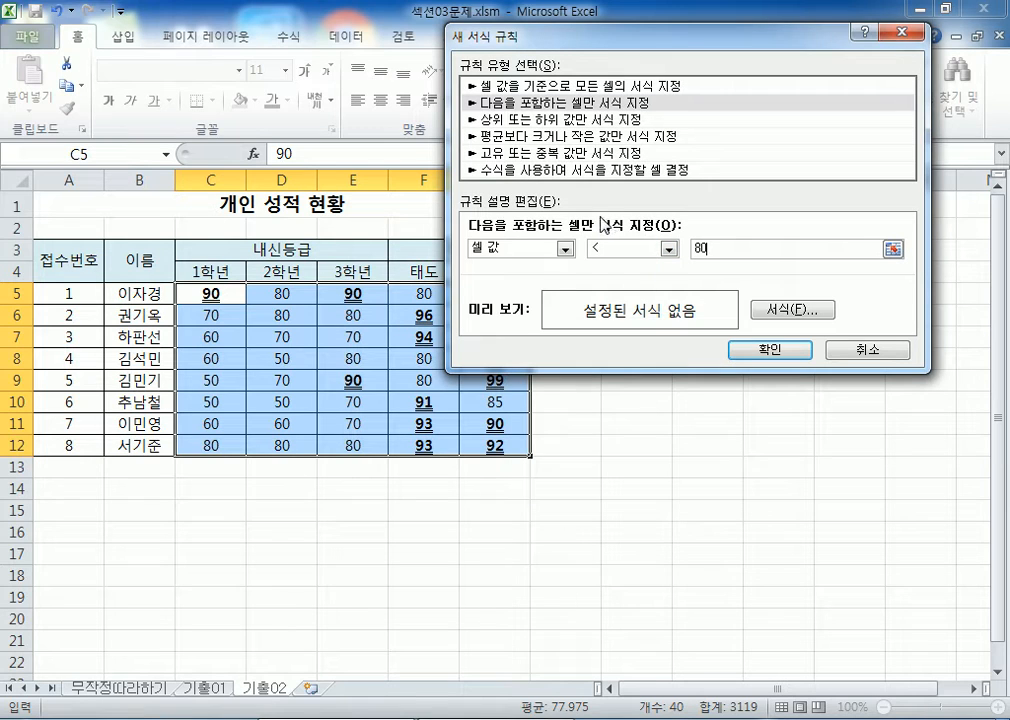
Format the < 80 rule with an italic (기울임꼴) font in standard red, and apply the rule to the scores
{"action": "left_click", "coordinate": [777, 316]}
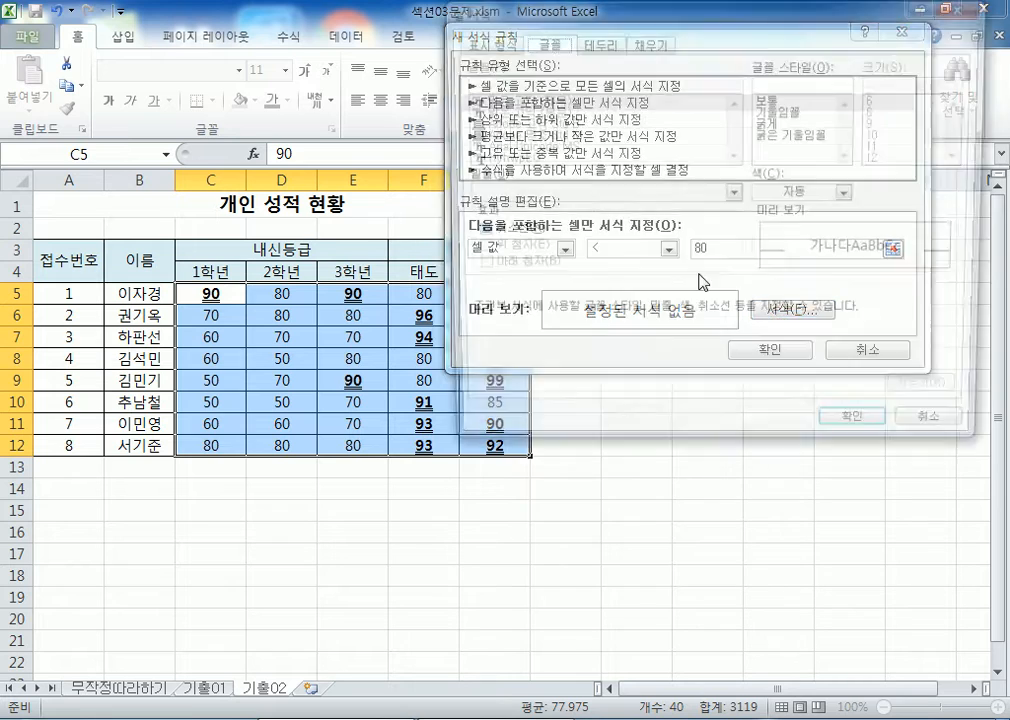
{"action": "left_click", "coordinate": [777, 112]}
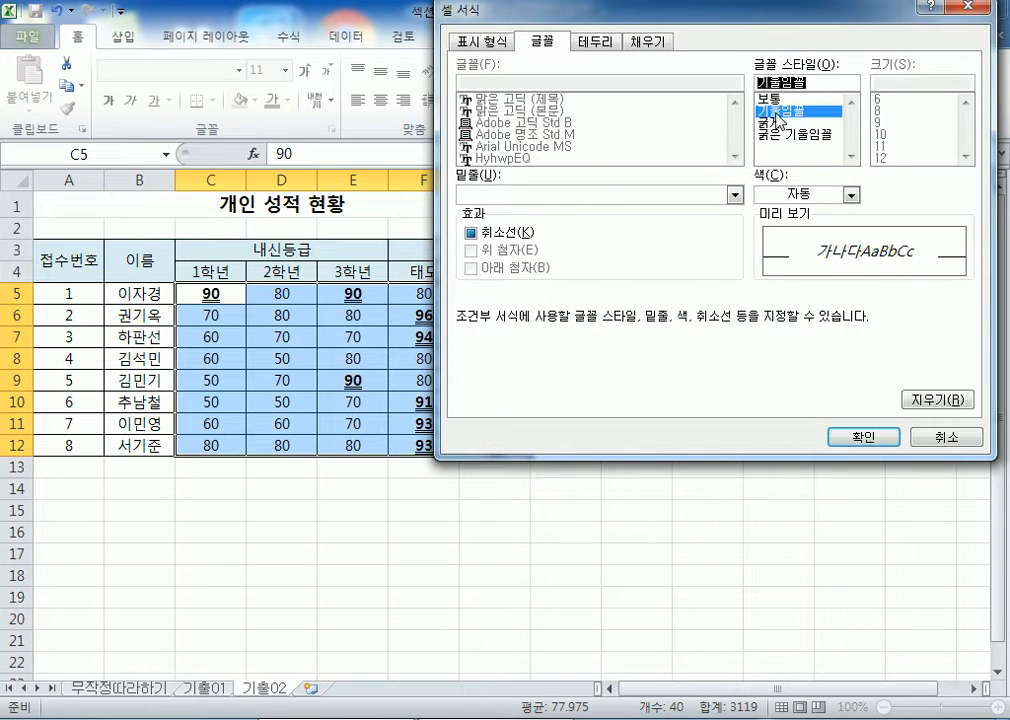
{"action": "left_click", "coordinate": [775, 199]}
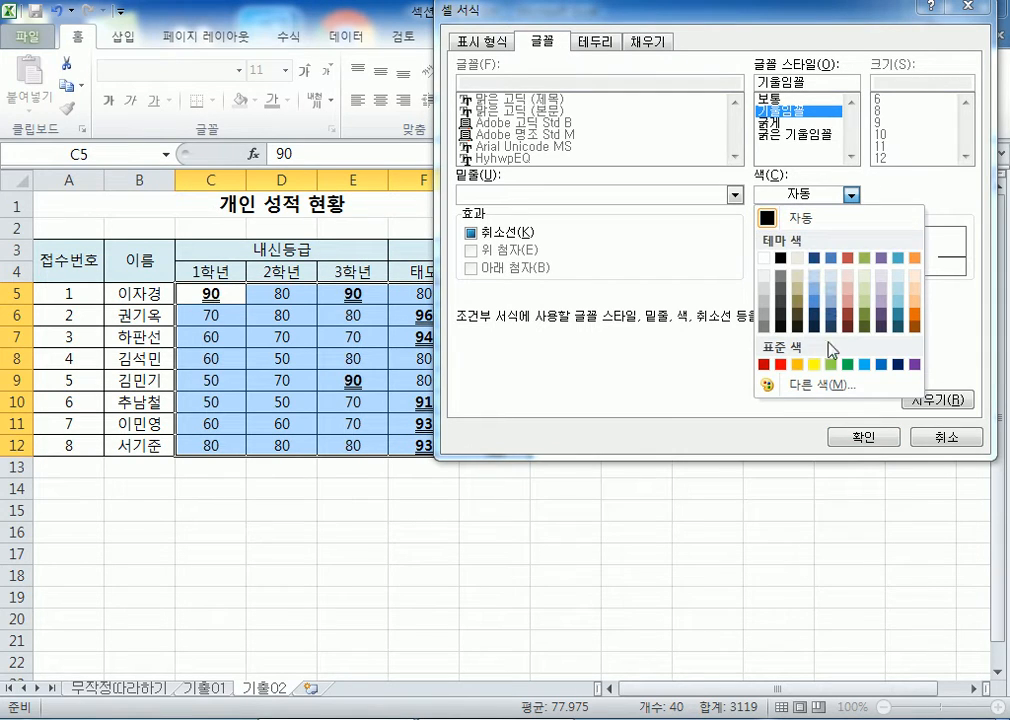
{"action": "left_click", "coordinate": [780, 366]}
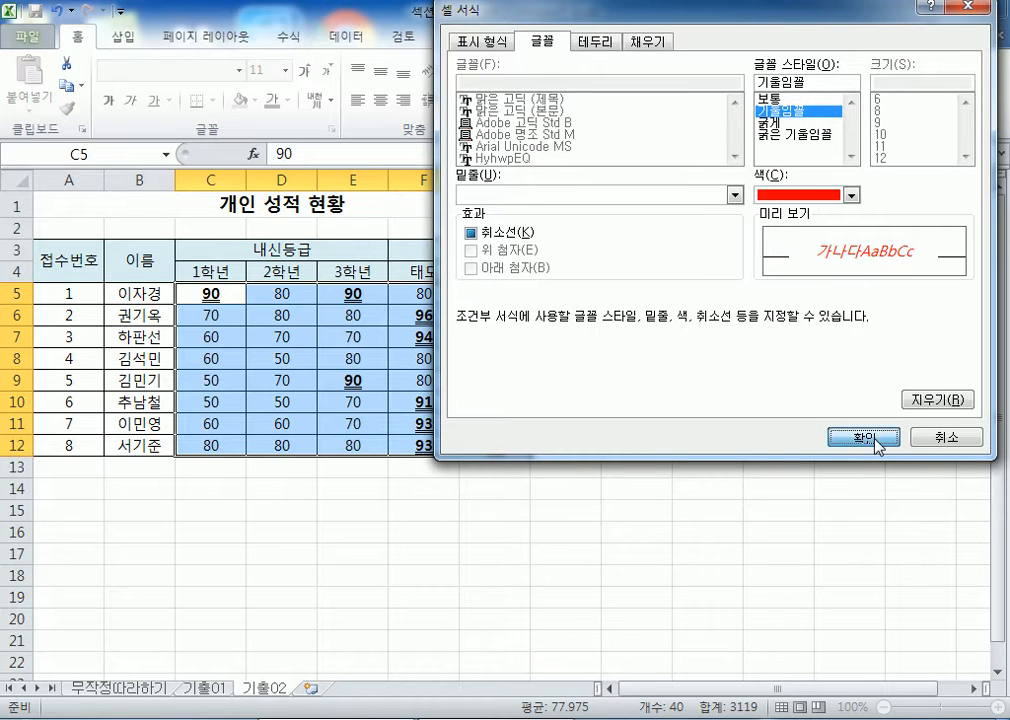
{"action": "left_click", "coordinate": [874, 440]}
{"action": "left_click", "coordinate": [769, 352]}
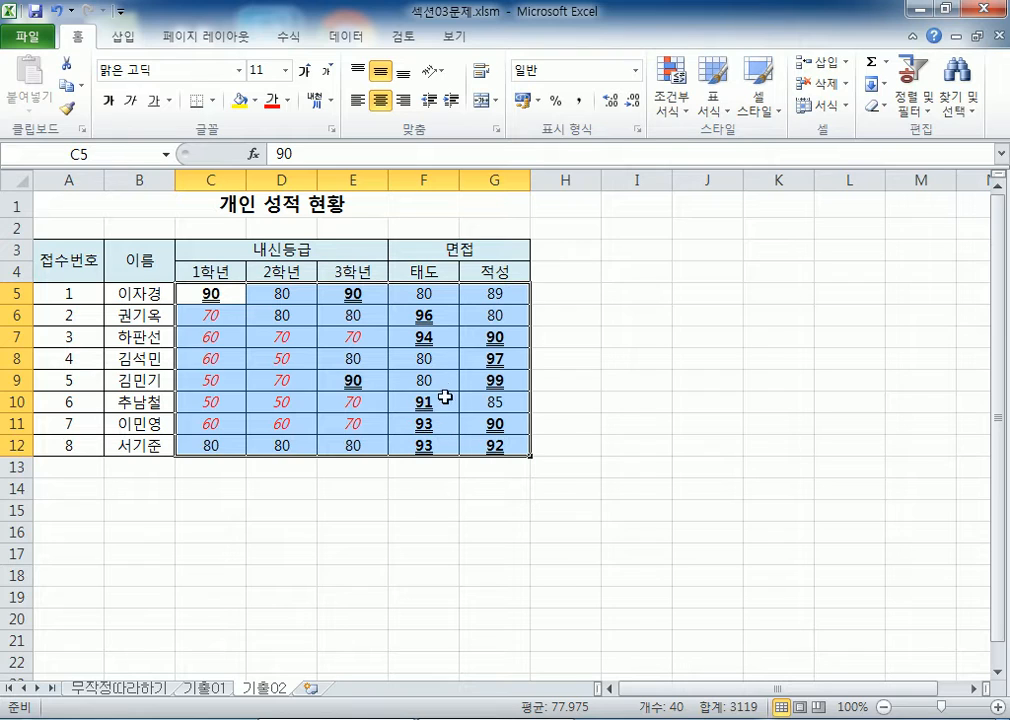
Test the >= 90 rule by entering 95 in cell G5, and undo that entry
{"action": "left_click", "coordinate": [397, 310]}
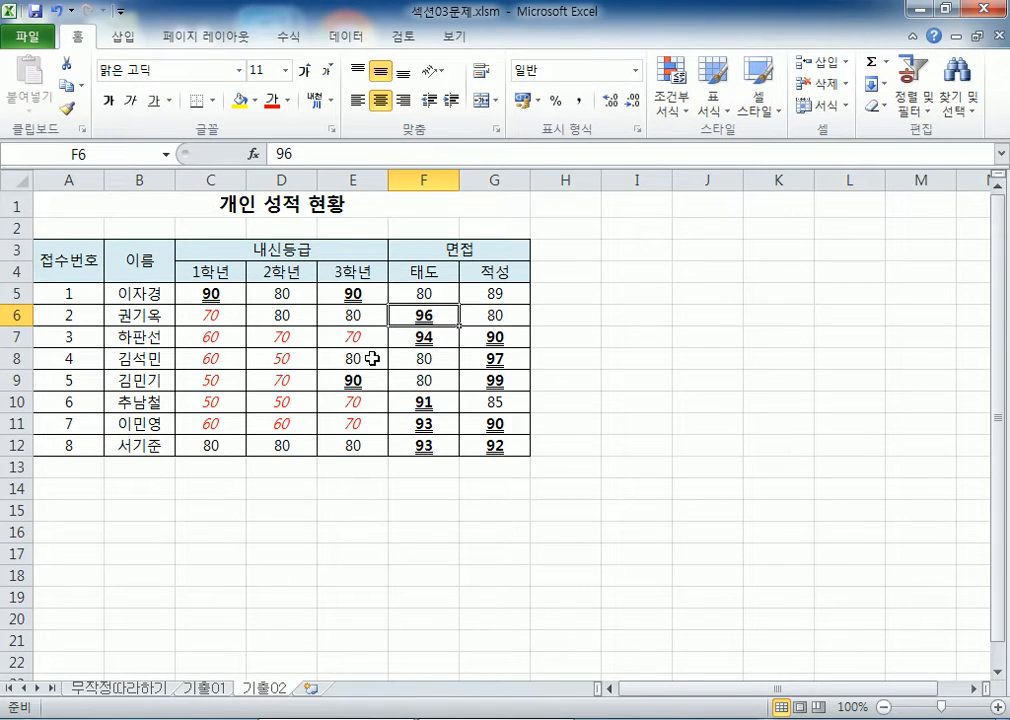
{"action": "left_click", "coordinate": [505, 292]}
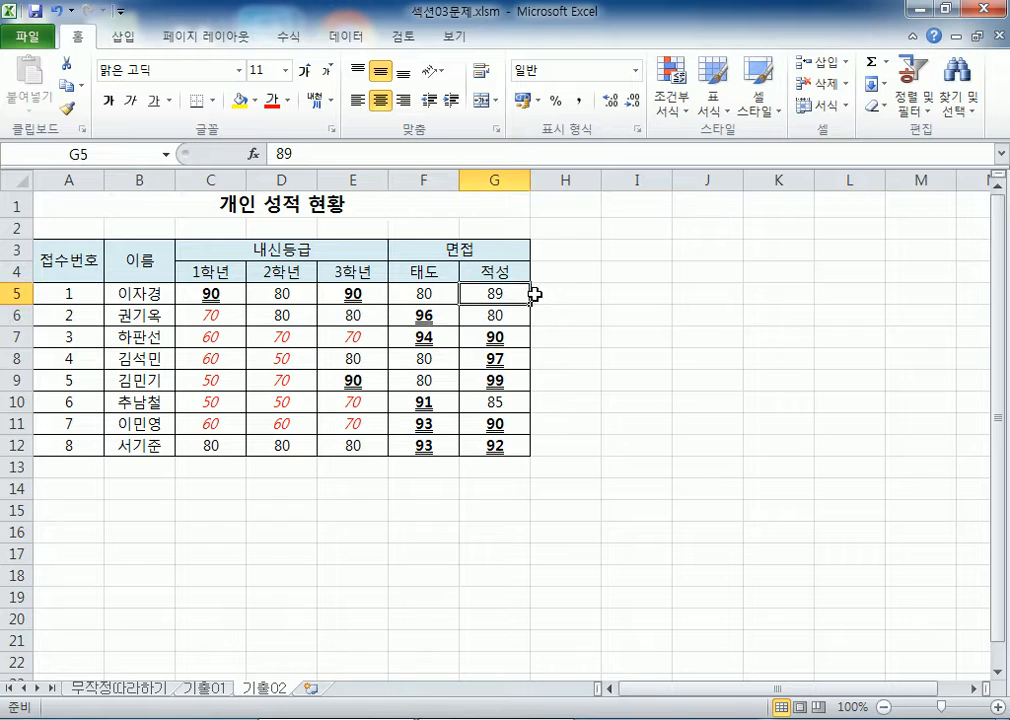
{"action": "type", "text": "95"}
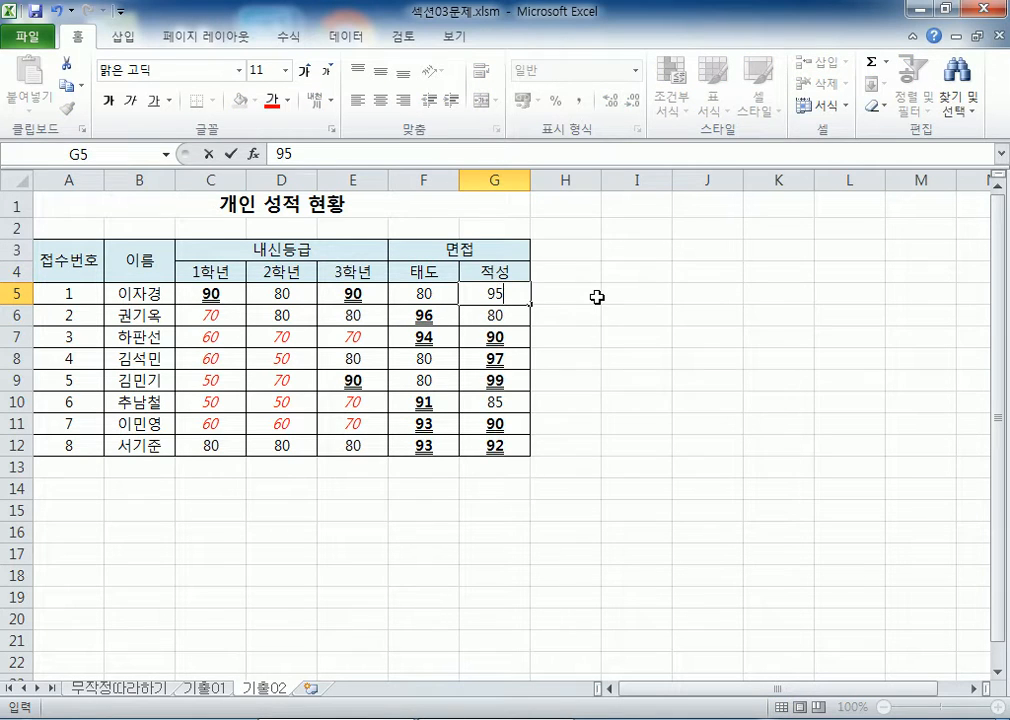
{"action": "key", "text": "Return"}
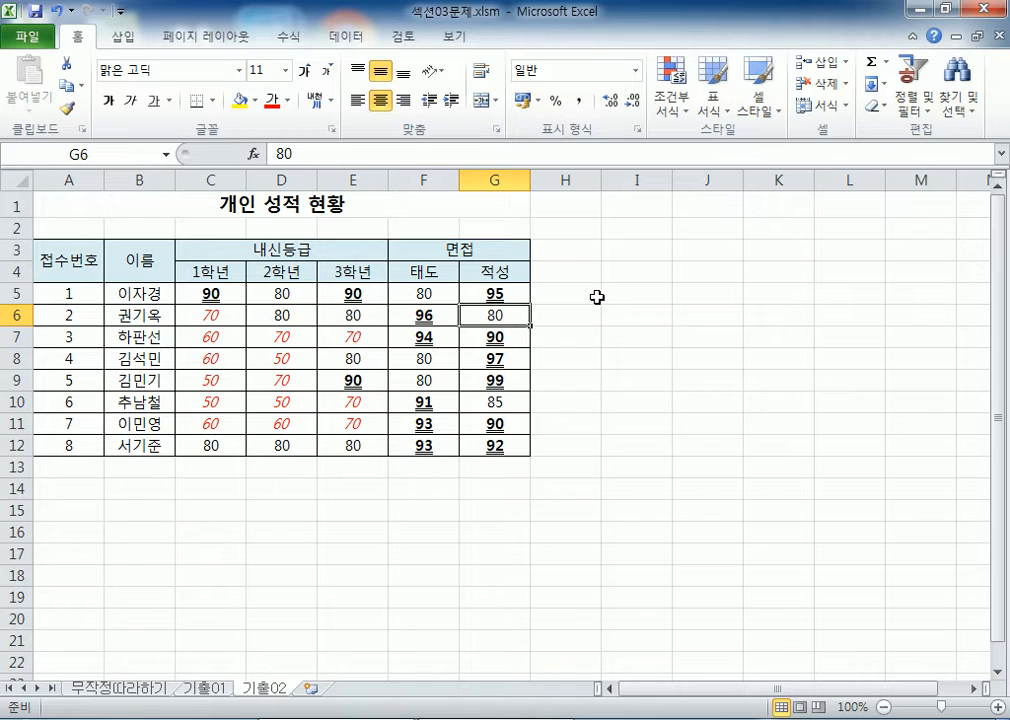
{"action": "key", "text": "ctrl+z"}
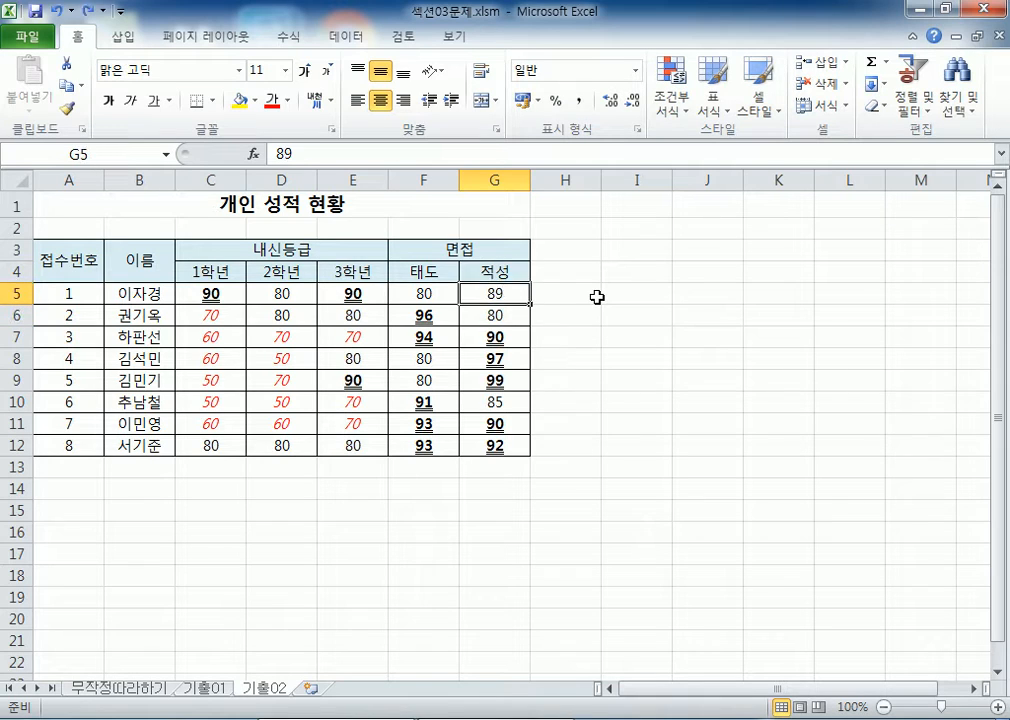
Test the < 80 rule by entering 65 in cell G5, and undo that entry
{"action": "type", "text": "65"}
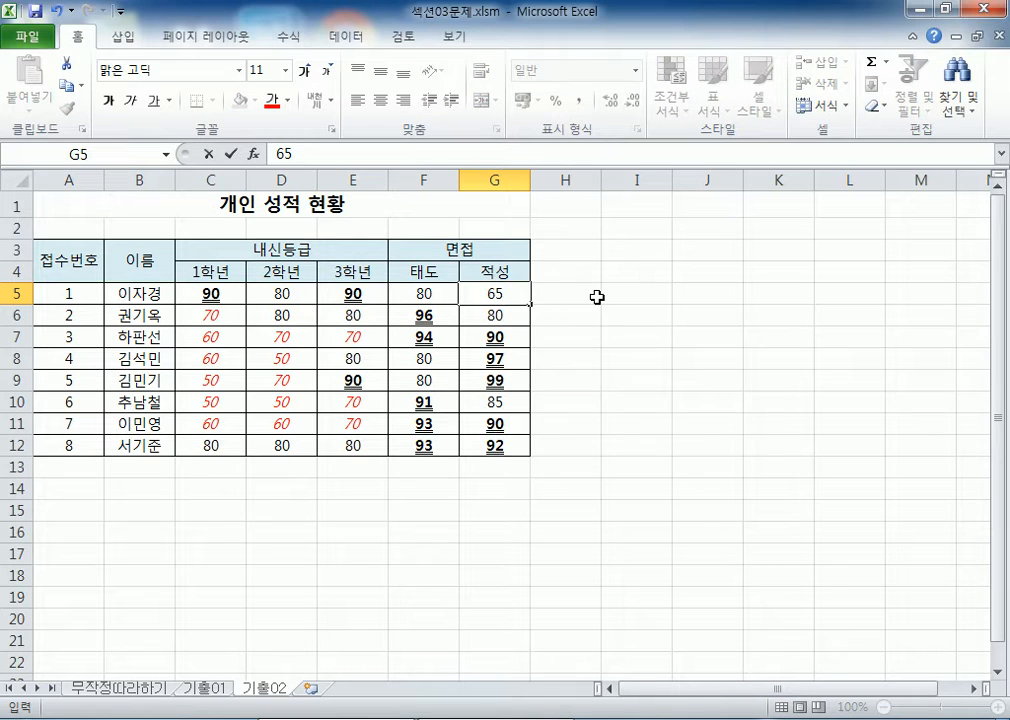
{"action": "key", "text": "Return"}
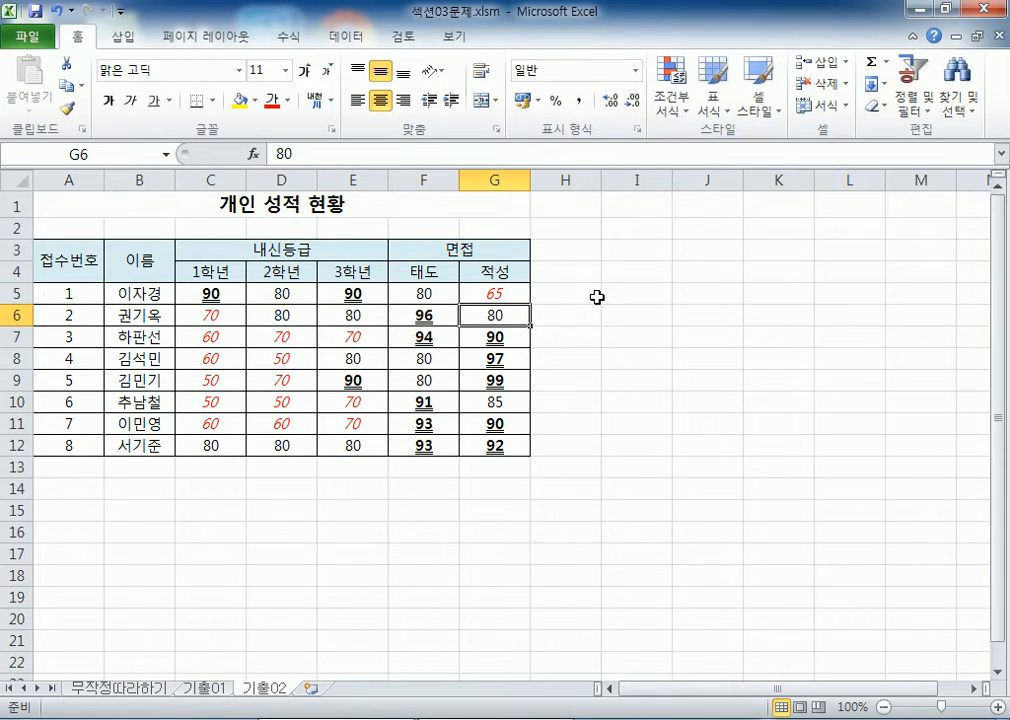
{"action": "key", "text": "ctrl+z"}
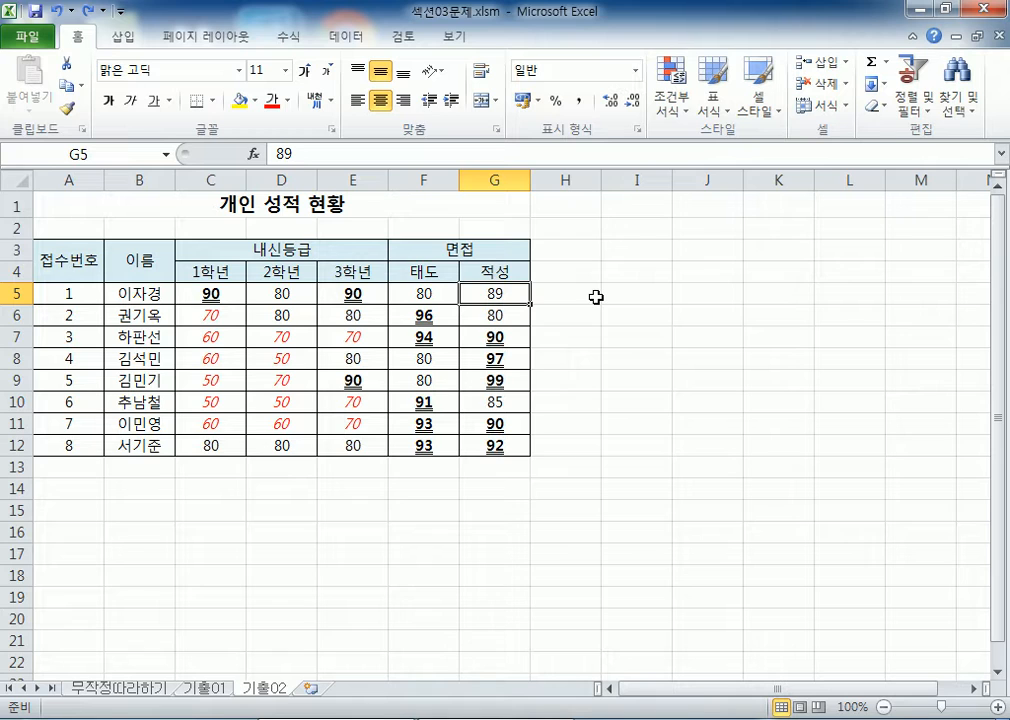
Open Notepad and write the comparison operators "이상, >=" and "이하, <=" on separate lines
{"action": "left_click", "coordinate": [28, 718]}
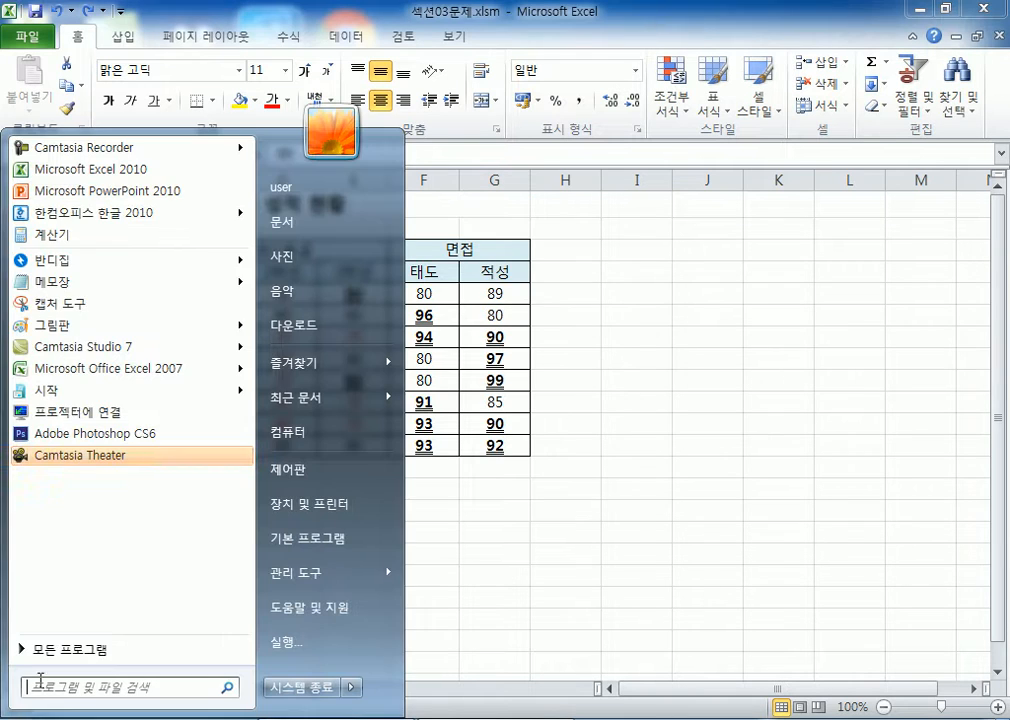
{"action": "left_click", "coordinate": [80, 285]}
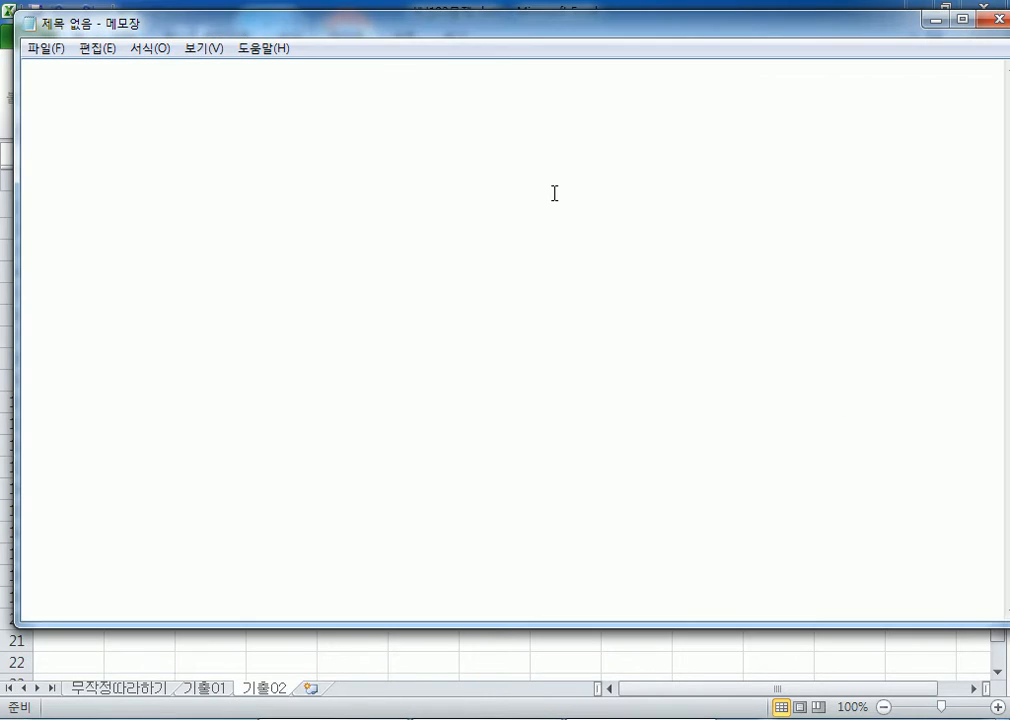
{"action": "type", "text": "이상, "}
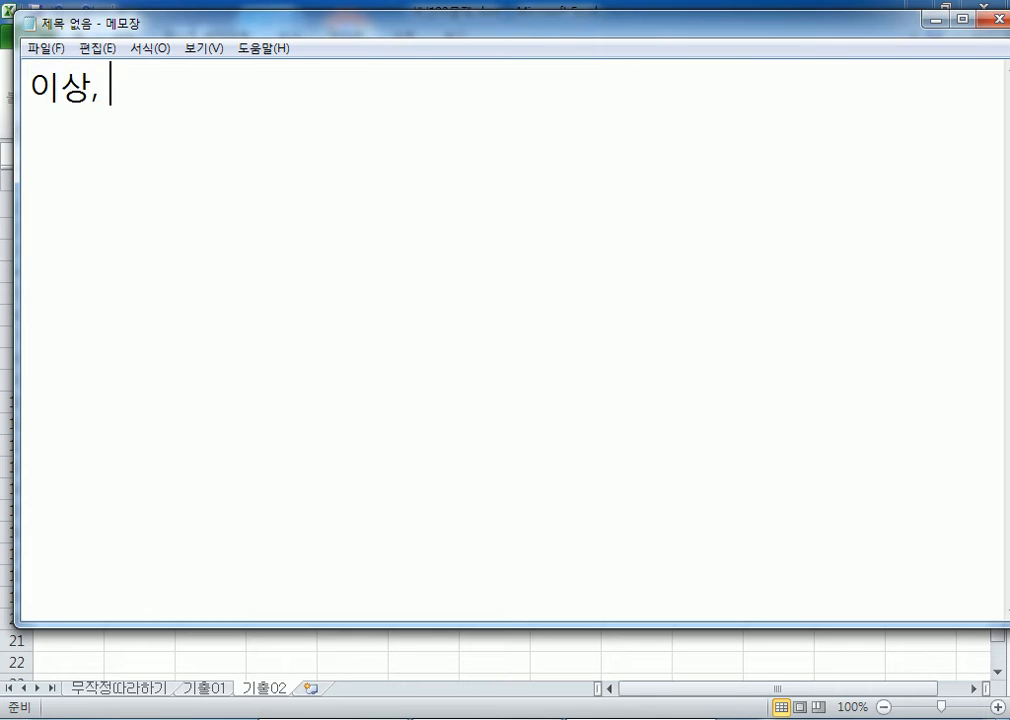
{"action": "type", "text": ">="}
{"action": "key", "text": "Return"}
{"action": "type", "text": "이"}
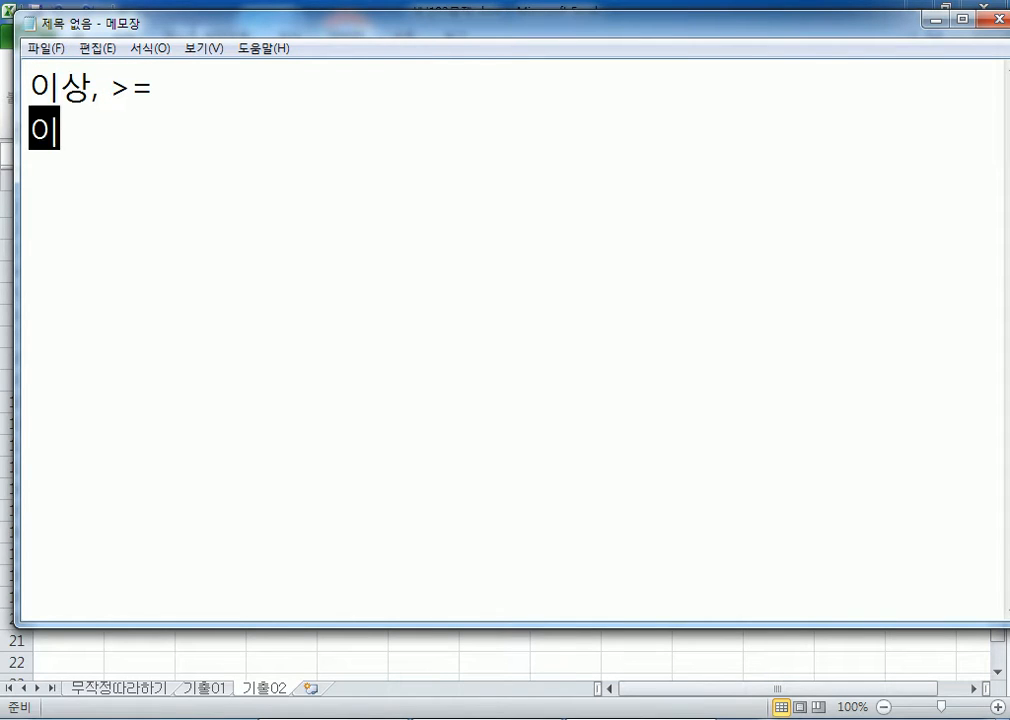
{"action": "type", "text": "하, "}
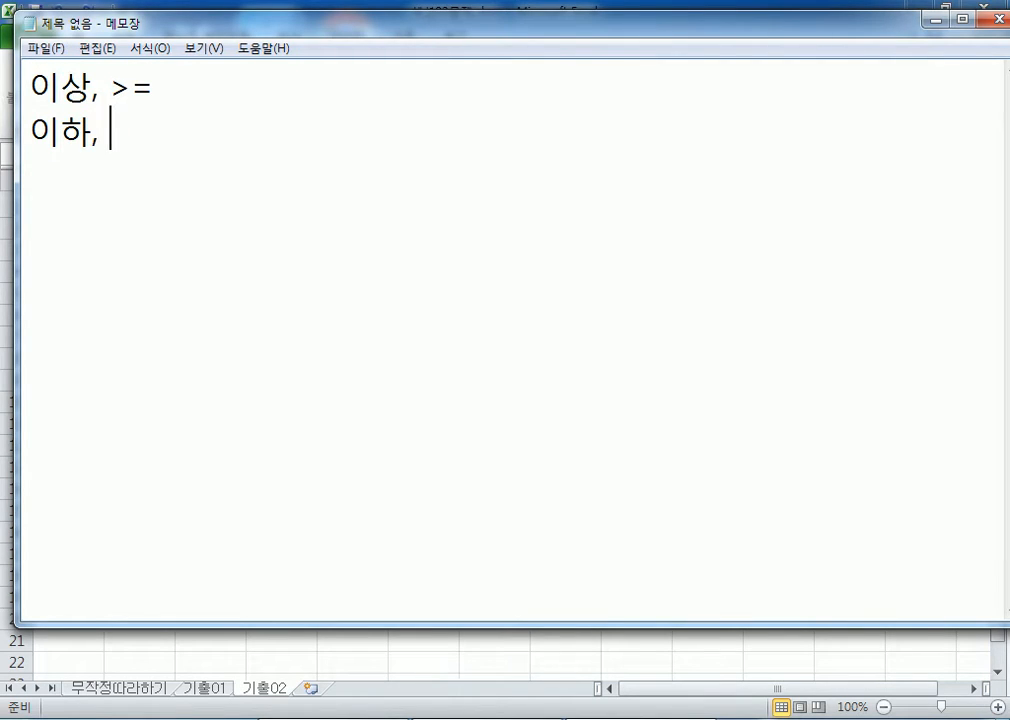
{"action": "type", "text": "<="}
{"action": "key", "text": "Return"}
Add the lines "초과, >" and "미만, <" to the operator list
{"action": "type", "text": "초과"}
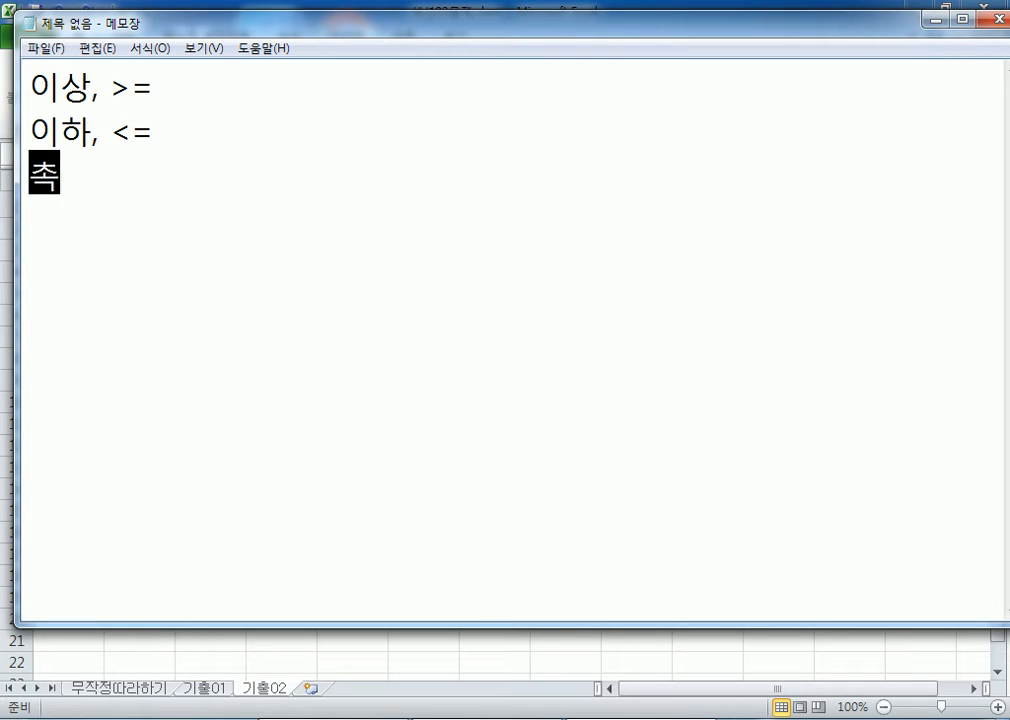
{"action": "type", "text": ", >"}
{"action": "key", "text": "Return"}
{"action": "type", "text": "미"}
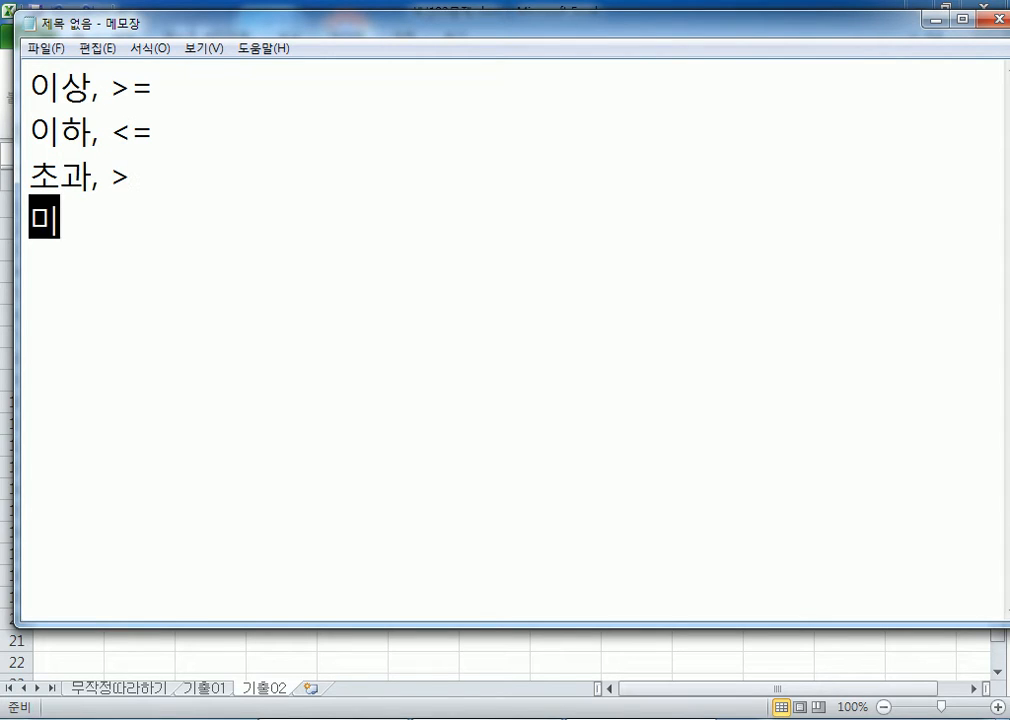
{"action": "type", "text": "만, <"}
{"action": "key", "text": "Return"}
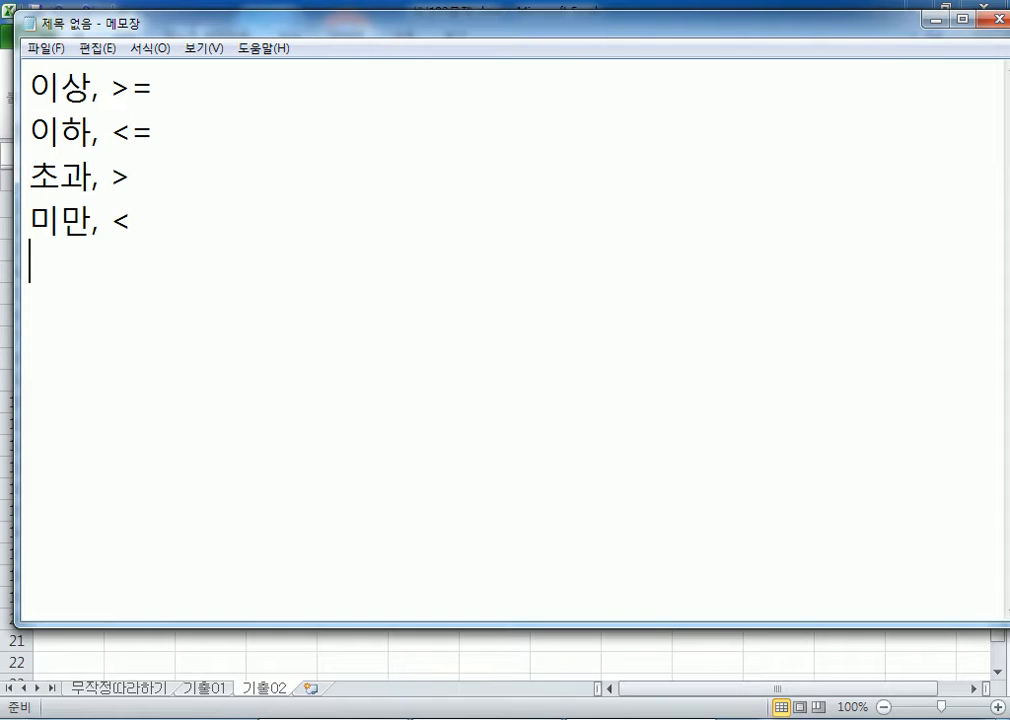
Complete the operator list with the lines "같다, =" and "다르다, <>"
{"action": "type", "text": "같다, ="}
{"action": "key", "text": "Return"}
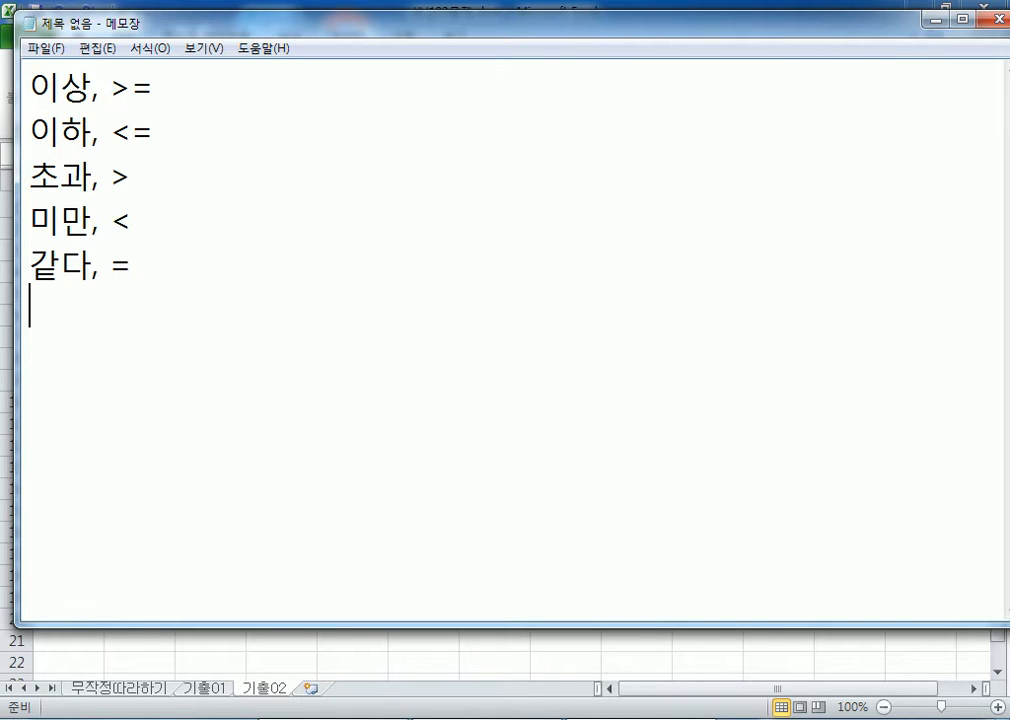
{"action": "type", "text": "다르다, <>"}
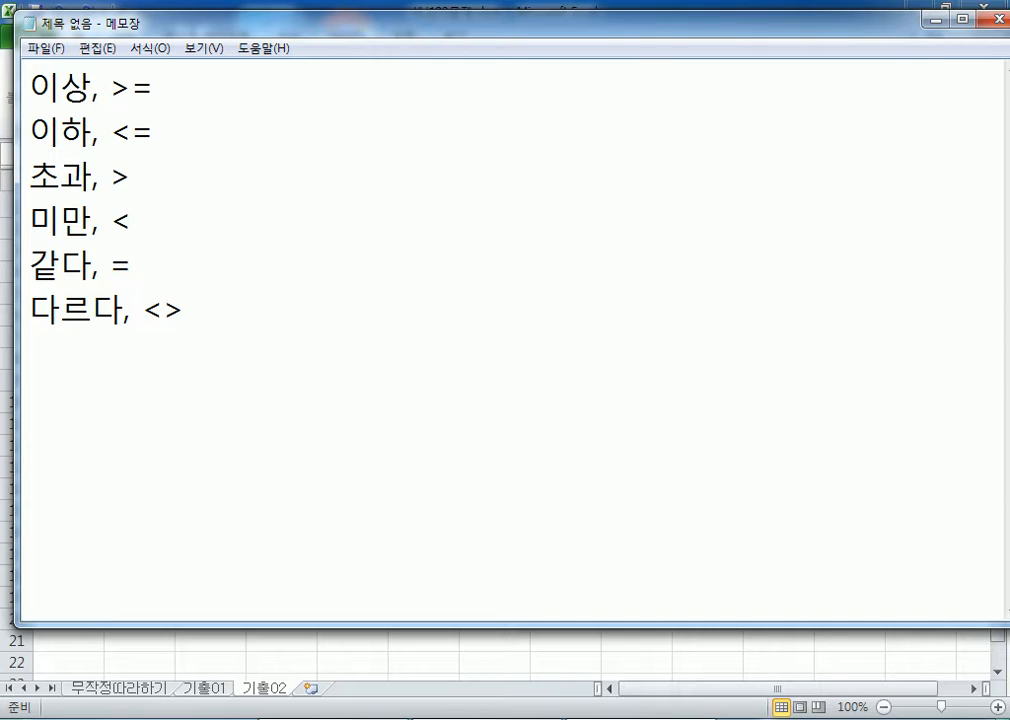
Examine the comparison operators in the Notepad list, highlighting >=, <=, >, < and <> beside their Korean terms
{"action": "key", "text": "Return"}
{"action": "left_click_drag", "start_coordinate": [110, 88], "coordinate": [155, 93]}
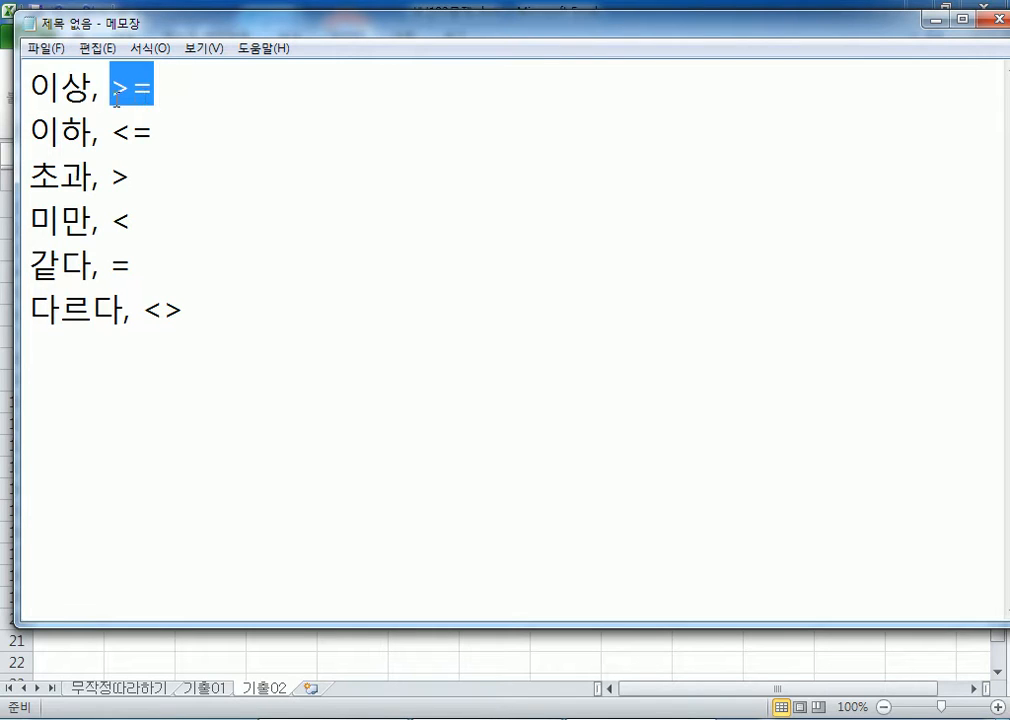
{"action": "left_click_drag", "start_coordinate": [92, 88], "coordinate": [33, 88]}
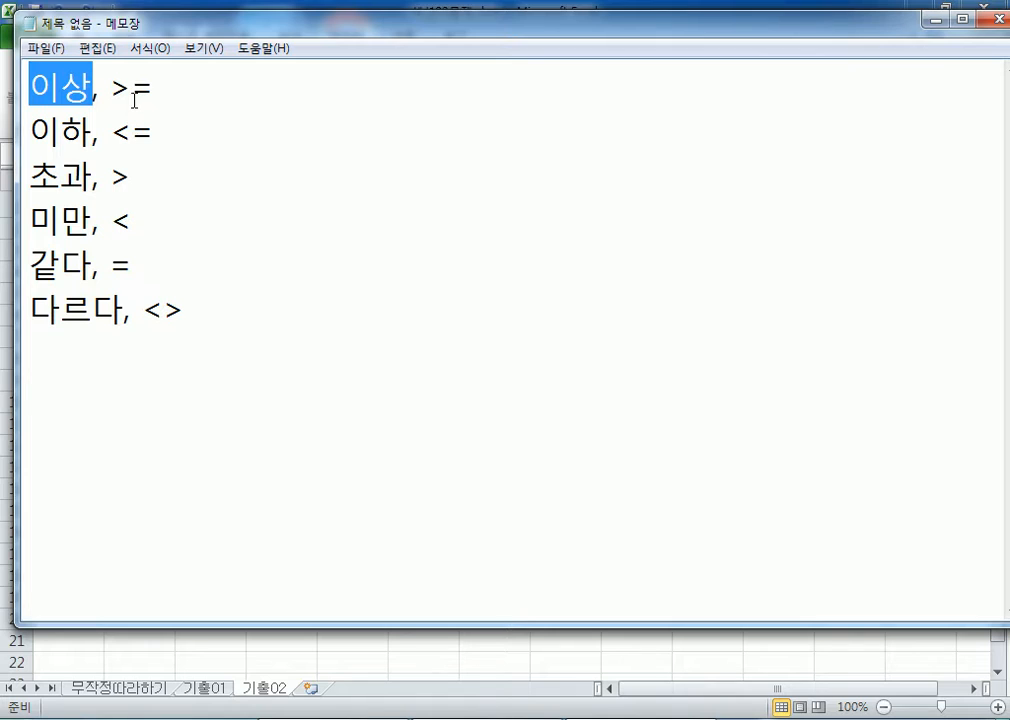
{"action": "left_click_drag", "start_coordinate": [142, 310], "coordinate": [186, 310]}
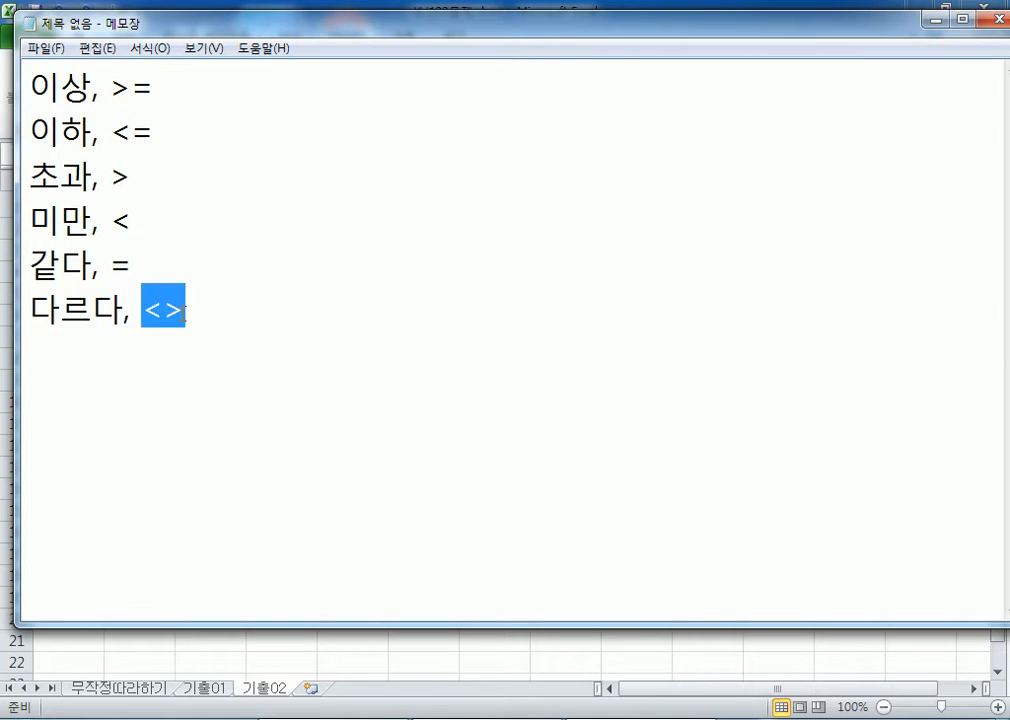
{"action": "left_click", "coordinate": [201, 313]}
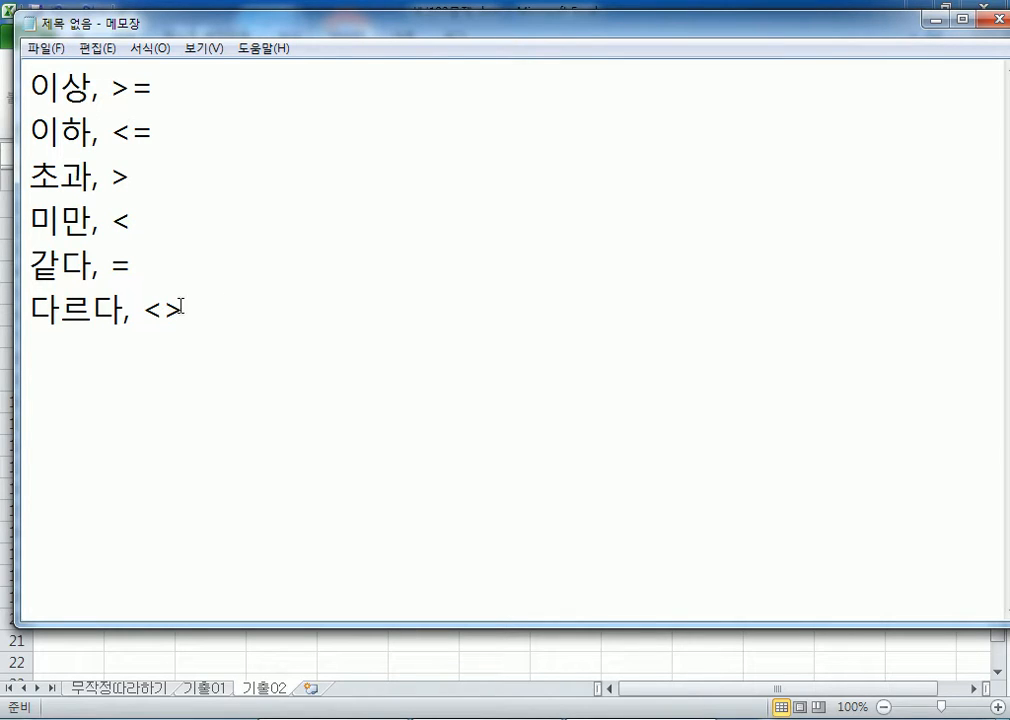
{"action": "left_click_drag", "start_coordinate": [146, 310], "coordinate": [189, 310]}
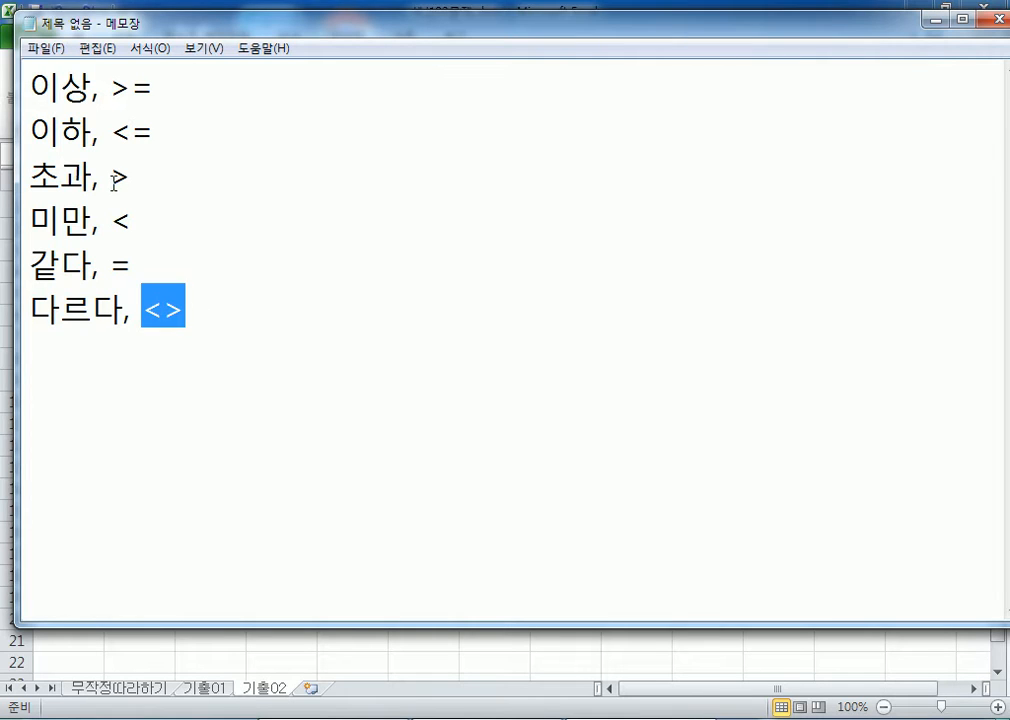
{"action": "left_click_drag", "start_coordinate": [112, 178], "coordinate": [140, 180]}
{"action": "left_click_drag", "start_coordinate": [110, 220], "coordinate": [131, 178]}
{"action": "left_click", "coordinate": [113, 222]}
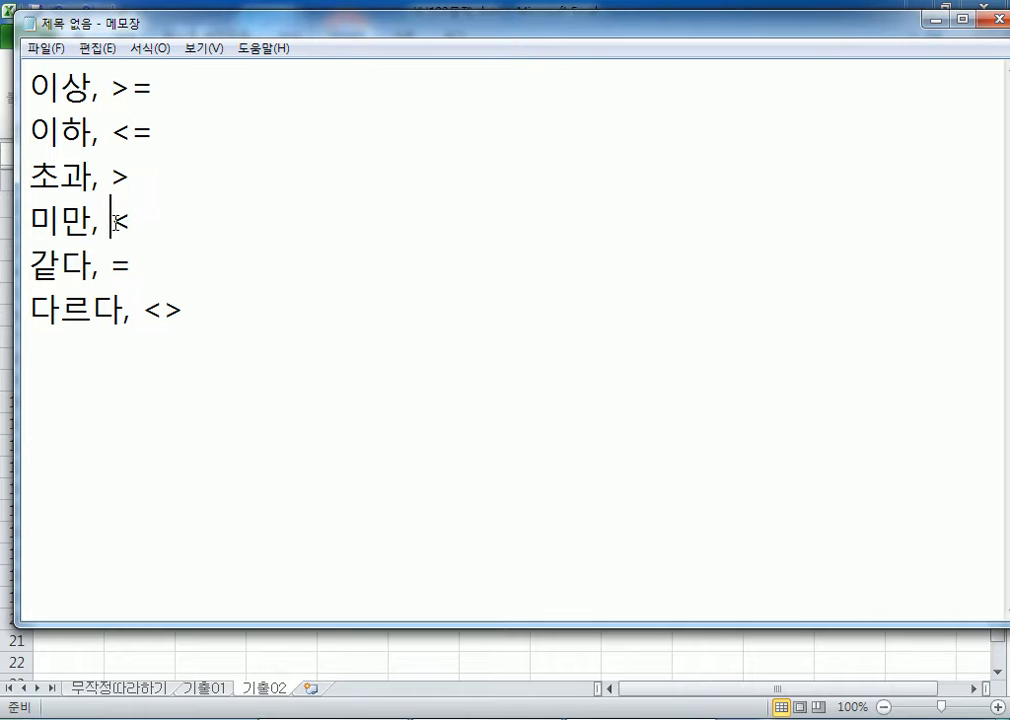
{"action": "left_click_drag", "start_coordinate": [110, 88], "coordinate": [152, 133]}
{"action": "left_click_drag", "start_coordinate": [142, 309], "coordinate": [189, 308]}
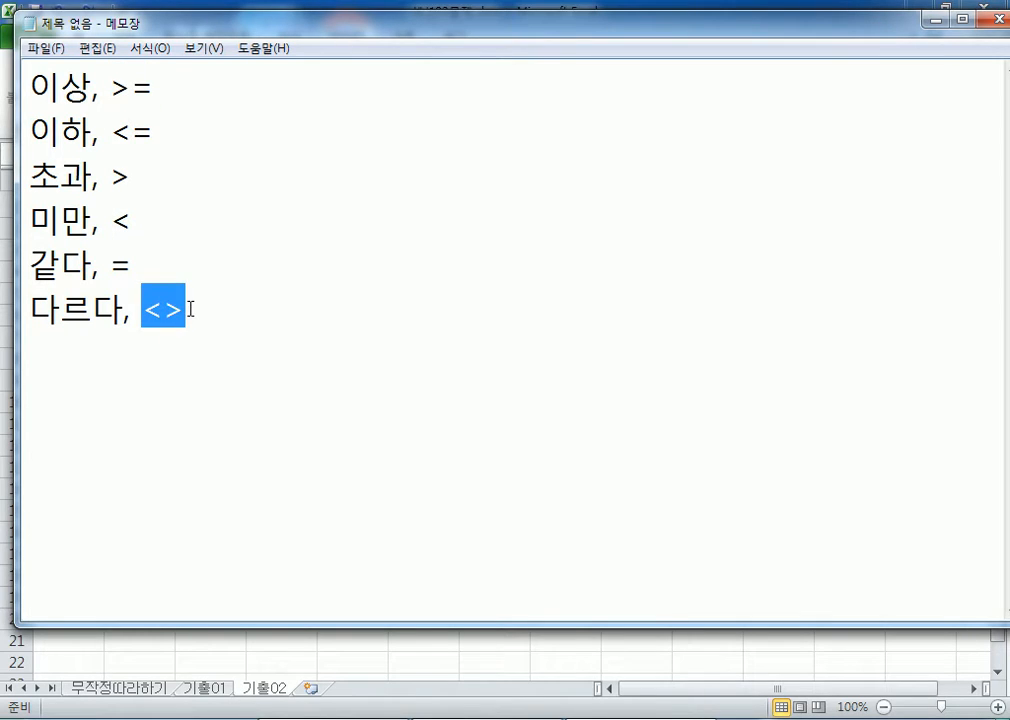
{"action": "left_click", "coordinate": [189, 352]}
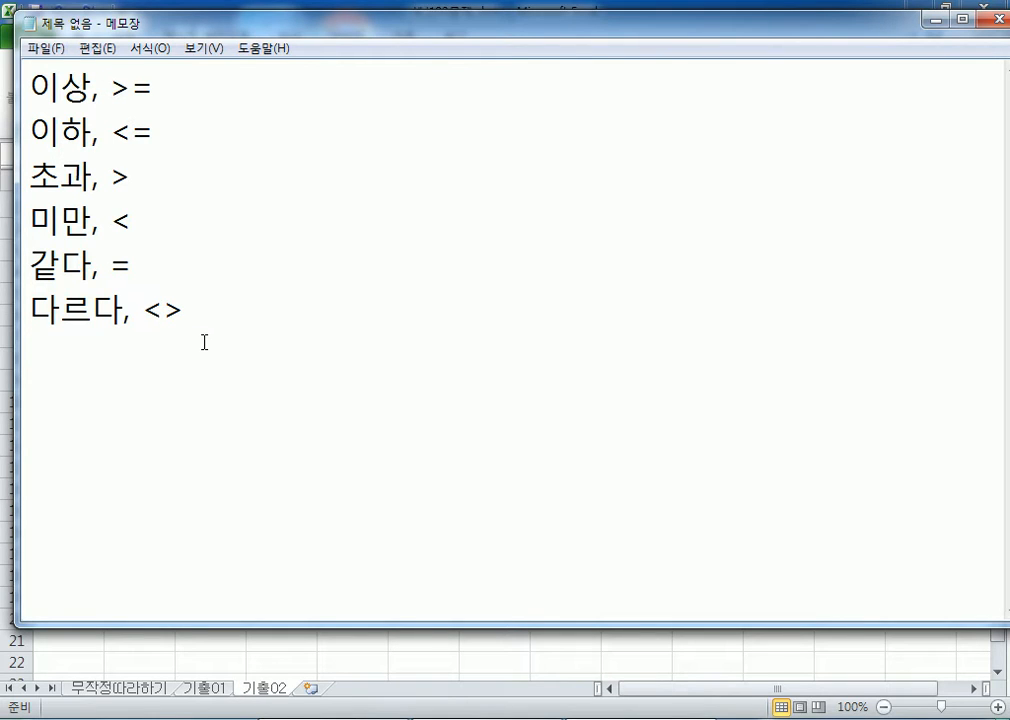
Switch to Excel and start a new conditional formatting rule on C5:G12 for cell values = 85
{"action": "key", "text": "alt+Tab"}
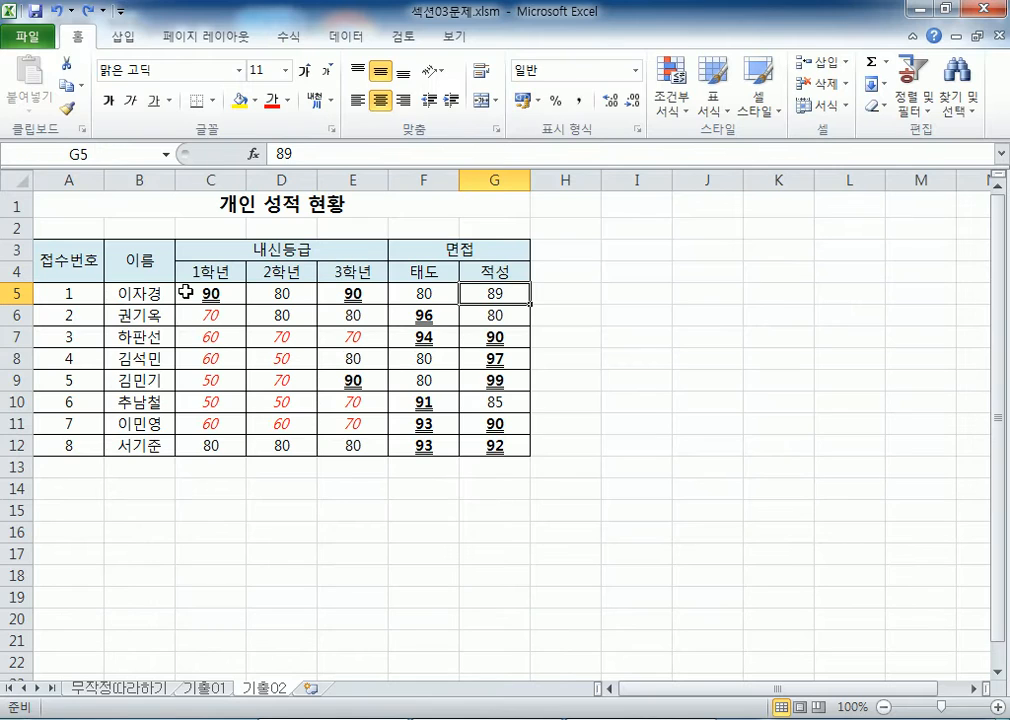
{"action": "left_click", "coordinate": [204, 291]}
{"action": "left_click_drag", "start_coordinate": [204, 291], "coordinate": [496, 445]}
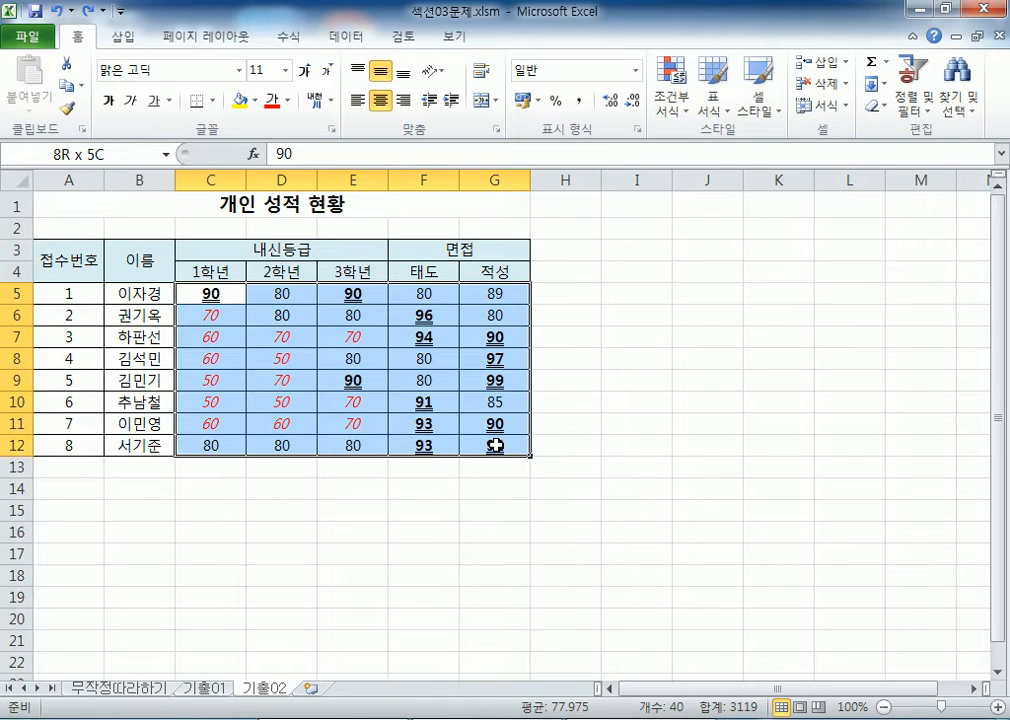
{"action": "left_click", "coordinate": [675, 101]}
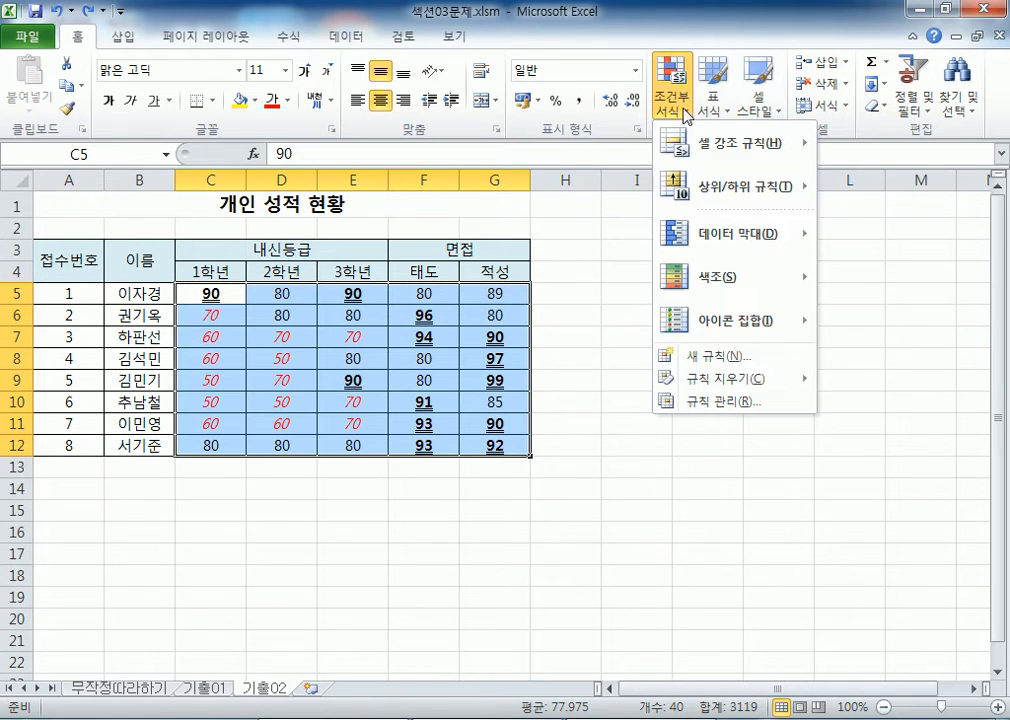
{"action": "left_click", "coordinate": [709, 358]}
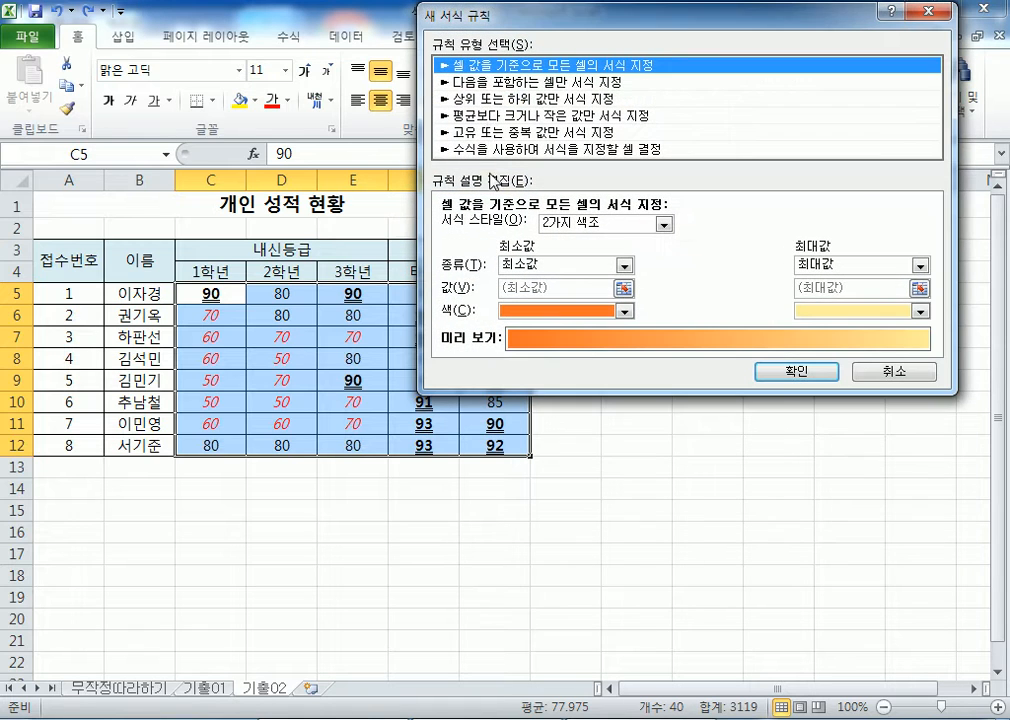
{"action": "left_click", "coordinate": [497, 84]}
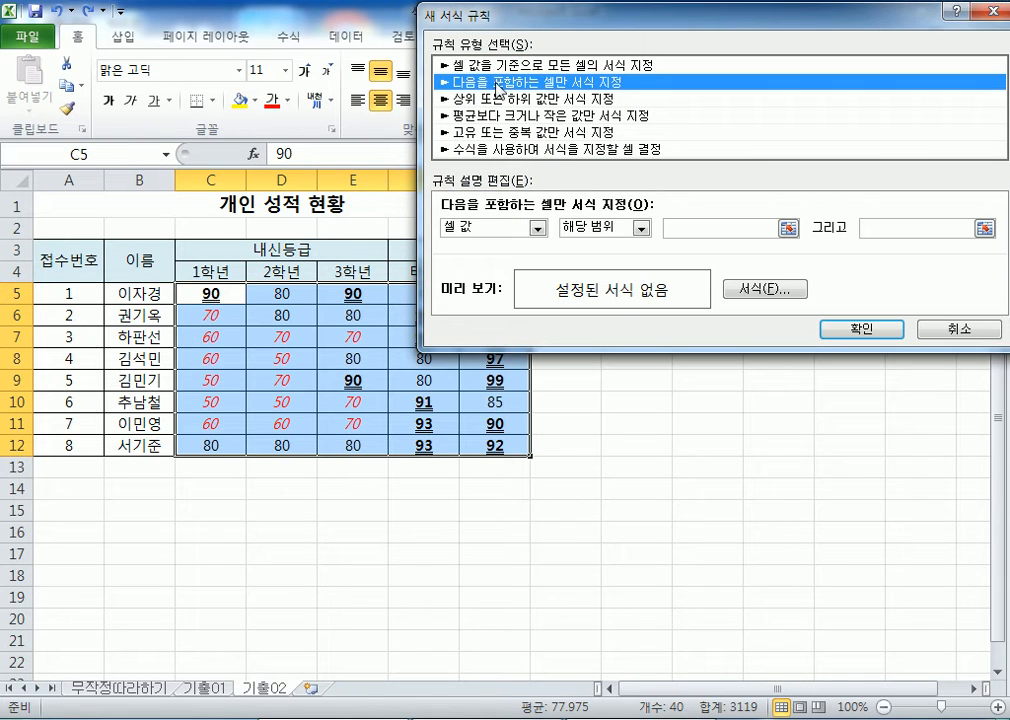
{"action": "left_click", "coordinate": [602, 230]}
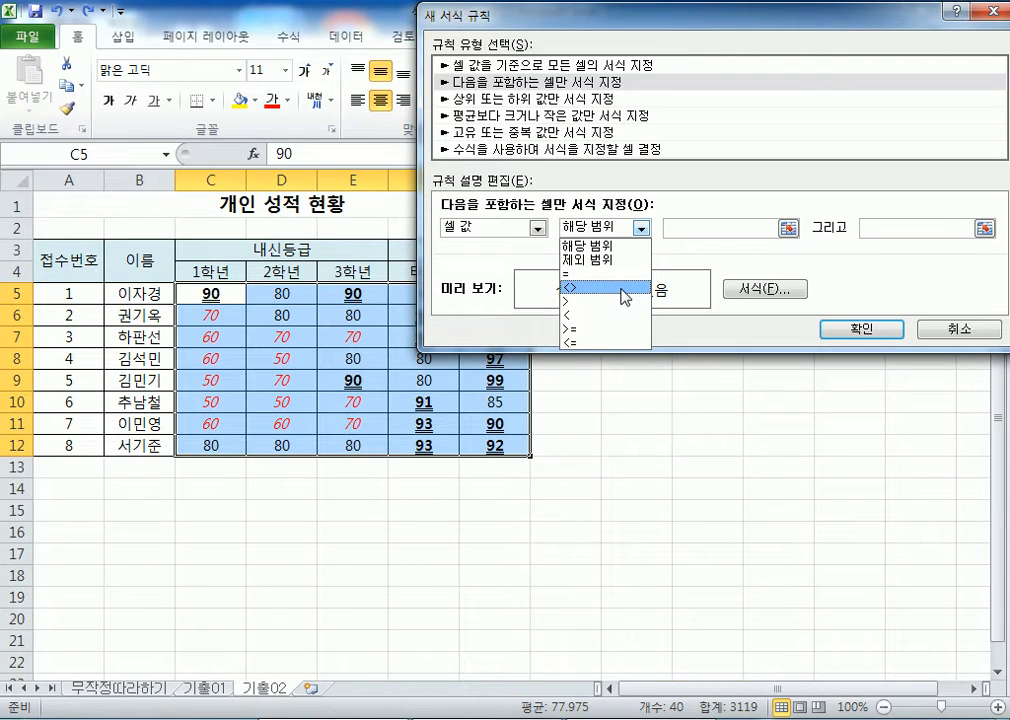
{"action": "left_click", "coordinate": [570, 273]}
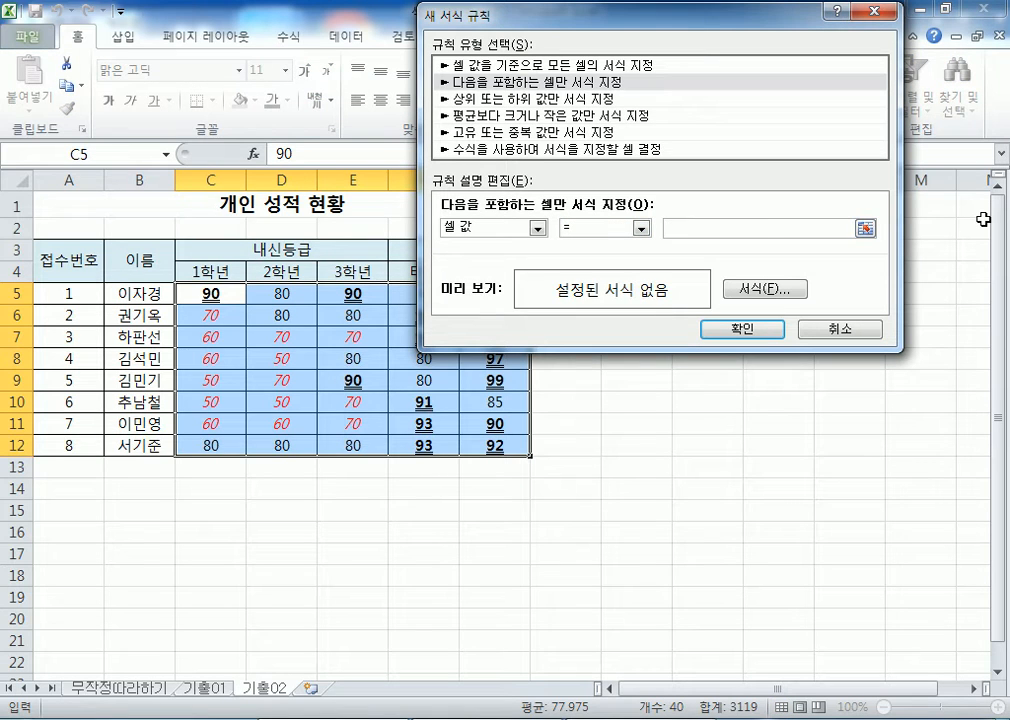
{"action": "type", "text": "85"}
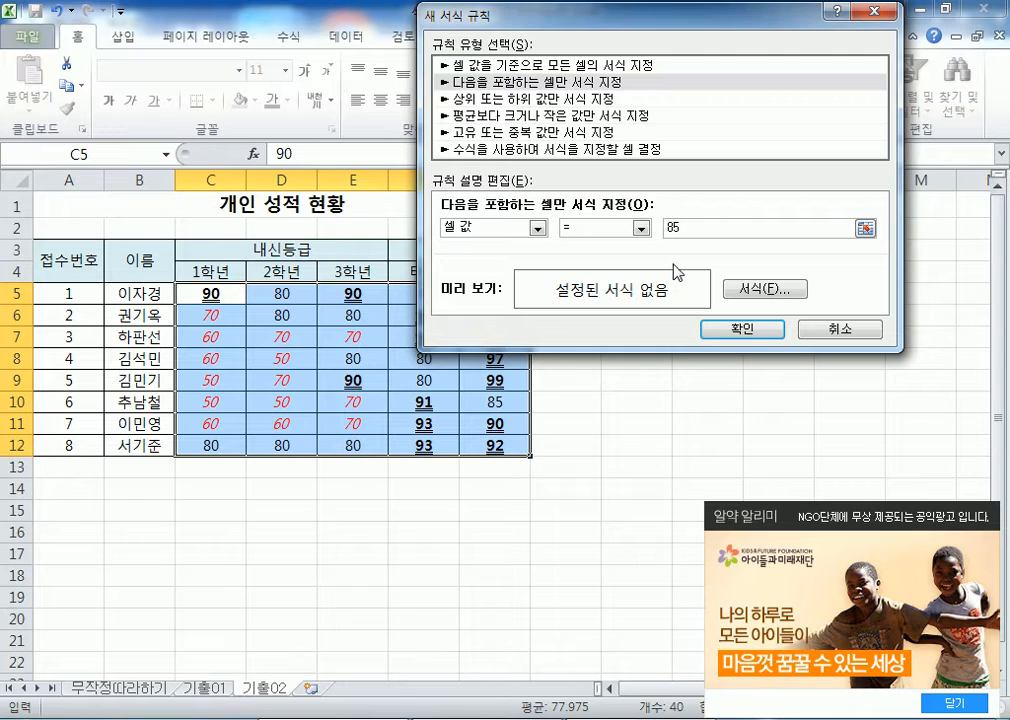
Give the = 85 rule a yellow fill, apply it, and check cell G10
{"action": "left_click", "coordinate": [766, 290]}
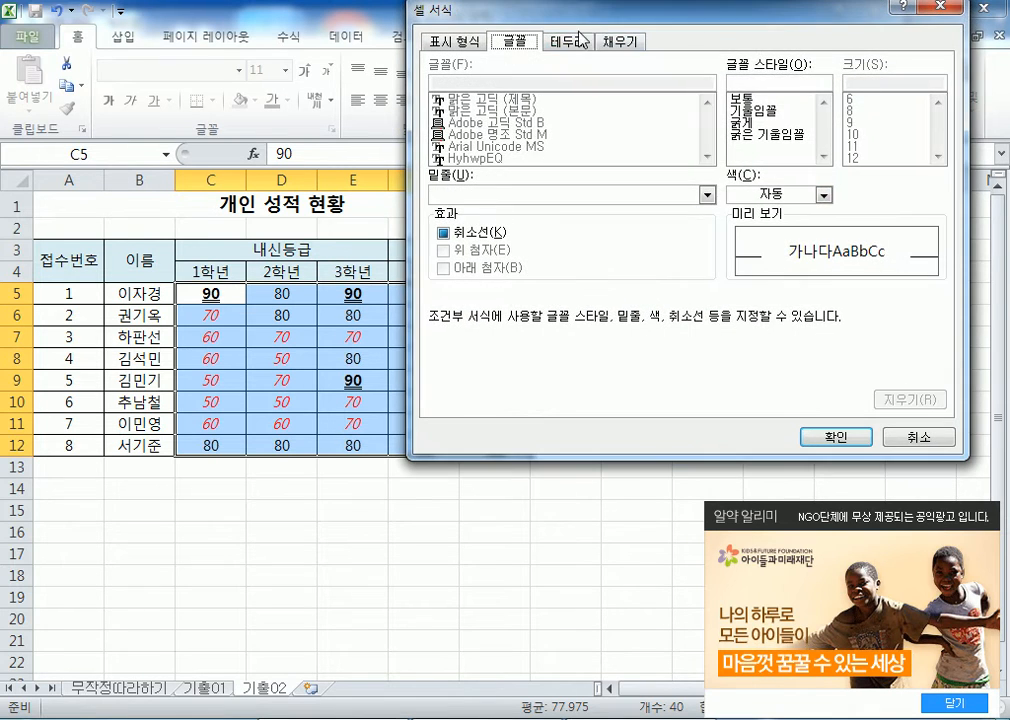
{"action": "left_click", "coordinate": [621, 41]}
{"action": "left_click", "coordinate": [500, 232]}
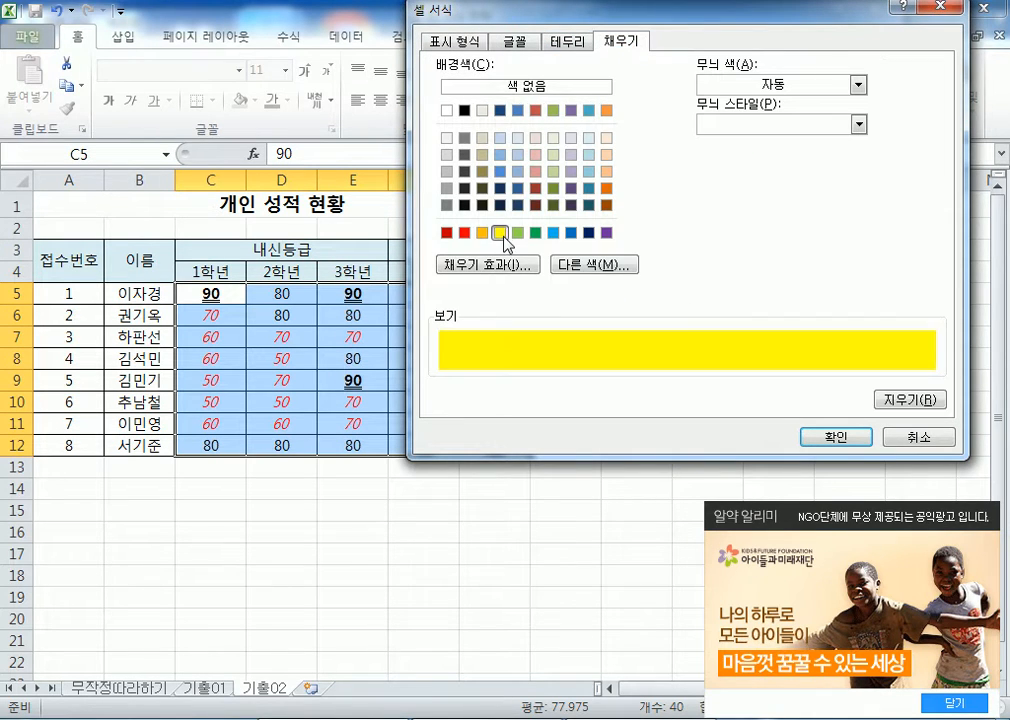
{"action": "left_click", "coordinate": [836, 437]}
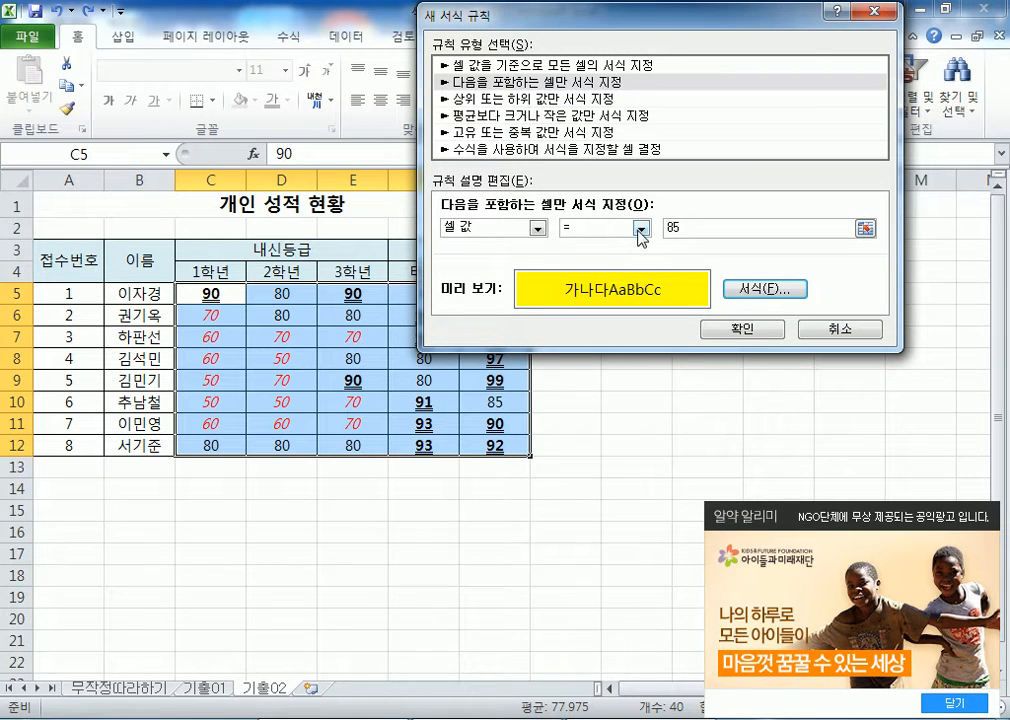
{"action": "left_click", "coordinate": [740, 332]}
{"action": "left_click", "coordinate": [472, 404]}
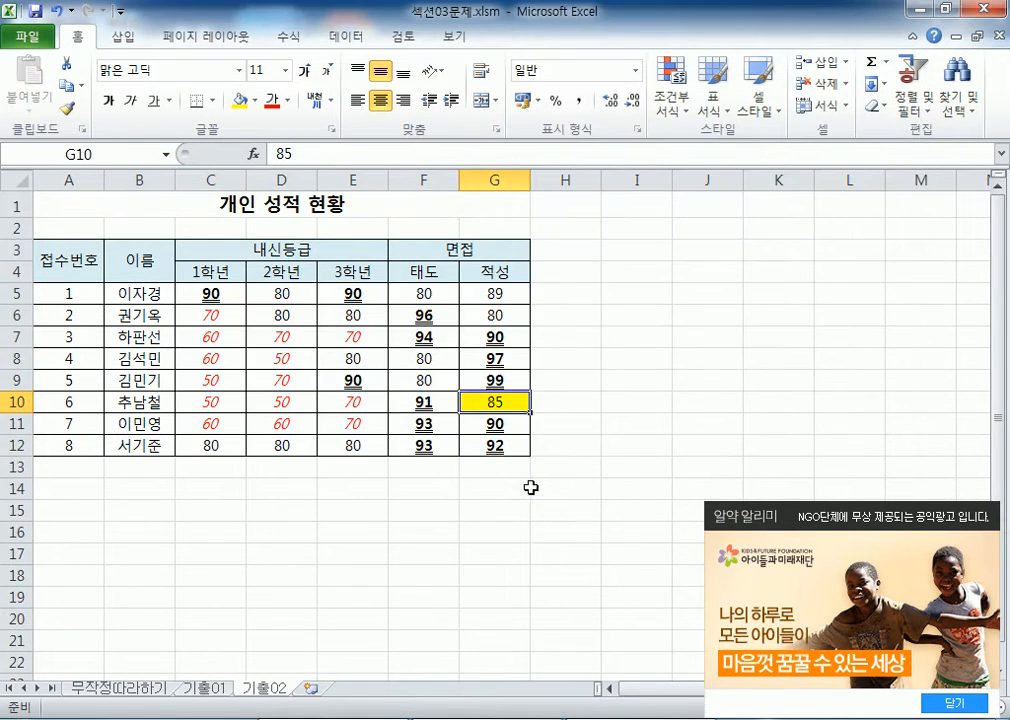
Test the = 85 rule by entering 85 in cell D6, and undo that entry
{"action": "left_click", "coordinate": [300, 314]}
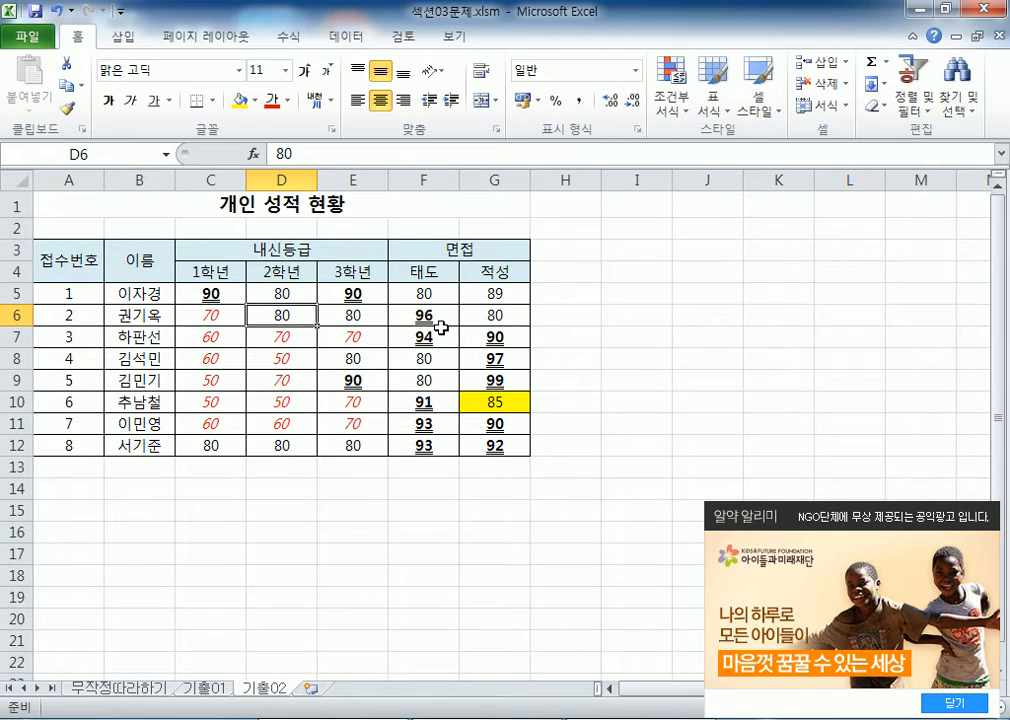
{"action": "type", "text": "85"}
{"action": "key", "text": "Return"}
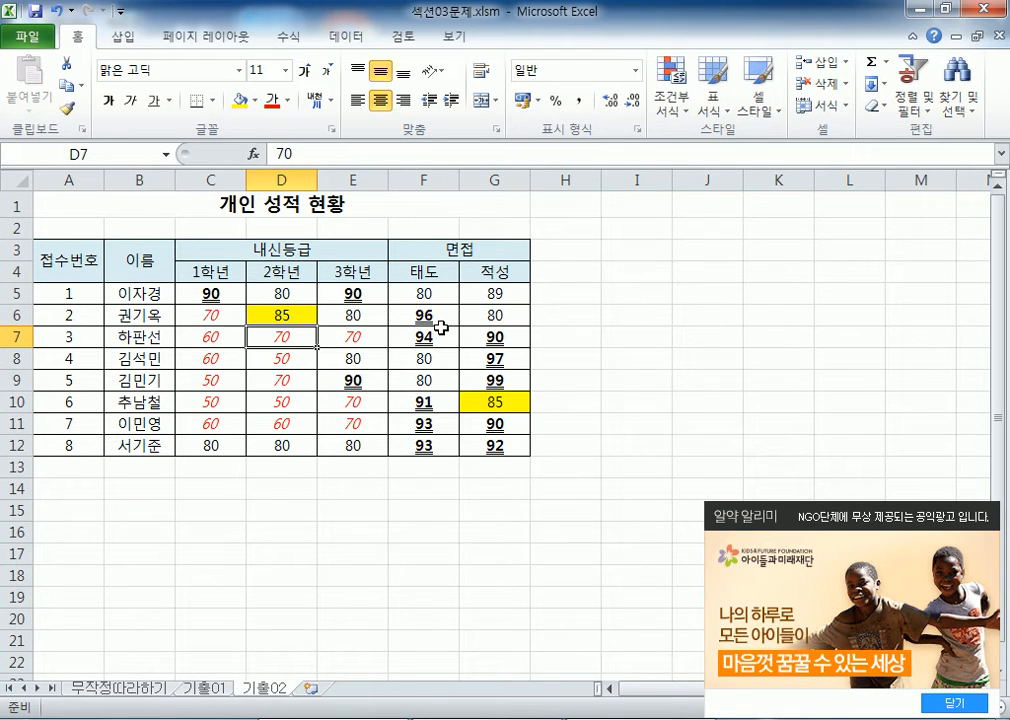
{"action": "key", "text": "ctrl+z"}
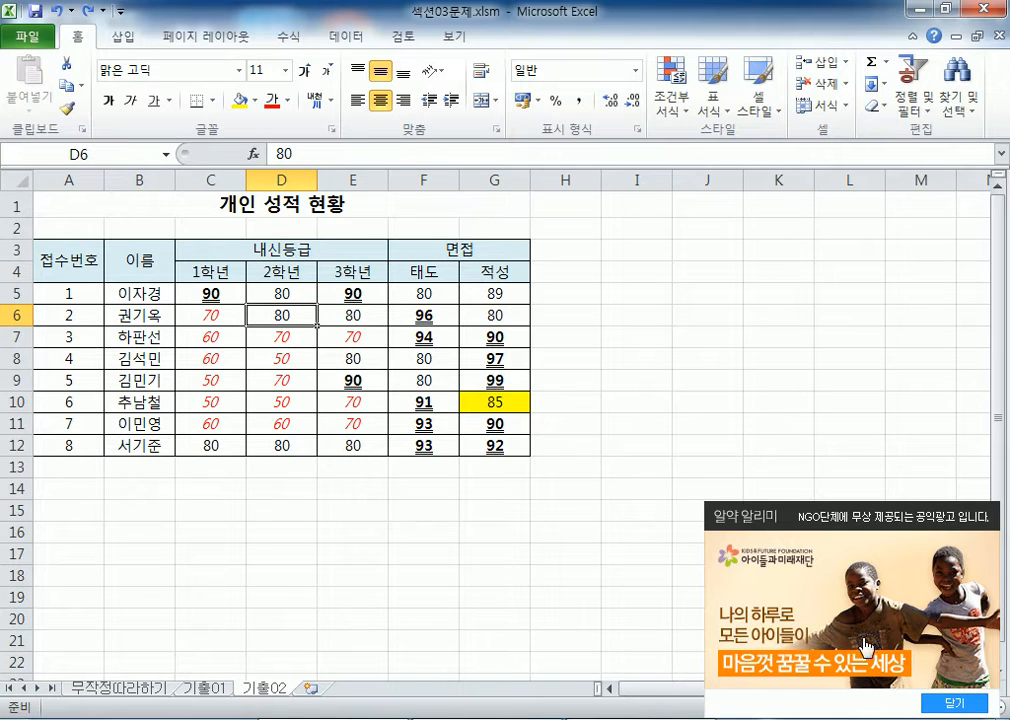
Close the advertisement pop-up, select C5:G12, and in Notepad add the line "각 셀에 대하여..." below the operator list
{"action": "left_click", "coordinate": [960, 704]}
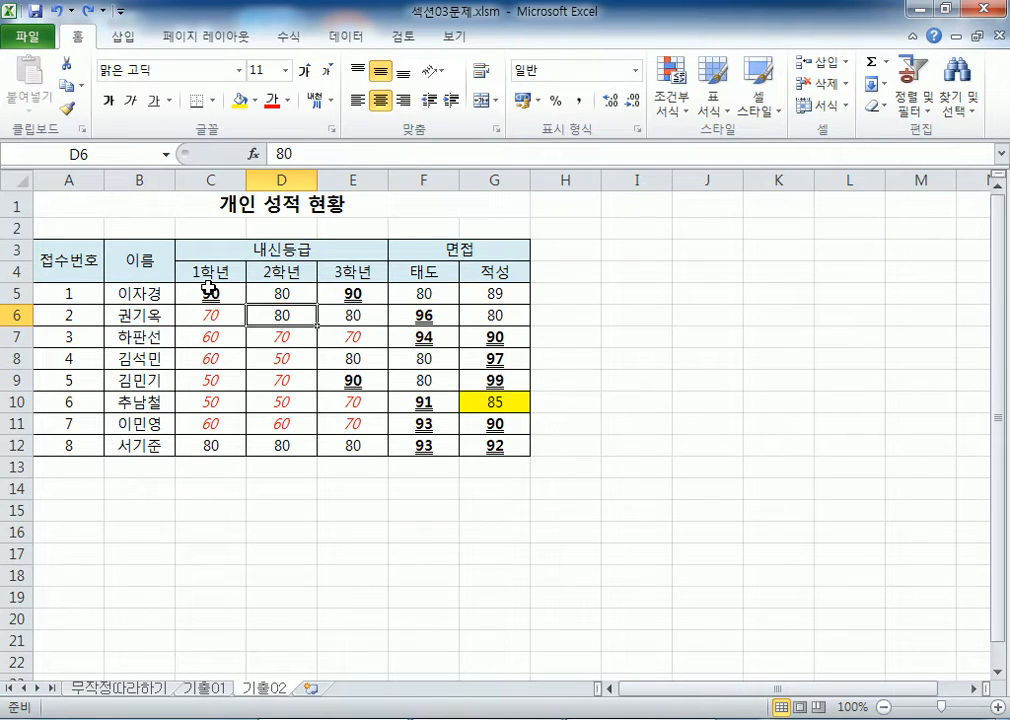
{"action": "left_click_drag", "start_coordinate": [208, 290], "coordinate": [493, 436]}
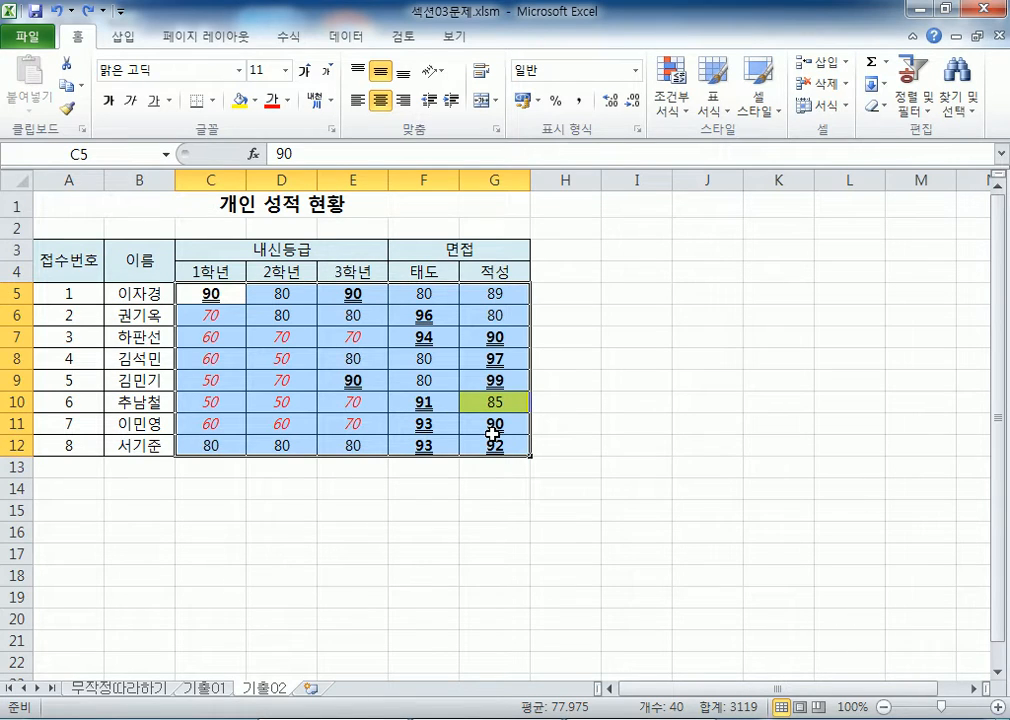
{"action": "key", "text": "alt+Tab"}
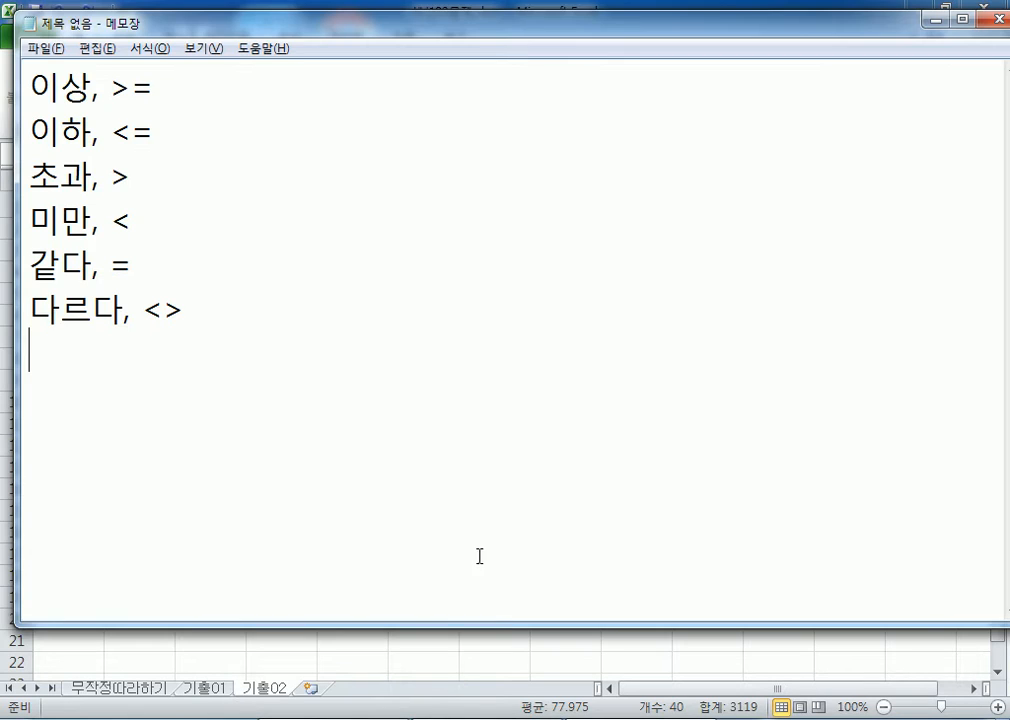
{"action": "type", "text": "각 셀에 "}
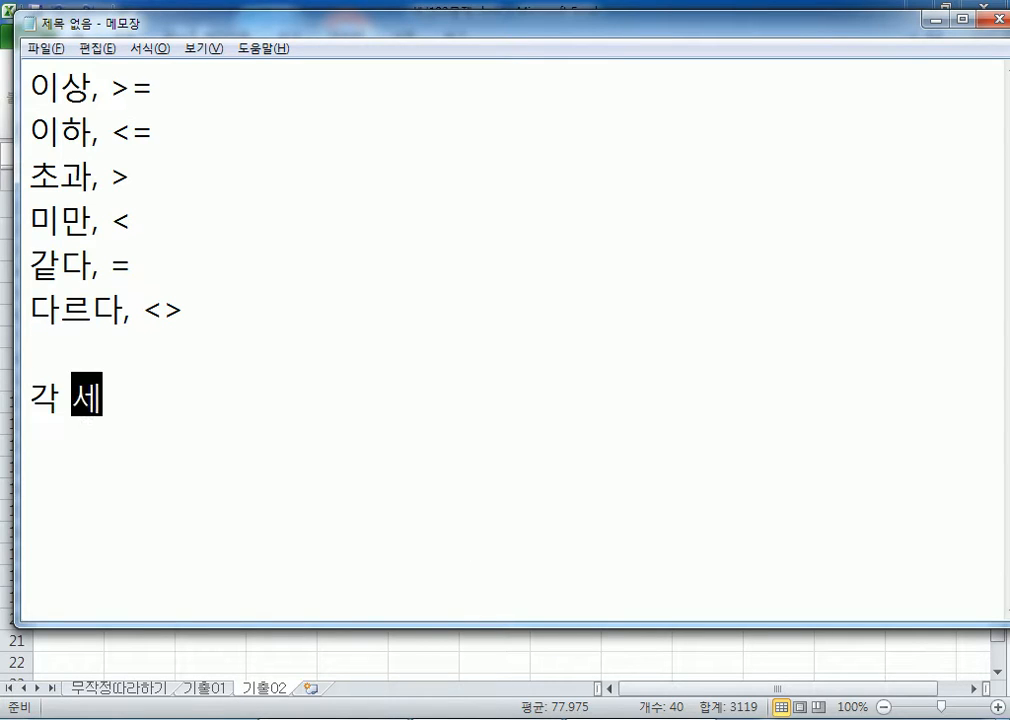
{"action": "type", "text": "대하"}
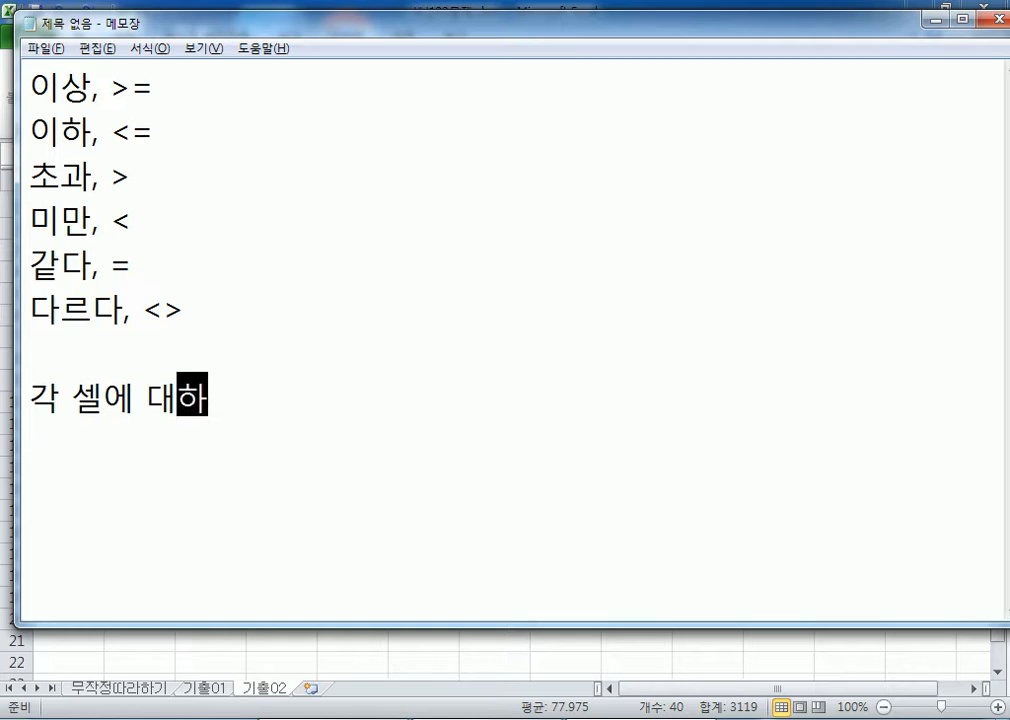
{"action": "type", "text": "여 ,,"}
{"action": "key", "text": "BackSpace"}
{"action": "key", "text": "BackSpace"}
{"action": "key", "text": "BackSpace"}
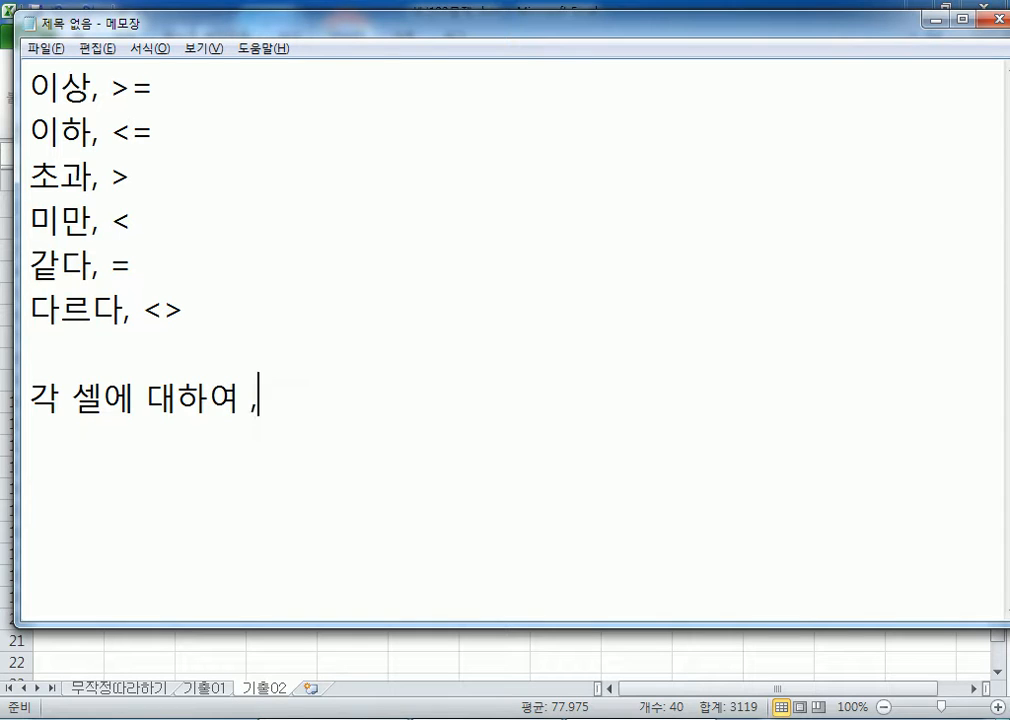
{"action": "type", "text": "..."}
{"action": "key", "text": "Return"}
{"action": "key", "text": "Return"}
Add the line "행 전체에 대하여..." directly beneath "각 셀에 대하여..." with no blank line between them
{"action": "type", "text": "행 전ㅊ"}
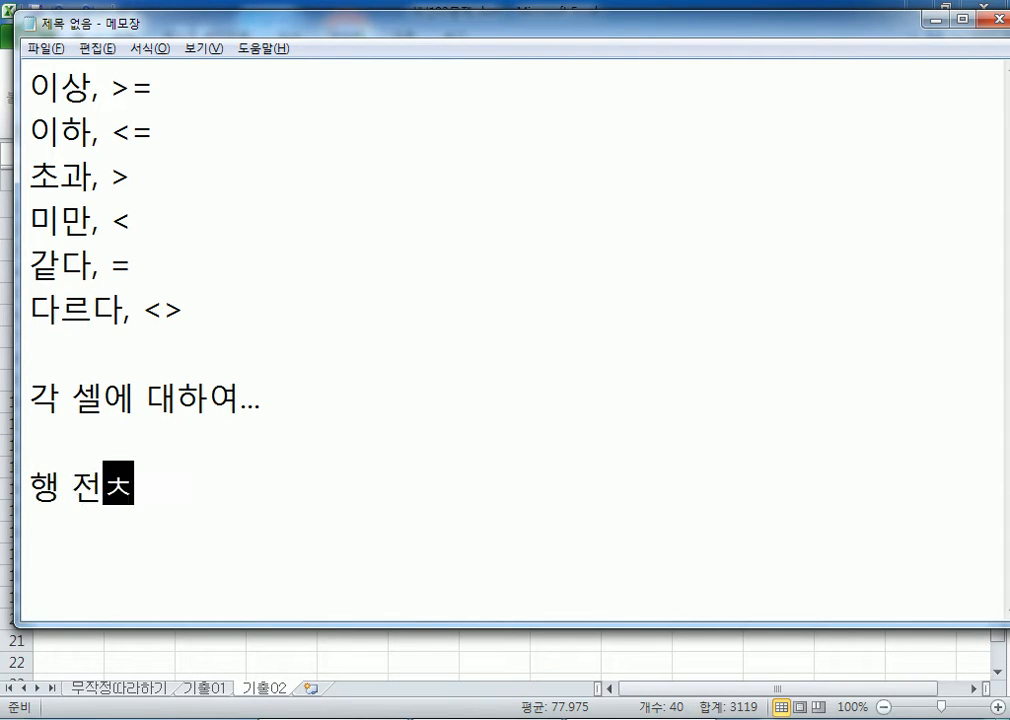
{"action": "type", "text": "ㅔ에"}
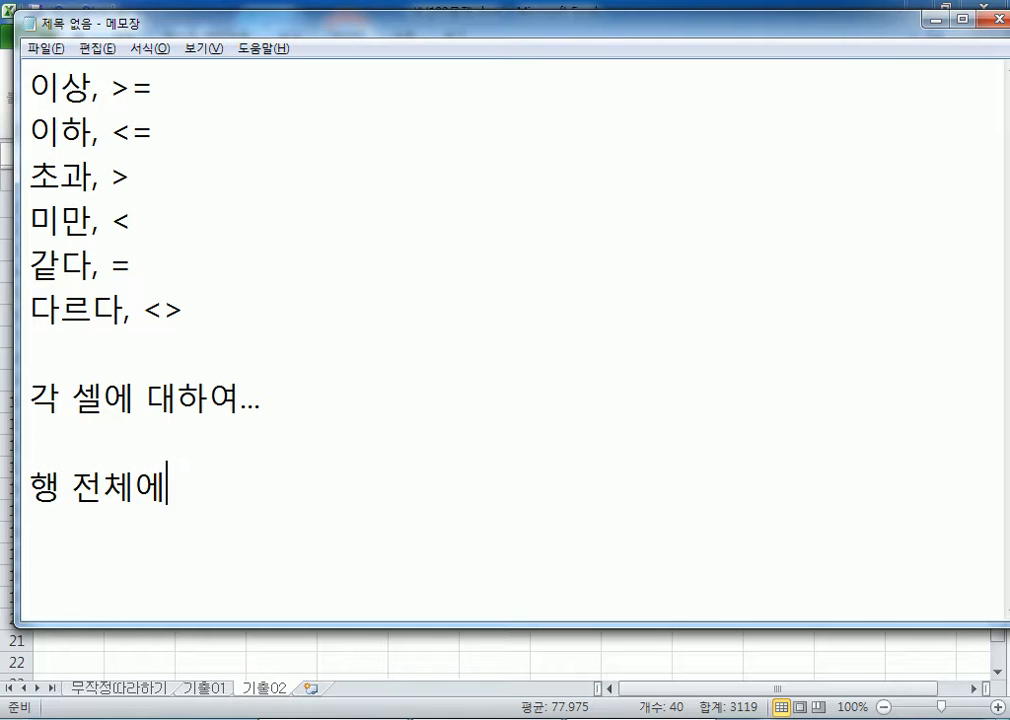
{"action": "type", "text": " 대하여"}
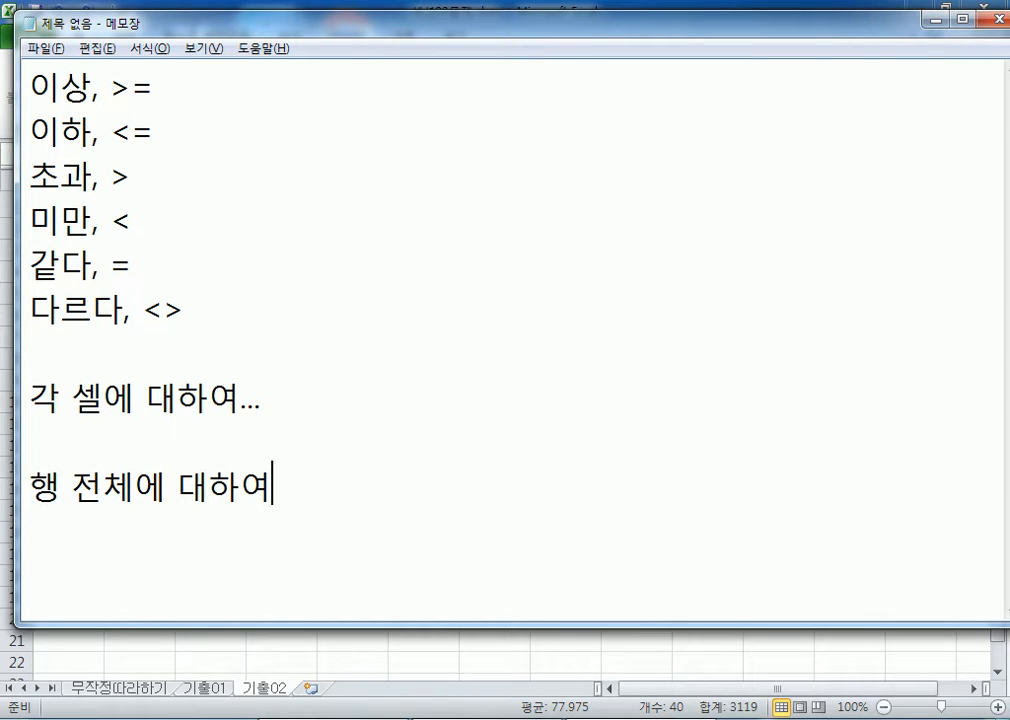
{"action": "type", "text": "..."}
{"action": "key", "text": "Return"}
{"action": "key", "text": "Up"}
{"action": "key", "text": "BackSpace"}
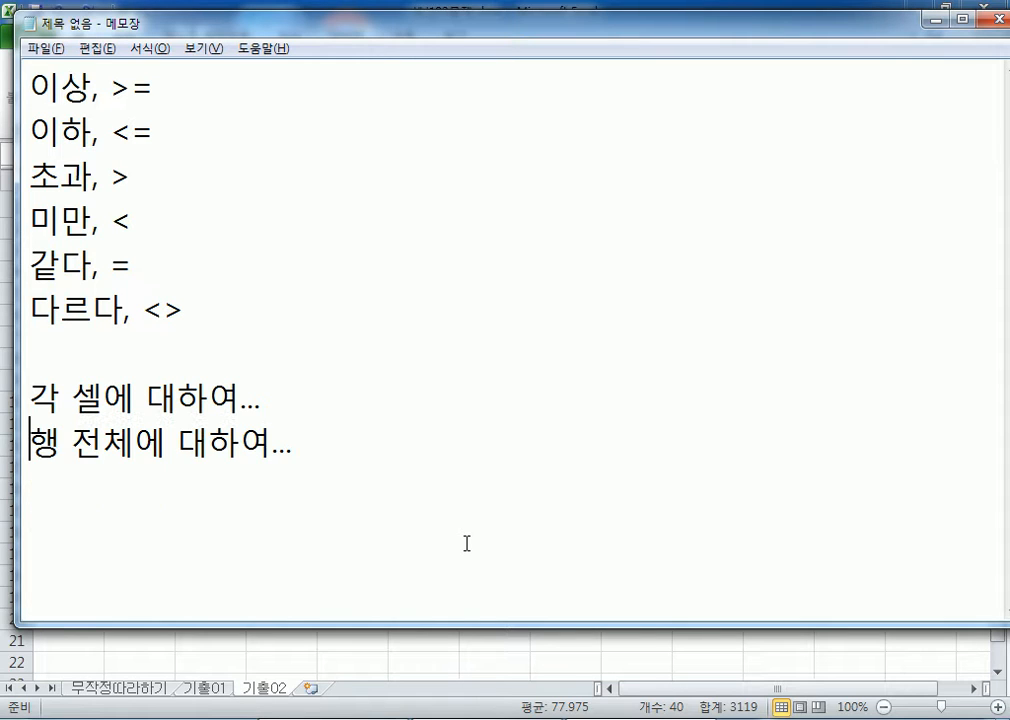
Append "> 수식을 이용하여..." to the "행 전체에 대하여..." line, and return to Excel with title cell A1 selected
{"action": "key", "text": "End"}
{"action": "type", "text": "> 수식을 이용하여"}
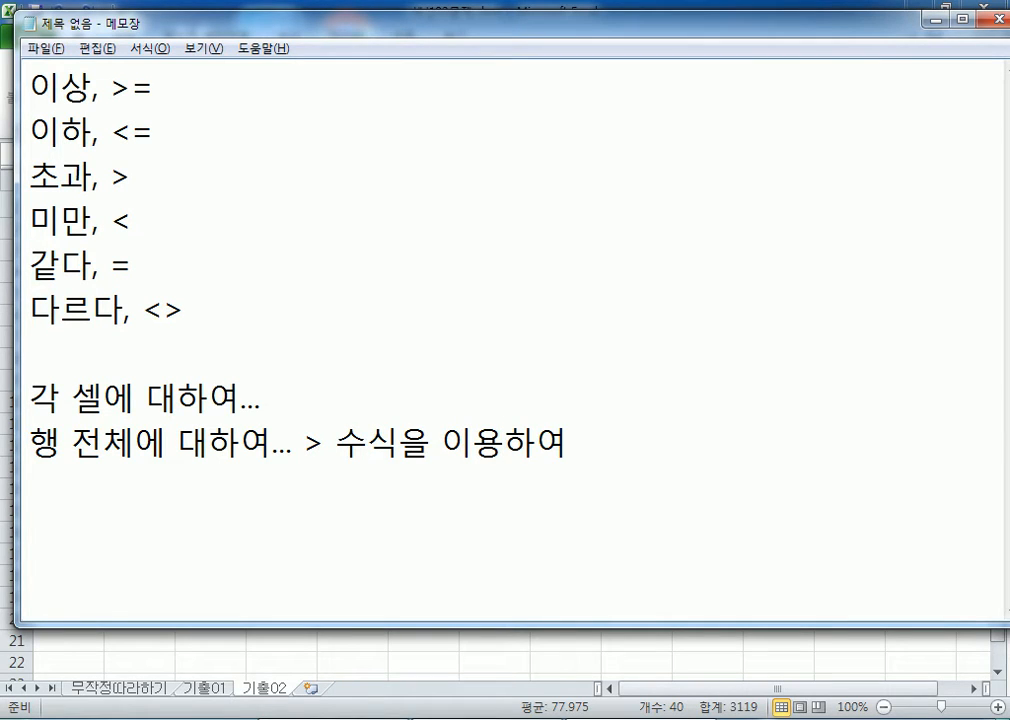
{"action": "type", "text": "..."}
{"action": "left_click", "coordinate": [277, 672]}
{"action": "left_click", "coordinate": [111, 212]}
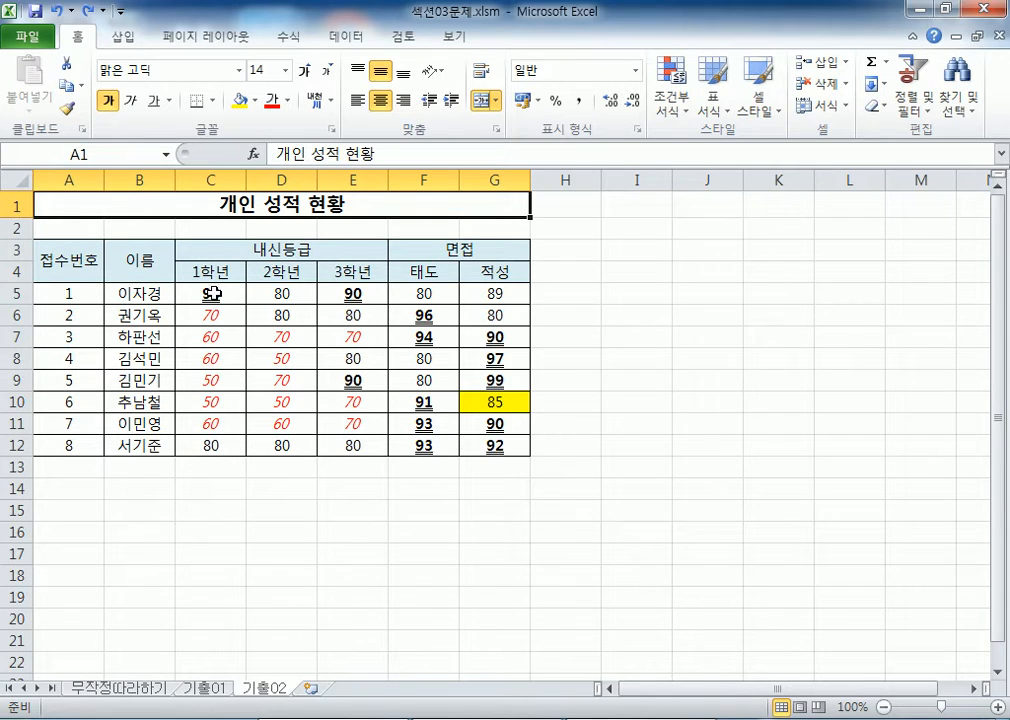
Delete the cell value = 85 conditional formatting rule from the score range C5:G12
{"action": "left_click", "coordinate": [508, 401]}
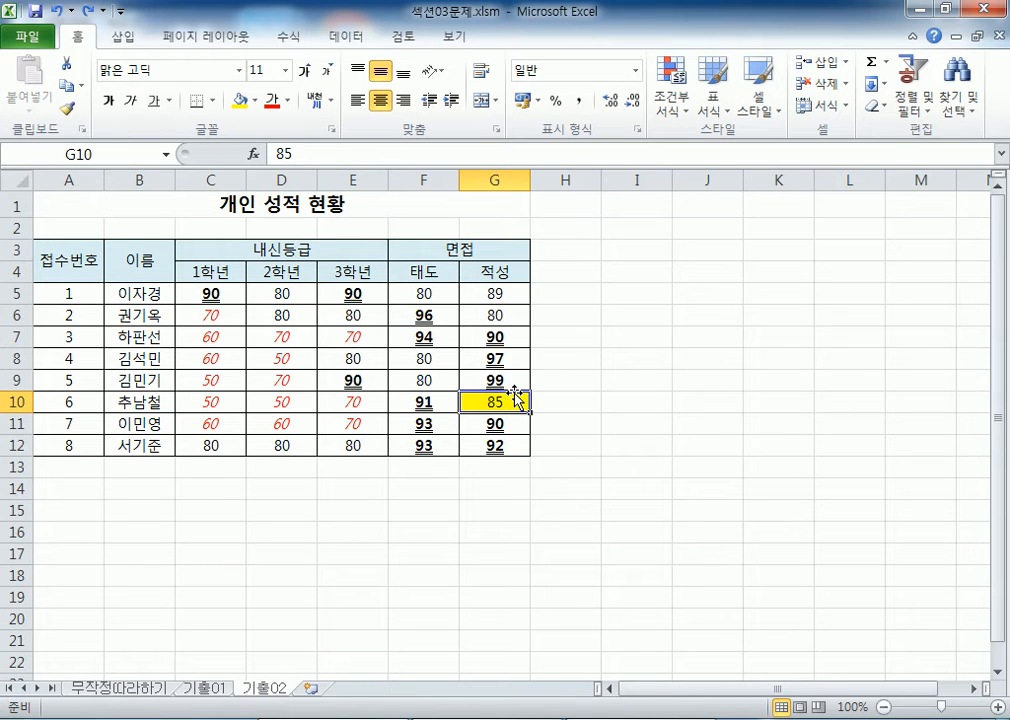
{"action": "left_click_drag", "start_coordinate": [212, 292], "coordinate": [497, 443]}
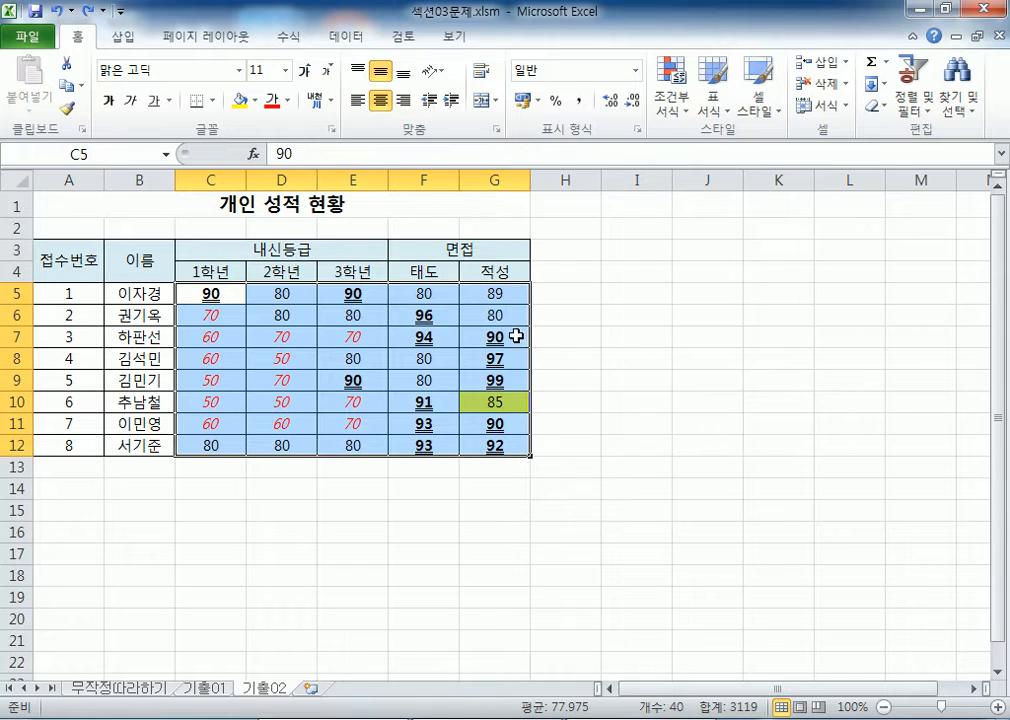
{"action": "left_click", "coordinate": [670, 105]}
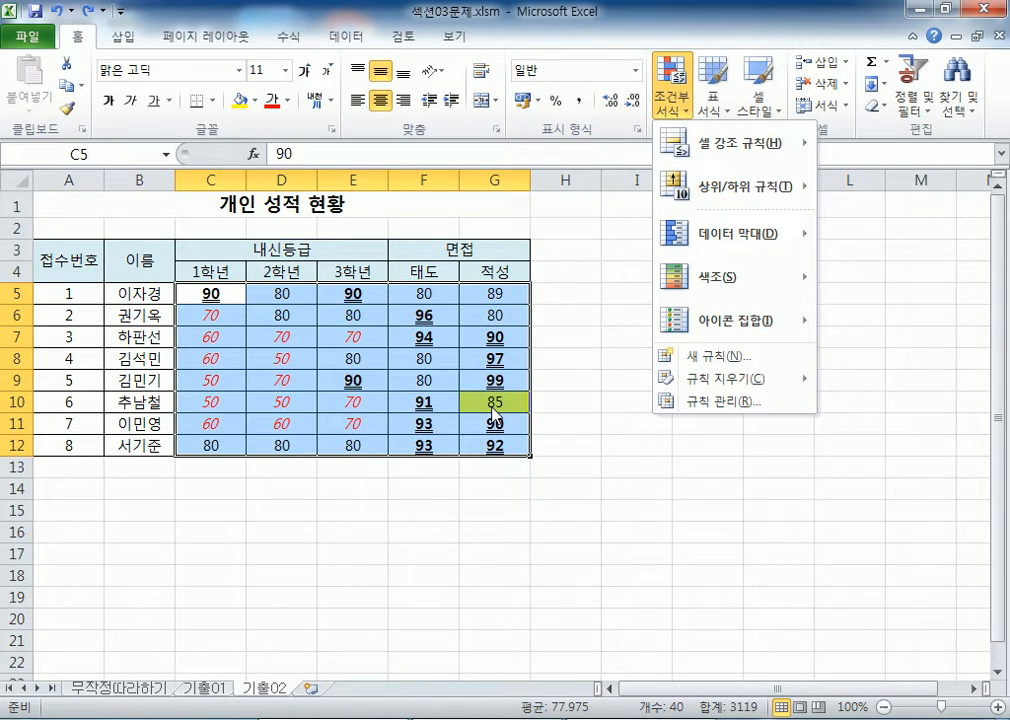
{"action": "left_click", "coordinate": [722, 402]}
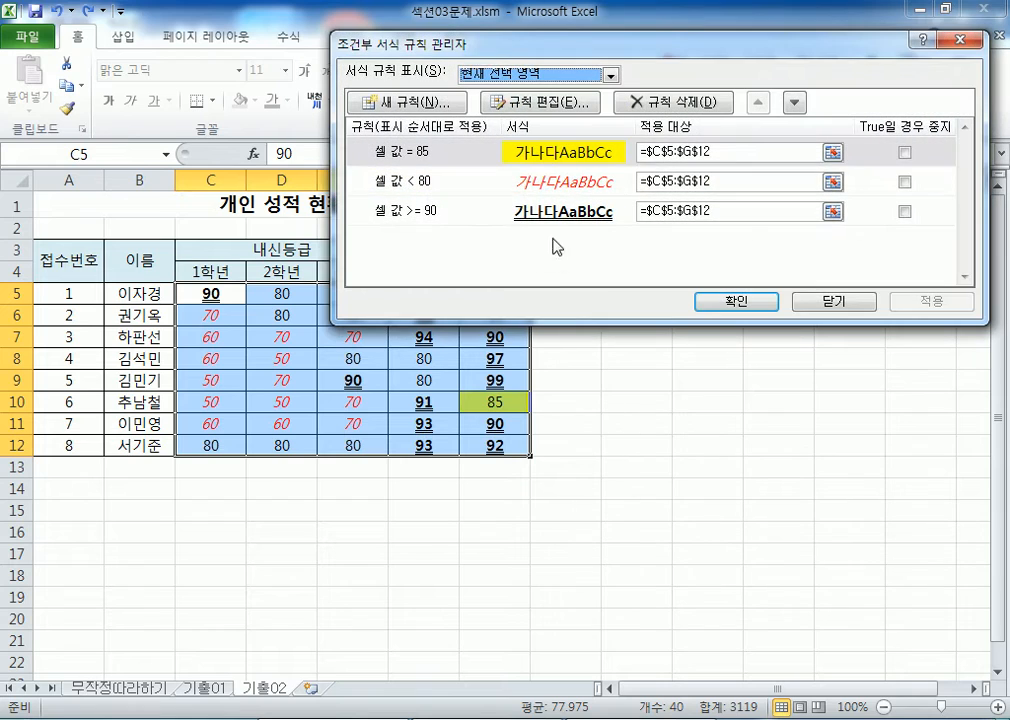
{"action": "left_click", "coordinate": [423, 158]}
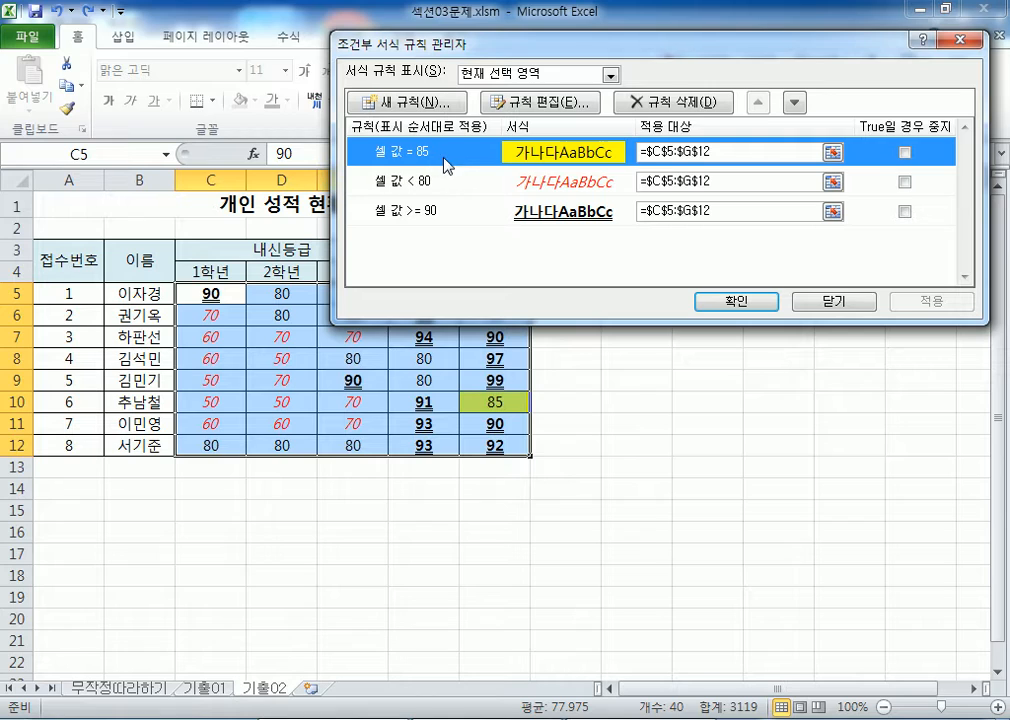
{"action": "left_click", "coordinate": [447, 176]}
{"action": "left_click", "coordinate": [452, 154]}
{"action": "left_click", "coordinate": [667, 108]}
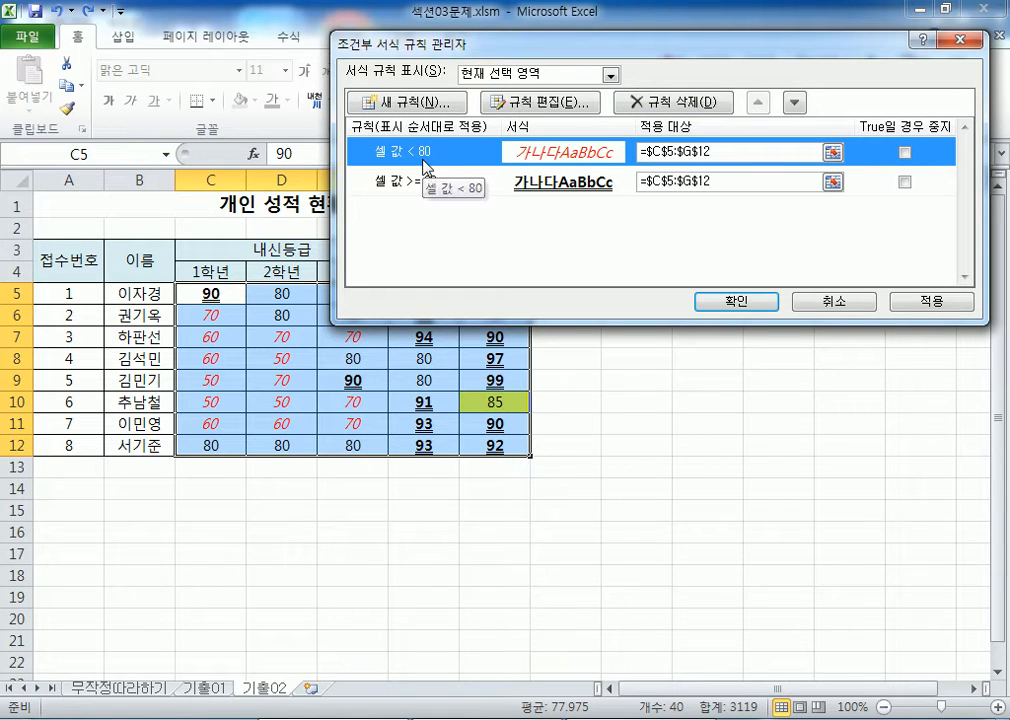
Set the threshold of the red italic less-than rule to 70 and apply it to C5:G12
{"action": "left_click", "coordinate": [562, 102]}
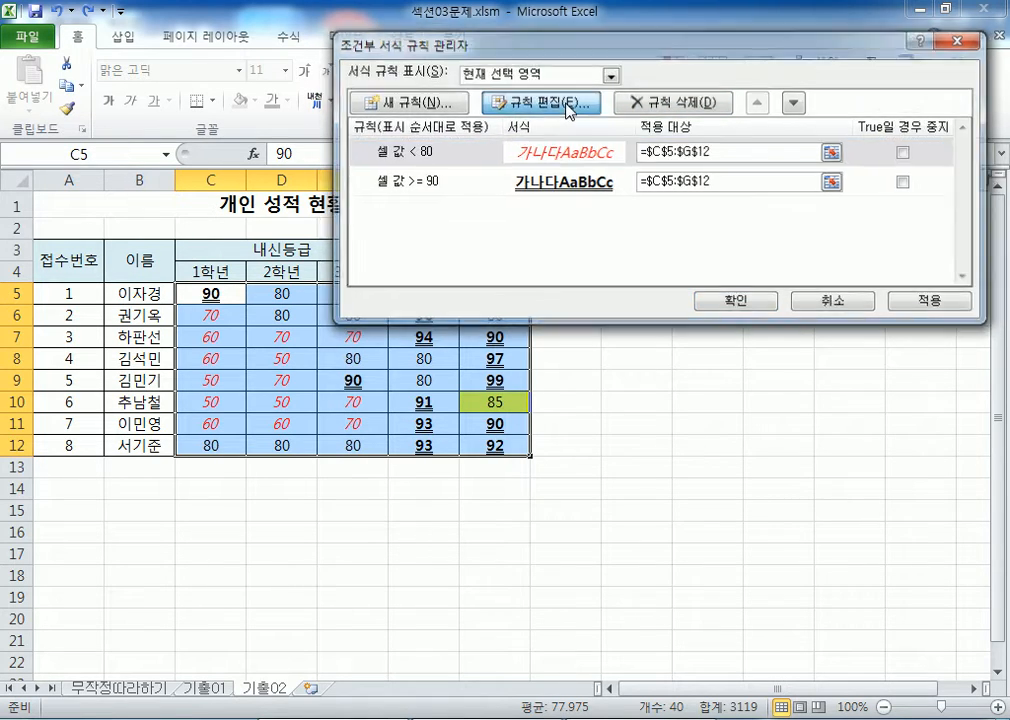
{"action": "left_click", "coordinate": [691, 226]}
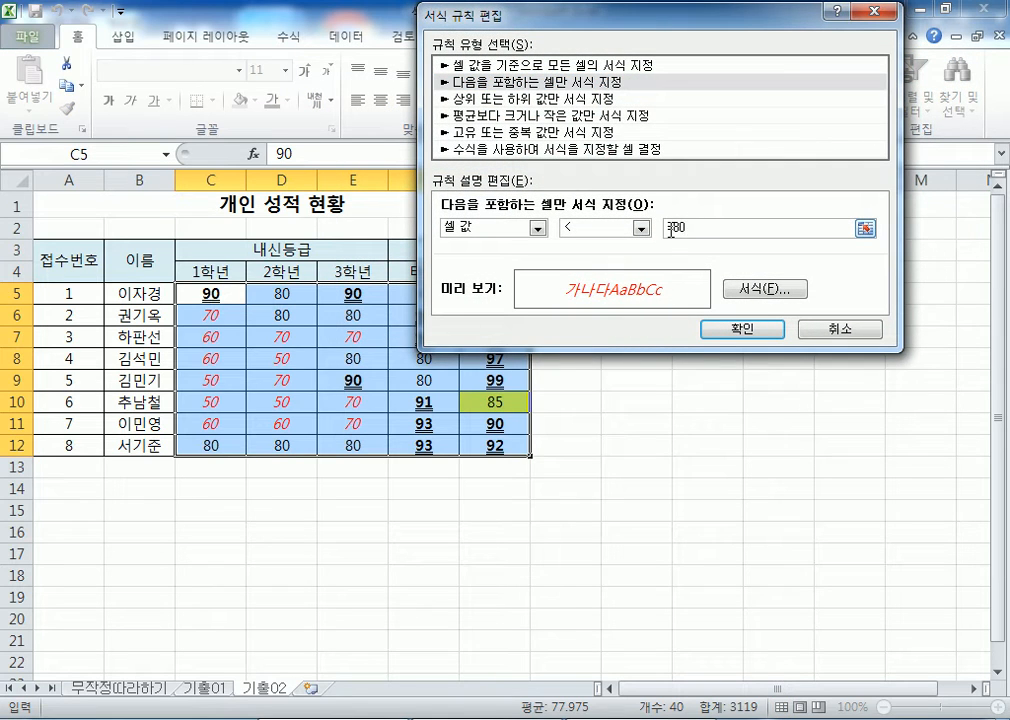
{"action": "left_click_drag", "start_coordinate": [674, 229], "coordinate": [653, 229]}
{"action": "key", "text": "Delete"}
{"action": "key", "text": "Delete"}
{"action": "type", "text": "7"}
{"action": "left_click", "coordinate": [742, 329]}
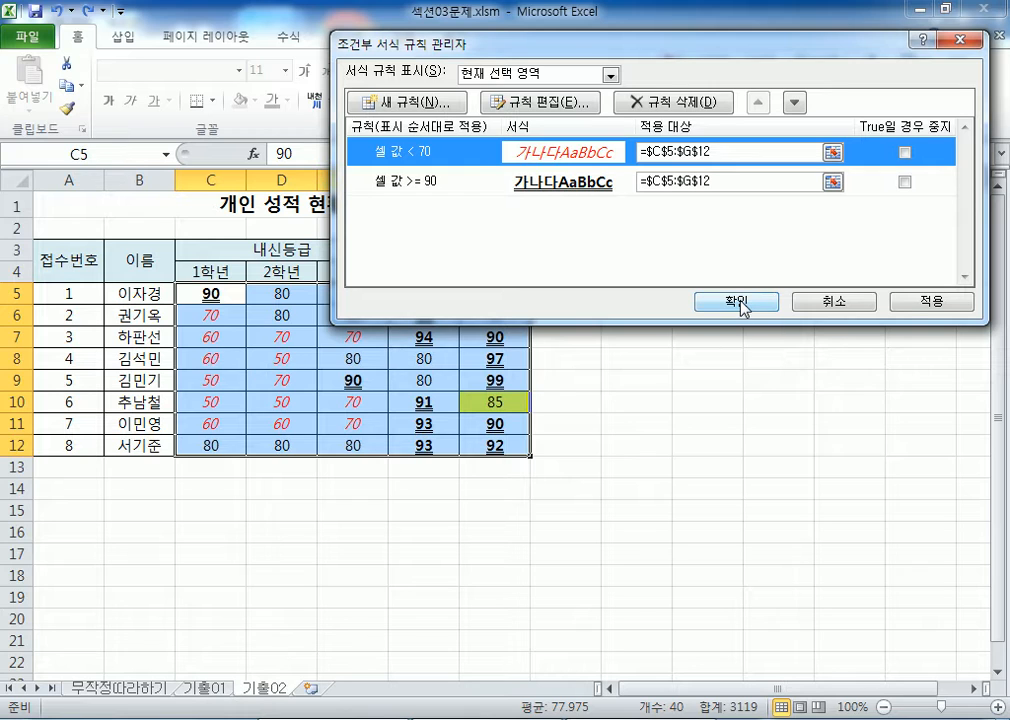
{"action": "left_click", "coordinate": [920, 302]}
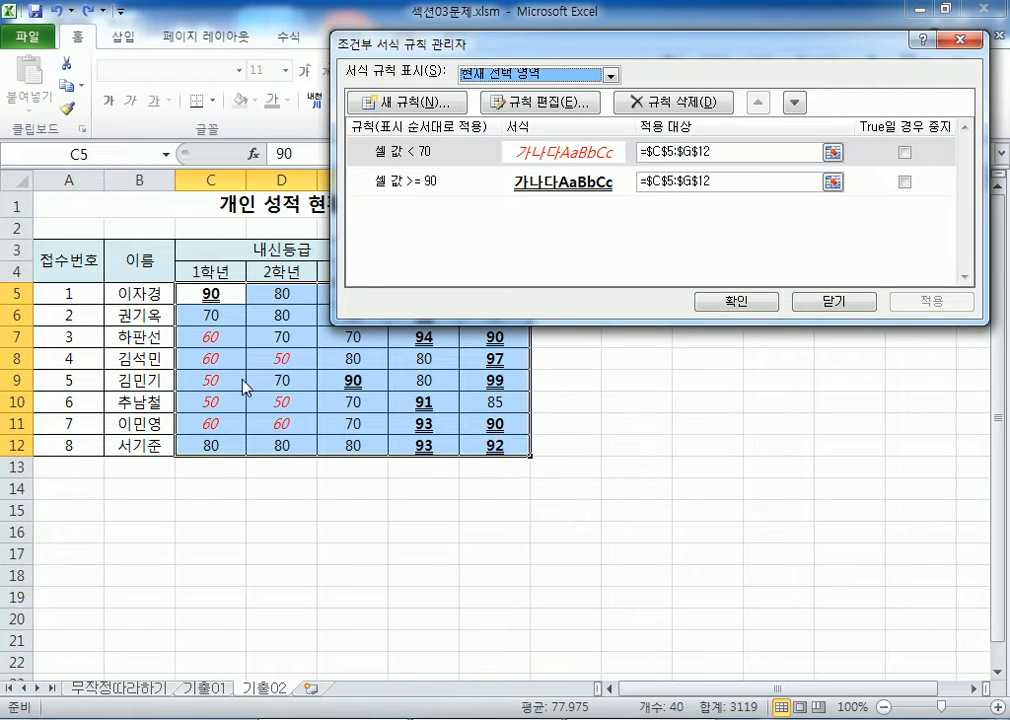
Set the red italic less-than rule's threshold to 80, apply it, and close the rule manager
{"action": "left_click", "coordinate": [419, 163]}
{"action": "left_click", "coordinate": [490, 102]}
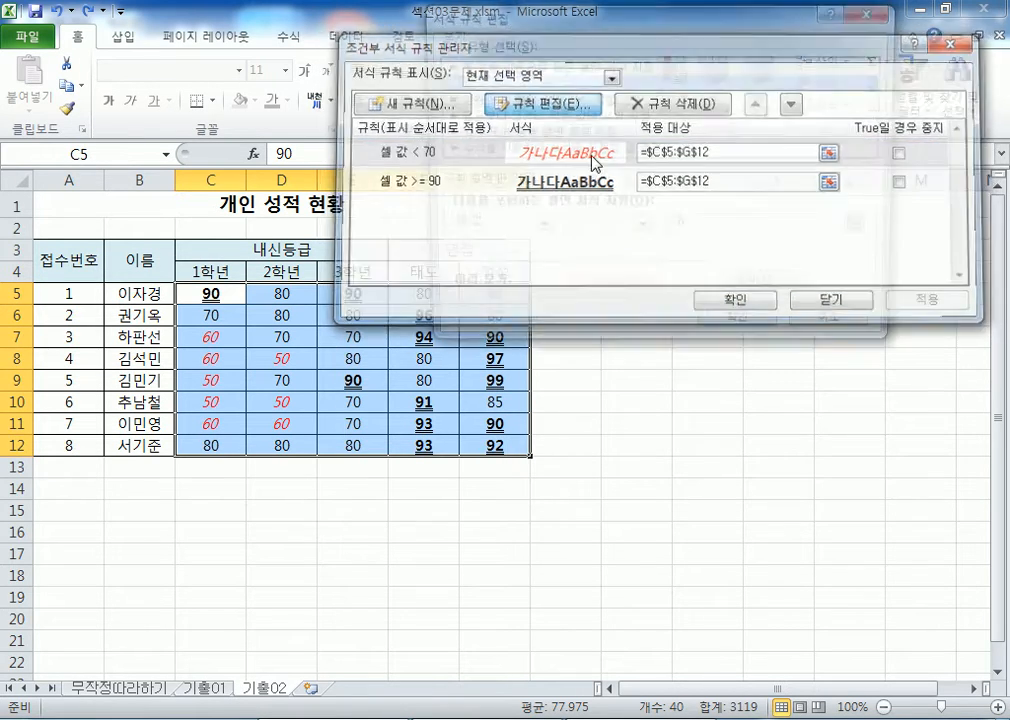
{"action": "type", "text": "80"}
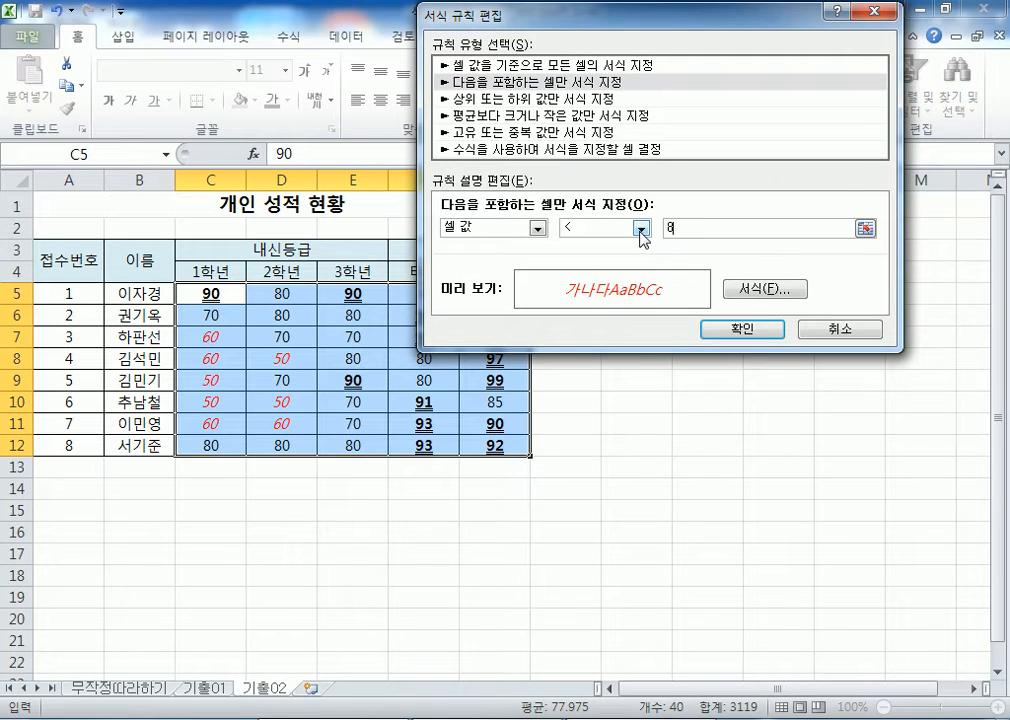
{"action": "left_click", "coordinate": [738, 329]}
{"action": "left_click", "coordinate": [930, 300]}
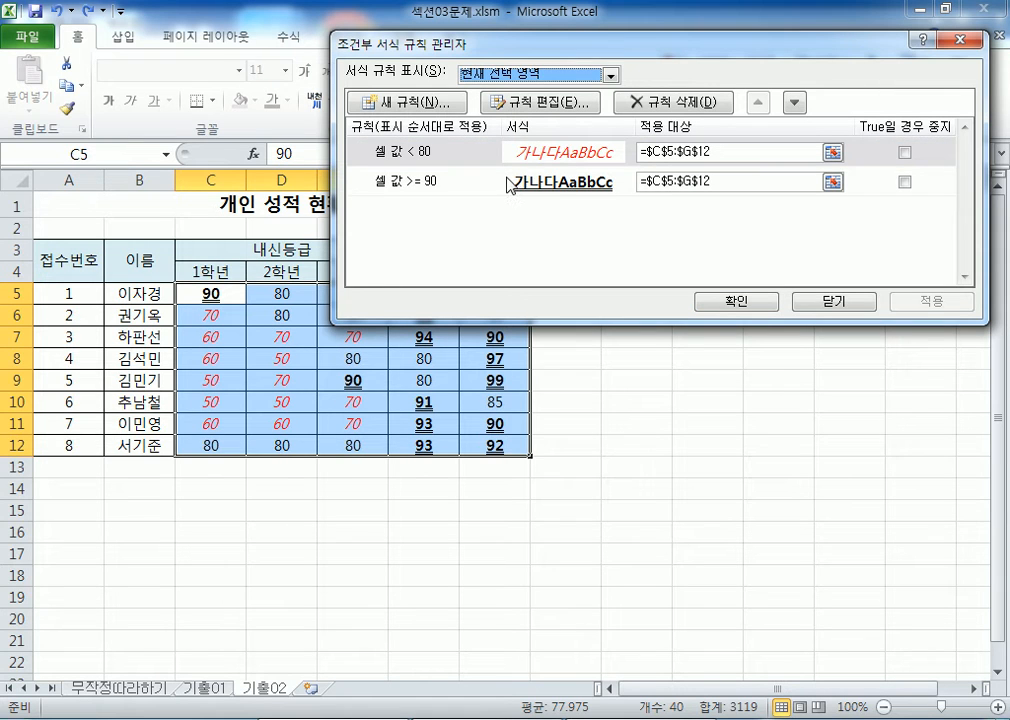
{"action": "left_click", "coordinate": [758, 301]}
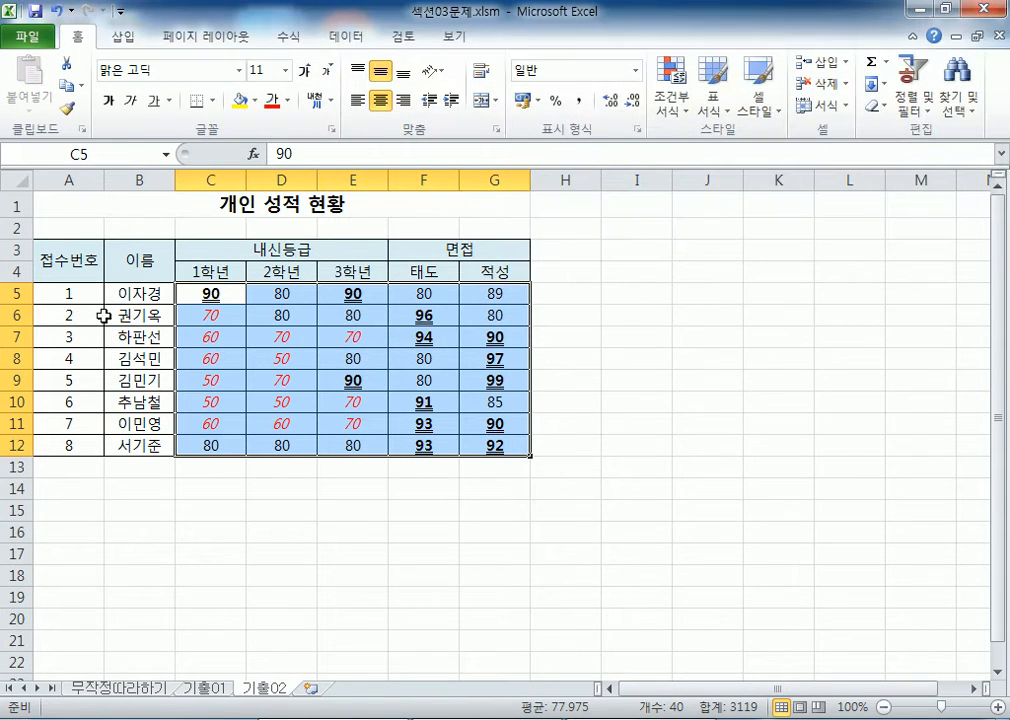
Switch to the 무작정따라하기 sheet and select the data range A4:E12 without the header row
{"action": "left_click", "coordinate": [78, 215]}
{"action": "left_click", "coordinate": [133, 689]}
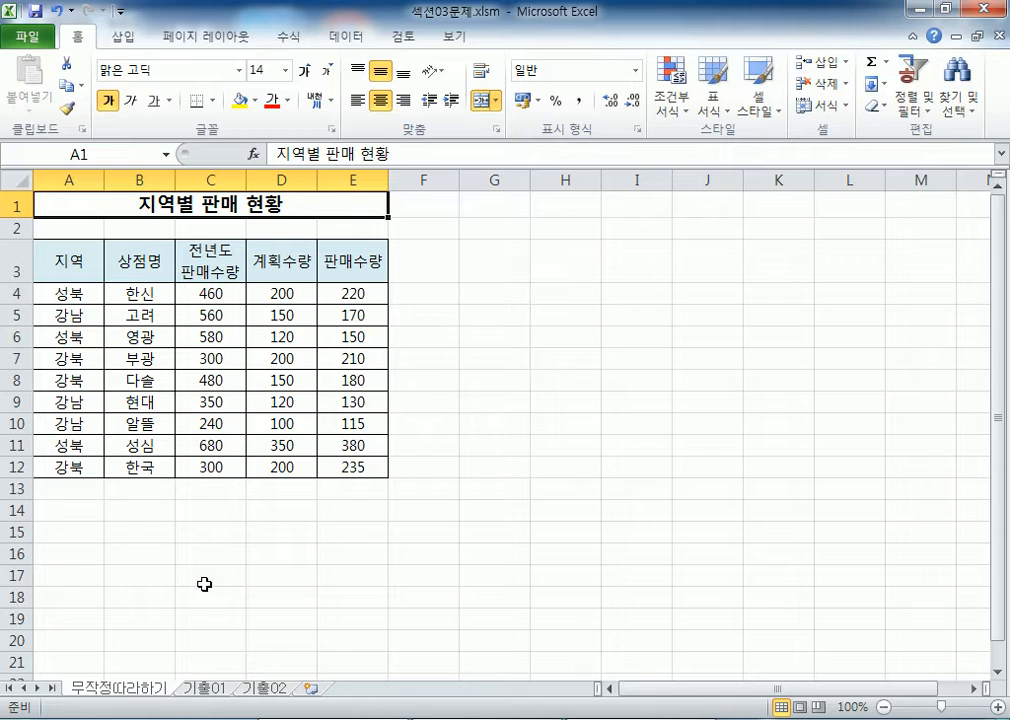
{"action": "left_click", "coordinate": [51, 293]}
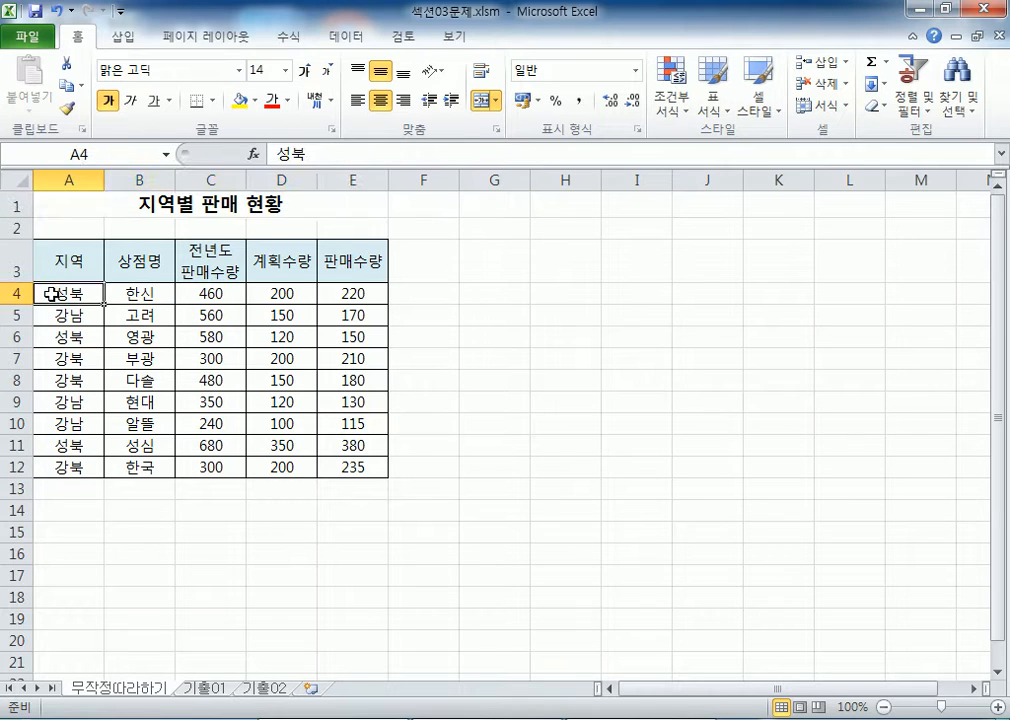
{"action": "left_click_drag", "start_coordinate": [51, 293], "coordinate": [358, 465]}
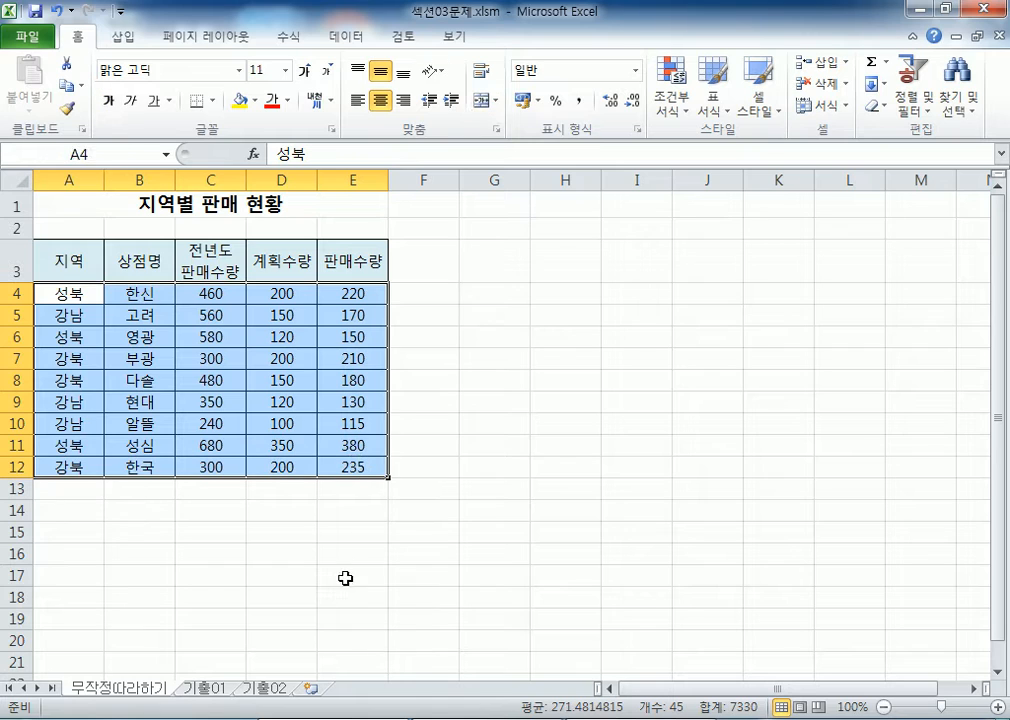
{"action": "left_click", "coordinate": [8, 257]}
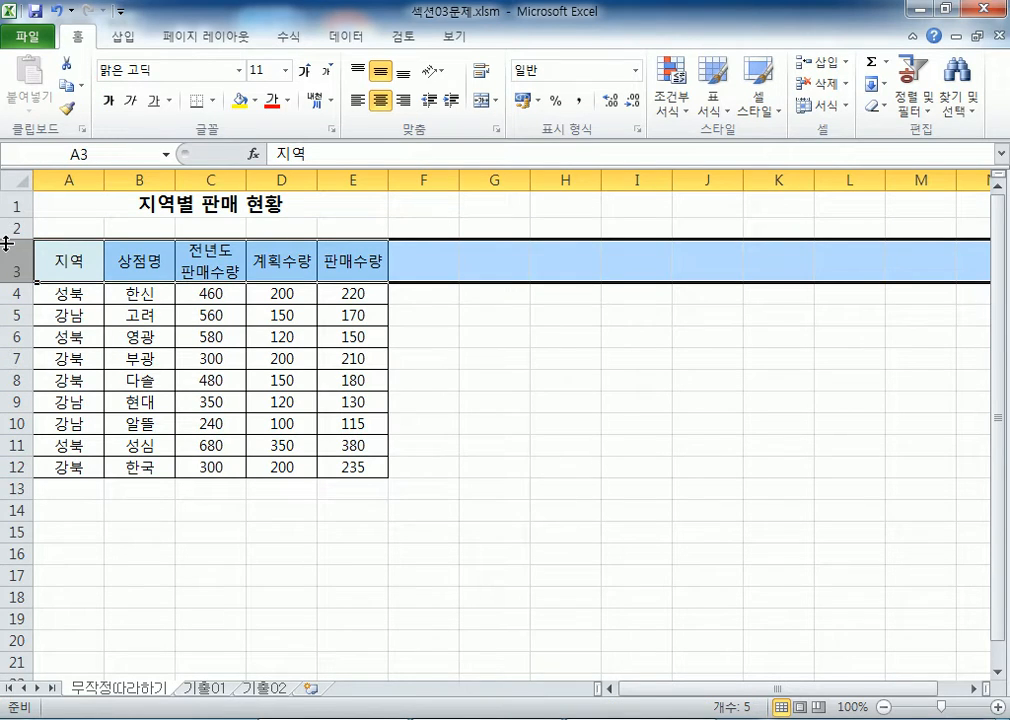
{"action": "left_click_drag", "start_coordinate": [50, 293], "coordinate": [376, 469]}
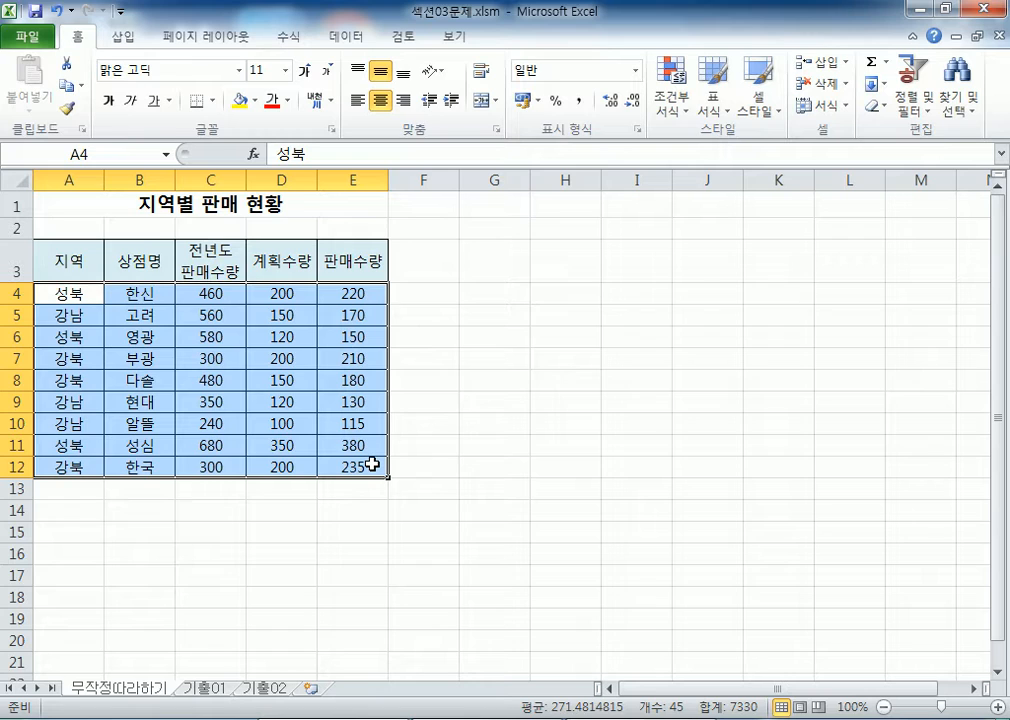
Examine the 계획수량 values in D4:D12 and the full 성심 record in A11:E11
{"action": "left_click", "coordinate": [282, 180]}
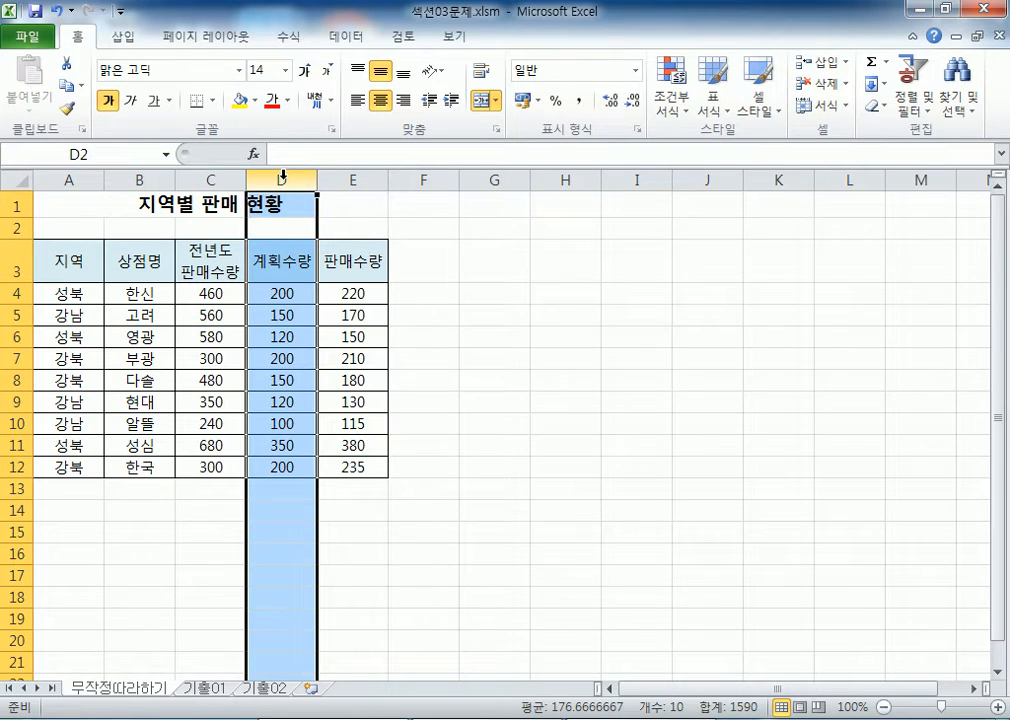
{"action": "left_click_drag", "start_coordinate": [284, 296], "coordinate": [285, 457]}
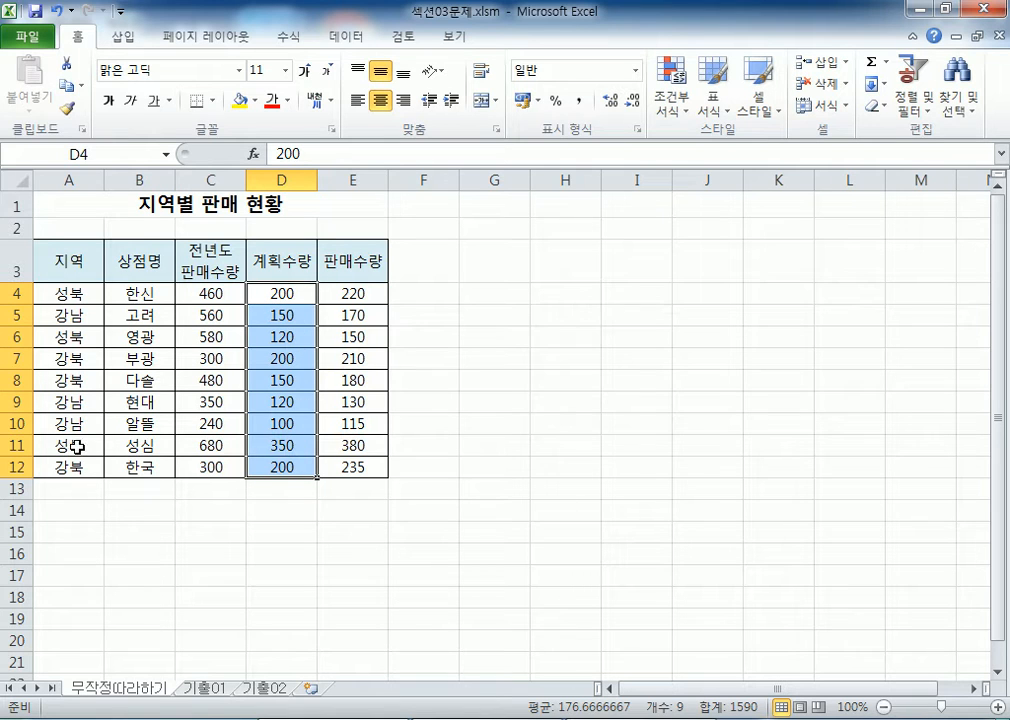
{"action": "left_click_drag", "start_coordinate": [61, 446], "coordinate": [365, 444]}
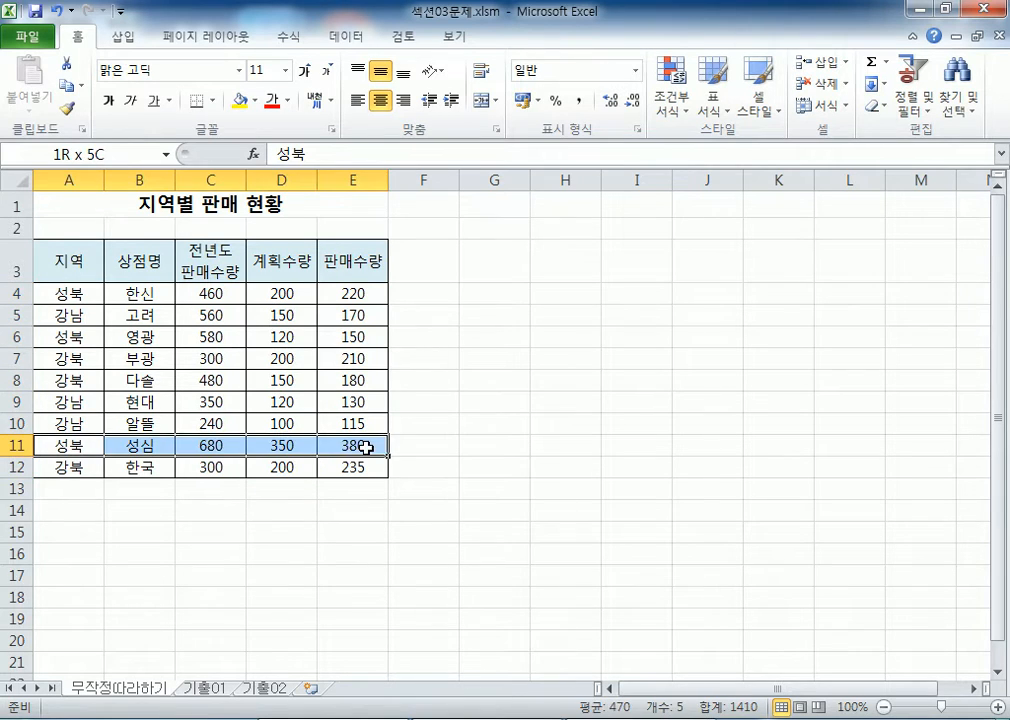
{"action": "left_click", "coordinate": [263, 441]}
{"action": "left_click_drag", "start_coordinate": [60, 446], "coordinate": [388, 450]}
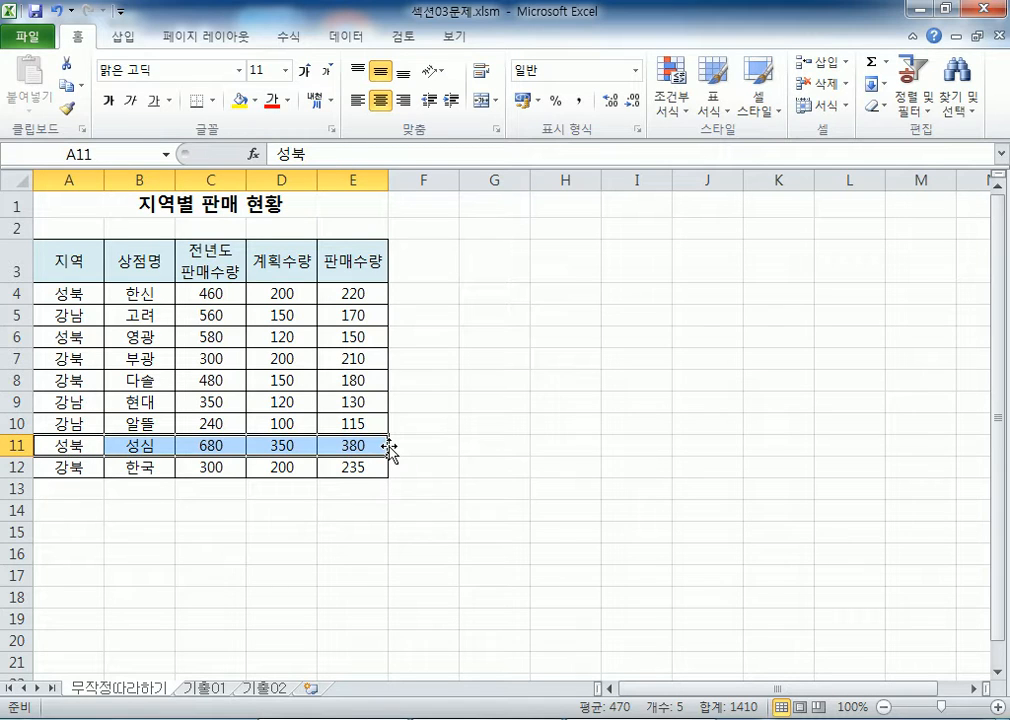
{"action": "left_click_drag", "start_coordinate": [277, 290], "coordinate": [290, 482]}
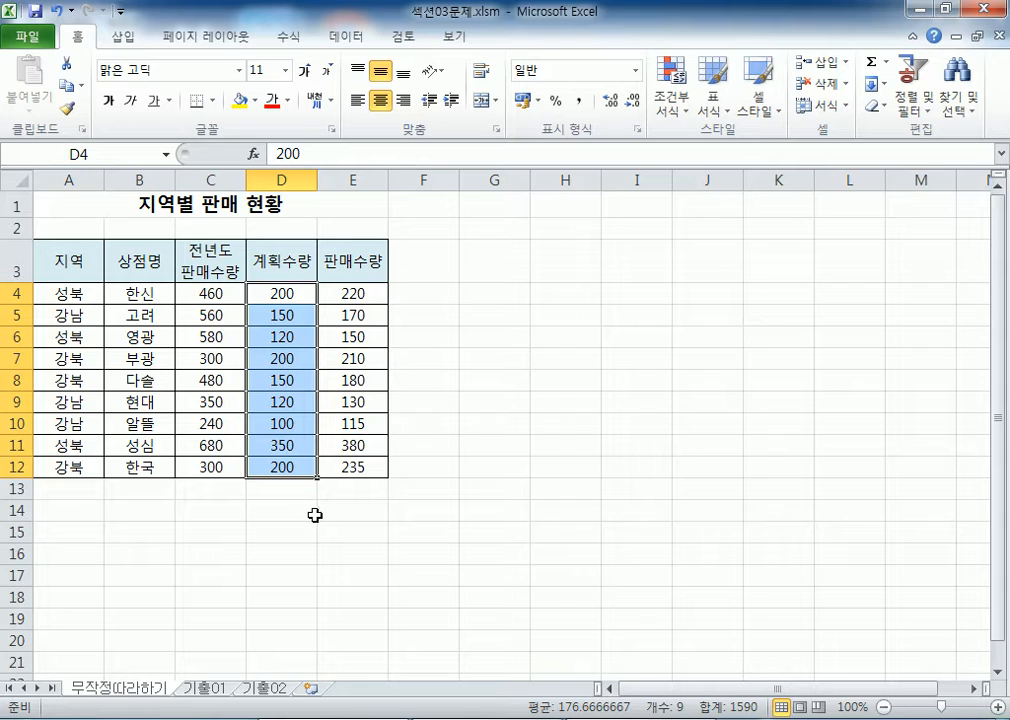
{"action": "left_click", "coordinate": [671, 92]}
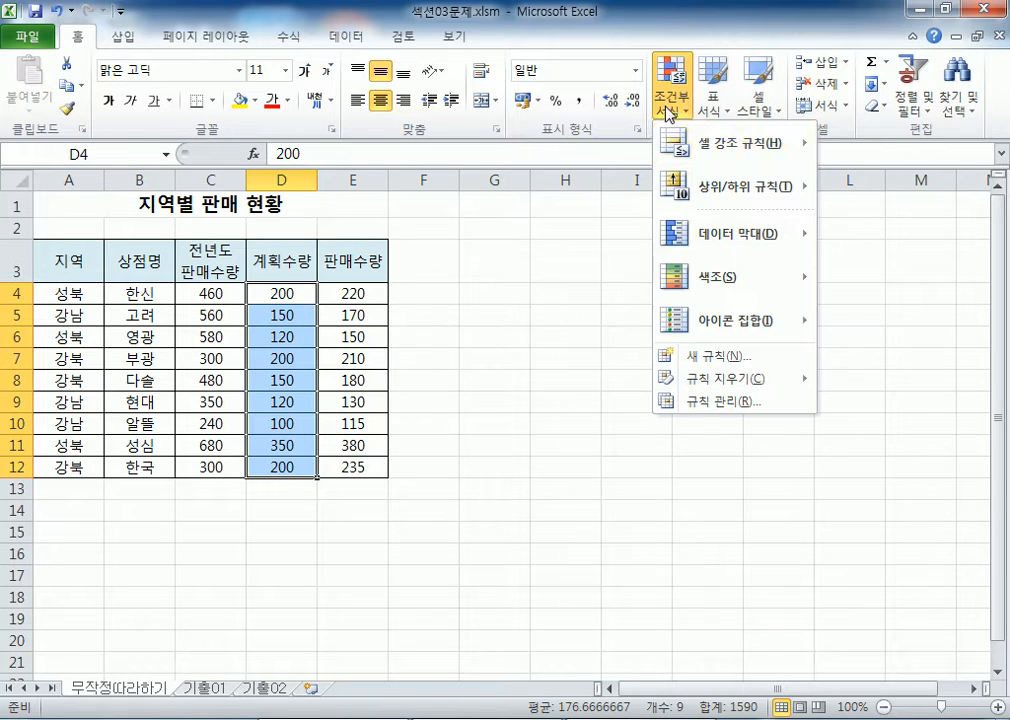
{"action": "left_click", "coordinate": [741, 357]}
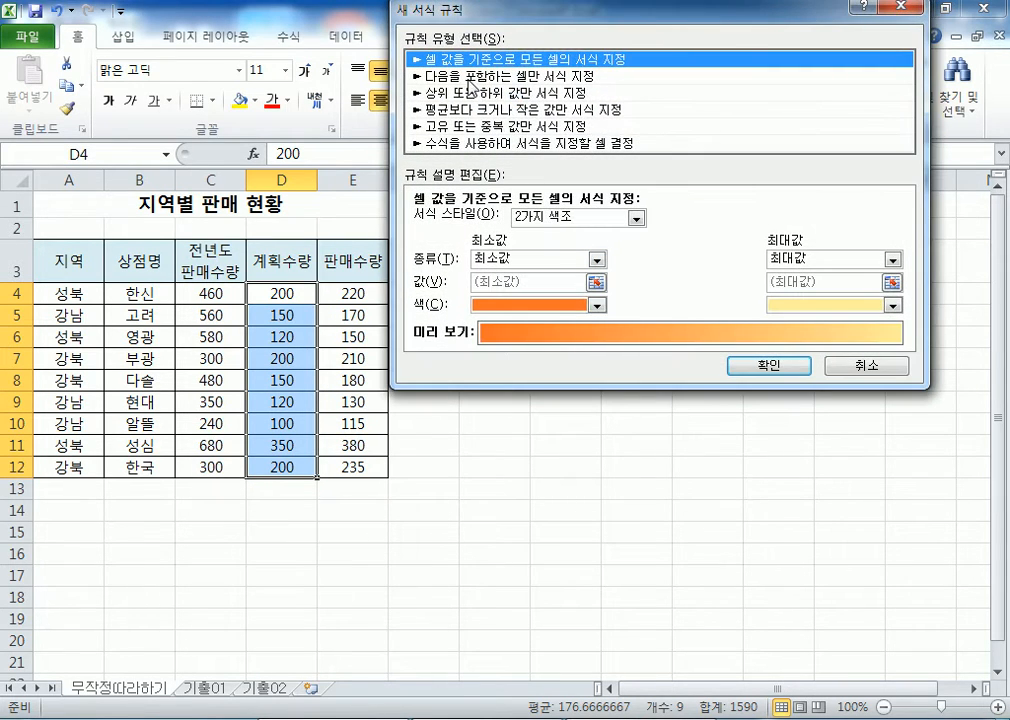
{"action": "left_click", "coordinate": [440, 76]}
{"action": "left_click", "coordinate": [613, 221]}
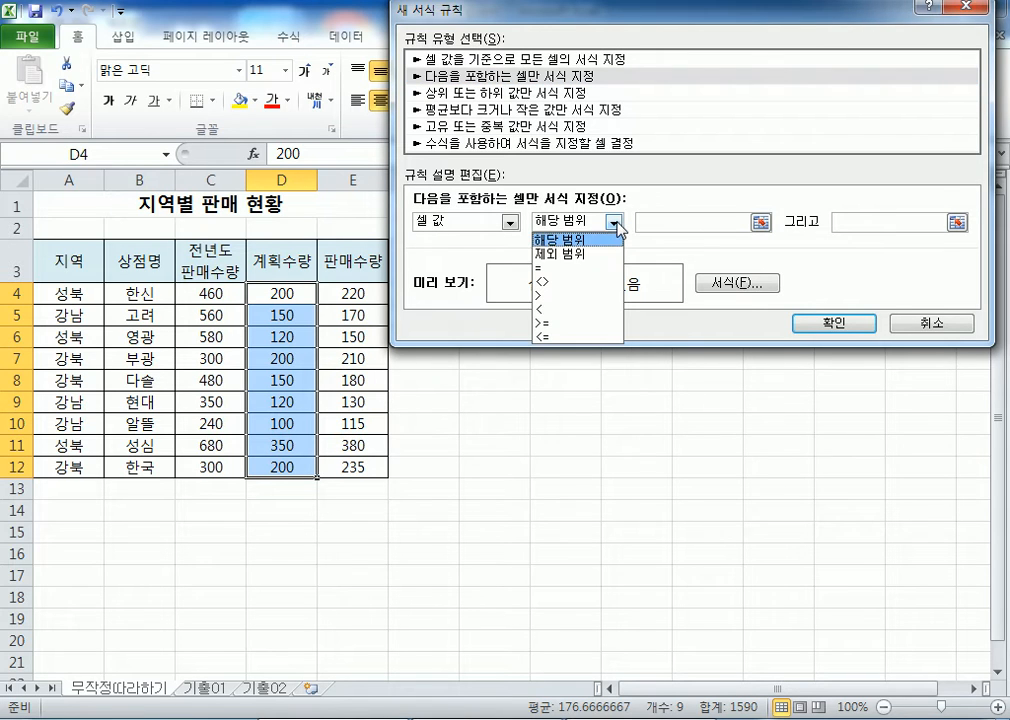
{"action": "left_click", "coordinate": [570, 329]}
{"action": "left_click", "coordinate": [640, 221]}
{"action": "type", "text": "2"}
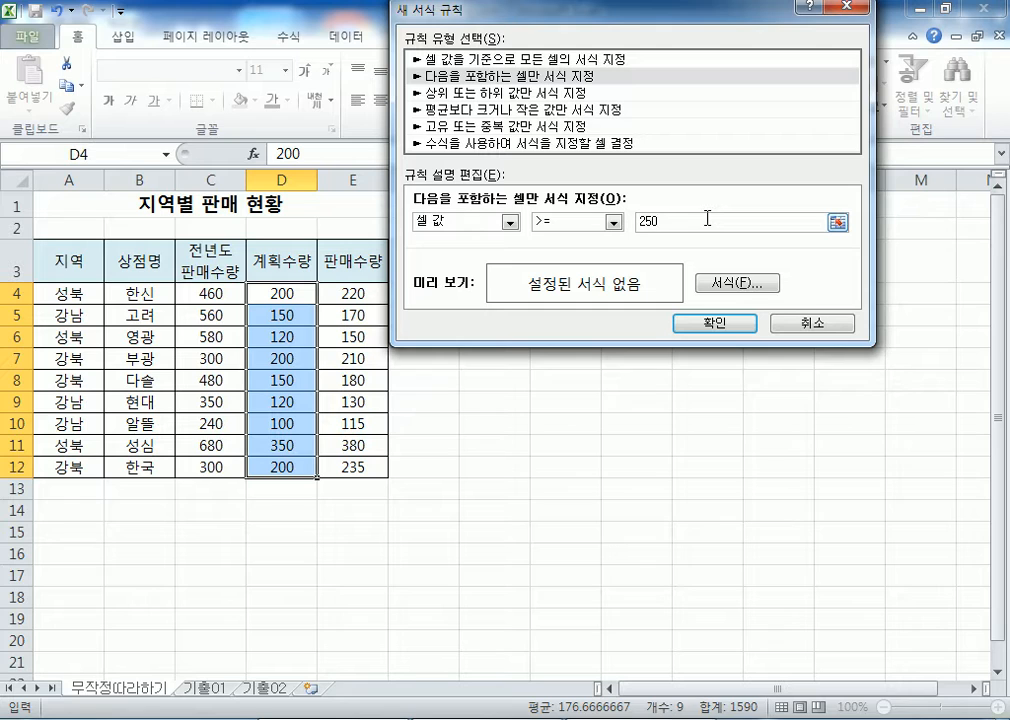
{"action": "type", "text": "50"}
{"action": "left_click", "coordinate": [805, 326]}
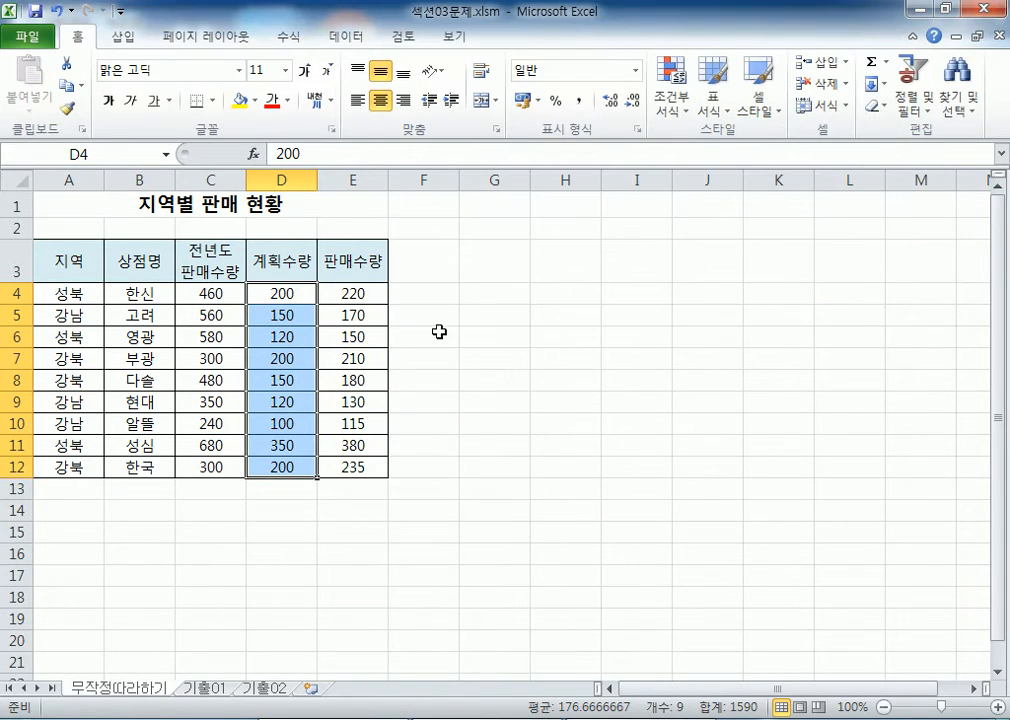
Compare the 성심 record in A11:E11 and the 계획수량 range D4:D12 with the full data range A4:E12
{"action": "left_click", "coordinate": [289, 445]}
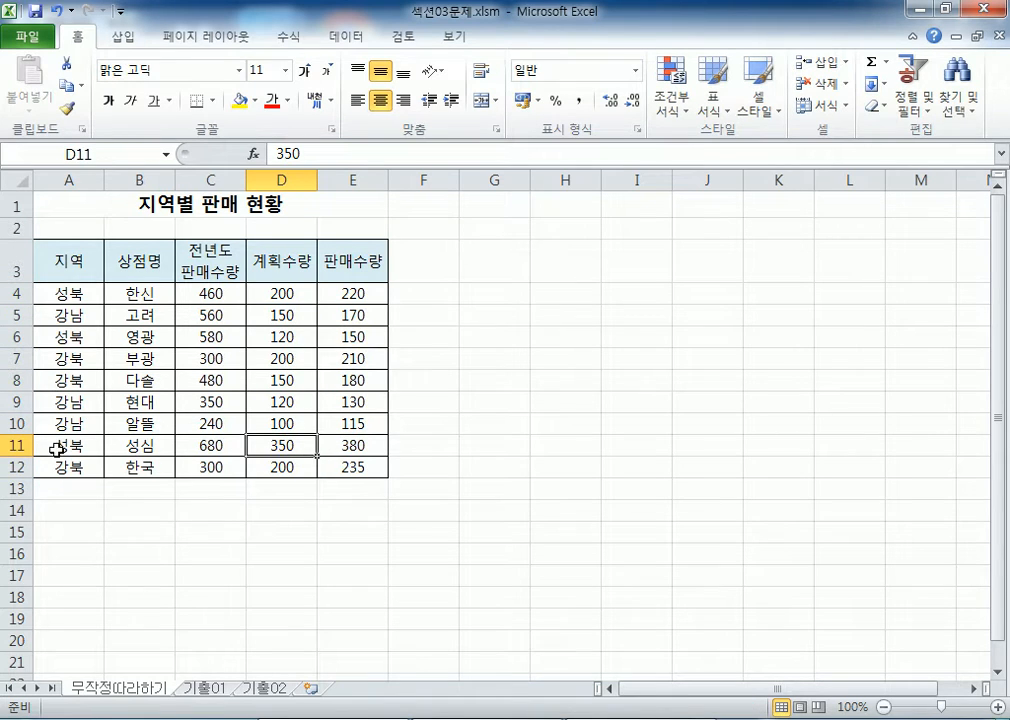
{"action": "left_click_drag", "start_coordinate": [56, 447], "coordinate": [346, 443]}
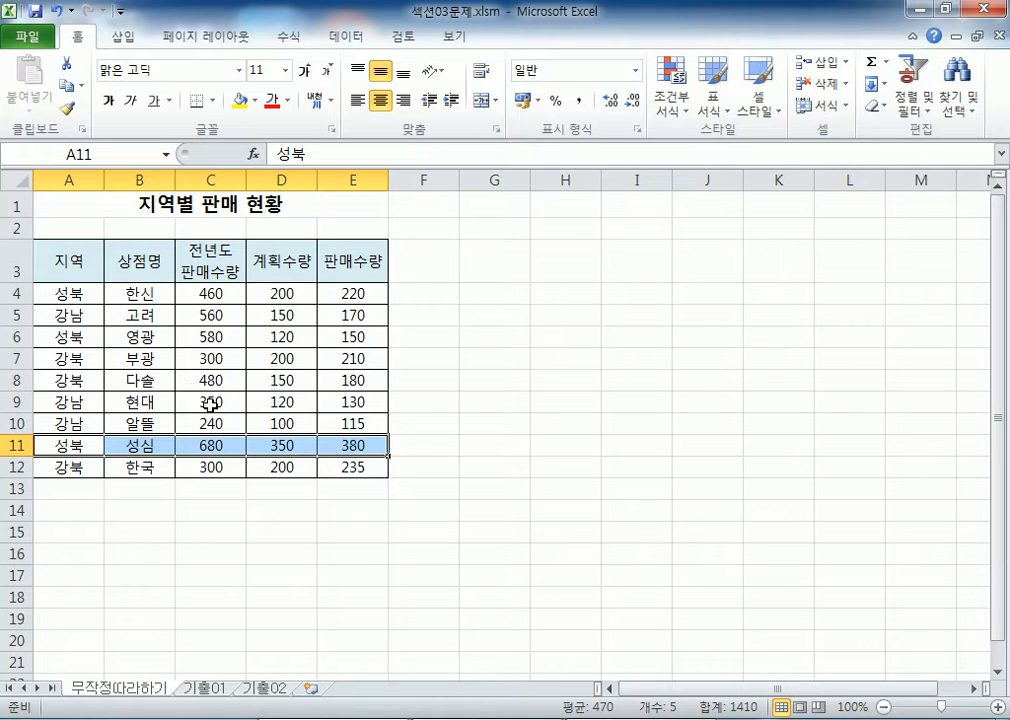
{"action": "left_click_drag", "start_coordinate": [72, 293], "coordinate": [345, 465]}
{"action": "left_click_drag", "start_coordinate": [282, 293], "coordinate": [284, 469]}
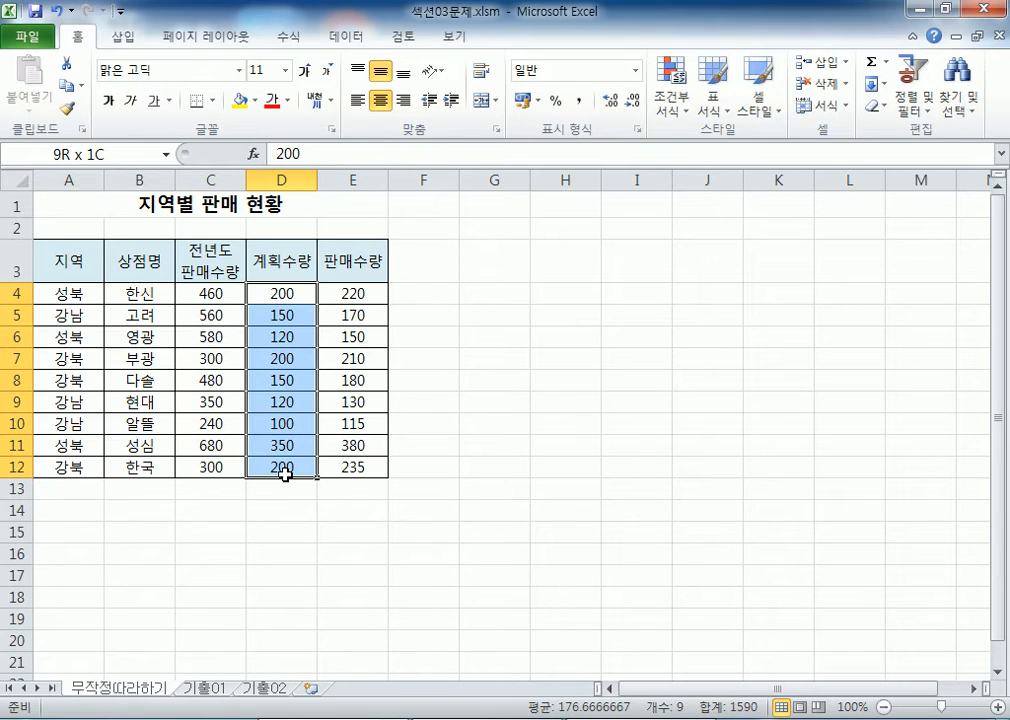
{"action": "left_click_drag", "start_coordinate": [70, 293], "coordinate": [340, 467]}
{"action": "left_click", "coordinate": [5, 255]}
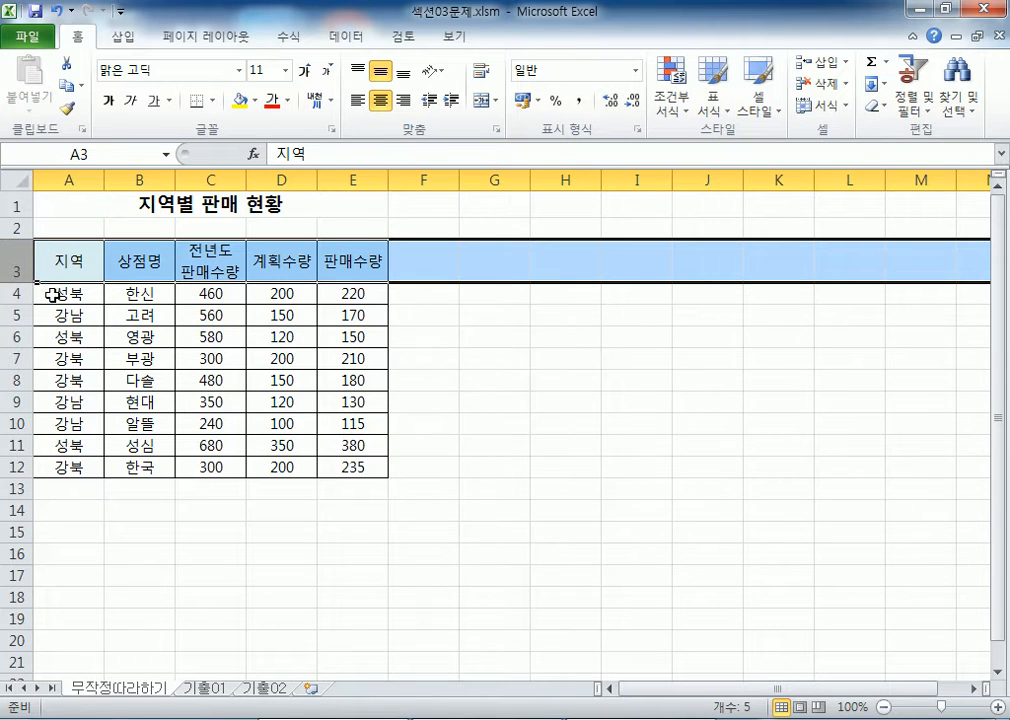
Select the data range A4:E12 below the header row
{"action": "left_click_drag", "start_coordinate": [52, 293], "coordinate": [349, 469]}
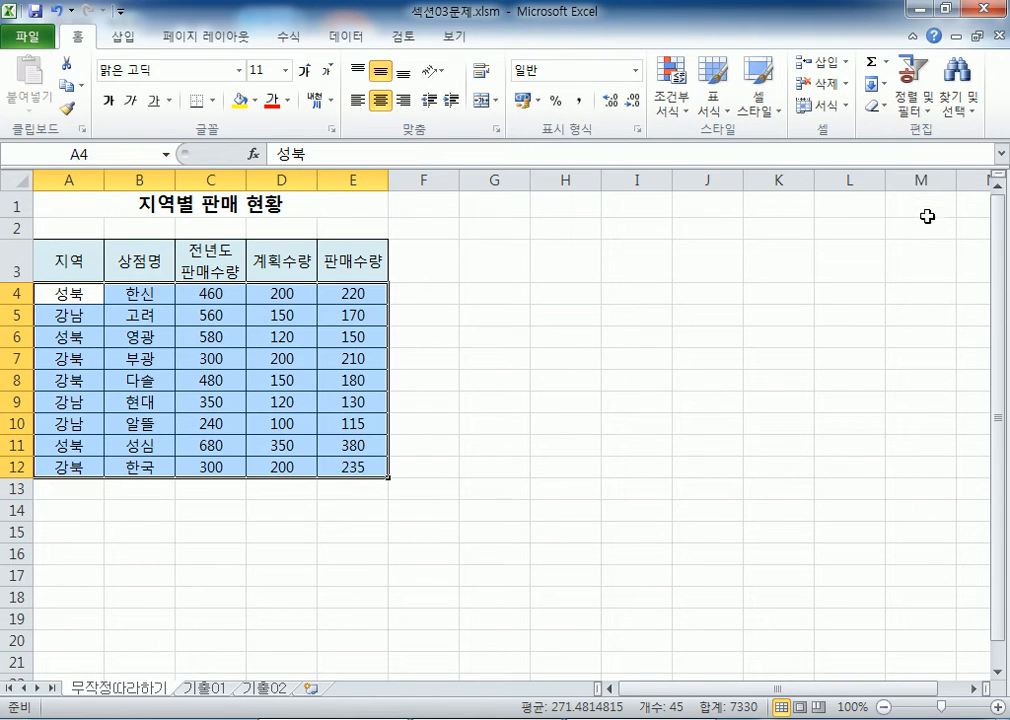
{"action": "left_click", "coordinate": [686, 112]}
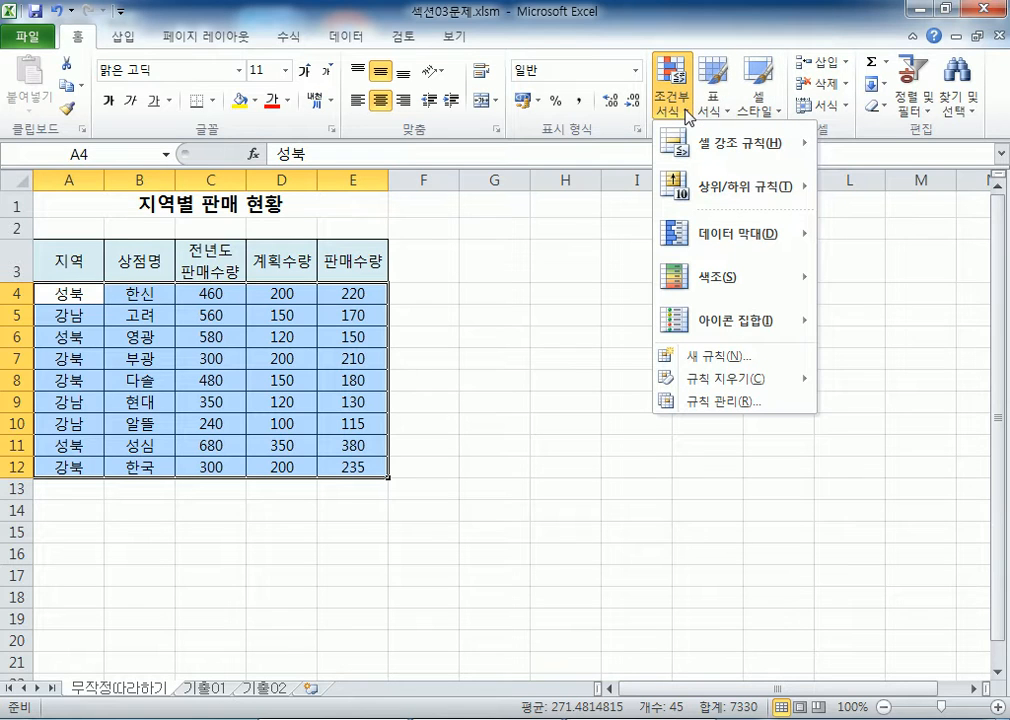
{"action": "left_click", "coordinate": [722, 356]}
{"action": "left_click", "coordinate": [453, 143]}
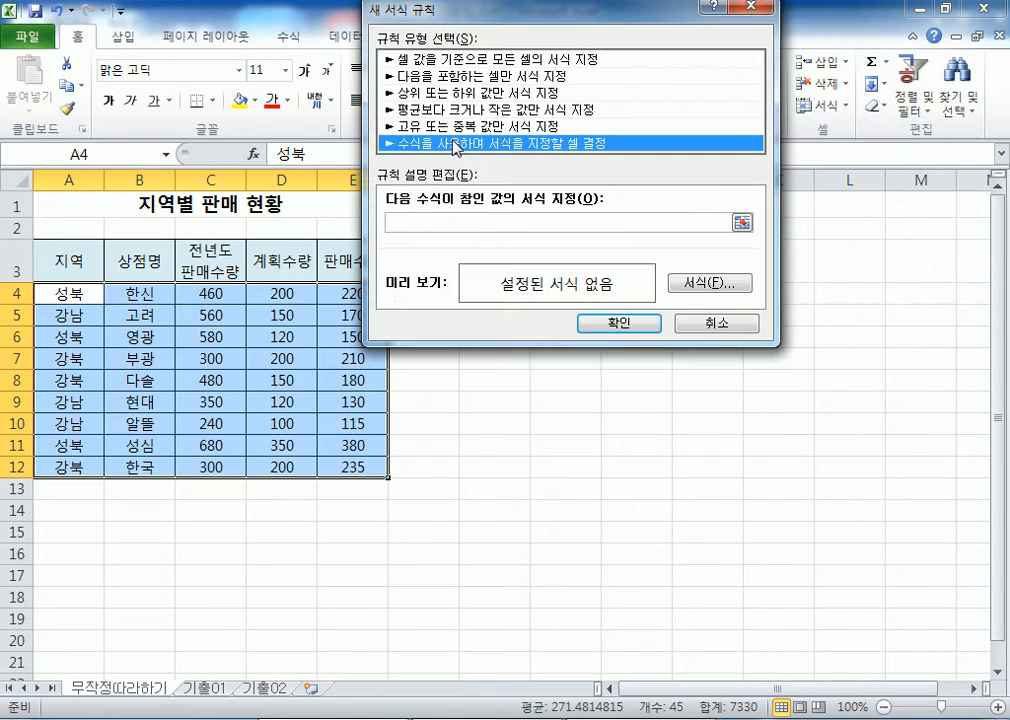
{"action": "left_click_drag", "start_coordinate": [475, 35], "coordinate": [579, 35]}
{"action": "left_click", "coordinate": [523, 221]}
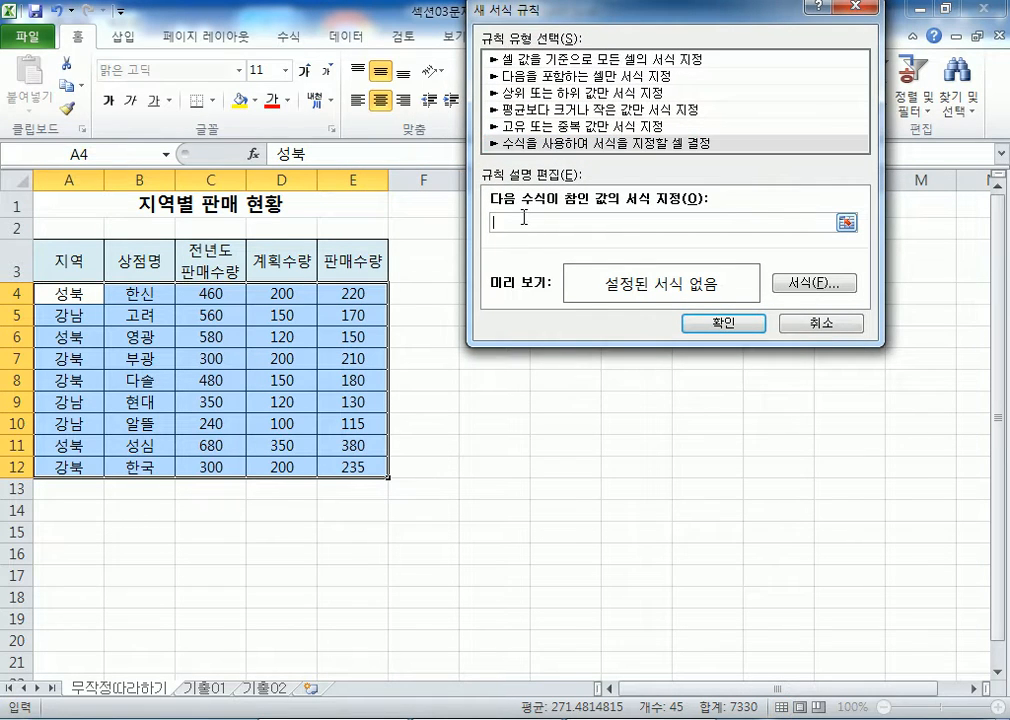
{"action": "left_click", "coordinate": [821, 324]}
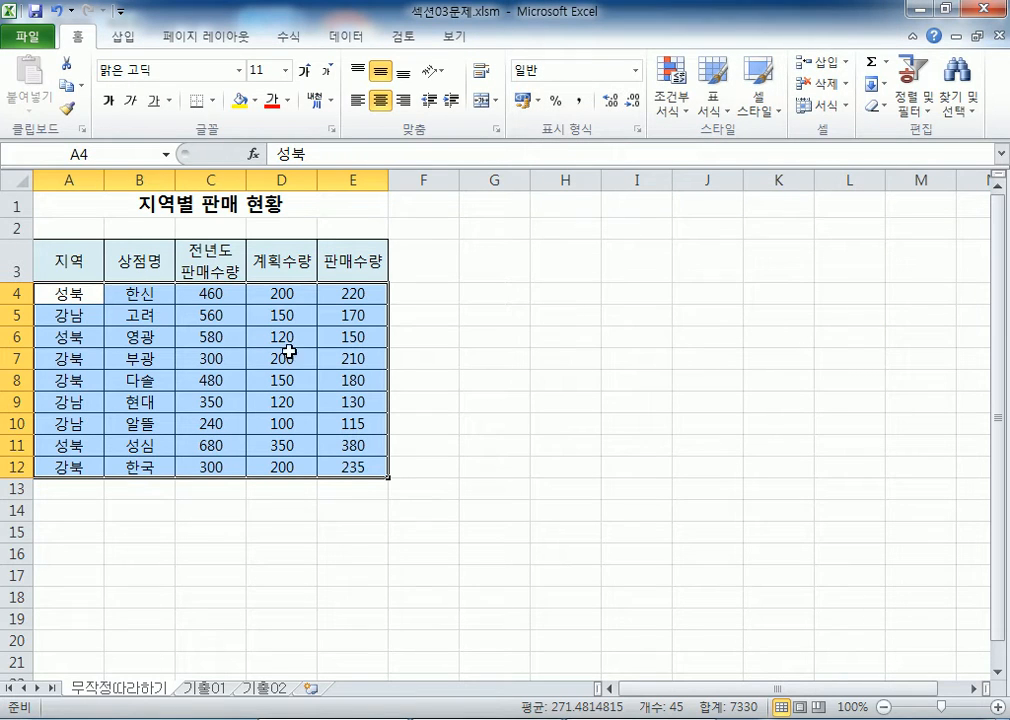
Start a new conditional formatting rule for the selected range that determines the cells to format with a formula
{"action": "left_click", "coordinate": [672, 105]}
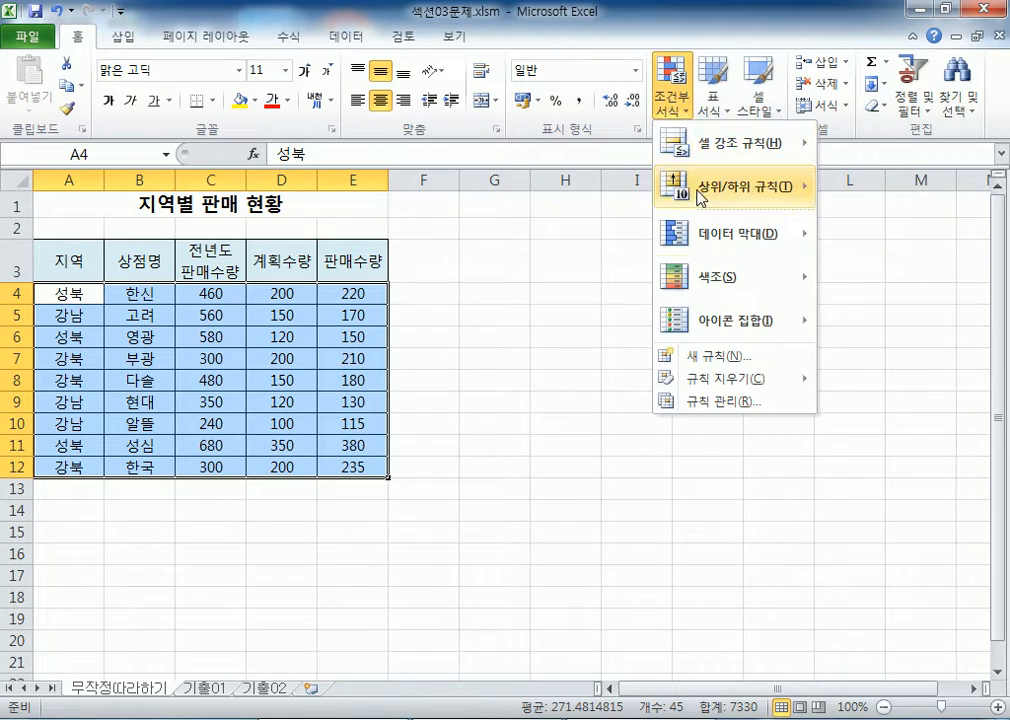
{"action": "left_click", "coordinate": [731, 357]}
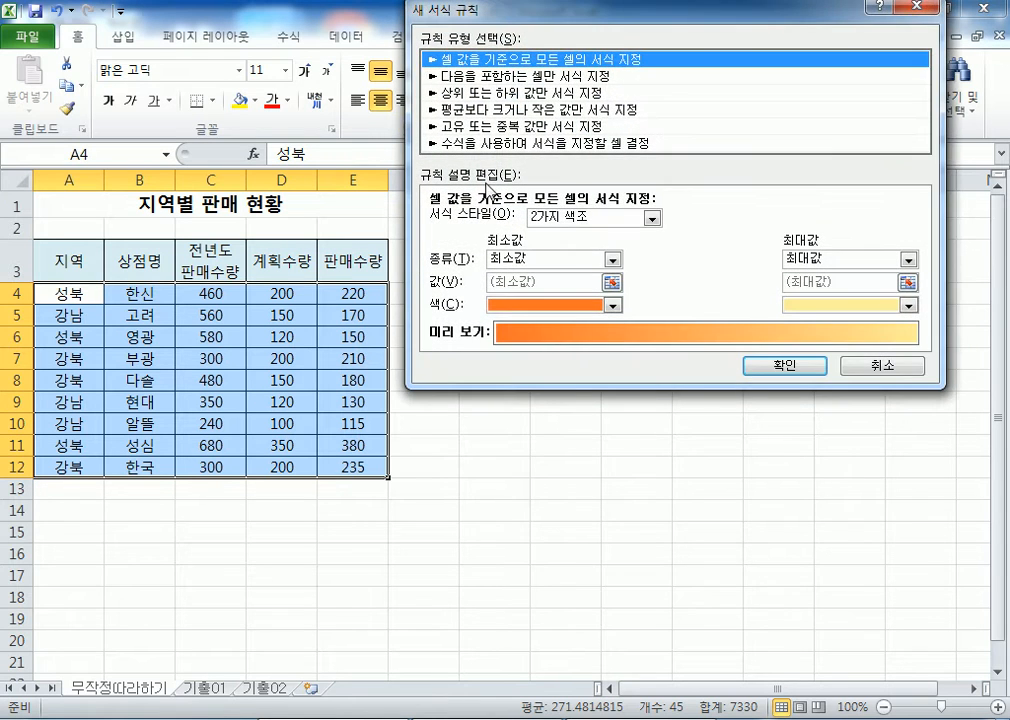
{"action": "left_click", "coordinate": [508, 143]}
{"action": "left_click", "coordinate": [494, 224]}
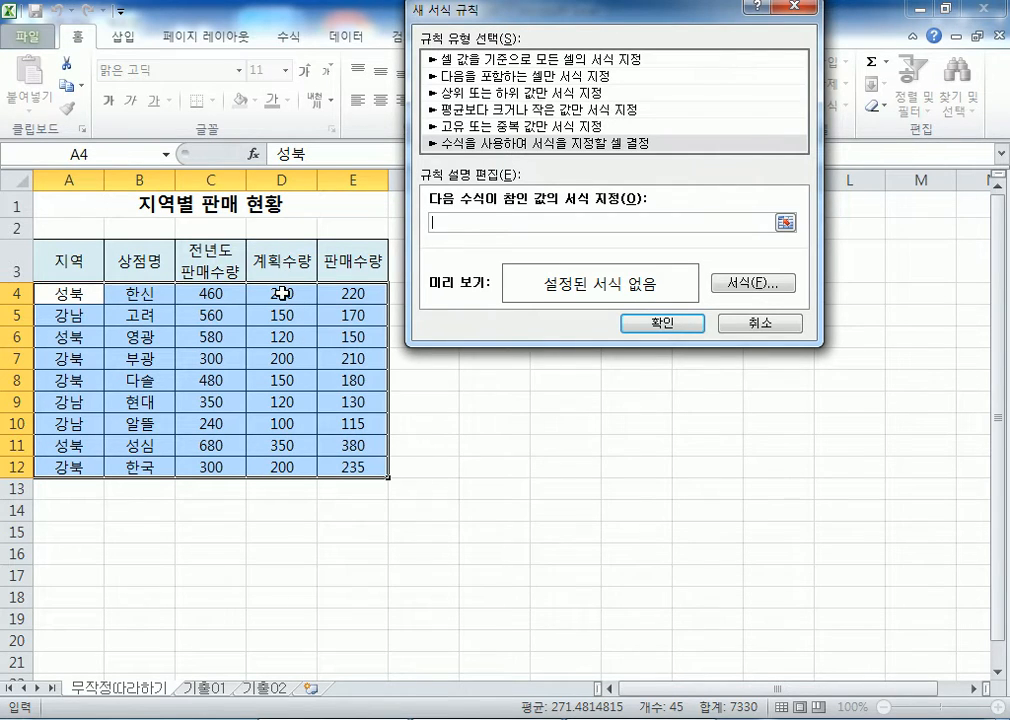
Try the range D4:D12 and the single cells D4, D5 and D14 as references in the rule formula
{"action": "left_click_drag", "start_coordinate": [284, 292], "coordinate": [291, 459]}
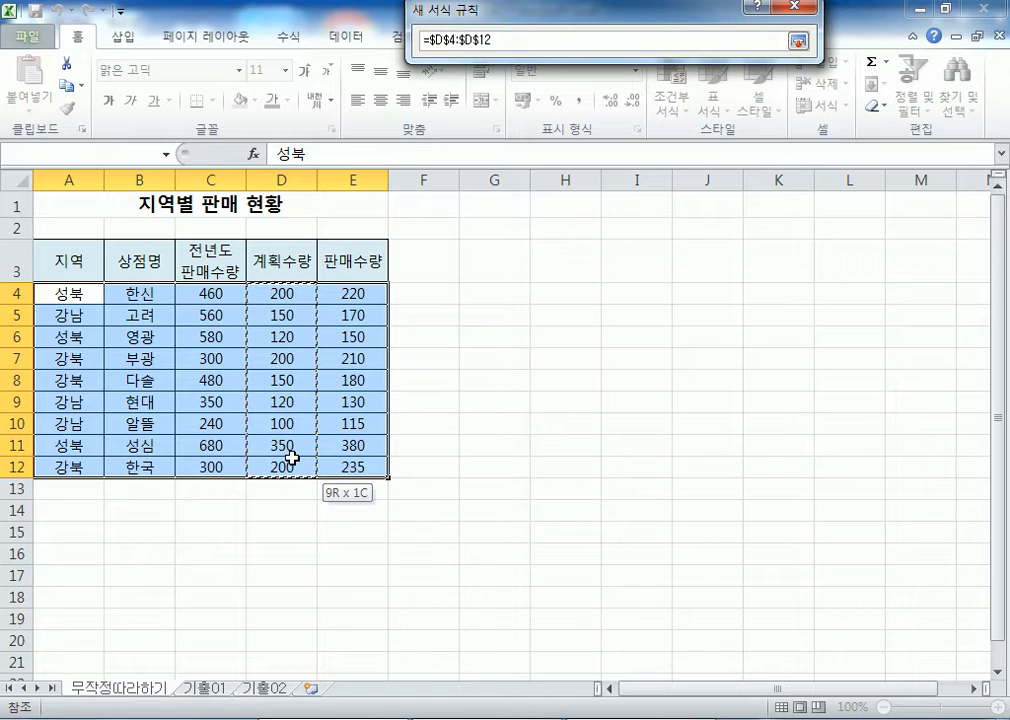
{"action": "left_click", "coordinate": [284, 294]}
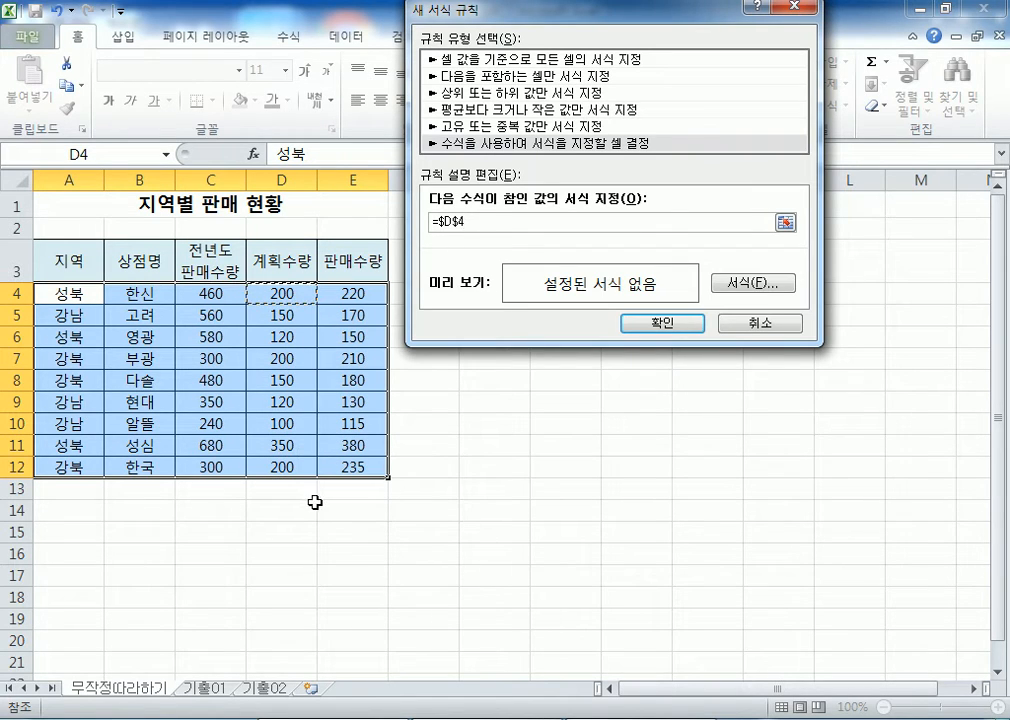
{"action": "left_click", "coordinate": [289, 318]}
{"action": "left_click", "coordinate": [281, 503]}
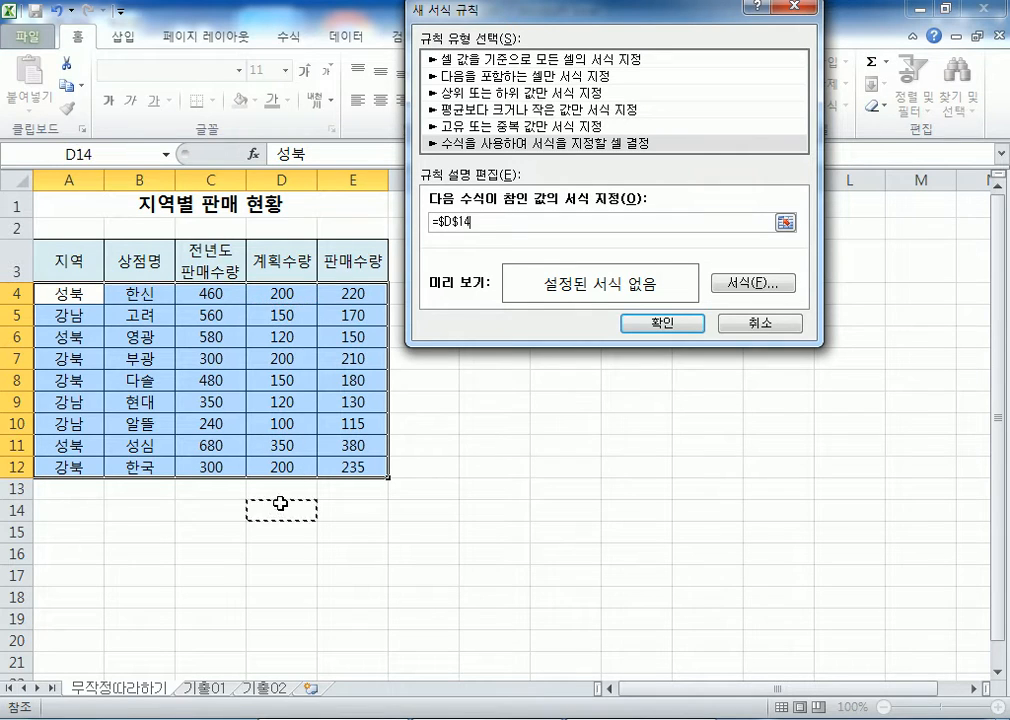
Reference the first 계획수량 cell, D4, in the rule formula and cycle through its reference types until it reads =$D$4
{"action": "left_click", "coordinate": [282, 292]}
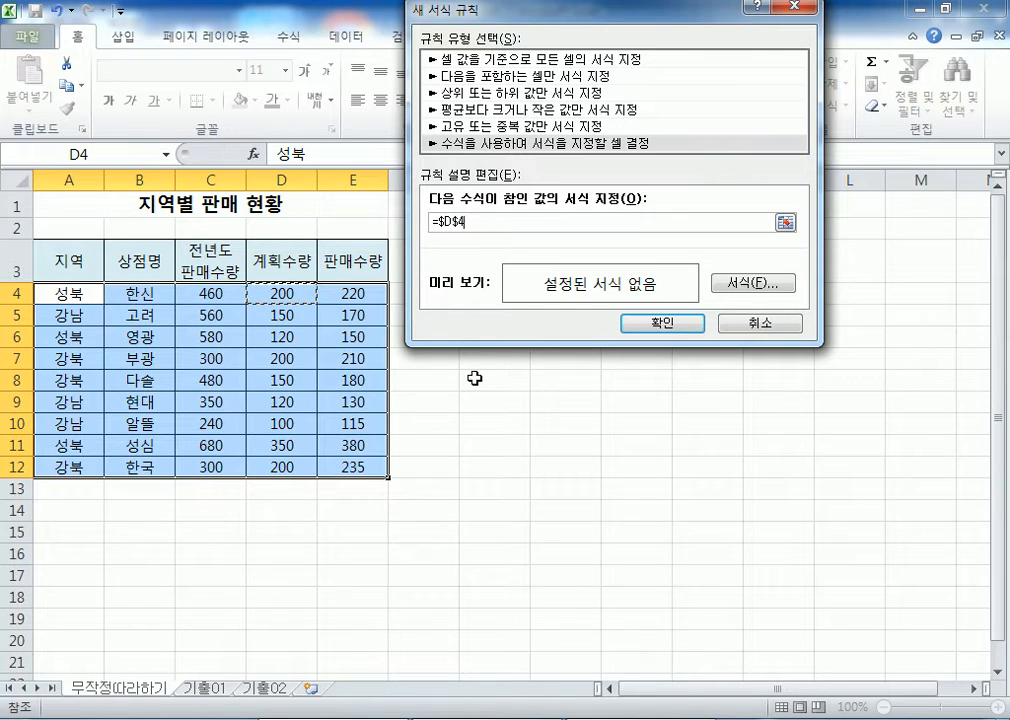
{"action": "key", "text": "F4"}
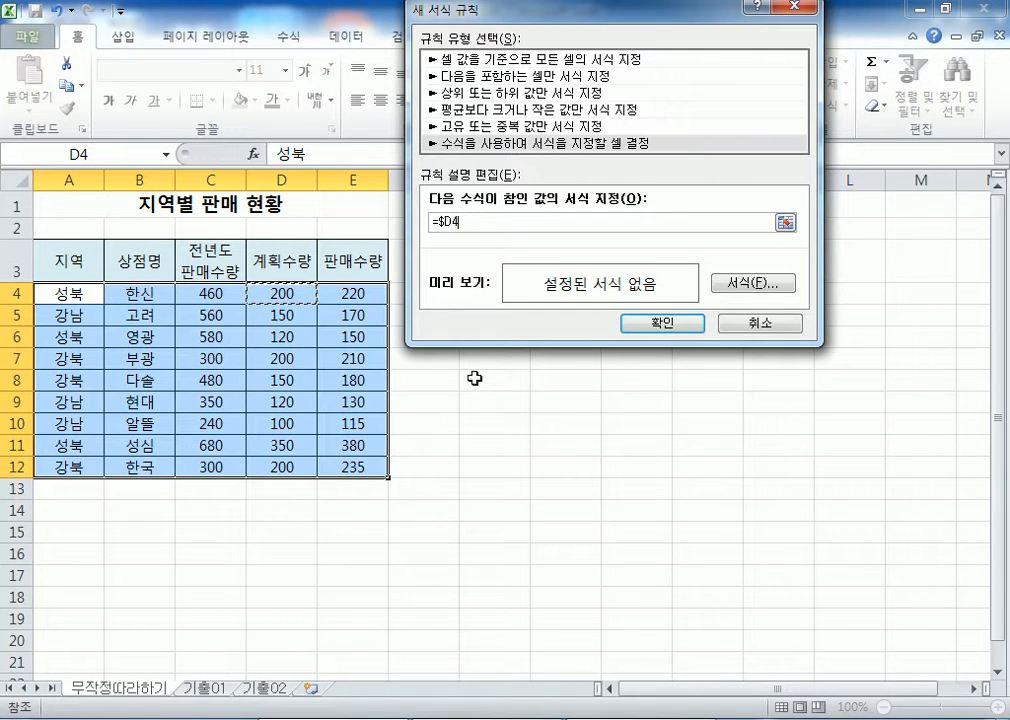
{"action": "key", "text": "F4"}
{"action": "key", "text": "F4"}
{"action": "key", "text": "F4"}
{"action": "key", "text": "F4"}
{"action": "key", "text": "F4"}
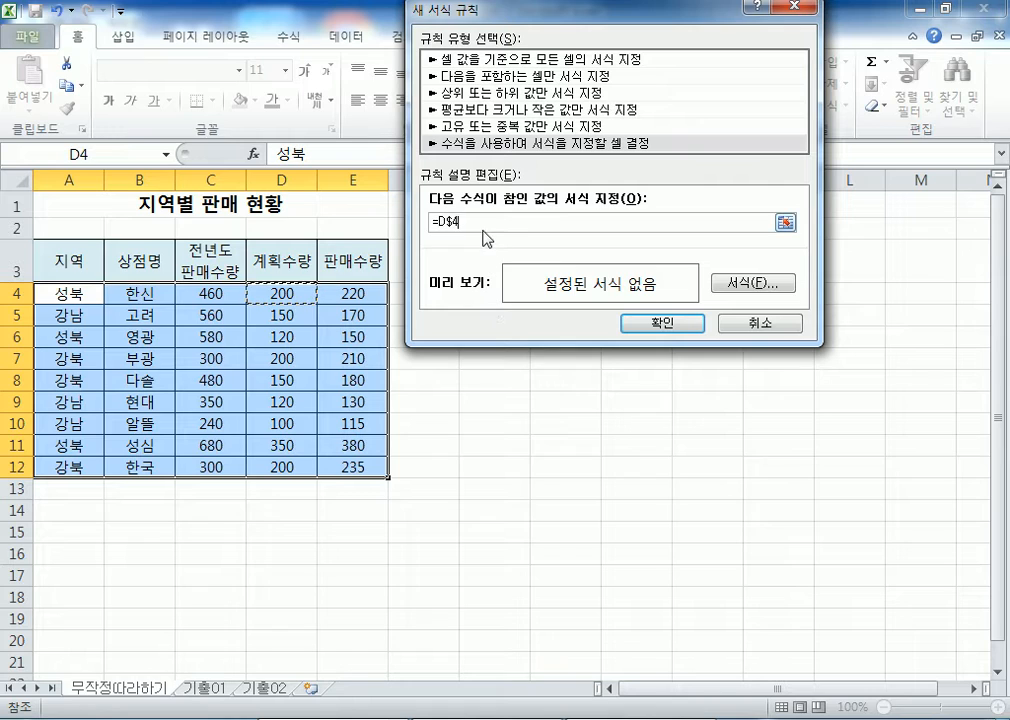
{"action": "key", "text": "F4"}
{"action": "key", "text": "F4"}
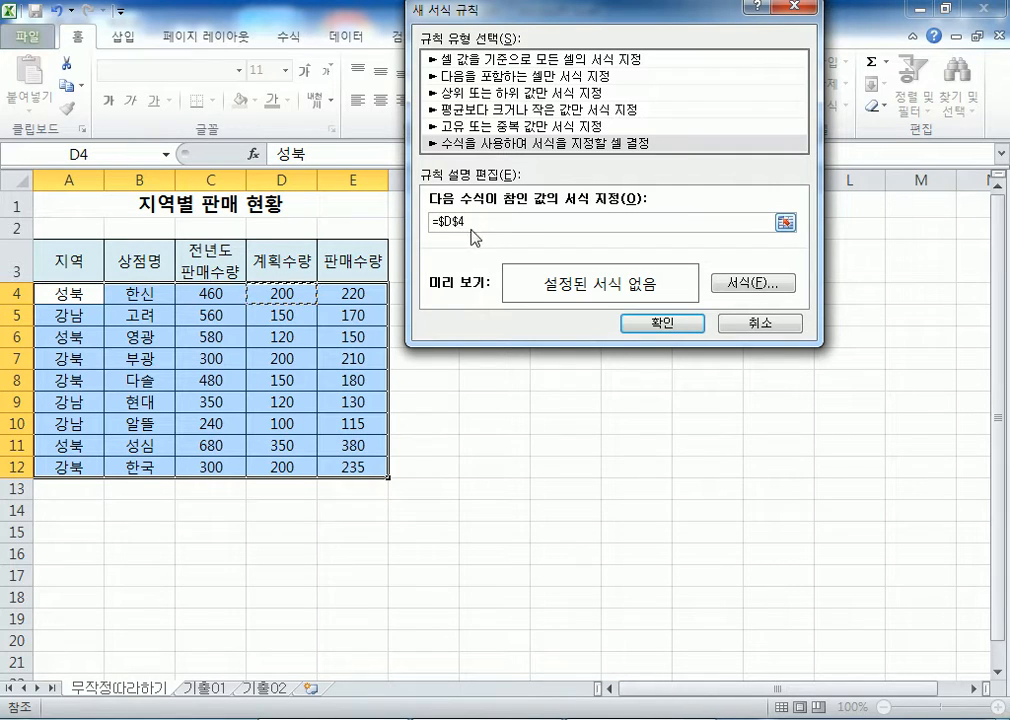
Switch to the Notepad notes and add a block of blank lines below the 행 전체에 대하여 line
{"action": "key", "text": "alt+Tab"}
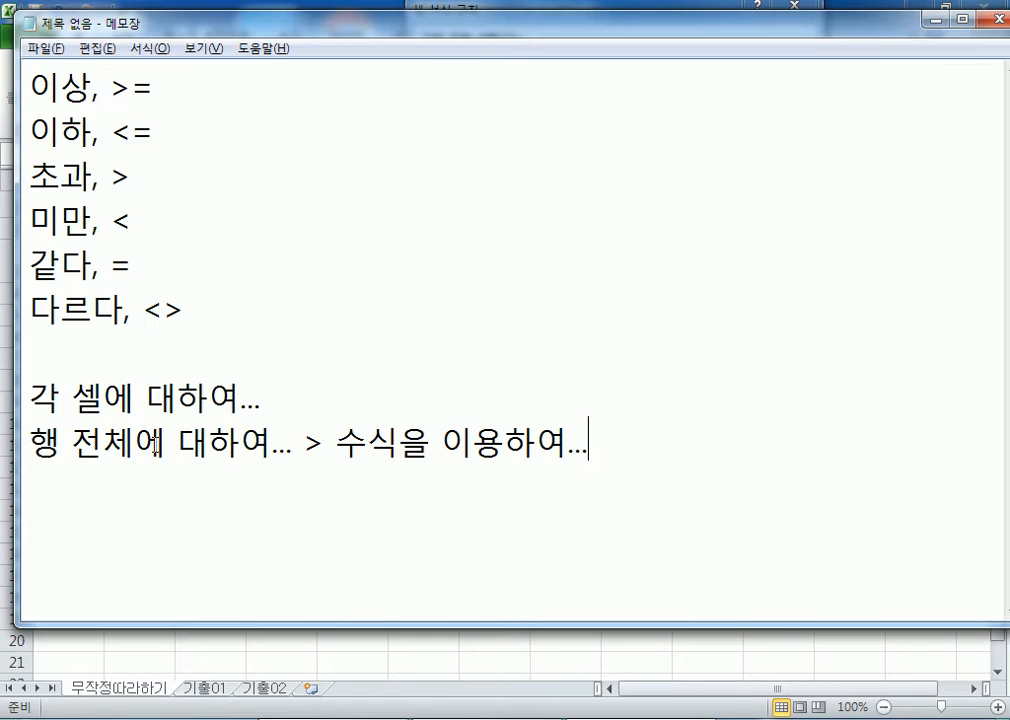
{"action": "key", "text": "Return"}
{"action": "key", "text": "Return"}
{"action": "key", "text": "Return"}
{"action": "key", "text": "Return"}
{"action": "key", "text": "Return"}
{"action": "key", "text": "Return"}
{"action": "key", "text": "Return"}
{"action": "key", "text": "Return"}
{"action": "key", "text": "Return"}
{"action": "key", "text": "Return"}
{"action": "key", "text": "Return"}
{"action": "key", "text": "Return"}
{"action": "scroll", "coordinate": [40, 103], "scroll_direction": "up", "scroll_amount": 2}
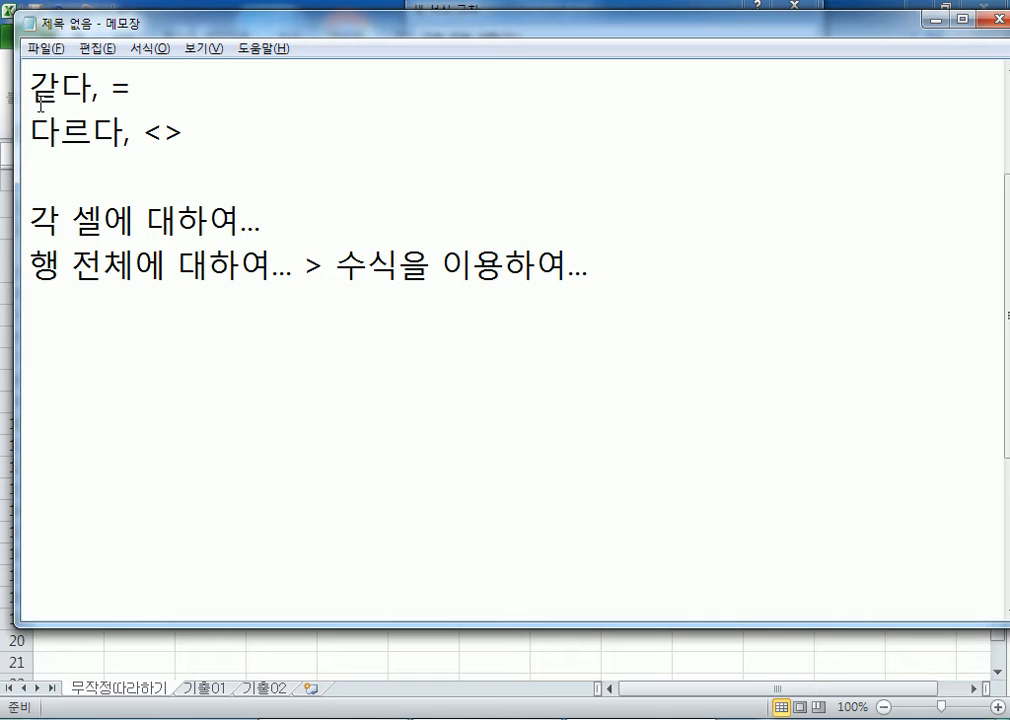
Write =$D$4 in the notes, one blank line below the 행 전체에 대하여 line
{"action": "left_click", "coordinate": [56, 363]}
{"action": "type", "text": "=$ㅇ"}
{"action": "key", "text": "BackSpace"}
{"action": "type", "text": "D$"}
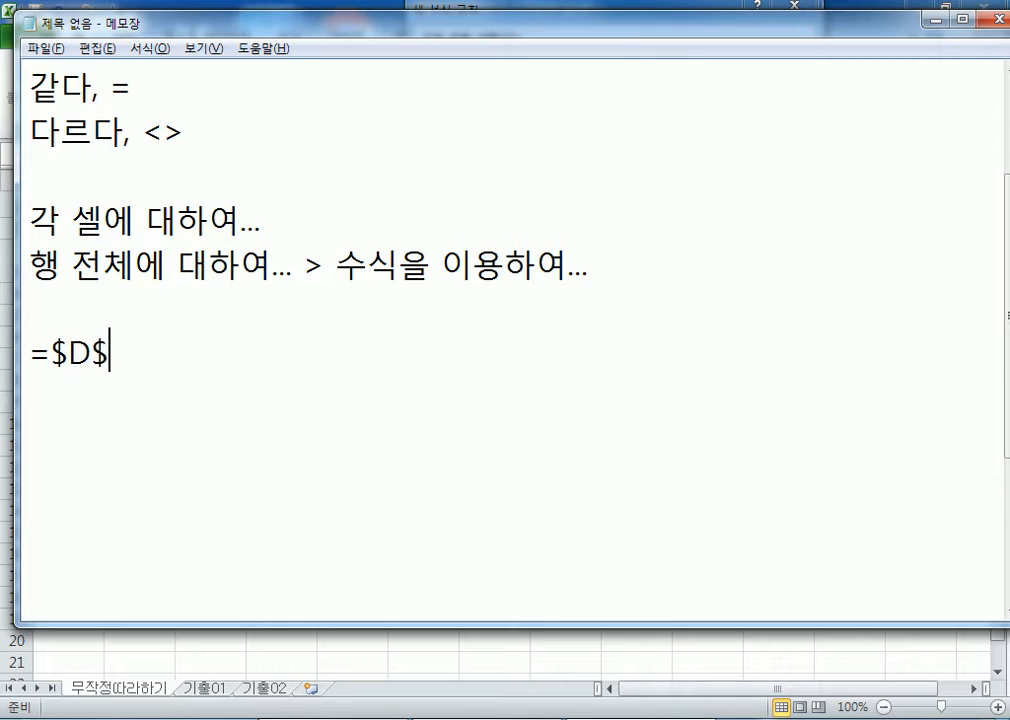
{"action": "type", "text": "3"}
{"action": "key", "text": "BackSpace"}
{"action": "type", "text": "4"}
Check the rule formula in Excel, return to Notepad, and extend the line to =$D$4 > =D$4 > =$D4 > =D4
{"action": "key", "text": "alt+Tab"}
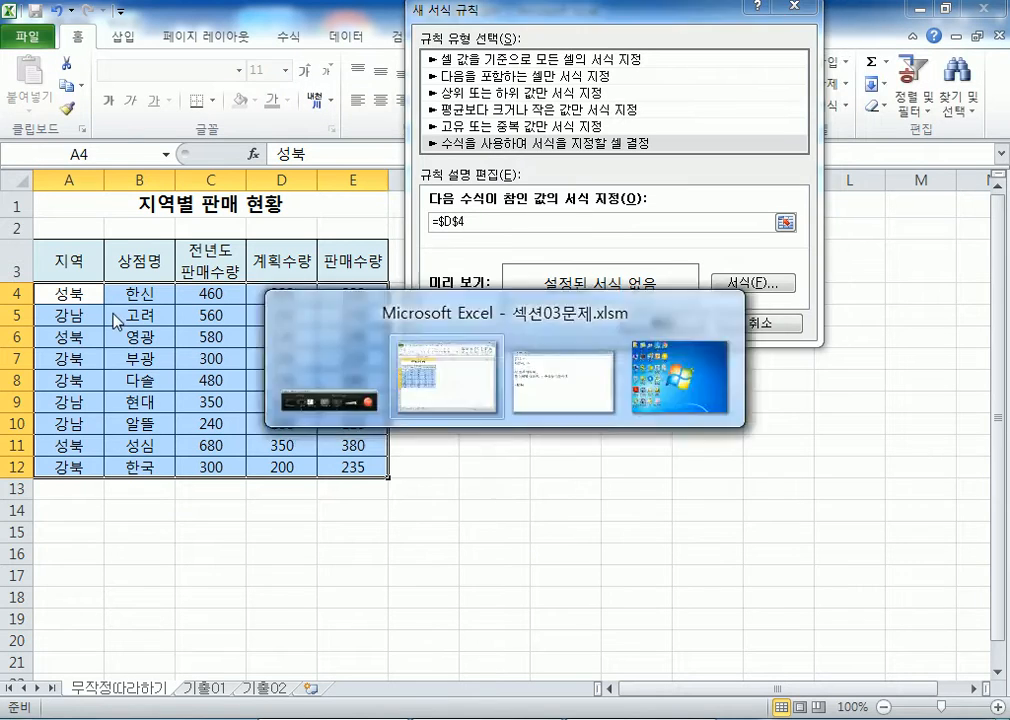
{"action": "key", "text": "alt+Tab"}
{"action": "type", "text": "> "}
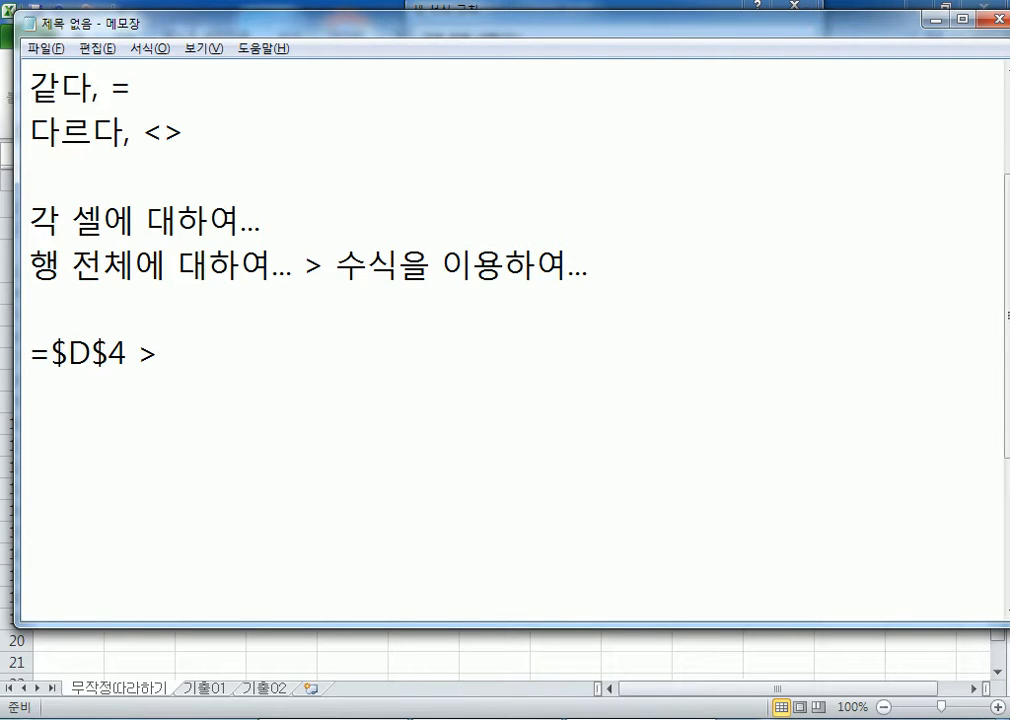
{"action": "type", "text": "=D$4 > =D$4 >"}
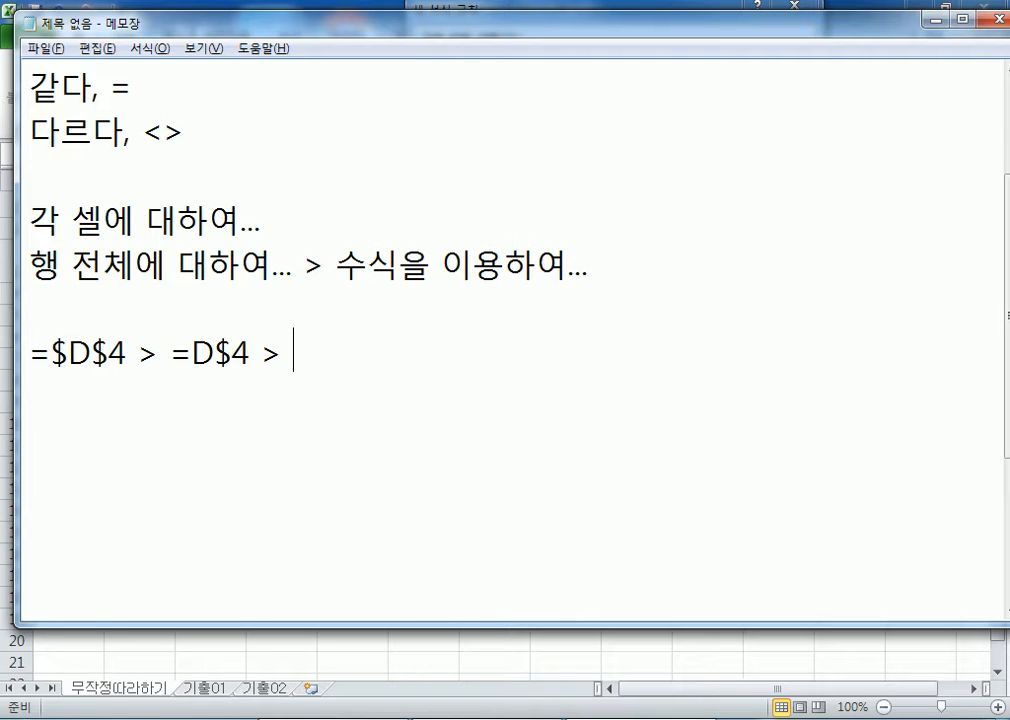
{"action": "type", "text": "=$D"}
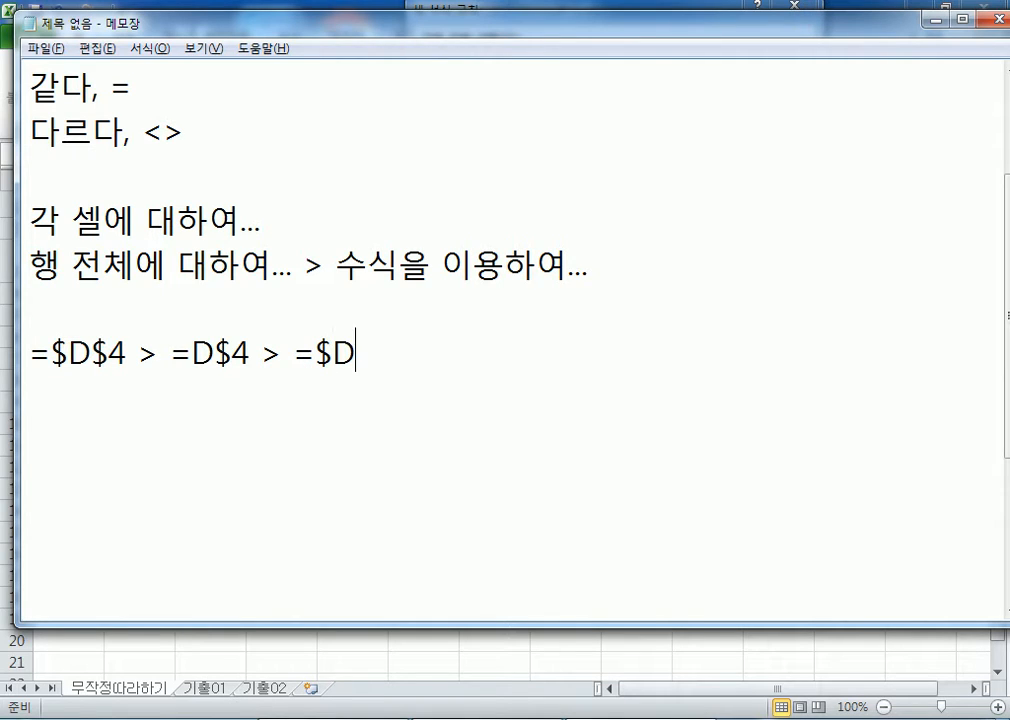
{"action": "type", "text": "4 > =D4"}
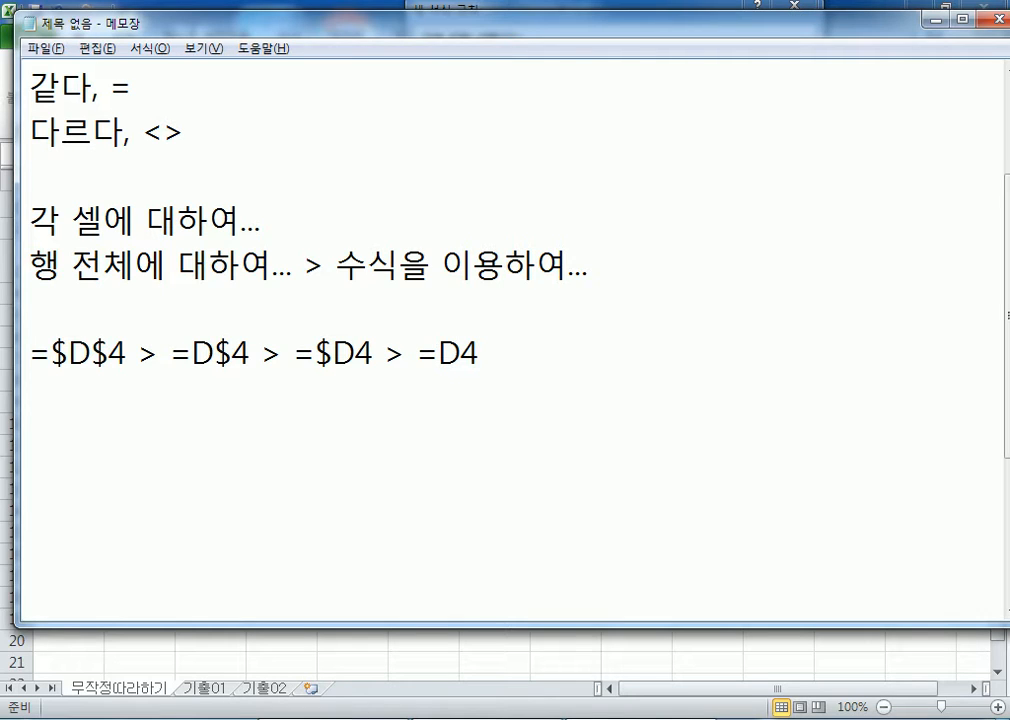
Remove the equals signs so the line reads $D$4 > D$4 > $D4 > D4
{"action": "left_click_drag", "start_coordinate": [50, 356], "coordinate": [18, 356]}
{"action": "key", "text": "Delete"}
{"action": "left_click", "coordinate": [151, 355]}
{"action": "key", "text": "Delete"}
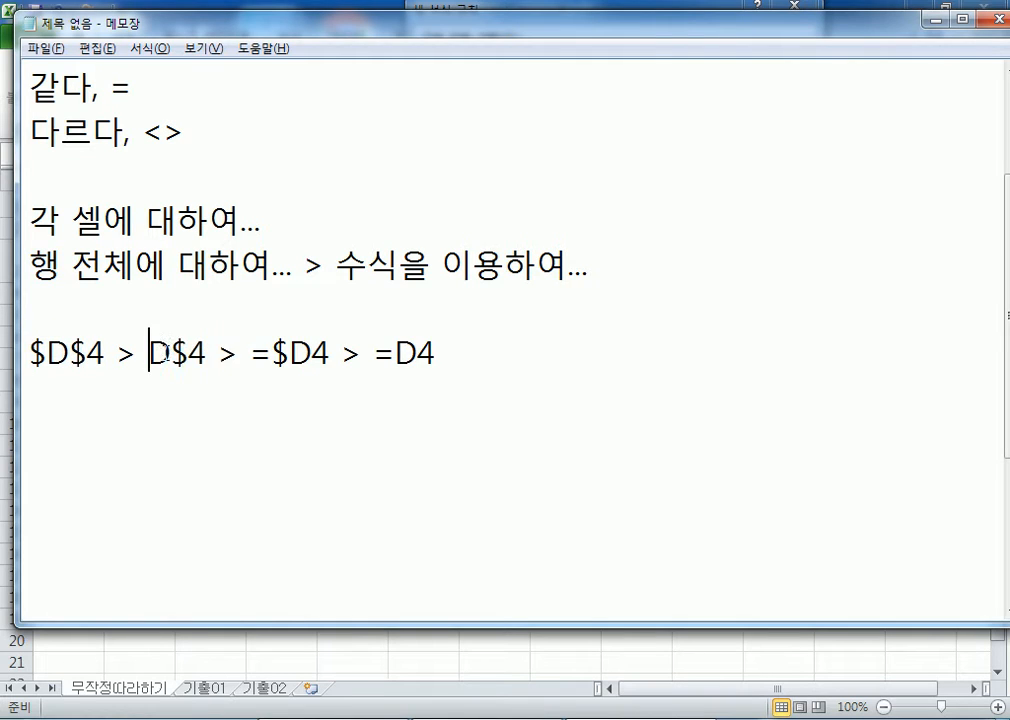
{"action": "left_click", "coordinate": [251, 355]}
{"action": "key", "text": "Delete"}
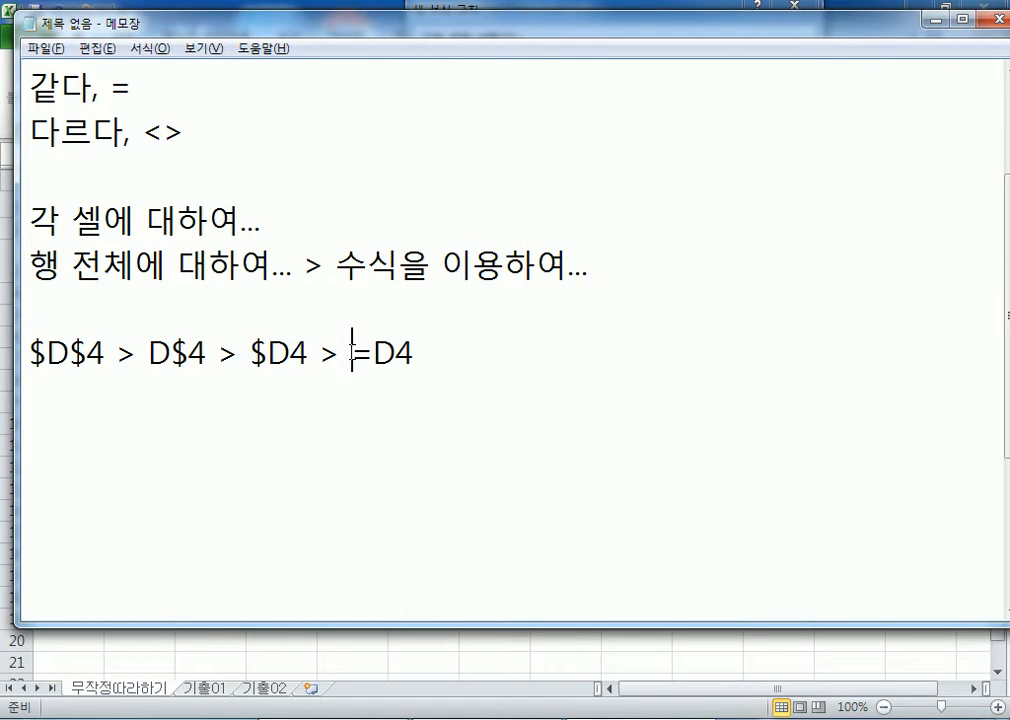
{"action": "left_click", "coordinate": [352, 355]}
{"action": "key", "text": "Delete"}
Add the label (절대참조) directly after $D$4
{"action": "left_click", "coordinate": [444, 352]}
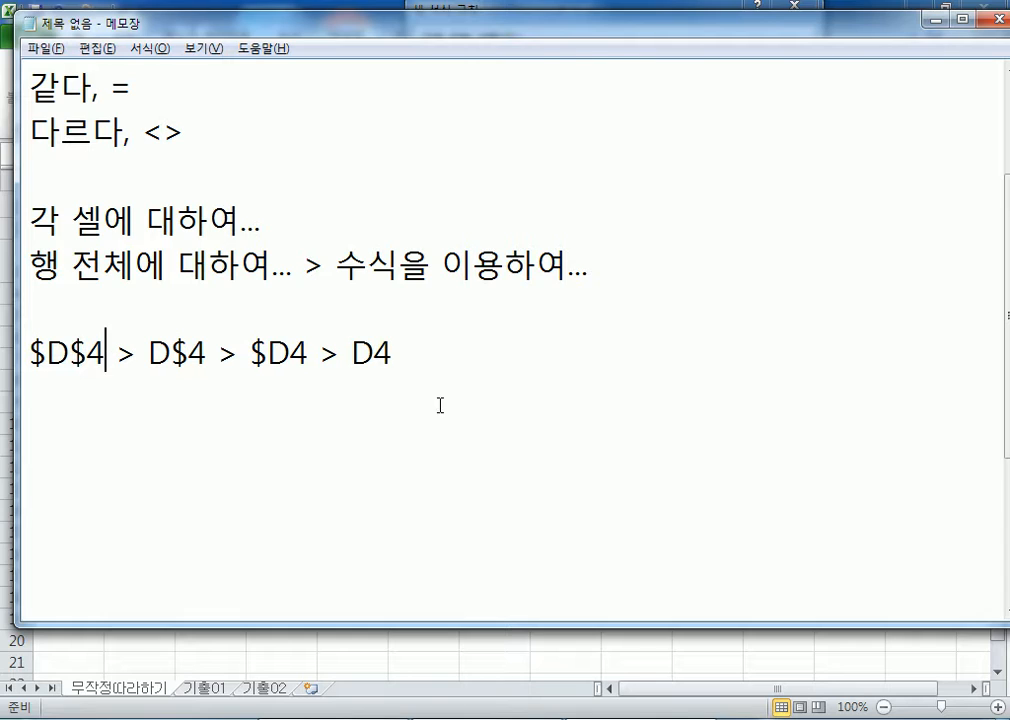
{"action": "type", "text": "(WJ"}
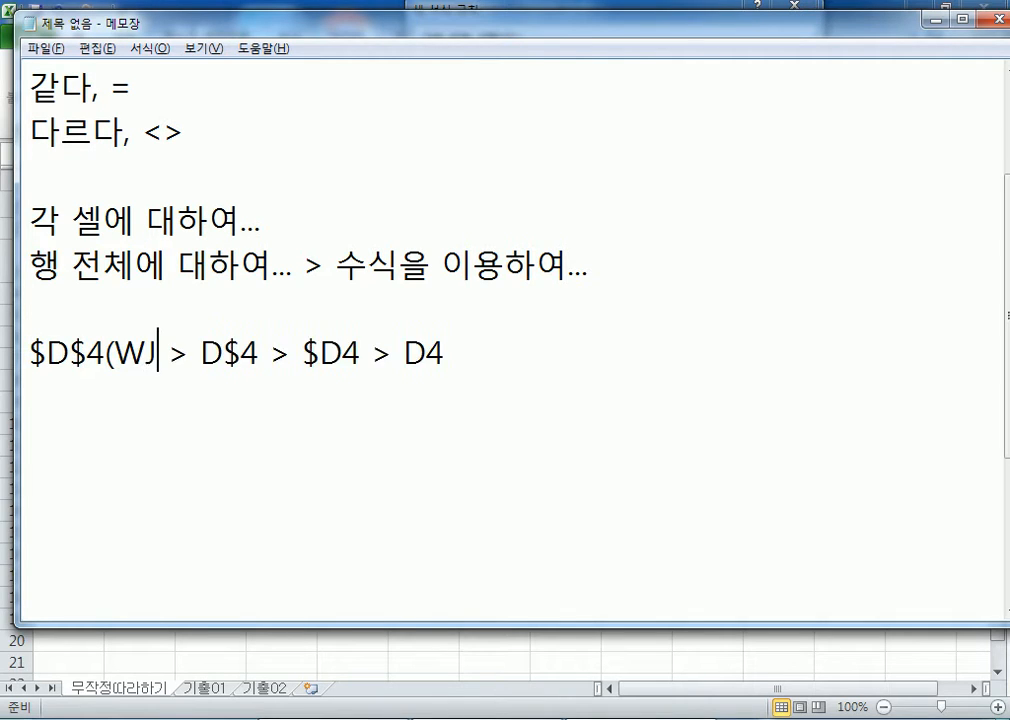
{"action": "key", "text": "BackSpace"}
{"action": "key", "text": "BackSpace"}
{"action": "type", "text": "절대참조)"}
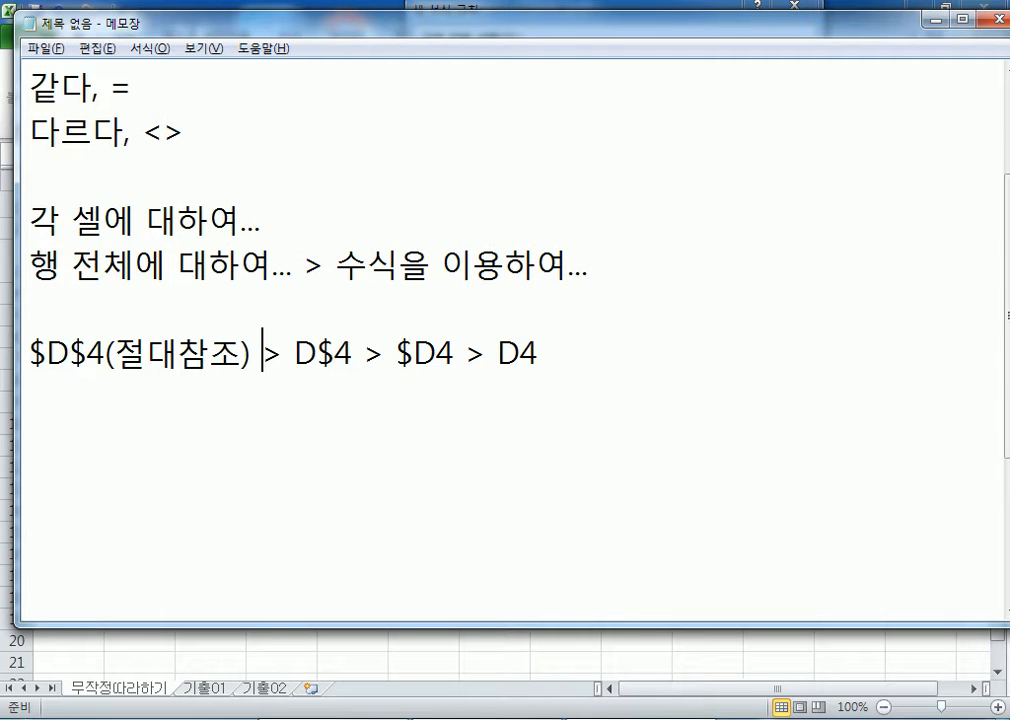
Add the label (혼합참조) directly after D$4
{"action": "key", "text": "Right"}
{"action": "key", "text": "Right"}
{"action": "key", "text": "Right"}
{"action": "key", "text": "Right"}
{"action": "key", "text": "Right"}
{"action": "type", "text": "(혼하"}
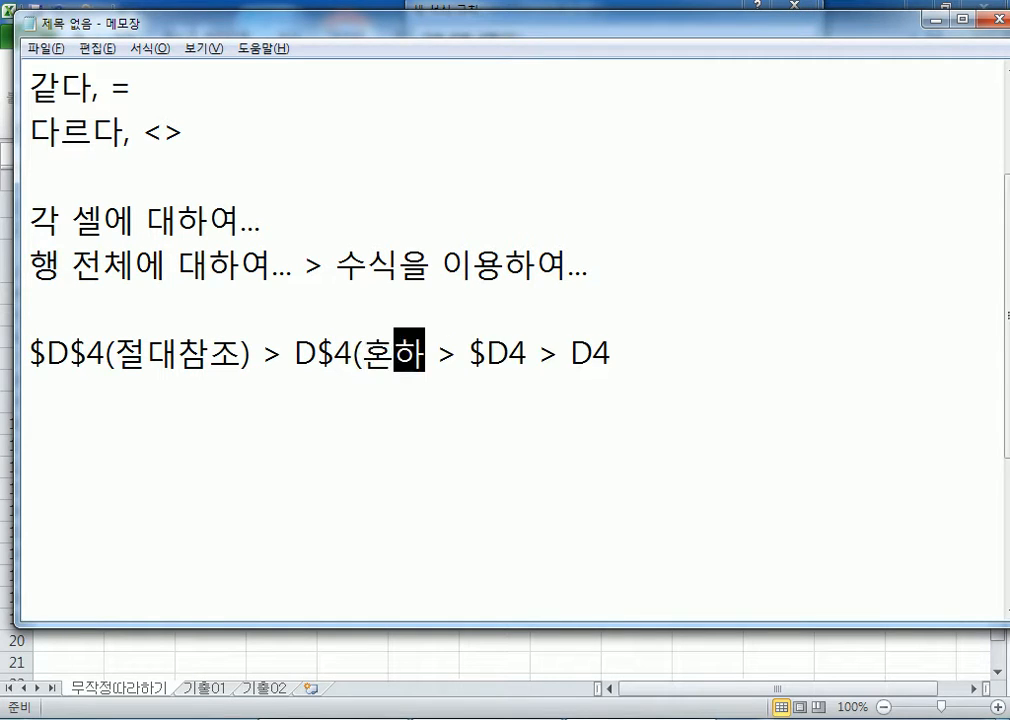
{"action": "type", "text": "ㅂ참조)"}
Add the label (혼합참조) directly after $D4
{"action": "key", "text": "Right"}
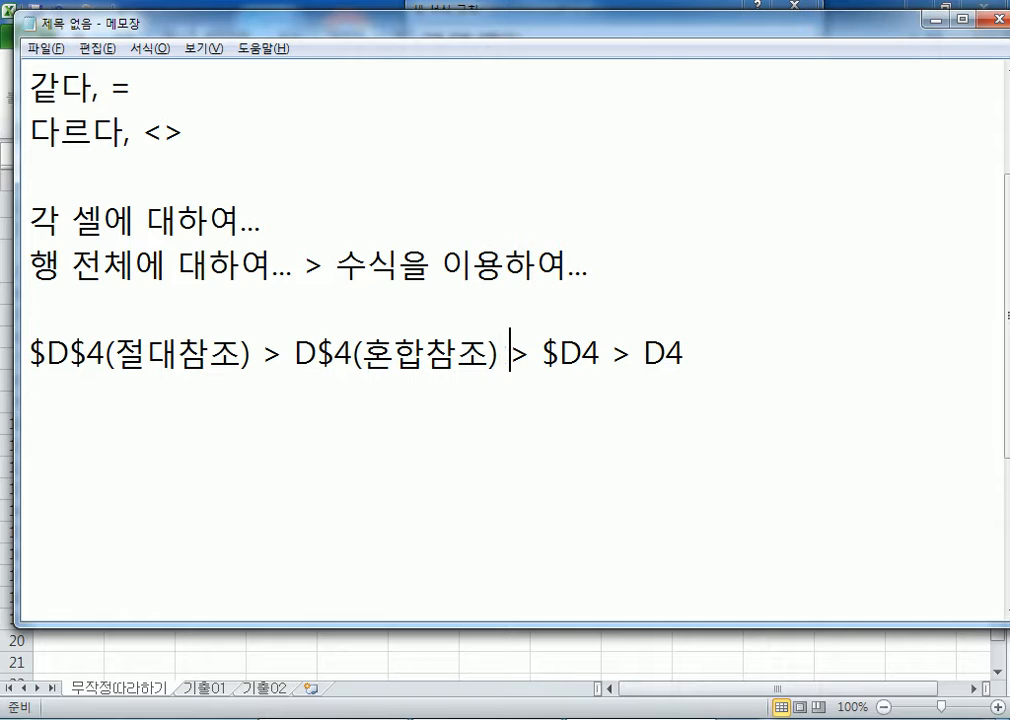
{"action": "key", "text": "Right"}
{"action": "key", "text": "Right"}
{"action": "key", "text": "Right"}
{"action": "key", "text": "Right"}
{"action": "key", "text": "Right"}
{"action": "type", "text": "(혼"}
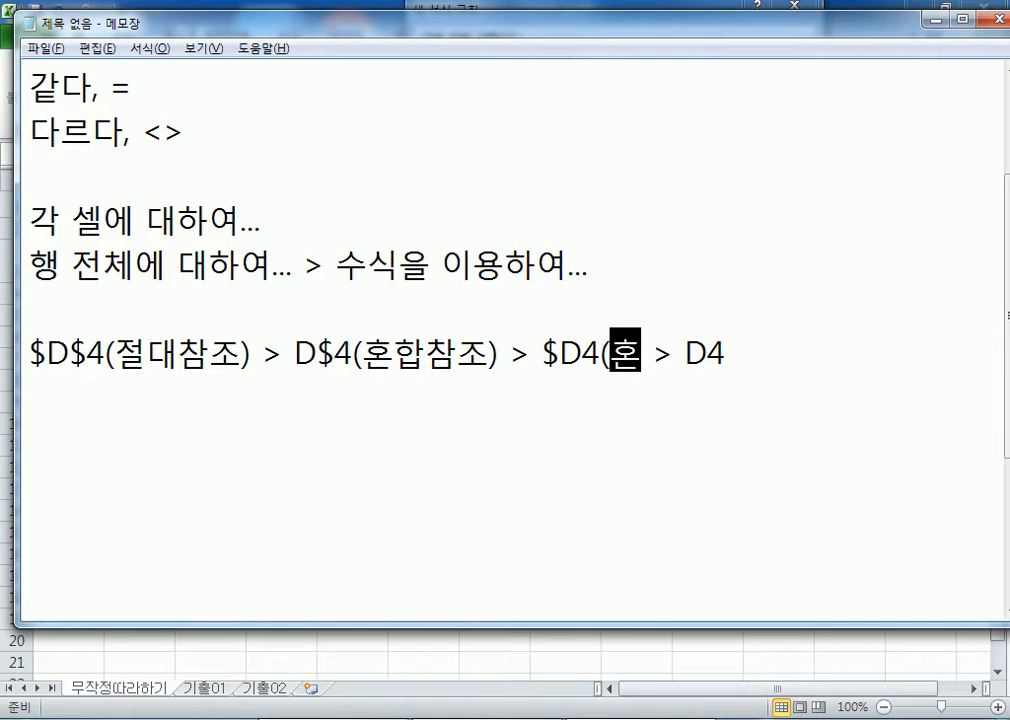
{"action": "type", "text": "합참조)"}
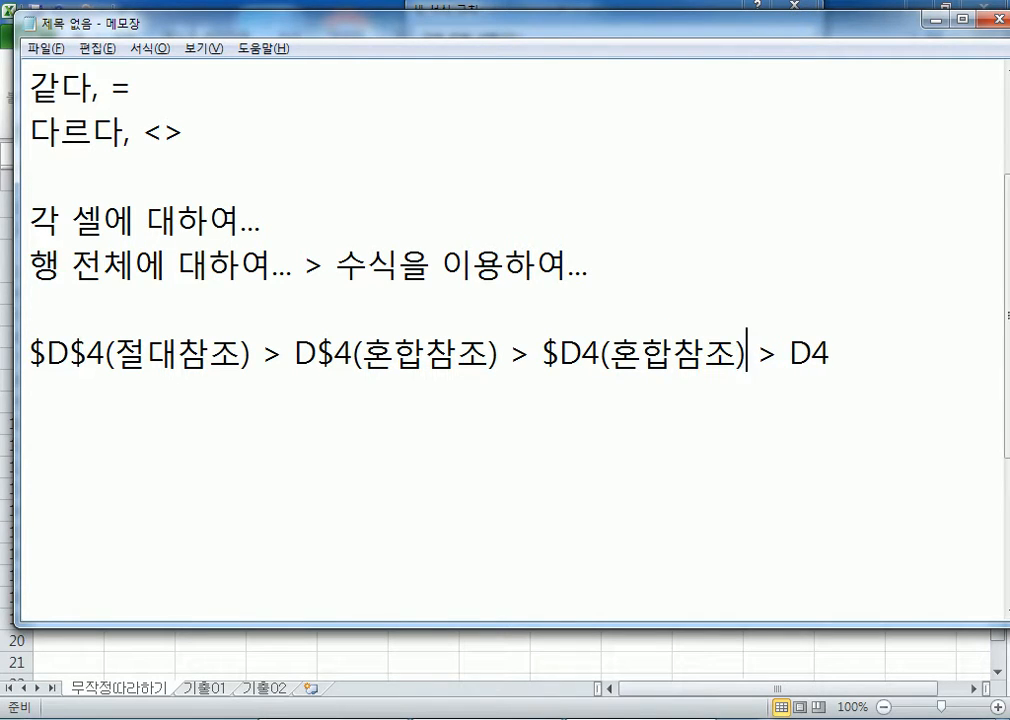
Append (상대참조) after D4 with a new line below, and highlight that D4 entry
{"action": "type", "text": "(상댓"}
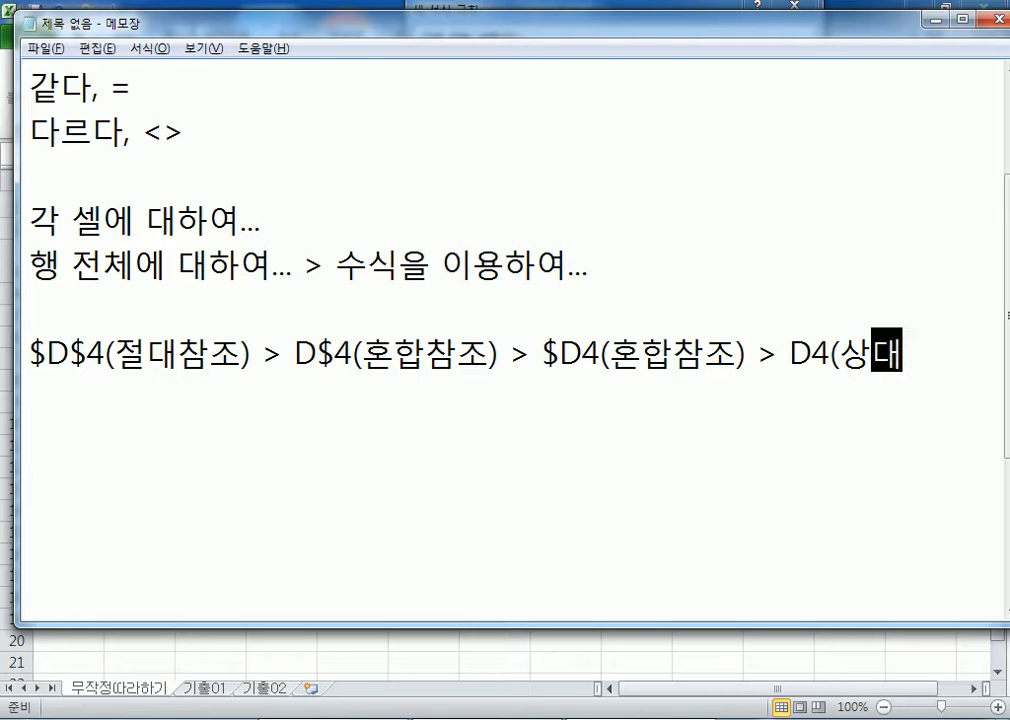
{"action": "type", "text": "참조)"}
{"action": "key", "text": "Return"}
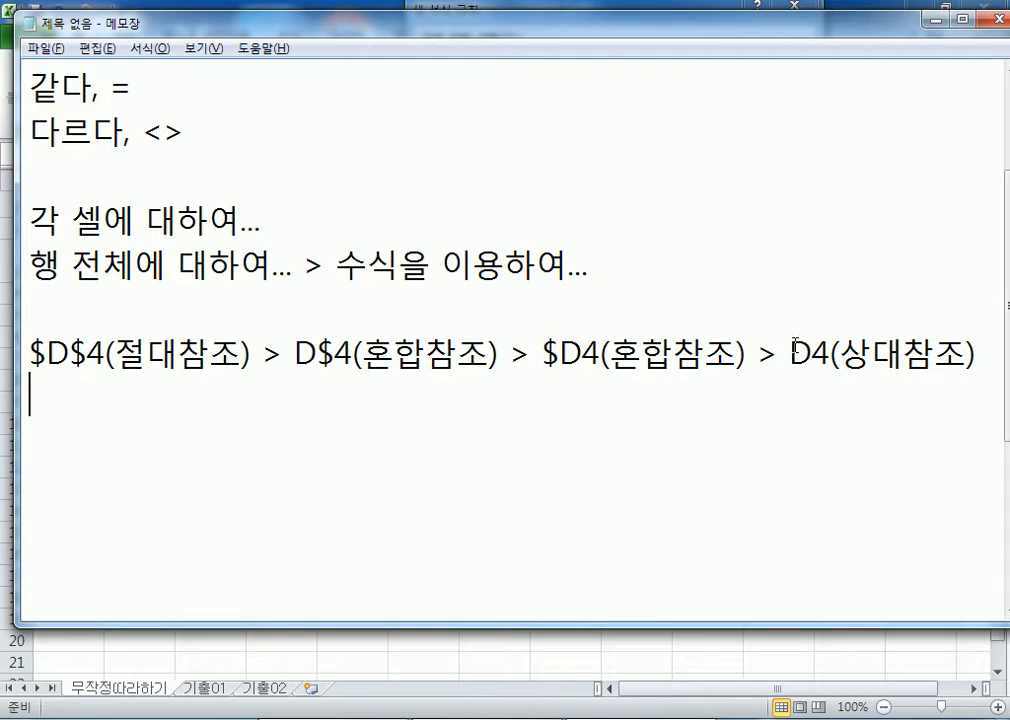
{"action": "left_click_drag", "start_coordinate": [787, 354], "coordinate": [968, 354]}
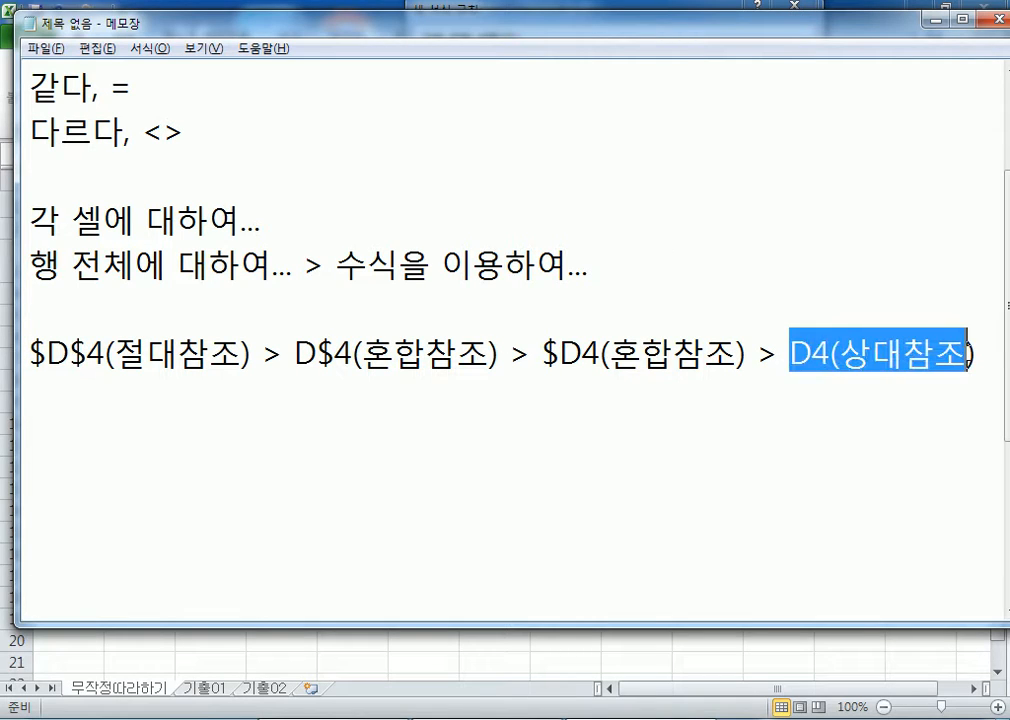
Examine the four reference forms $D$4, D$4, $D4 and D4 in the notes by highlighting their entries
{"action": "left_click", "coordinate": [29, 354]}
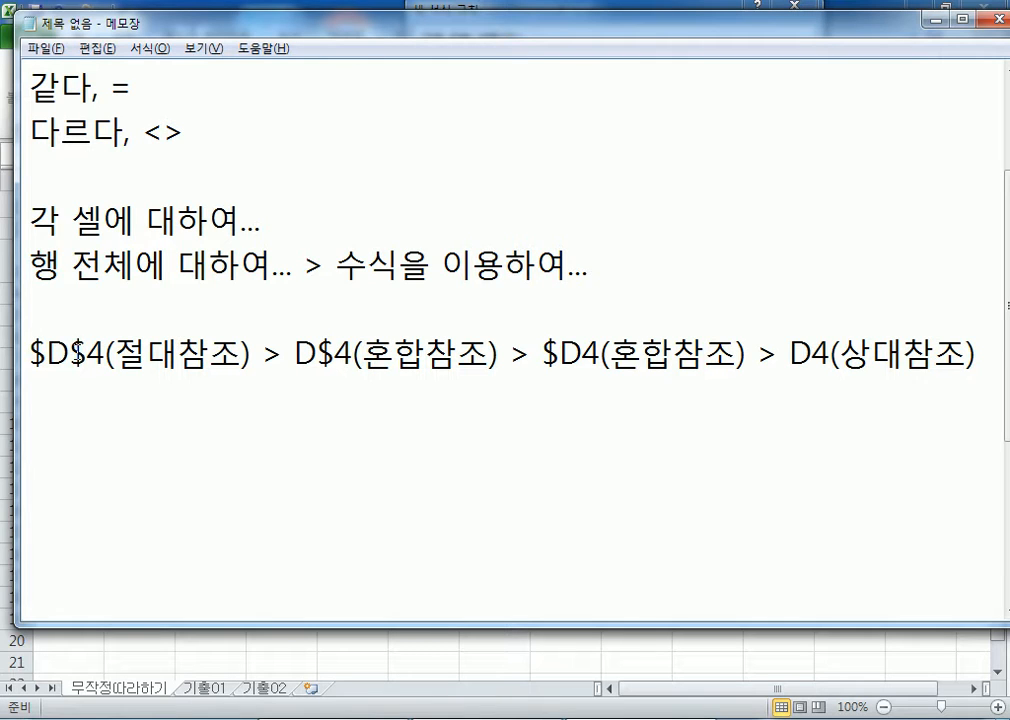
{"action": "left_click_drag", "start_coordinate": [67, 354], "coordinate": [179, 354]}
{"action": "left_click", "coordinate": [296, 354]}
{"action": "left_click_drag", "start_coordinate": [298, 354], "coordinate": [392, 354]}
{"action": "left_click_drag", "start_coordinate": [558, 354], "coordinate": [672, 354]}
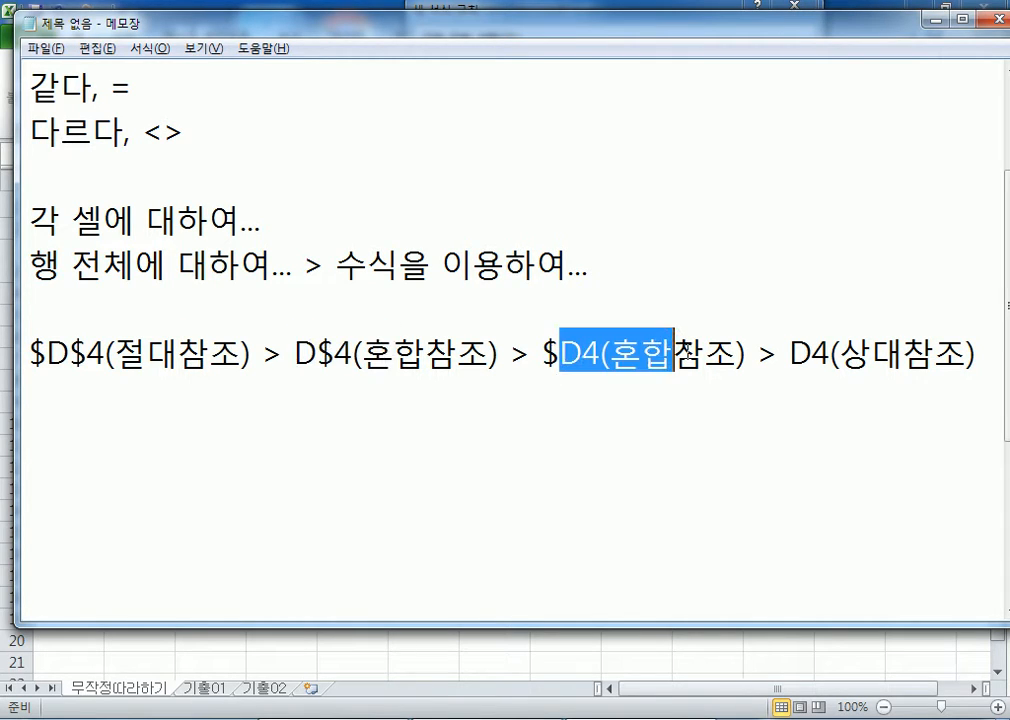
{"action": "left_click", "coordinate": [292, 354]}
{"action": "left_click_drag", "start_coordinate": [296, 354], "coordinate": [460, 354]}
{"action": "left_click", "coordinate": [541, 354]}
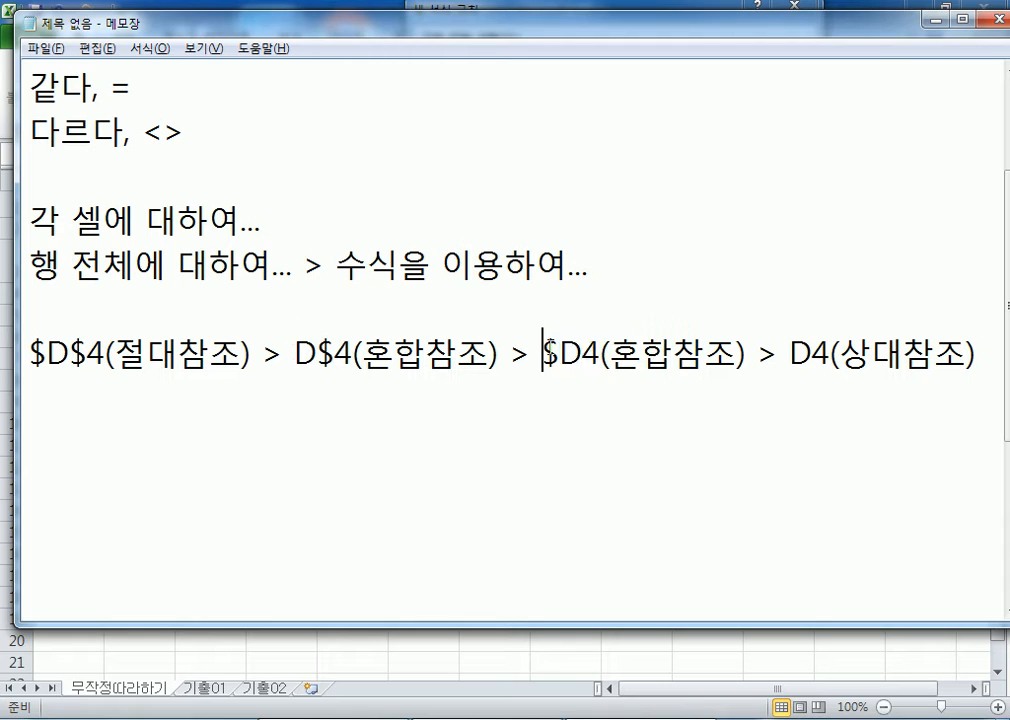
{"action": "left_click_drag", "start_coordinate": [541, 354], "coordinate": [640, 354]}
{"action": "left_click_drag", "start_coordinate": [811, 354], "coordinate": [903, 354]}
{"action": "left_click_drag", "start_coordinate": [47, 354], "coordinate": [148, 354]}
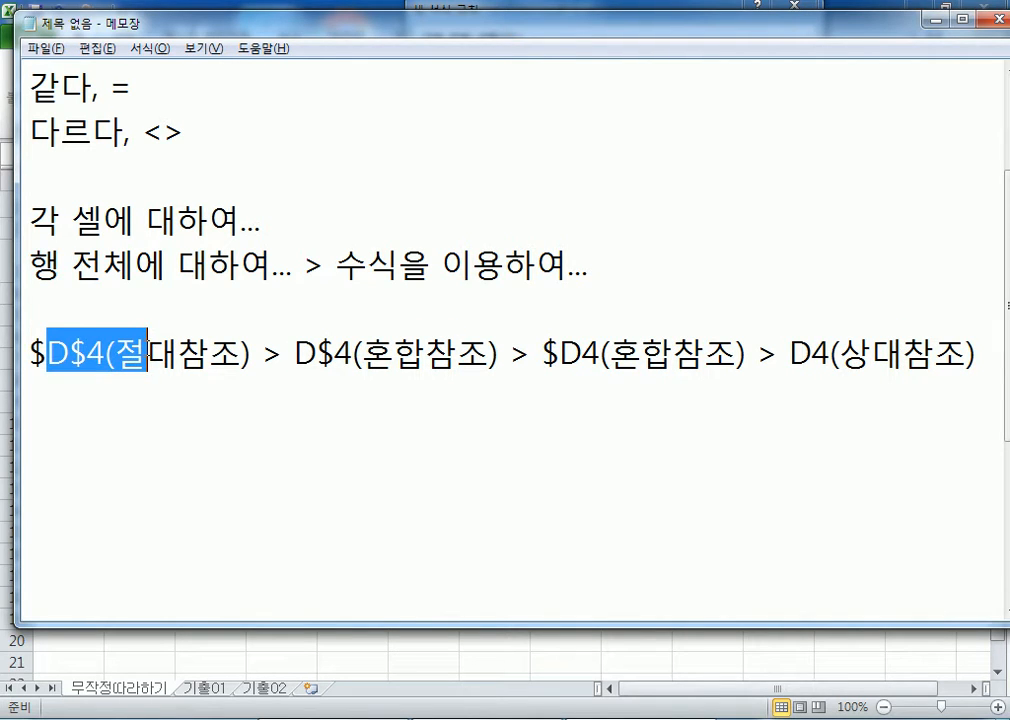
{"action": "left_click", "coordinate": [136, 387]}
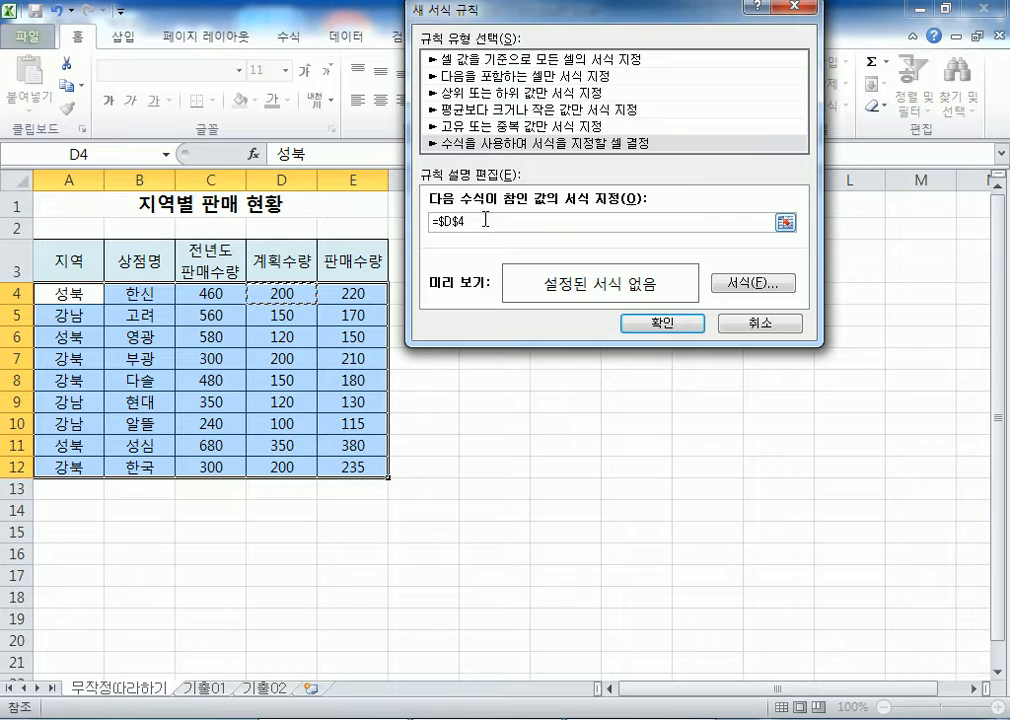
{"action": "key", "text": "F4"}
{"action": "key", "text": "F4"}
{"action": "left_click_drag", "start_coordinate": [510, 220], "coordinate": [366, 222]}
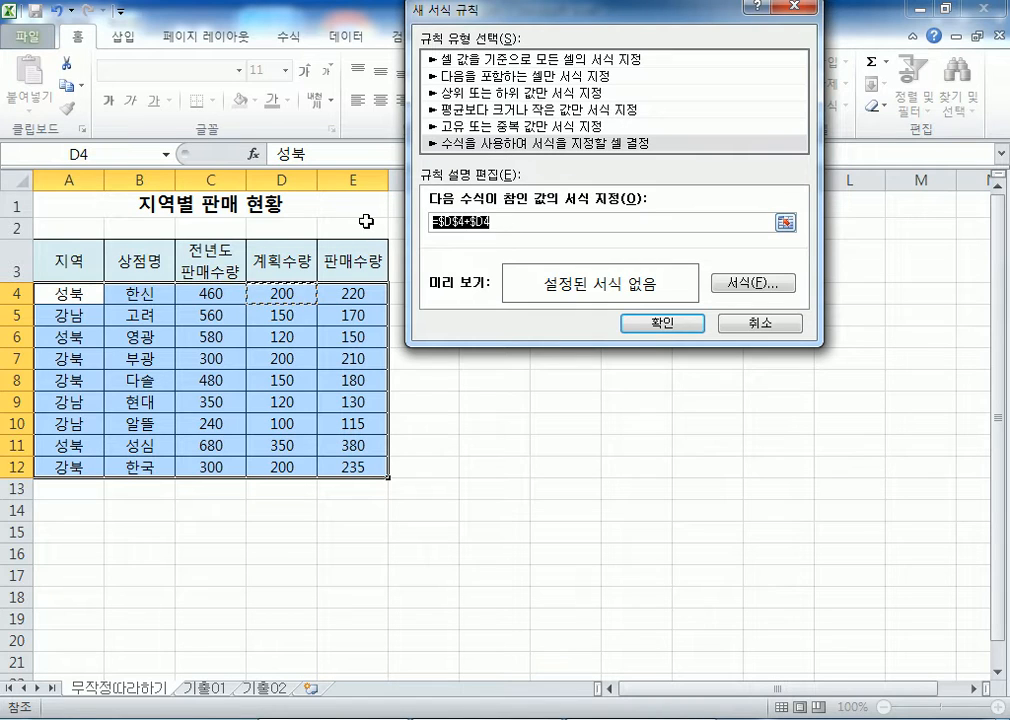
{"action": "left_click", "coordinate": [295, 292]}
{"action": "key", "text": "F4"}
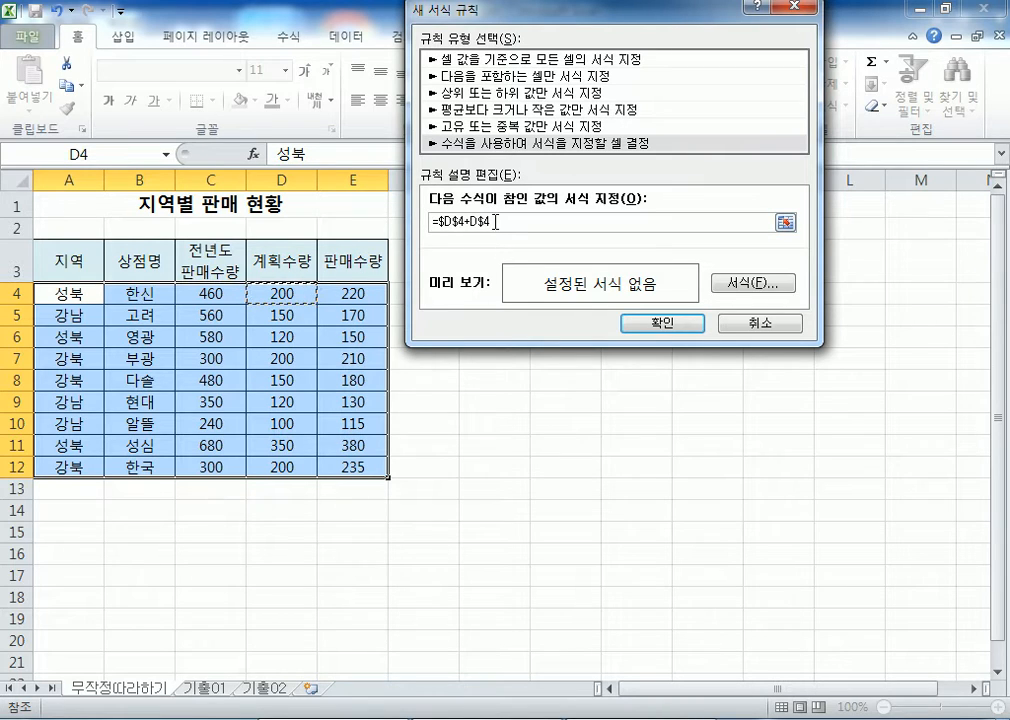
Replace the rule formula with =$D4>=250, referencing the first 계획수량 cell with only its column fixed
{"action": "left_click_drag", "start_coordinate": [494, 222], "coordinate": [432, 222]}
{"action": "key", "text": "BackSpace"}
{"action": "left_click", "coordinate": [297, 290]}
{"action": "key", "text": "F4"}
{"action": "type", "text": ">=250"}
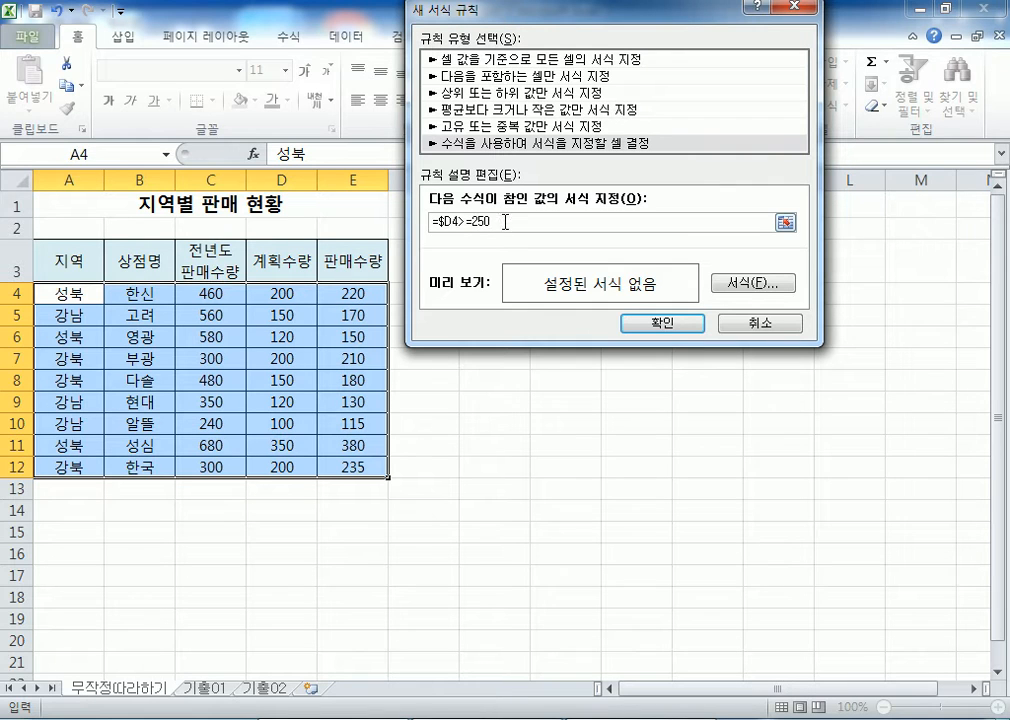
Copy the rule formula into the Notepad notes below the reference types and append (계획수량이 250 이상이라면)
{"action": "left_click_drag", "start_coordinate": [505, 222], "coordinate": [389, 223]}
{"action": "key", "text": "ctrl+c"}
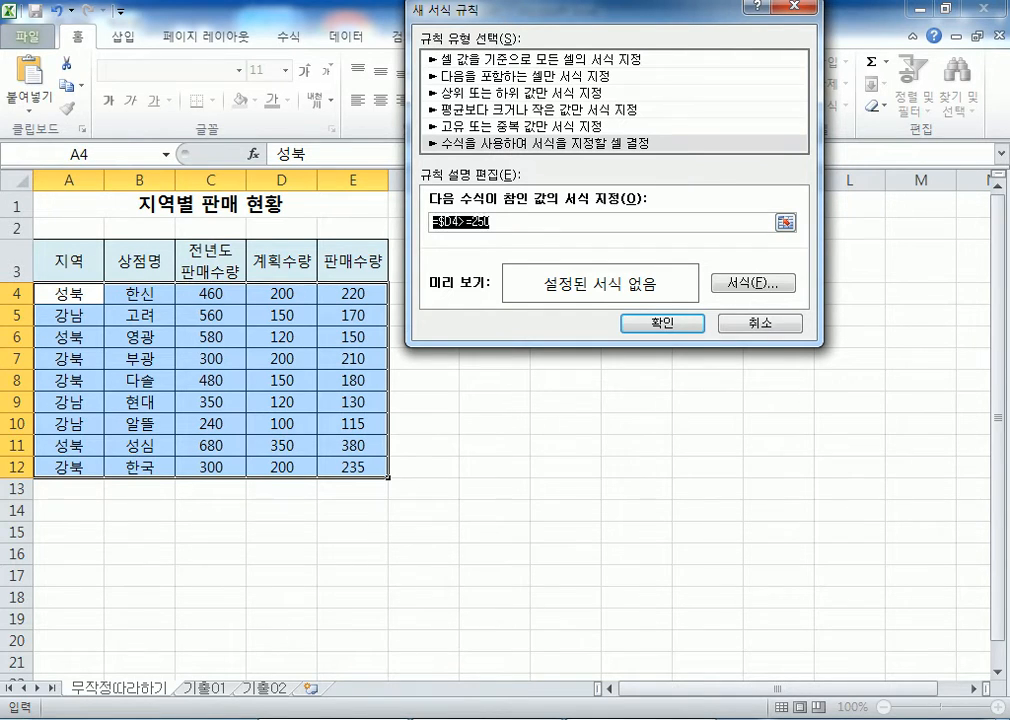
{"action": "left_click", "coordinate": [290, 718]}
{"action": "key", "text": "ctrl+v"}
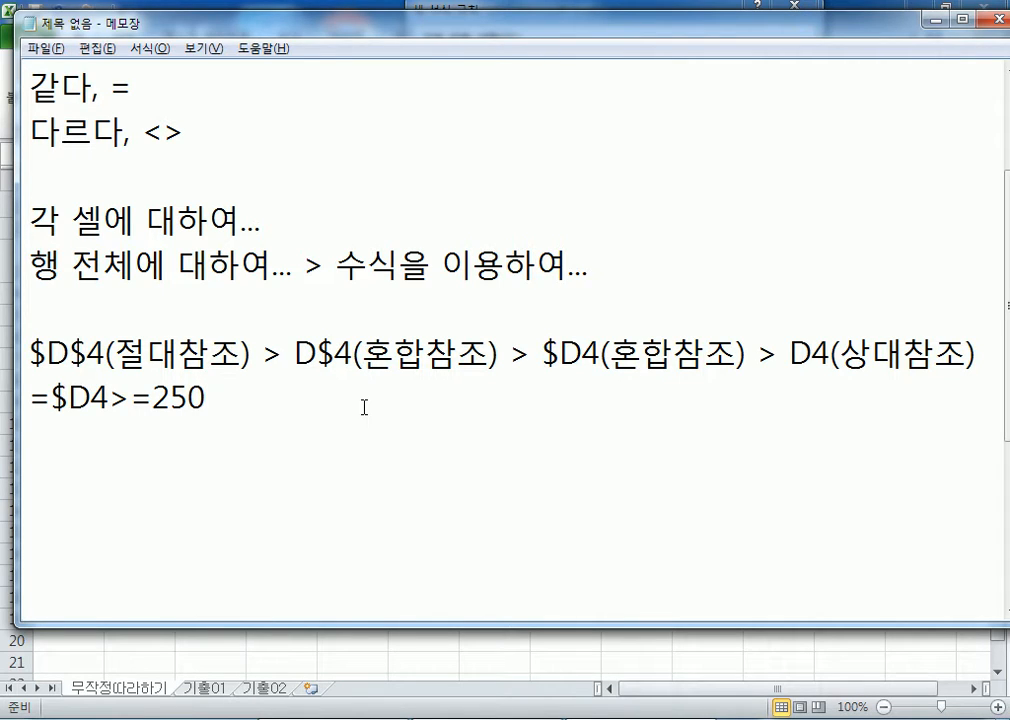
{"action": "type", "text": "("}
{"action": "type", "text": "계ㅎ"}
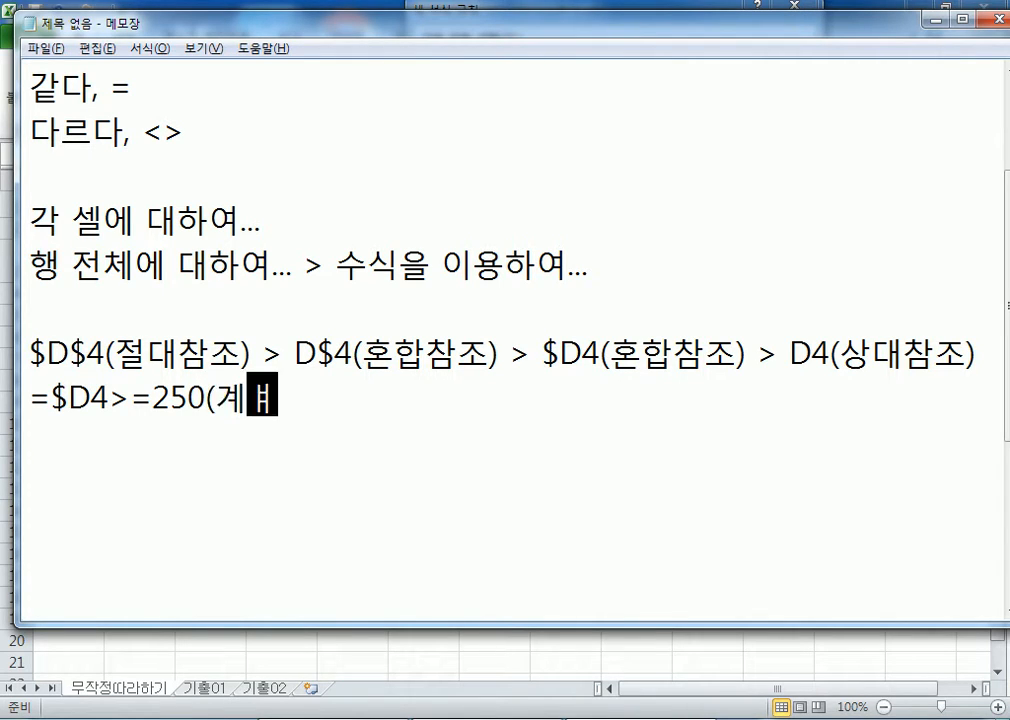
{"action": "type", "text": "획수량이 "}
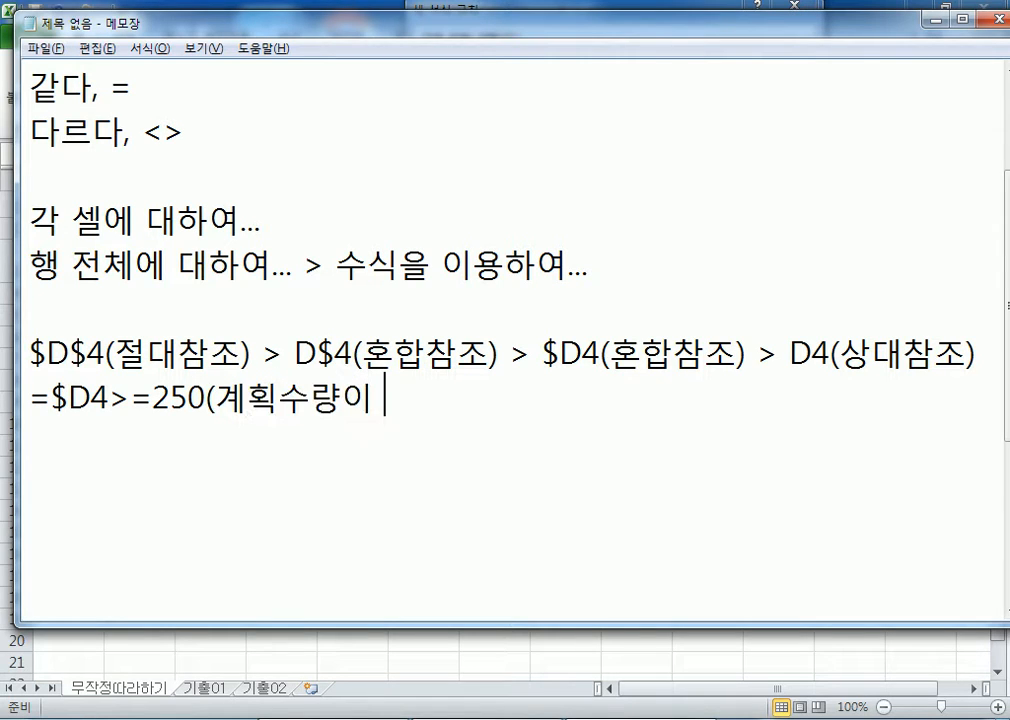
{"action": "type", "text": "250 이상이"}
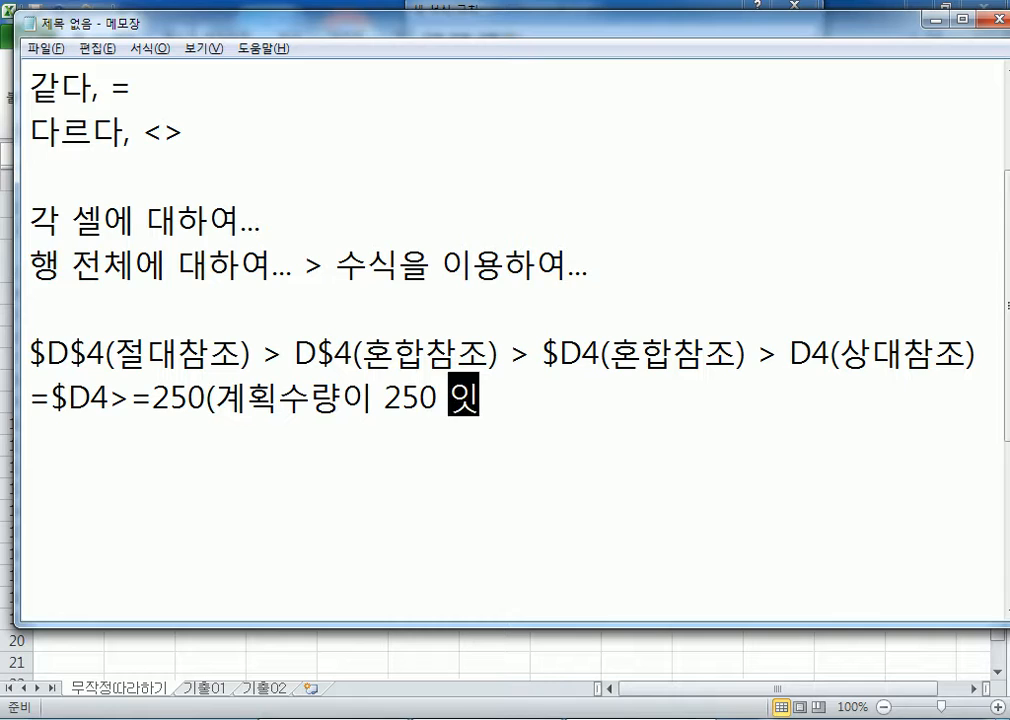
{"action": "type", "text": "라면)"}
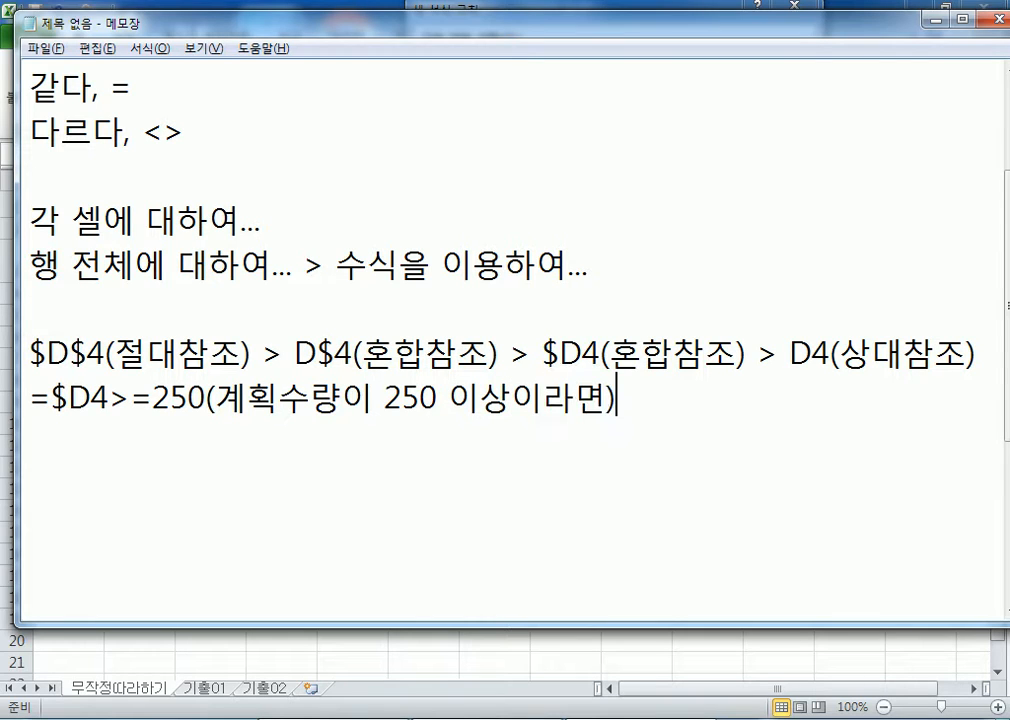
Add a new line below the formula note and replace the explanation's parentheses with a colon separator after =$D4>=250
{"action": "key", "text": "Return"}
{"action": "key", "text": "Up"}
{"action": "key", "text": "Right"}
{"action": "key", "text": "Right"}
{"action": "key", "text": "Right"}
{"action": "key", "text": "Right"}
{"action": "key", "text": "Right"}
{"action": "key", "text": "Right"}
{"action": "key", "text": "Right"}
{"action": "key", "text": "Right"}
{"action": "key", "text": "Right"}
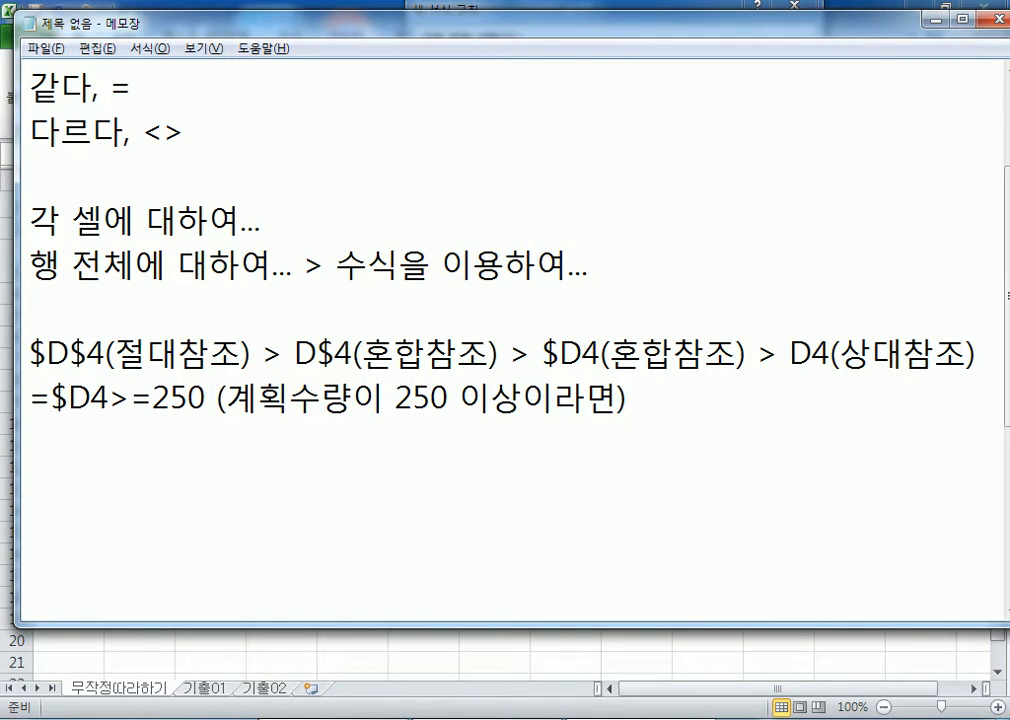
{"action": "type", "text": ":"}
{"action": "key", "text": "Delete"}
{"action": "key", "text": "End"}
{"action": "key", "text": "BackSpace"}
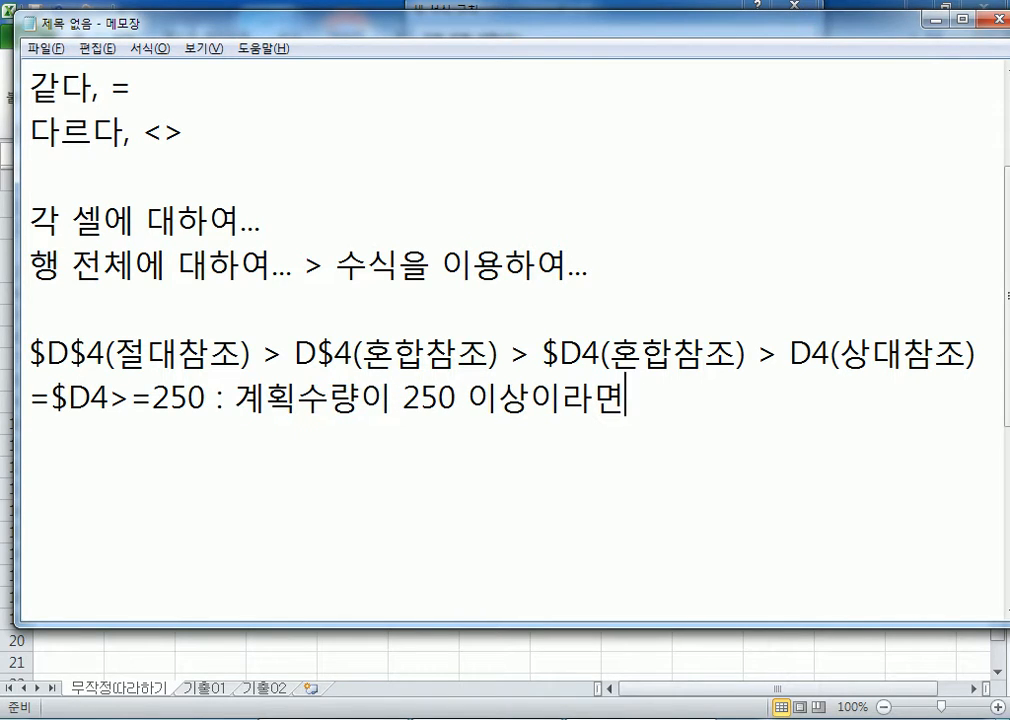
{"action": "key", "text": "Down"}
Compare the $ sign in the =$D4>=250 note with the D$4, $D$4 and D4 entries by highlighting them
{"action": "left_click_drag", "start_coordinate": [49, 398], "coordinate": [73, 400]}
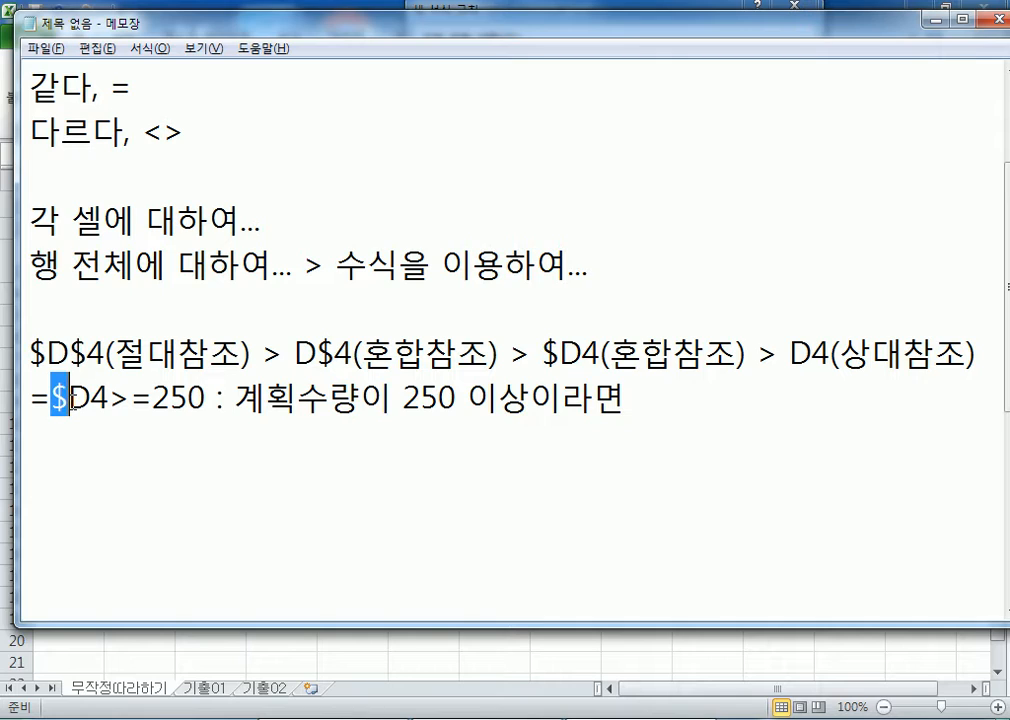
{"action": "left_click_drag", "start_coordinate": [293, 356], "coordinate": [437, 348]}
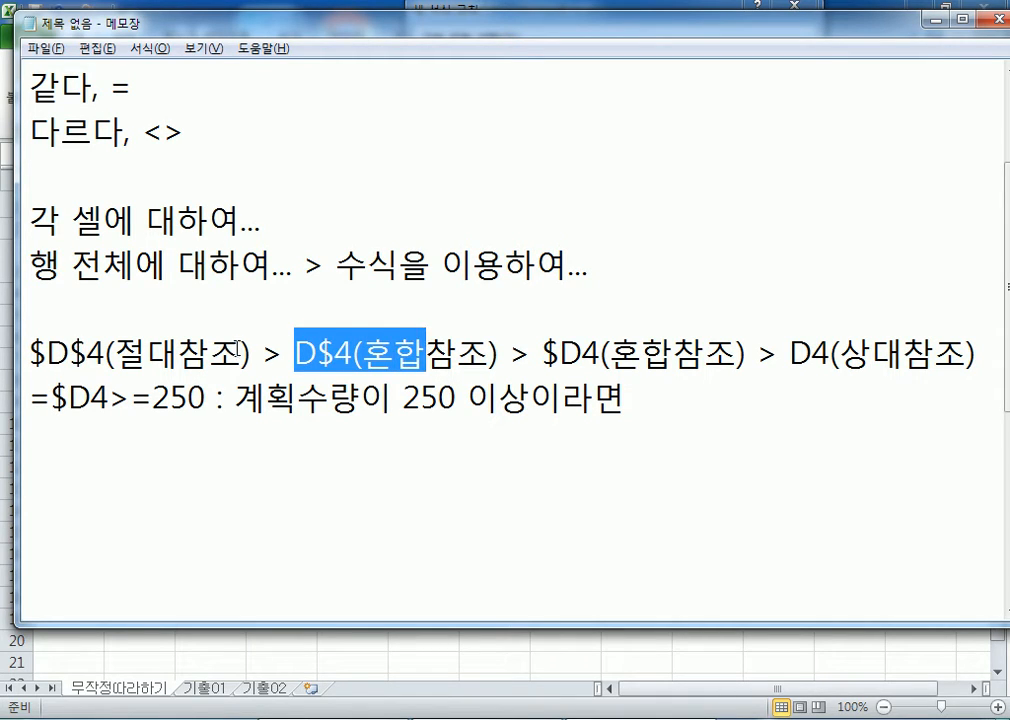
{"action": "left_click_drag", "start_coordinate": [243, 356], "coordinate": [46, 356]}
{"action": "left_click_drag", "start_coordinate": [792, 354], "coordinate": [935, 354]}
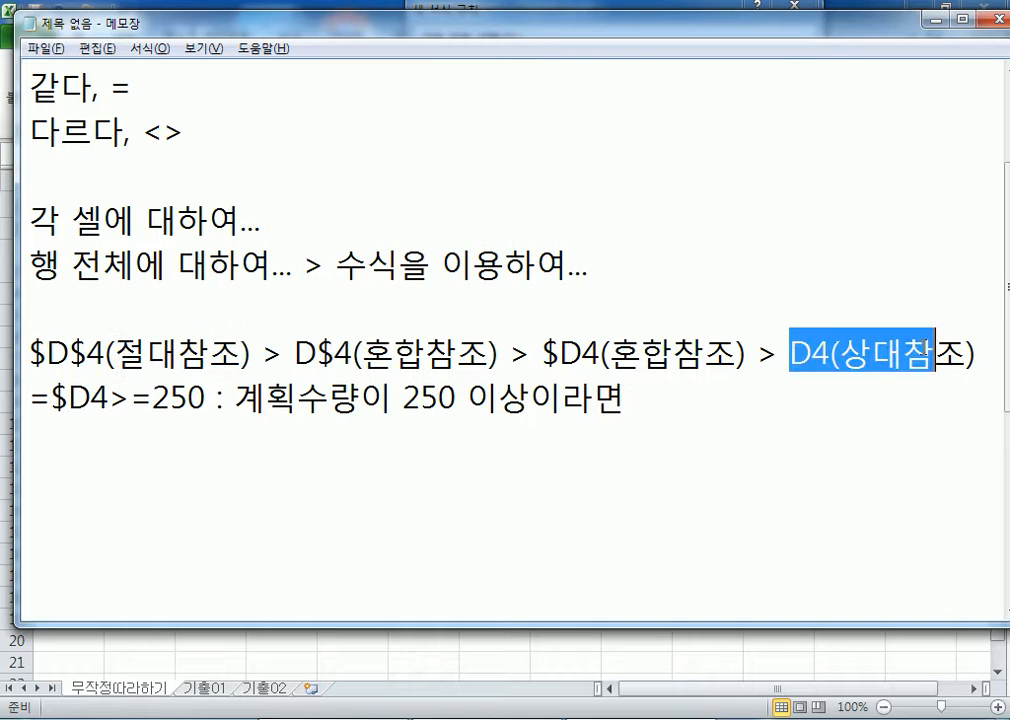
{"action": "left_click_drag", "start_coordinate": [66, 404], "coordinate": [52, 400]}
{"action": "left_click", "coordinate": [75, 432]}
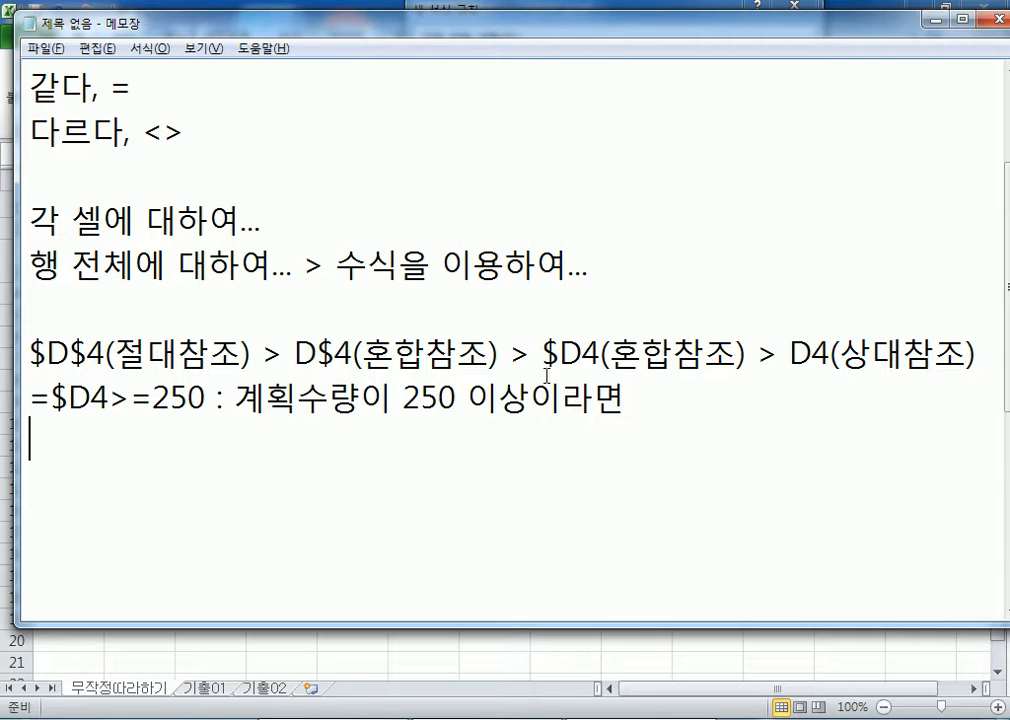
Switch to Excel and examine the comparison operators of the 다음을 포함하는 셀만 서식 지정 rule type
{"action": "key", "text": "alt+Tab"}
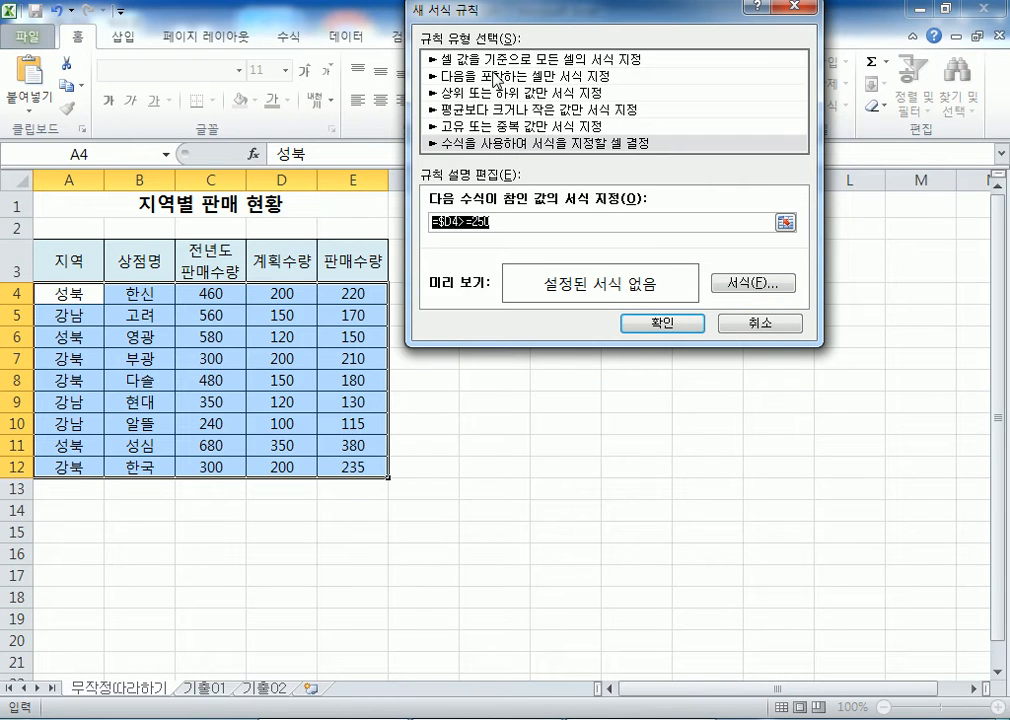
{"action": "left_click", "coordinate": [520, 77]}
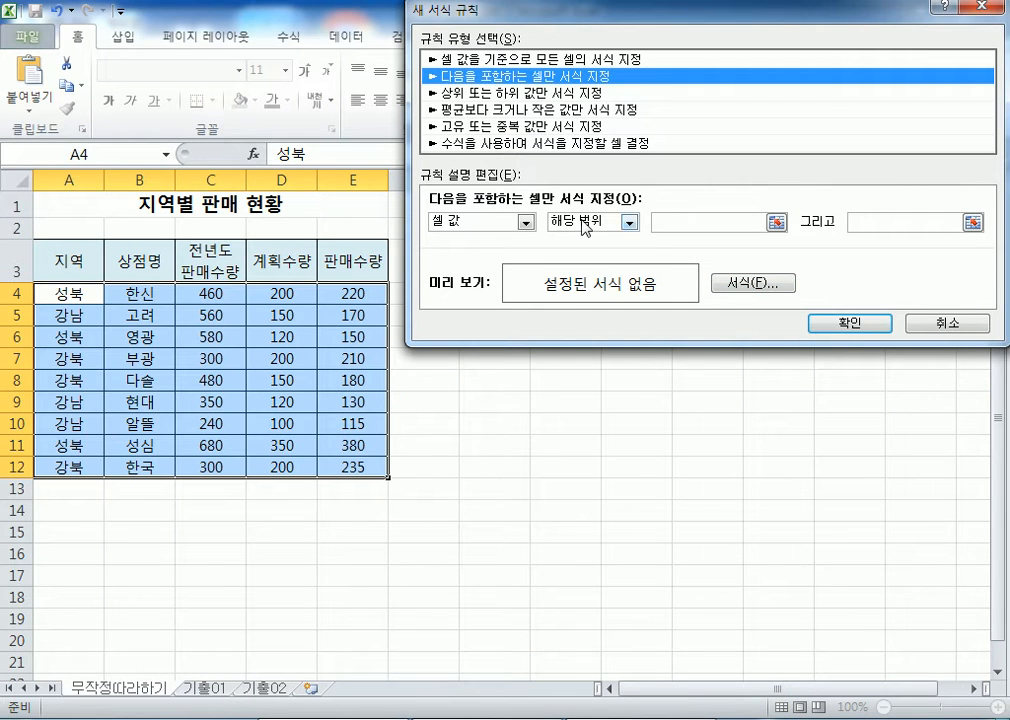
{"action": "left_click", "coordinate": [629, 222]}
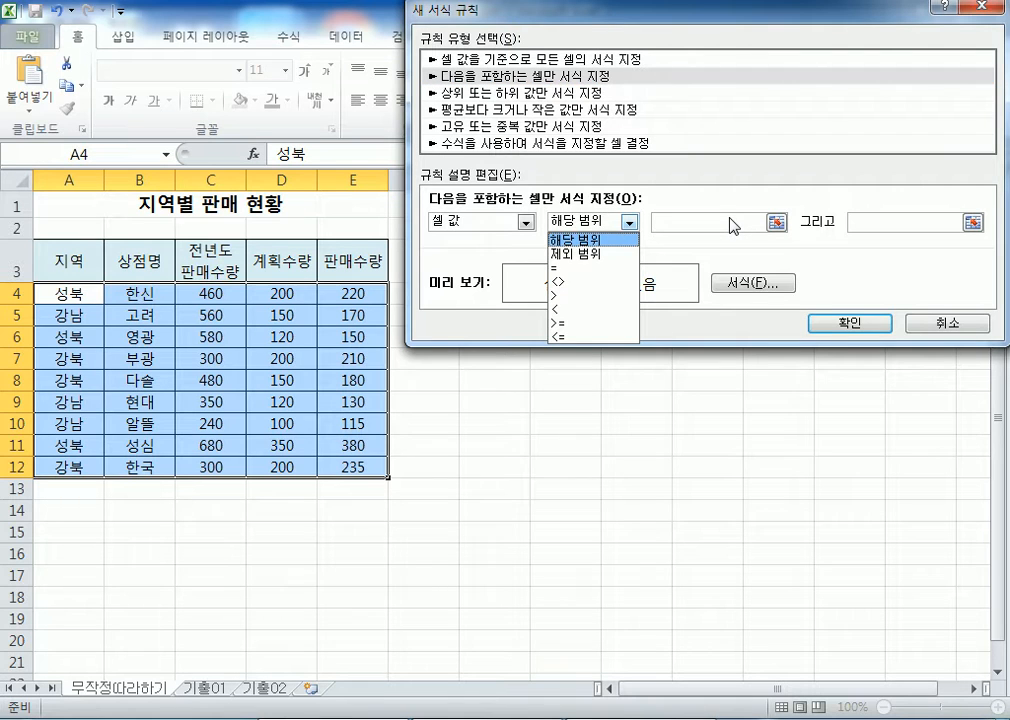
{"action": "left_click", "coordinate": [514, 168]}
{"action": "left_click", "coordinate": [484, 128]}
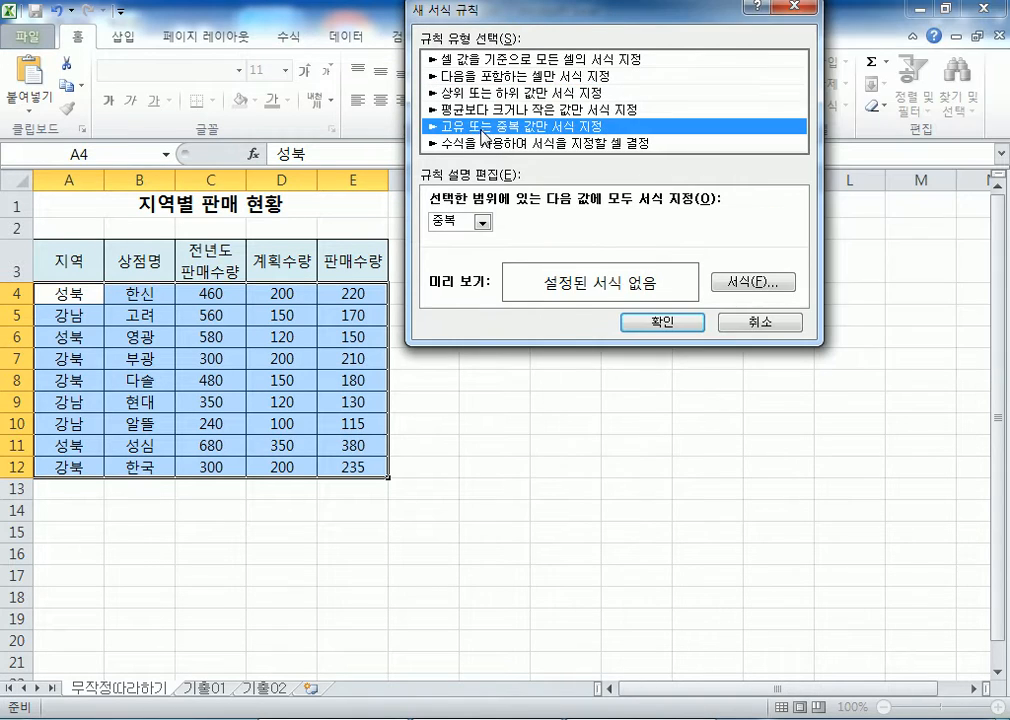
Choose the 수식을 사용하여 서식을 지정할 셀 결정 rule type and enter the formula =$D4>=250
{"action": "left_click", "coordinate": [484, 143]}
{"action": "key", "text": "Tab"}
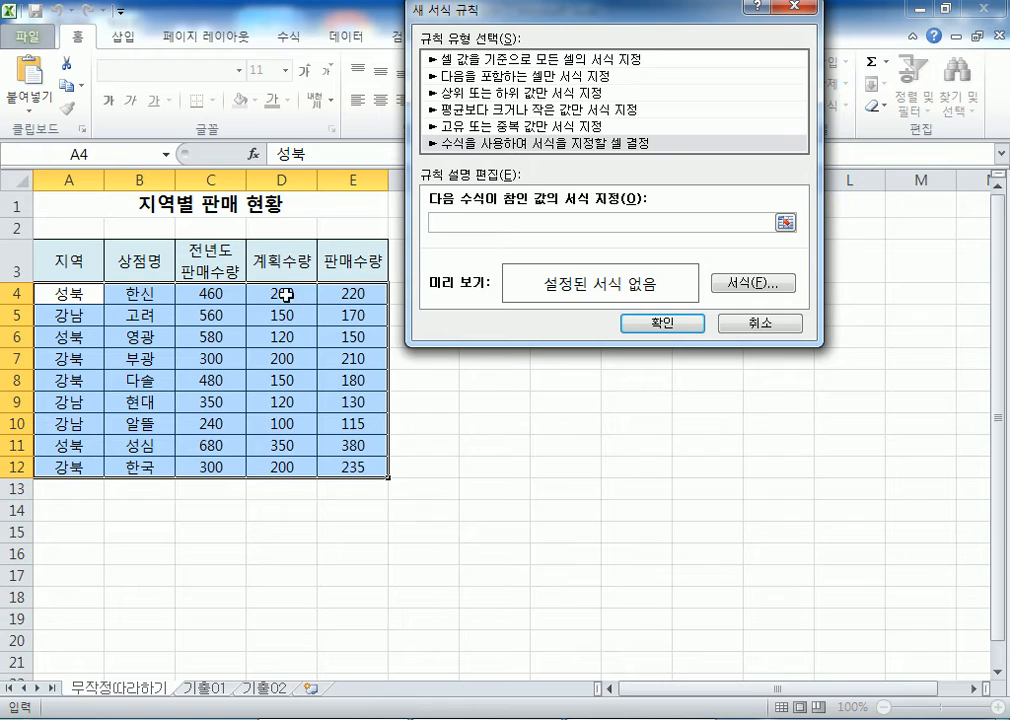
{"action": "type", "text": "=$D4>=250"}
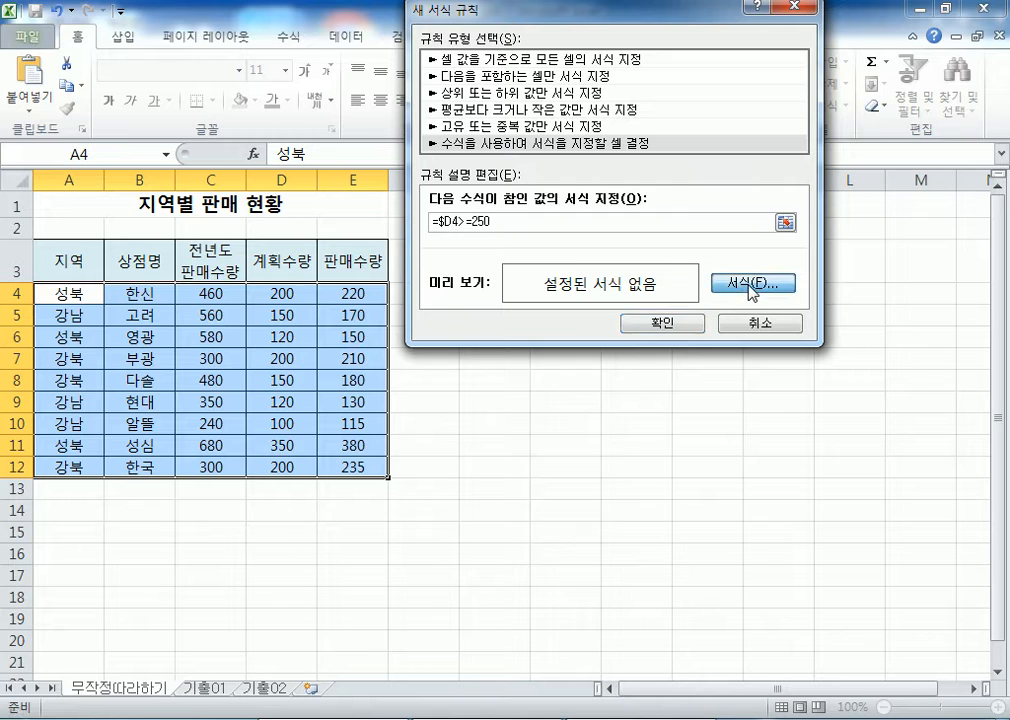
Give the rule a 실선 underline and 굵게 font style, and apply it to A4:E12
{"action": "left_click", "coordinate": [752, 288]}
{"action": "left_click", "coordinate": [510, 42]}
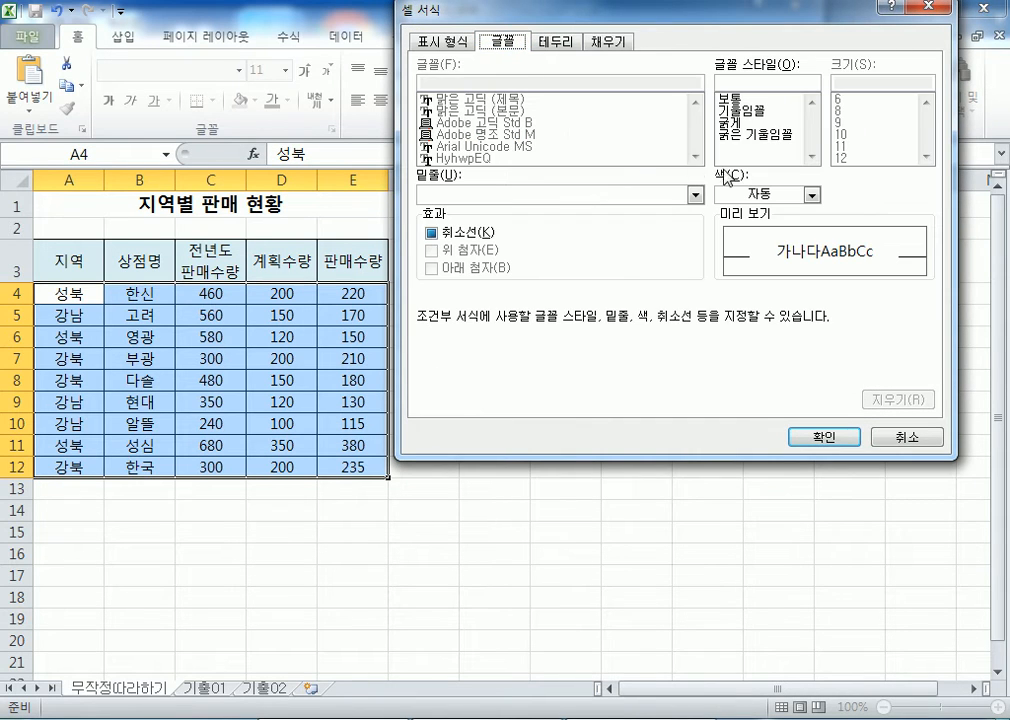
{"action": "left_click", "coordinate": [523, 195]}
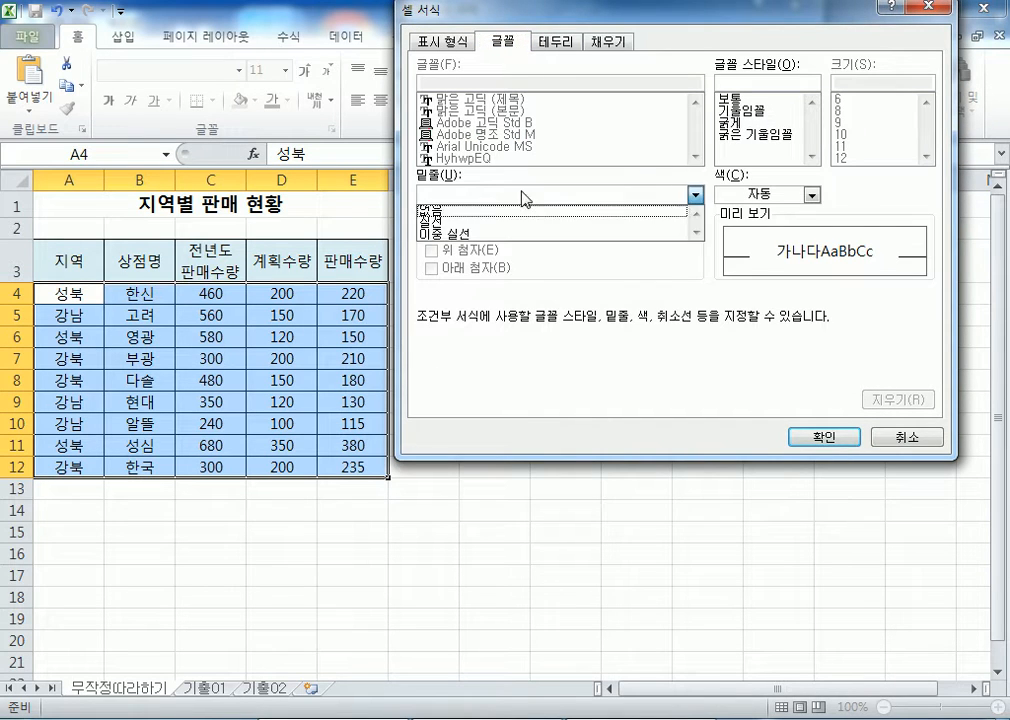
{"action": "left_click", "coordinate": [481, 228]}
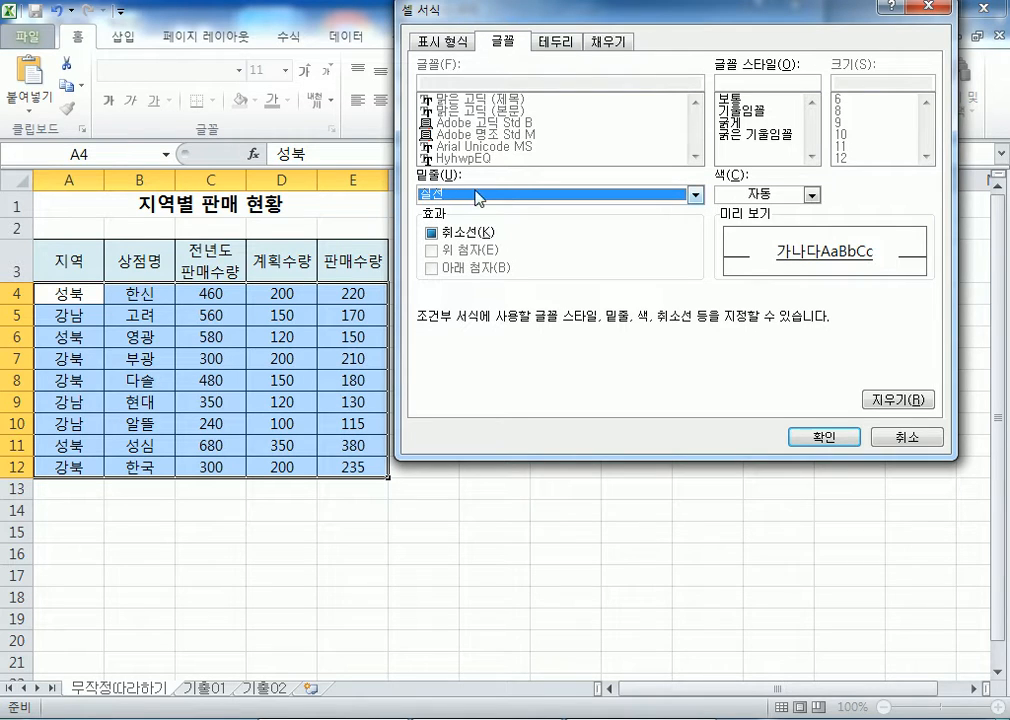
{"action": "left_click", "coordinate": [741, 123]}
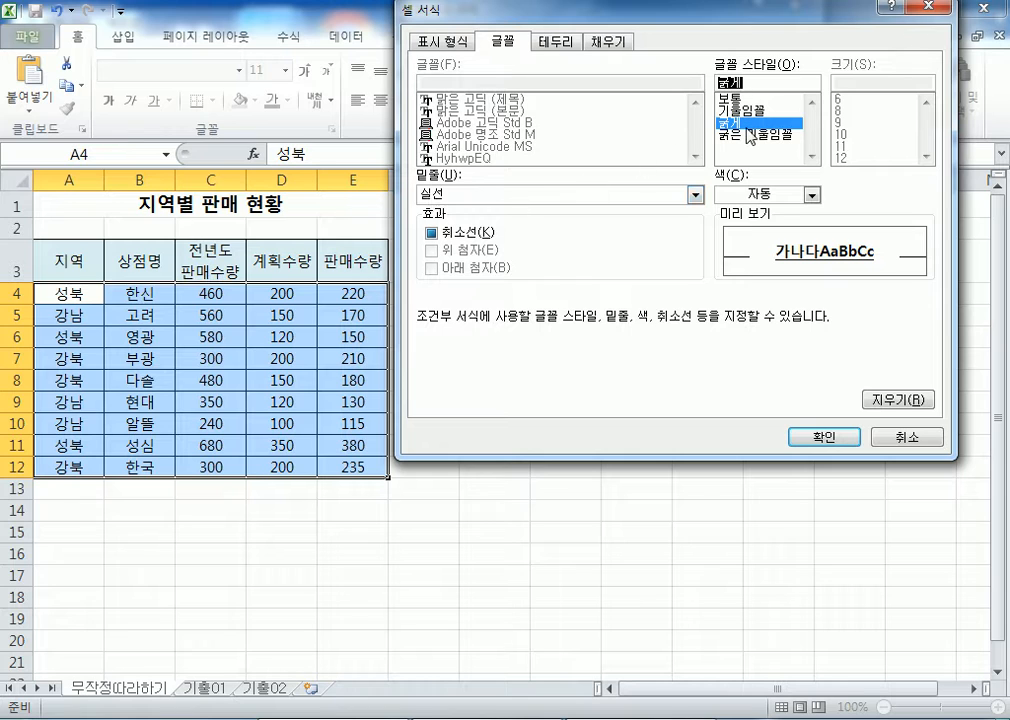
{"action": "left_click", "coordinate": [826, 439]}
{"action": "left_click", "coordinate": [664, 324]}
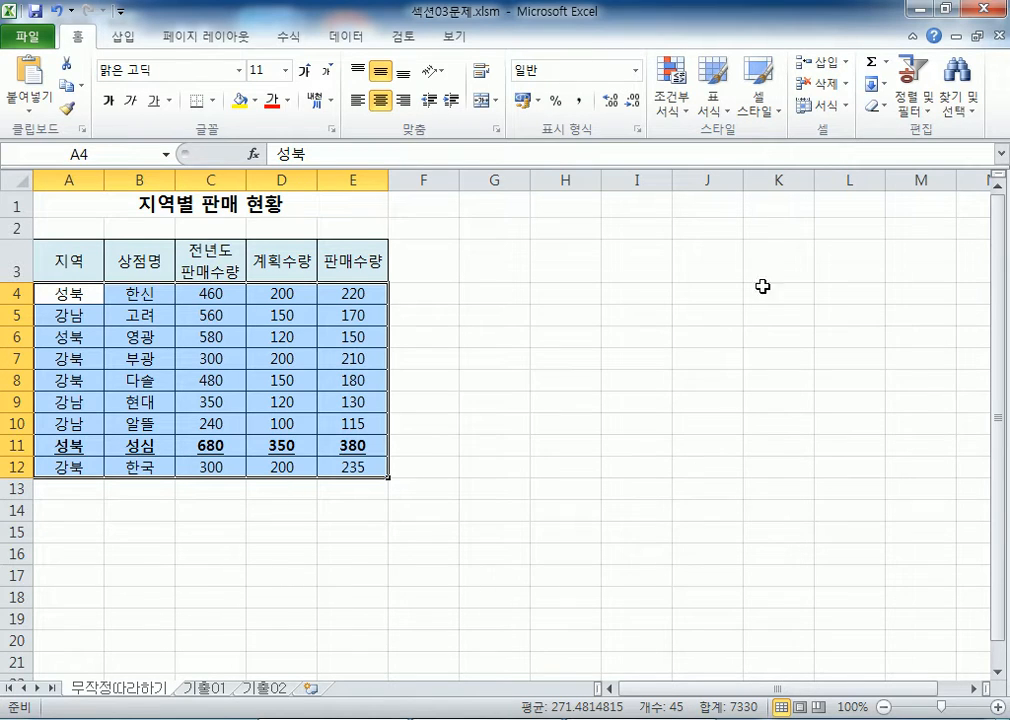
Start a new conditional formatting rule for A4:E12 using the 수식을 사용하여 서식을 지정할 셀 결정 rule type
{"action": "left_click", "coordinate": [680, 104]}
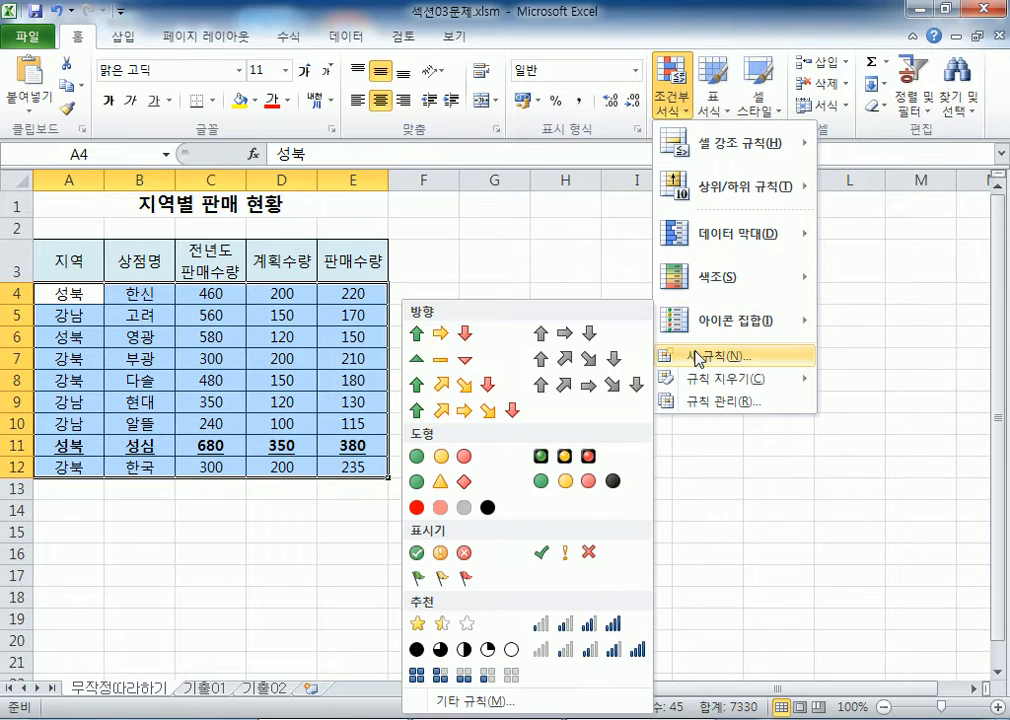
{"action": "left_click", "coordinate": [697, 358]}
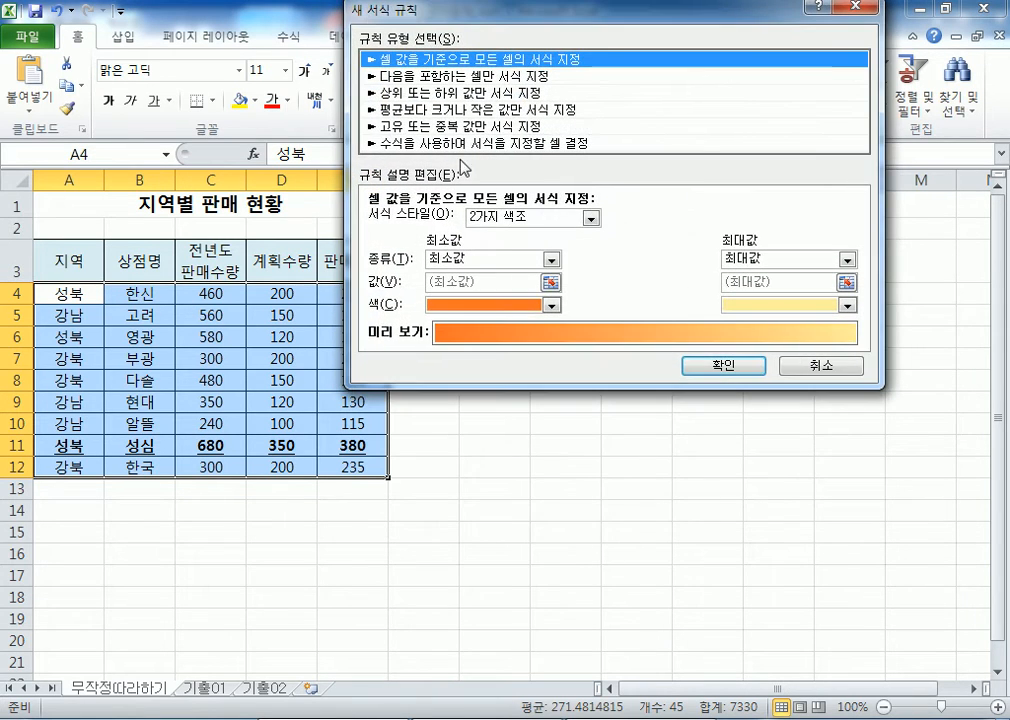
{"action": "left_click", "coordinate": [460, 143]}
{"action": "left_click_drag", "start_coordinate": [509, 22], "coordinate": [604, 57]}
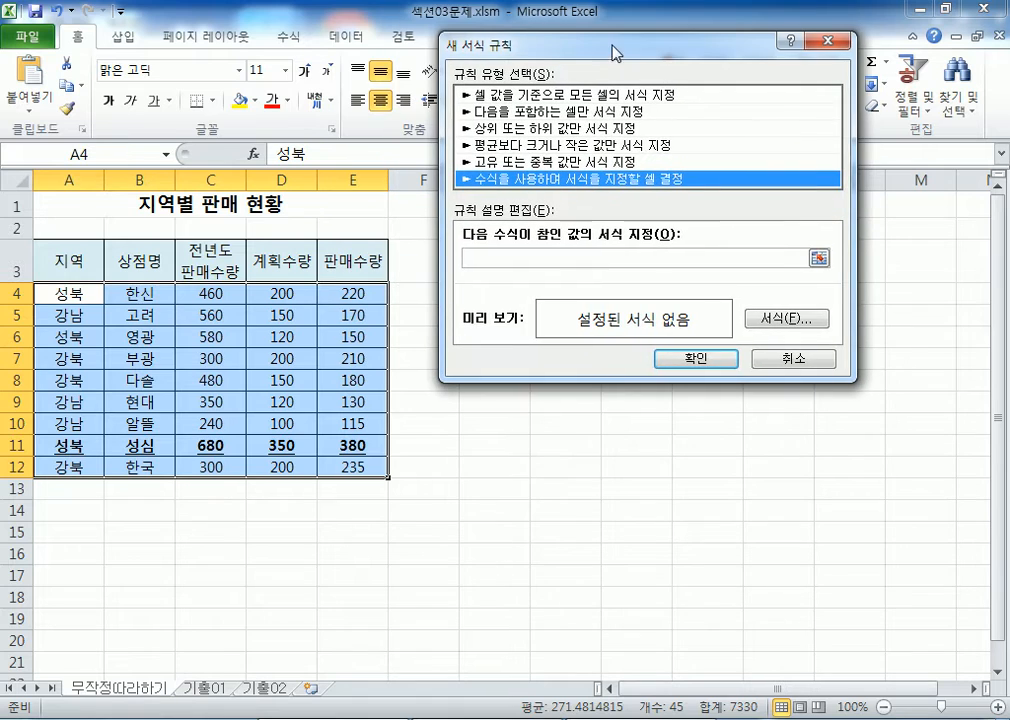
{"action": "left_click", "coordinate": [491, 259]}
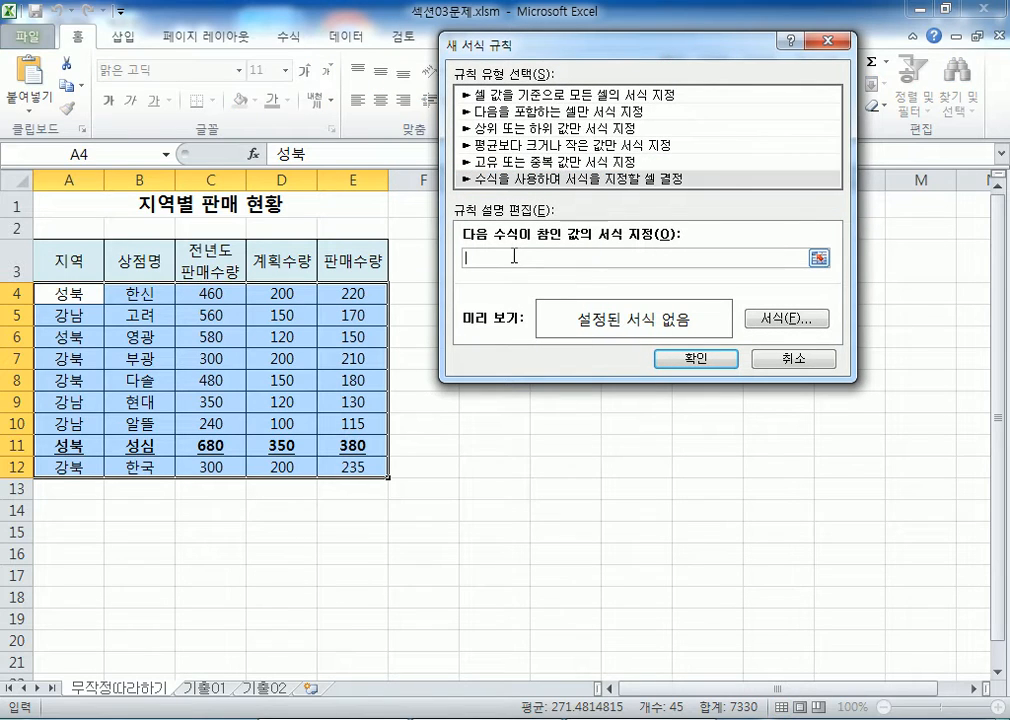
Try inserting D4 into the rule formula and cycling its reference through $D$4, D$4 and $D4, clearing the formula each time
{"action": "left_click", "coordinate": [287, 293]}
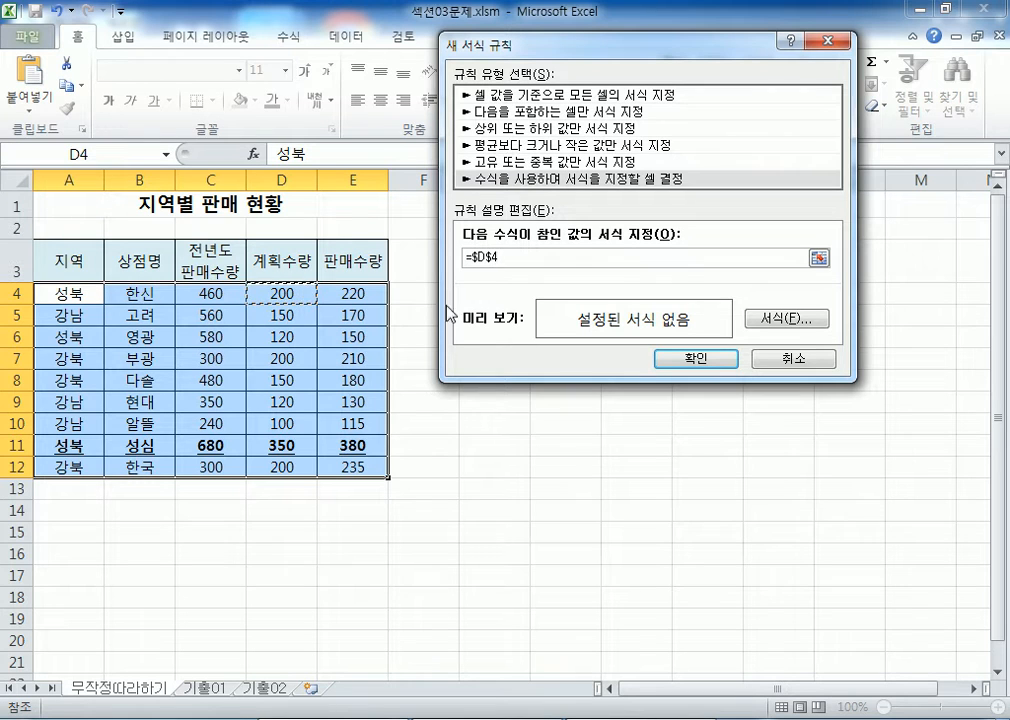
{"action": "key", "text": "F4"}
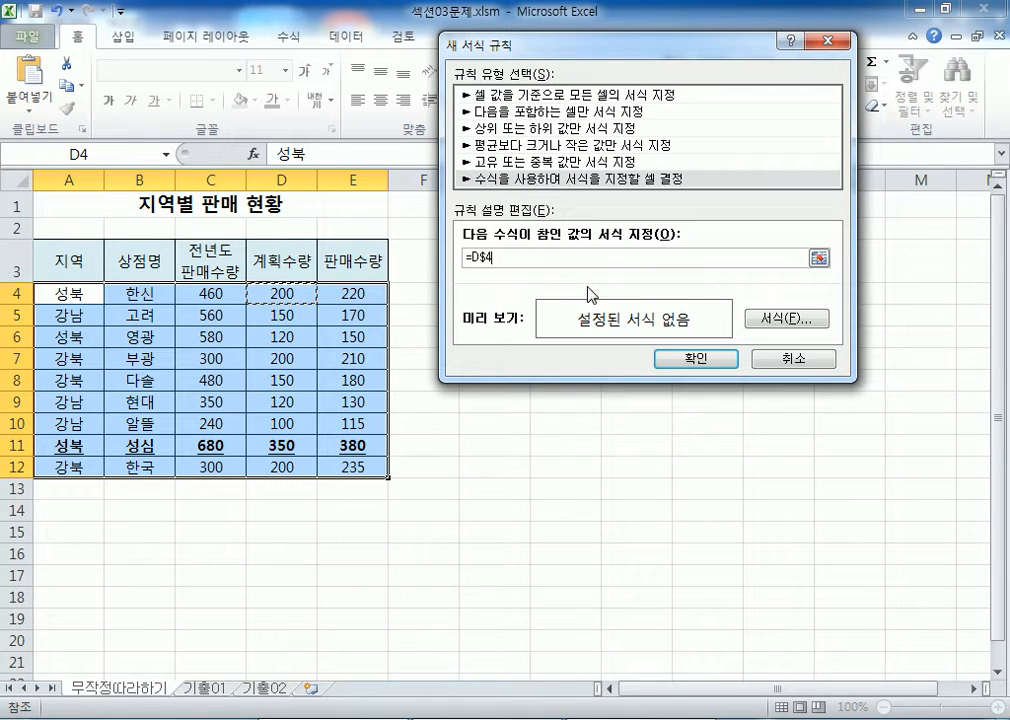
{"action": "key", "text": "BackSpace"}
{"action": "key", "text": "BackSpace"}
{"action": "key", "text": "BackSpace"}
{"action": "key", "text": "BackSpace"}
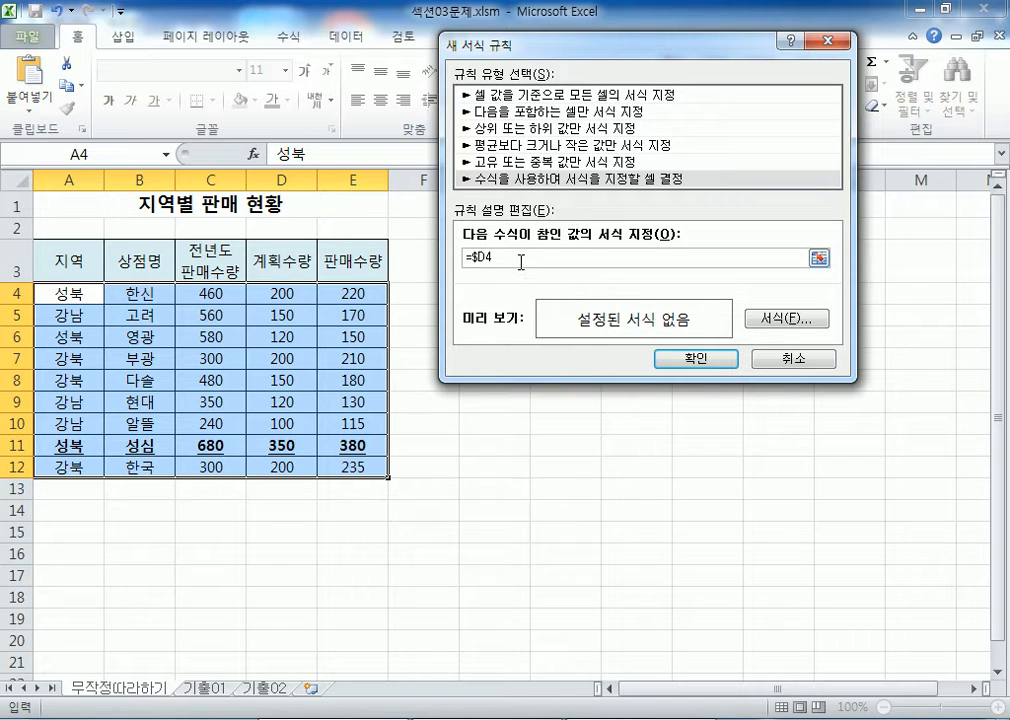
{"action": "left_click_drag", "start_coordinate": [520, 261], "coordinate": [349, 299]}
{"action": "key", "text": "BackSpace"}
{"action": "left_click", "coordinate": [285, 294]}
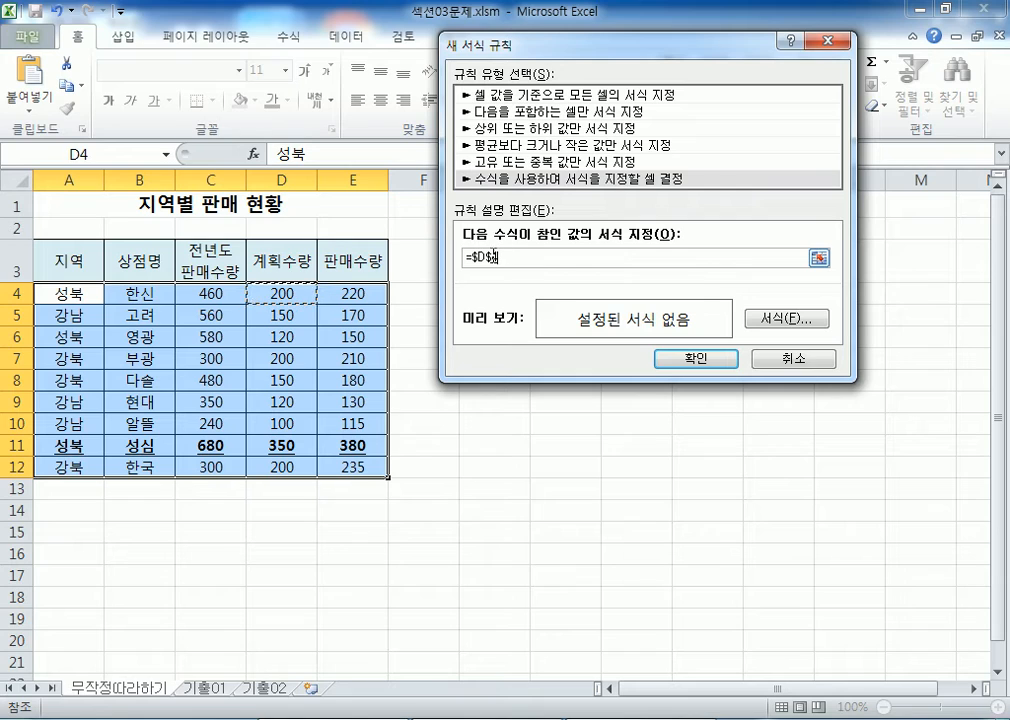
{"action": "left_click", "coordinate": [500, 260]}
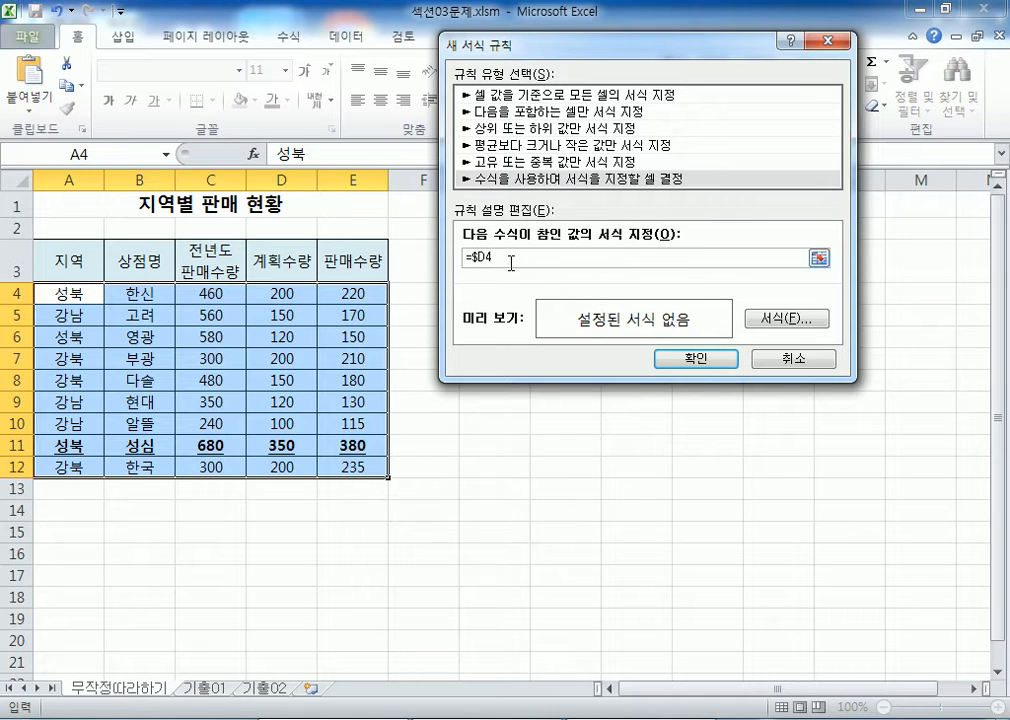
{"action": "left_click_drag", "start_coordinate": [512, 262], "coordinate": [422, 261]}
{"action": "key", "text": "BackSpace"}
Enter the rule formula =$D4<150, referring to the first 계획수량 value with only the column fixed
{"action": "left_click", "coordinate": [302, 291]}
{"action": "key", "text": "F4"}
{"action": "key", "text": "F4"}
{"action": "type", "text": "<150"}
Copy the formula to the Notepad notes and complete the line as "=$D4<150 : 계획수량이 150 미만이라면"
{"action": "left_click_drag", "start_coordinate": [522, 257], "coordinate": [424, 257]}
{"action": "left_click", "coordinate": [372, 718]}
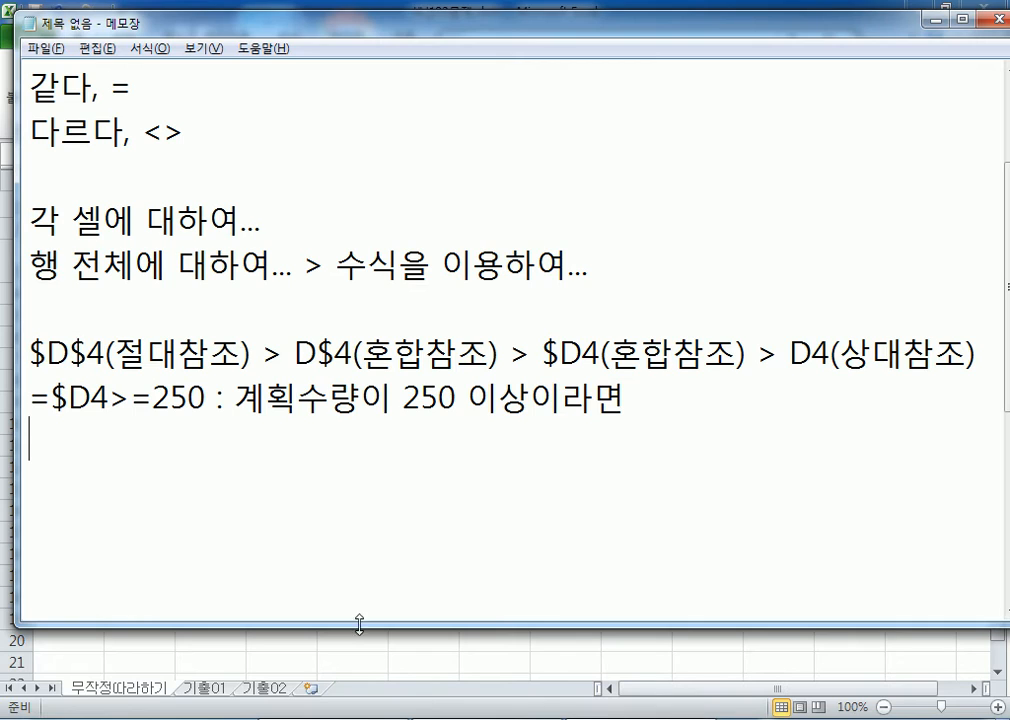
{"action": "key", "text": "ctrl+v"}
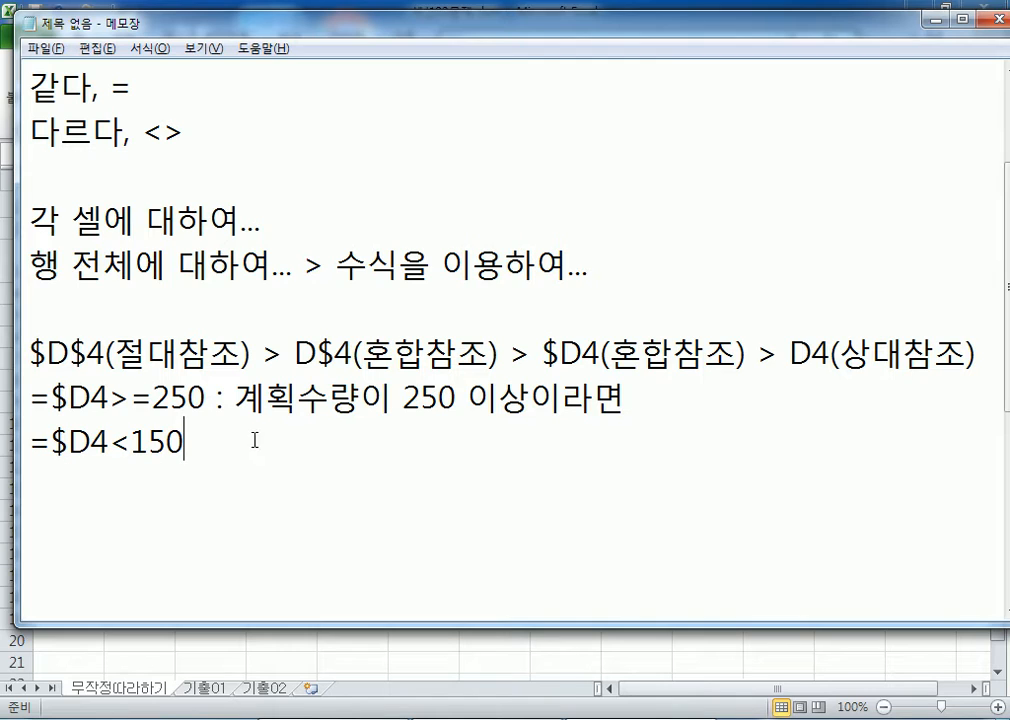
{"action": "type", "text": ": Rp"}
{"action": "key", "text": "BackSpace"}
{"action": "key", "text": "BackSpace"}
{"action": "key", "text": "Hangul"}
{"action": "type", "text": "계호"}
{"action": "type", "text": "획수량이 1"}
{"action": "type", "text": "50 미마"}
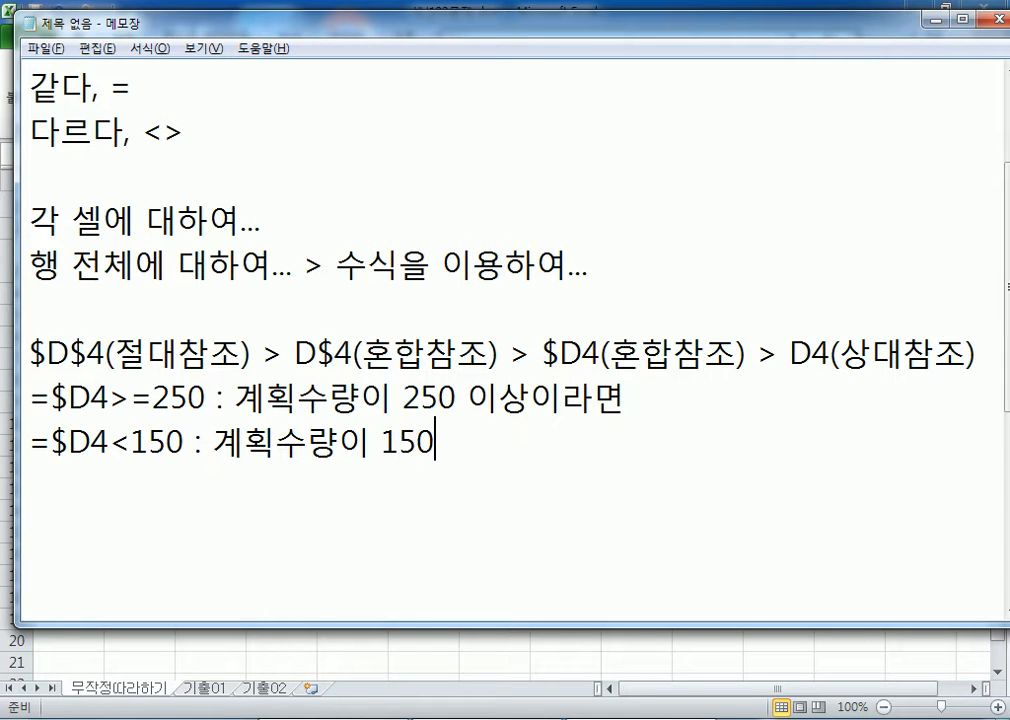
{"action": "type", "text": "만이라면"}
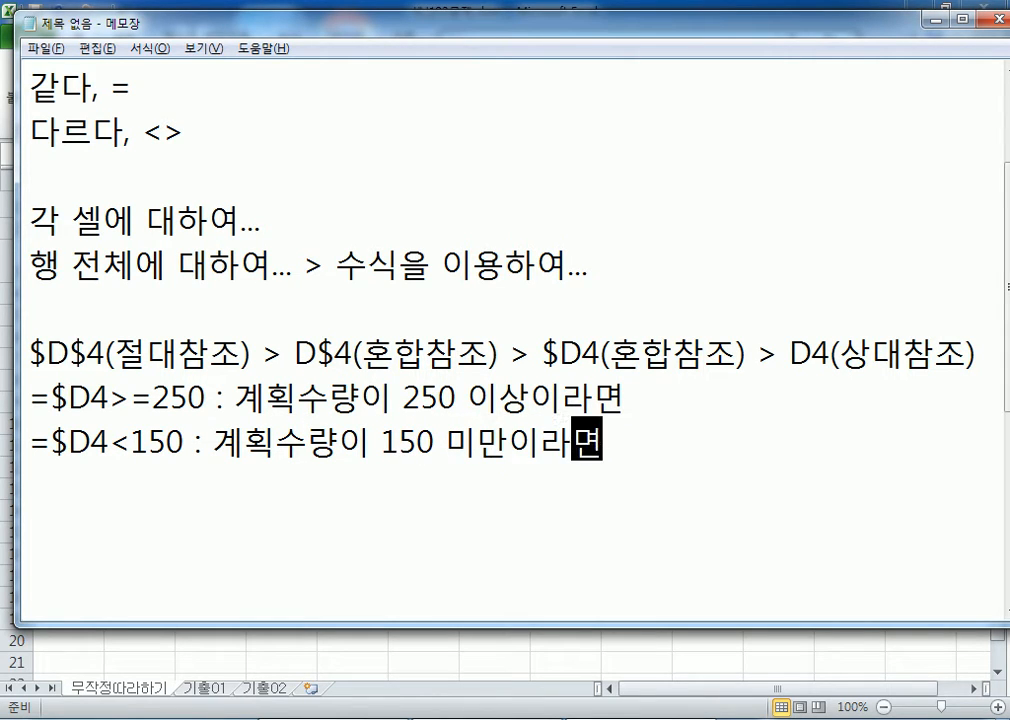
{"action": "key", "text": "Return"}
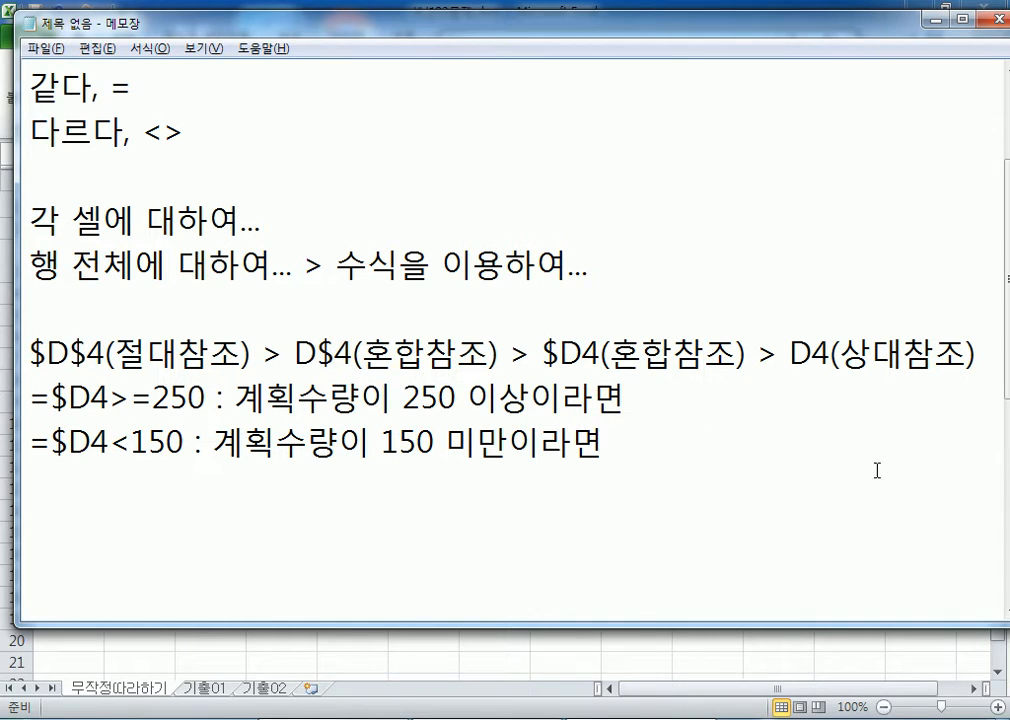
{"action": "scroll", "coordinate": [877, 470], "scroll_direction": "down", "scroll_amount": 1}
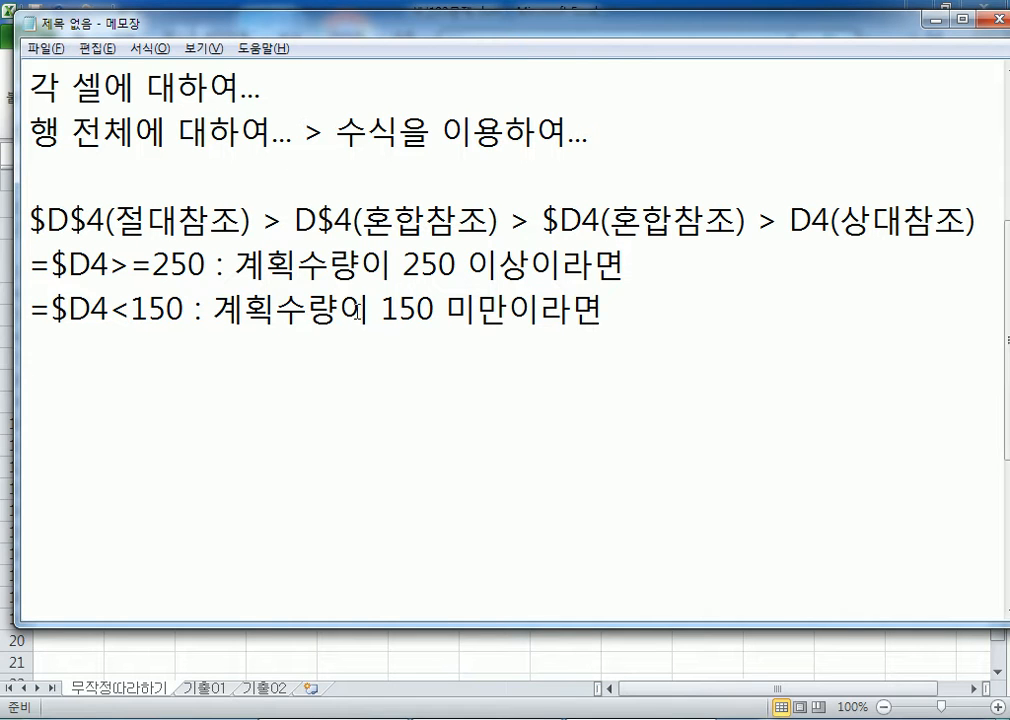
Switch to Excel, give the =$D4<150 rule a red font colour and 기울임꼴 style, and apply it to A4:E12
{"action": "mouse_move", "coordinate": [329, 705]}
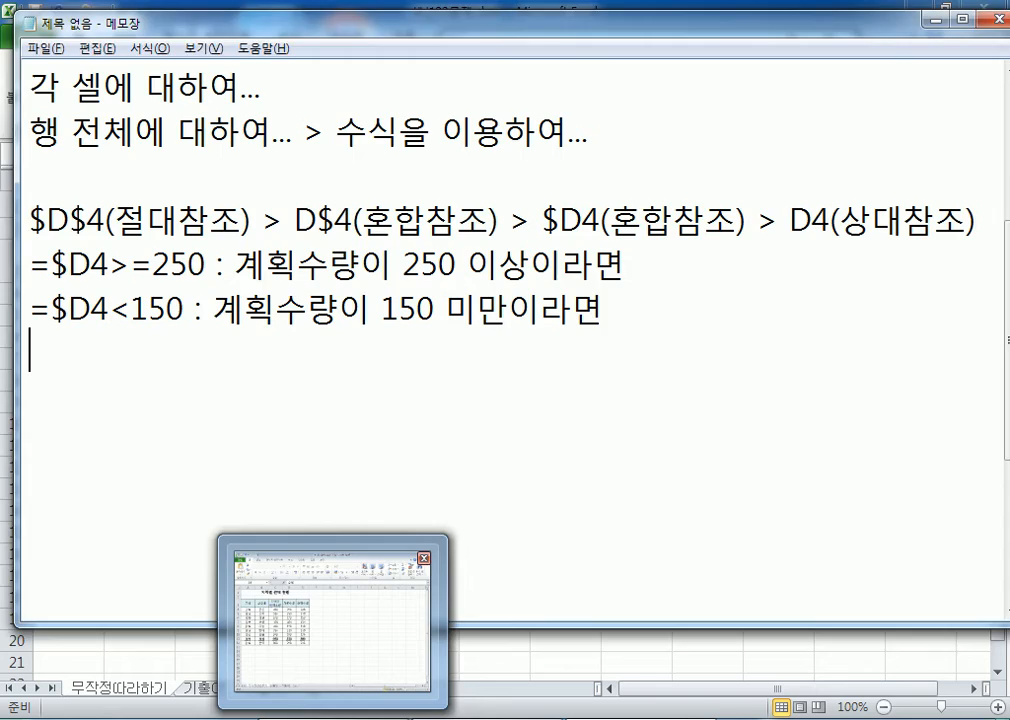
{"action": "left_click", "coordinate": [333, 625]}
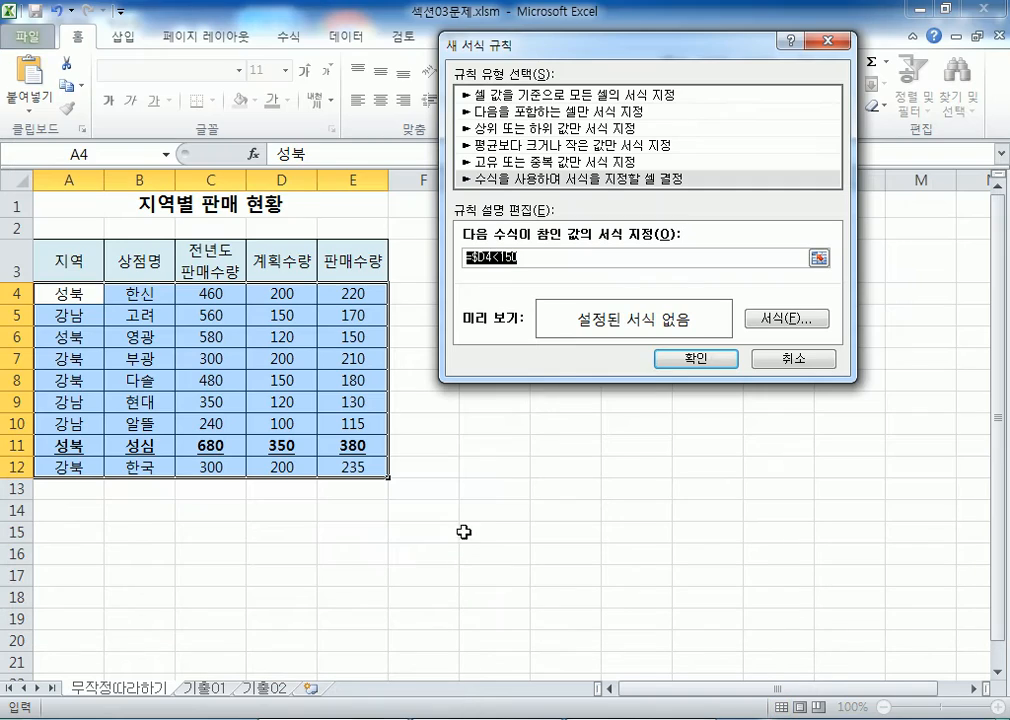
{"action": "left_click", "coordinate": [536, 258]}
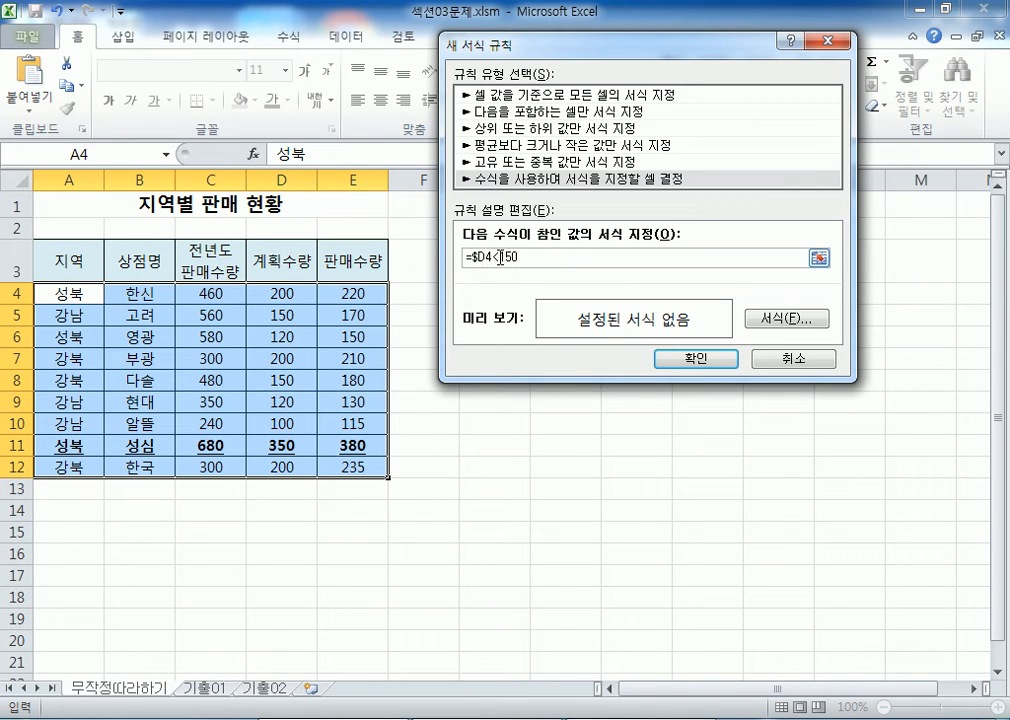
{"action": "left_click", "coordinate": [789, 320]}
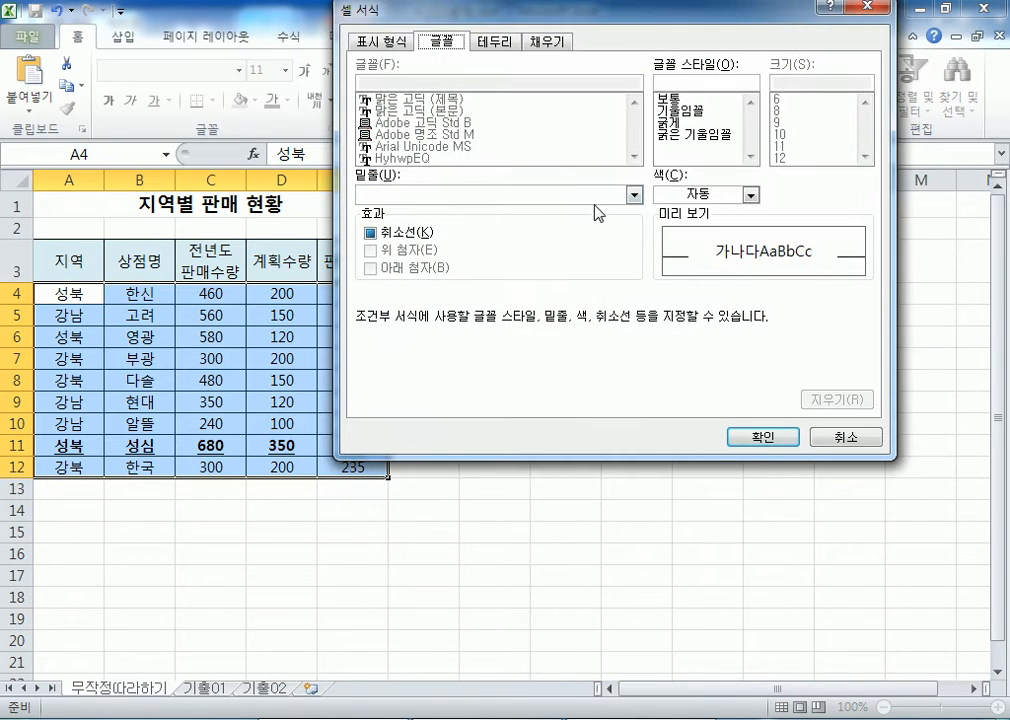
{"action": "left_click", "coordinate": [705, 194]}
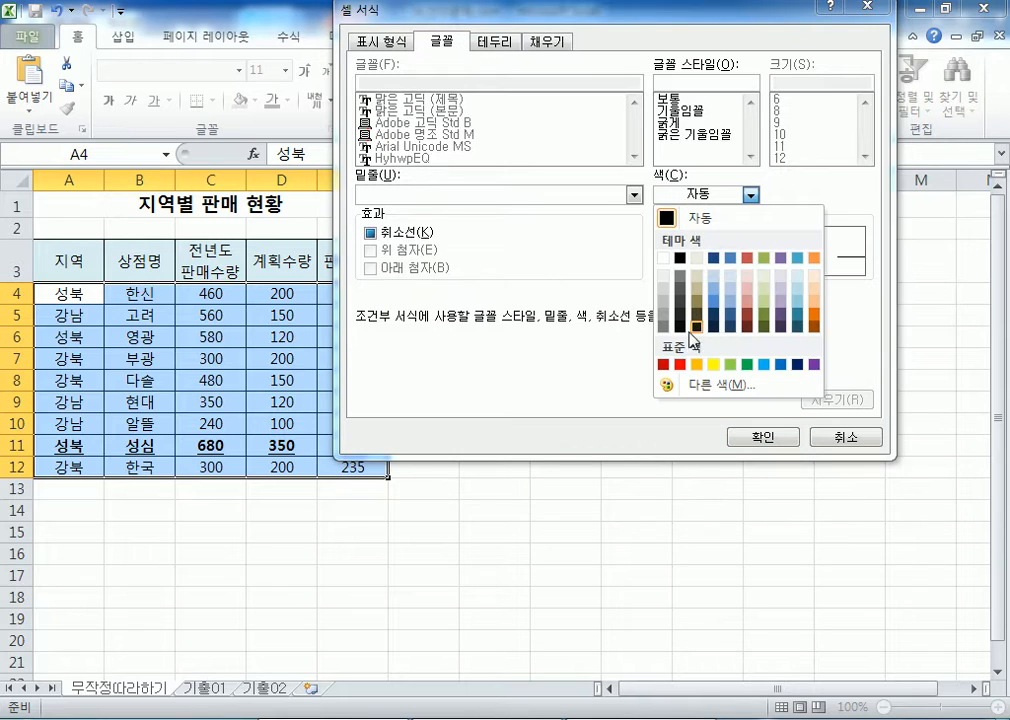
{"action": "left_click", "coordinate": [681, 363]}
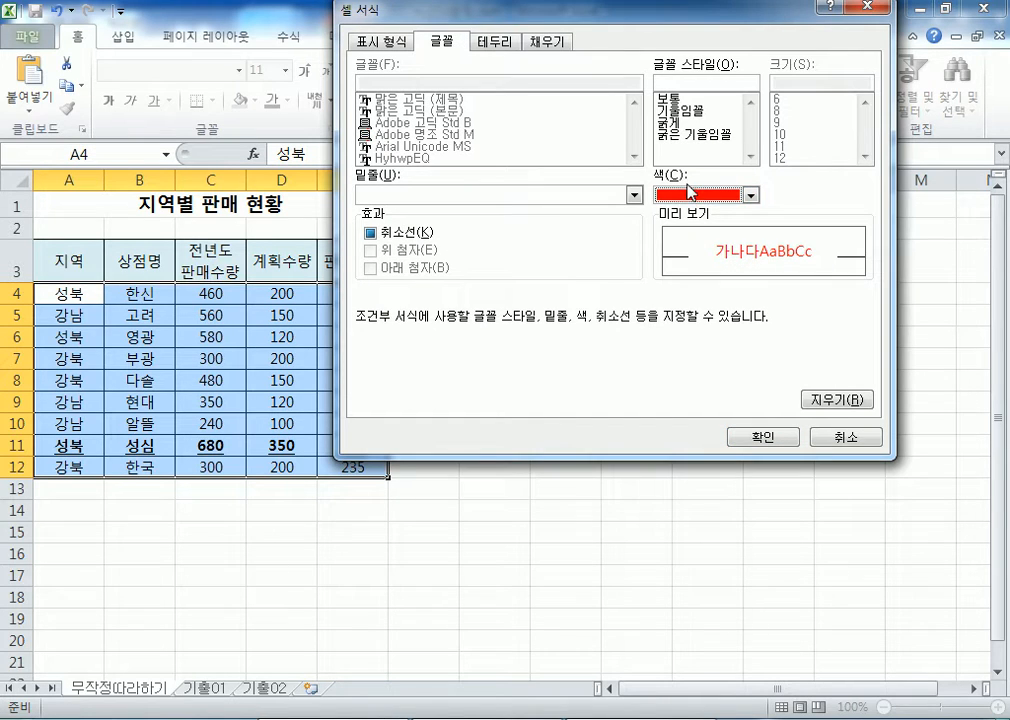
{"action": "left_click", "coordinate": [683, 111]}
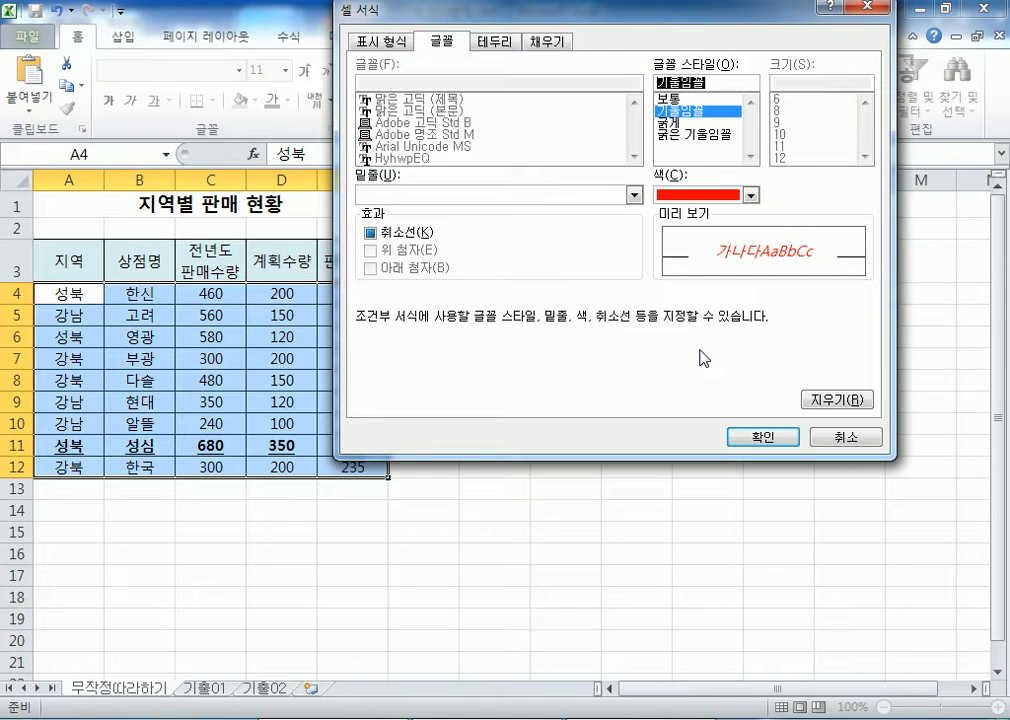
{"action": "left_click", "coordinate": [745, 438]}
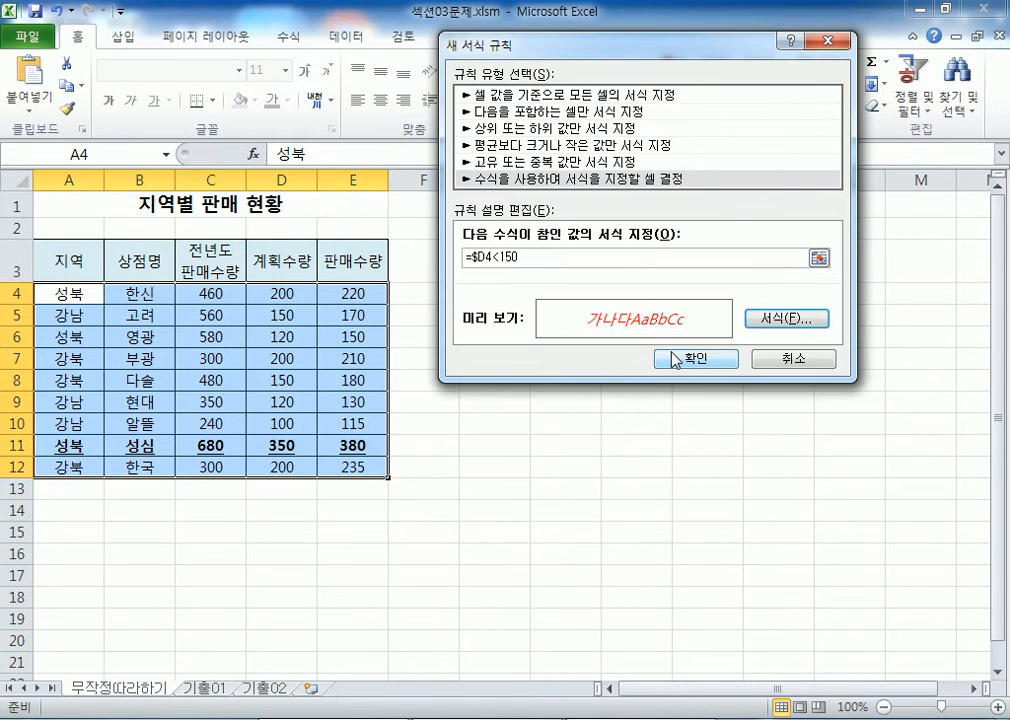
{"action": "left_click", "coordinate": [675, 356]}
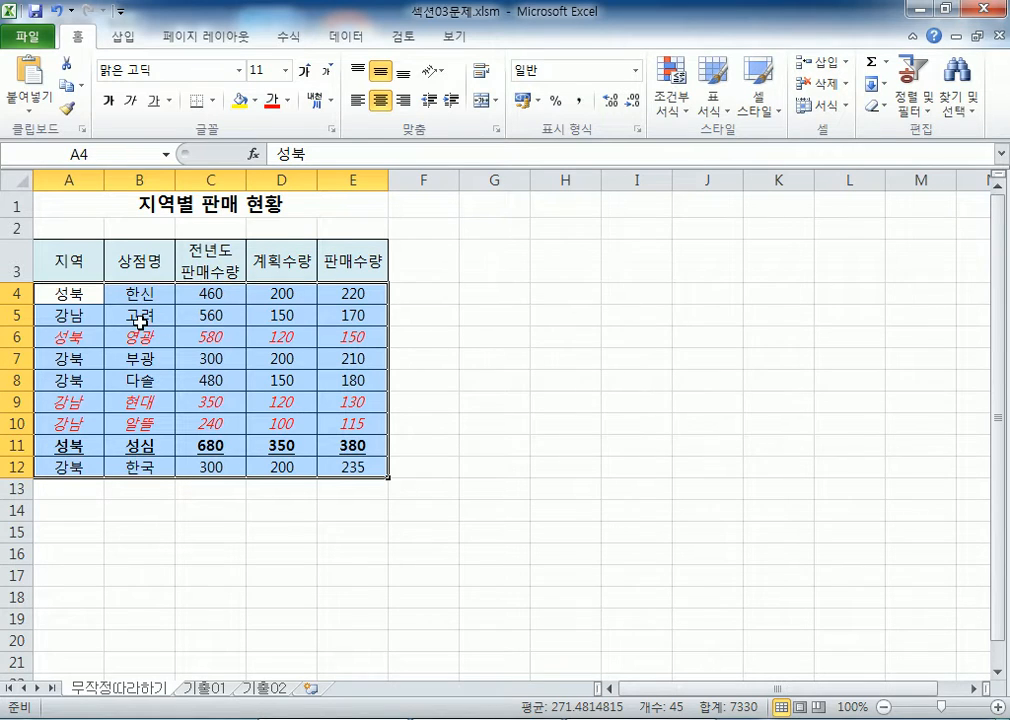
Clear the conditional formatting rules from the entire sheet and deselect the table
{"action": "left_click", "coordinate": [680, 104]}
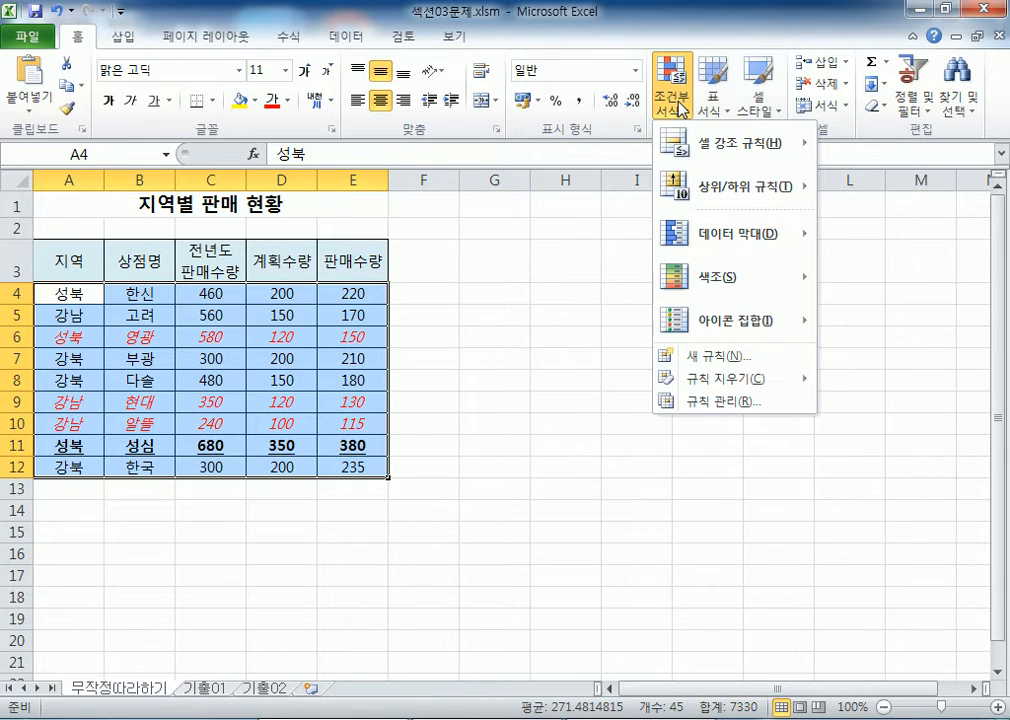
{"action": "mouse_move", "coordinate": [656, 382]}
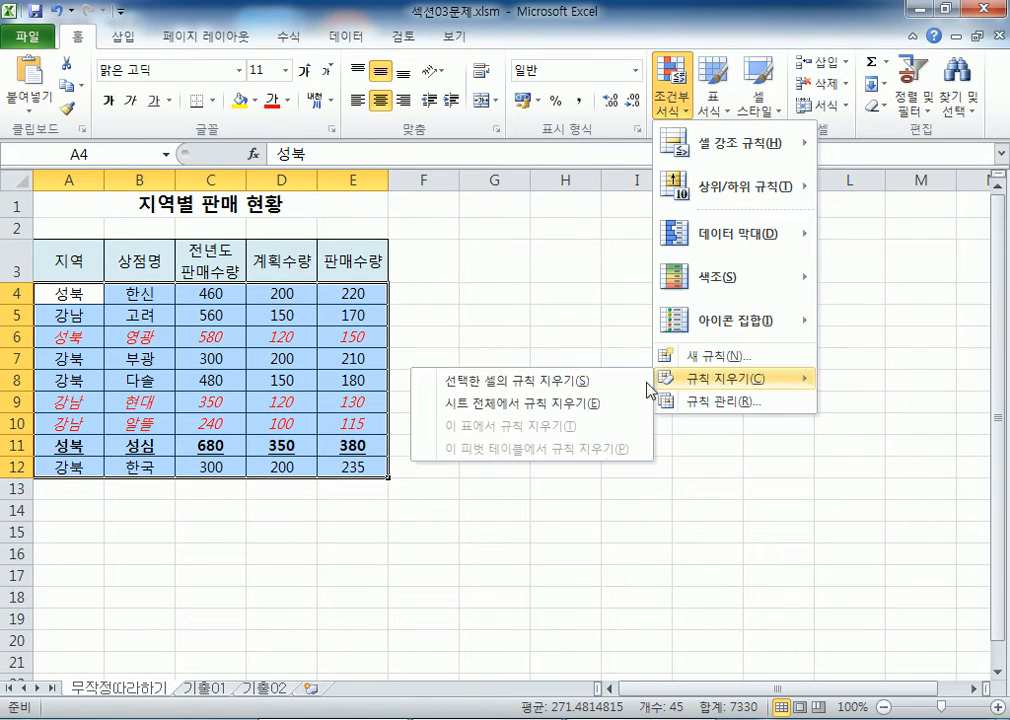
{"action": "left_click", "coordinate": [506, 405]}
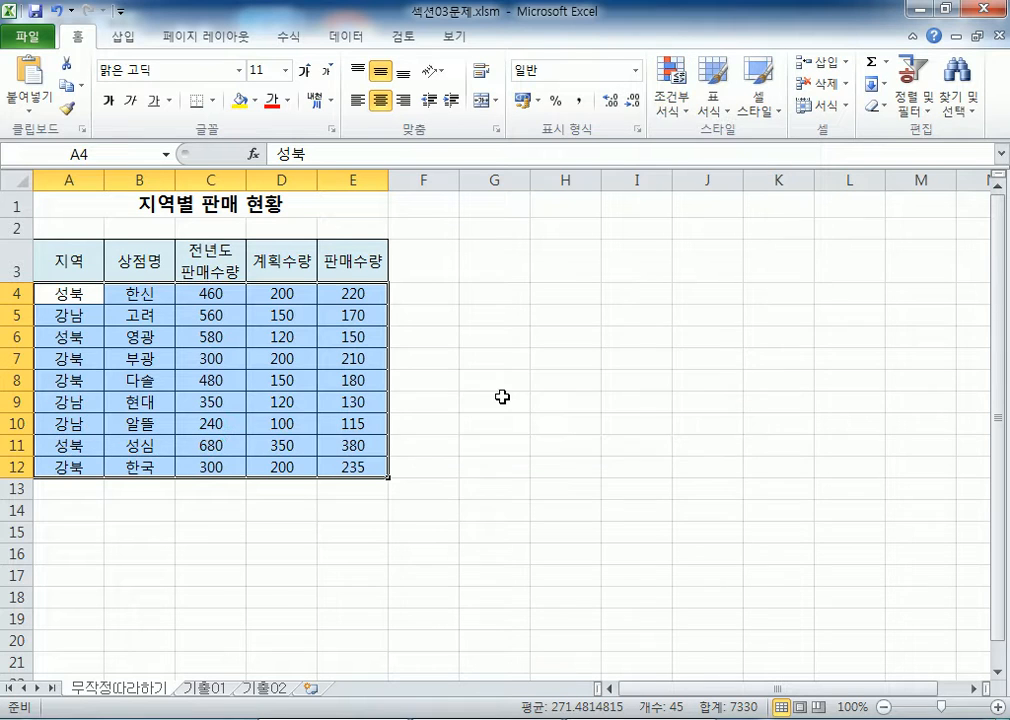
{"action": "left_click", "coordinate": [509, 389]}
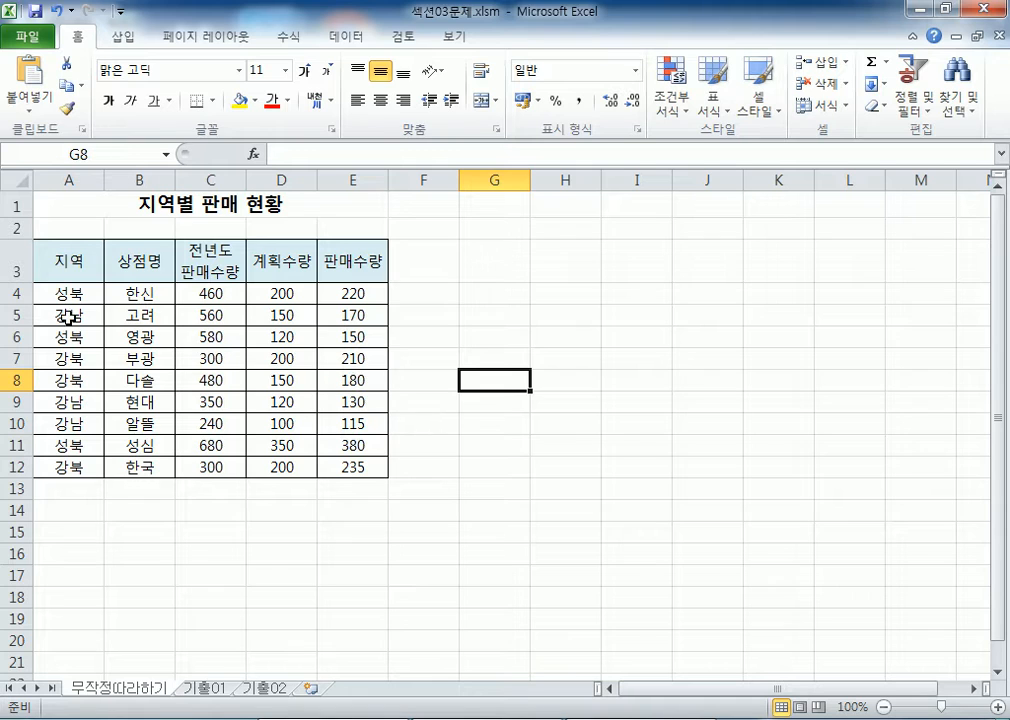
Create a new 수식을 사용하여 서식을 지정할 셀 결정 rule for A4:E12 with the formula =$D4>=250
{"action": "left_click_drag", "start_coordinate": [47, 293], "coordinate": [327, 463]}
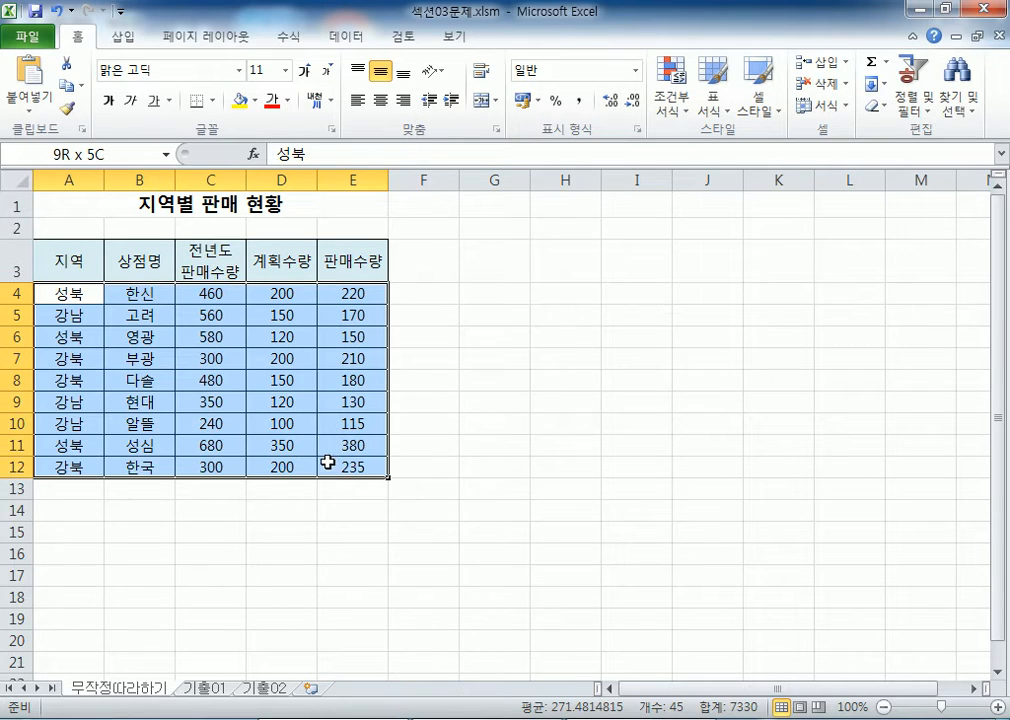
{"action": "left_click", "coordinate": [679, 110]}
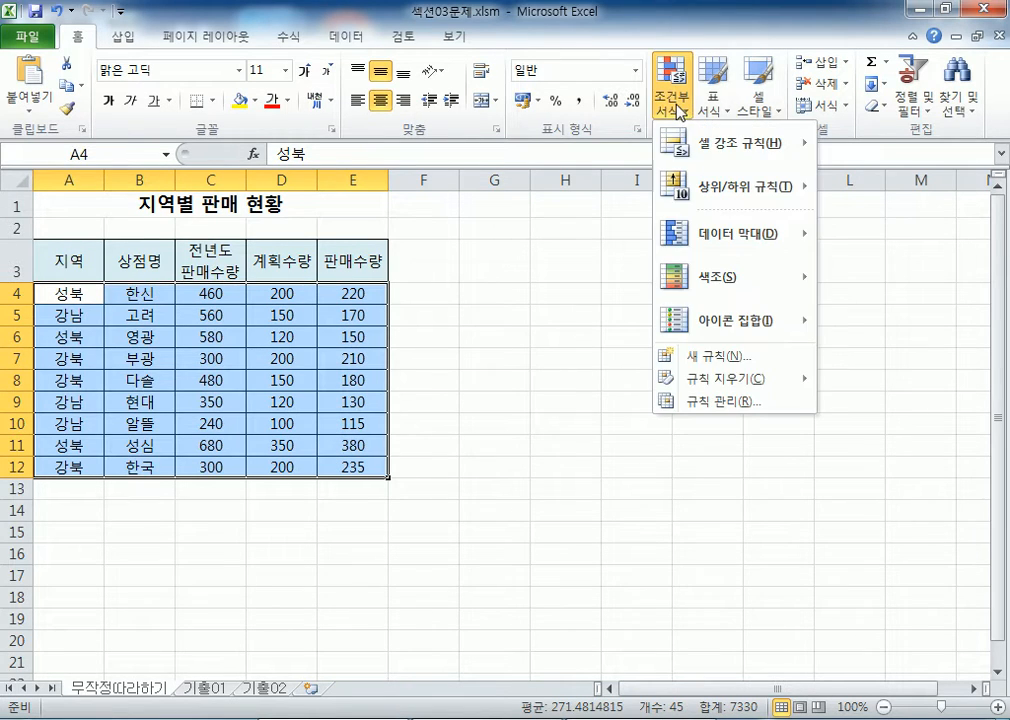
{"action": "left_click", "coordinate": [710, 356]}
{"action": "left_click", "coordinate": [460, 157]}
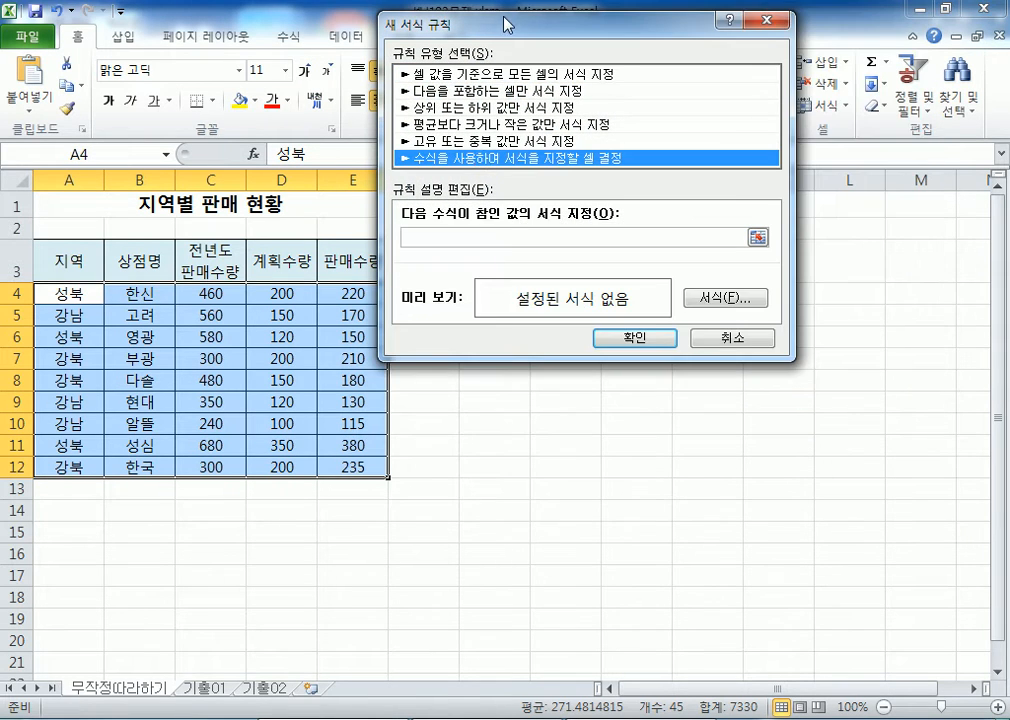
{"action": "left_click_drag", "start_coordinate": [505, 25], "coordinate": [601, 11]}
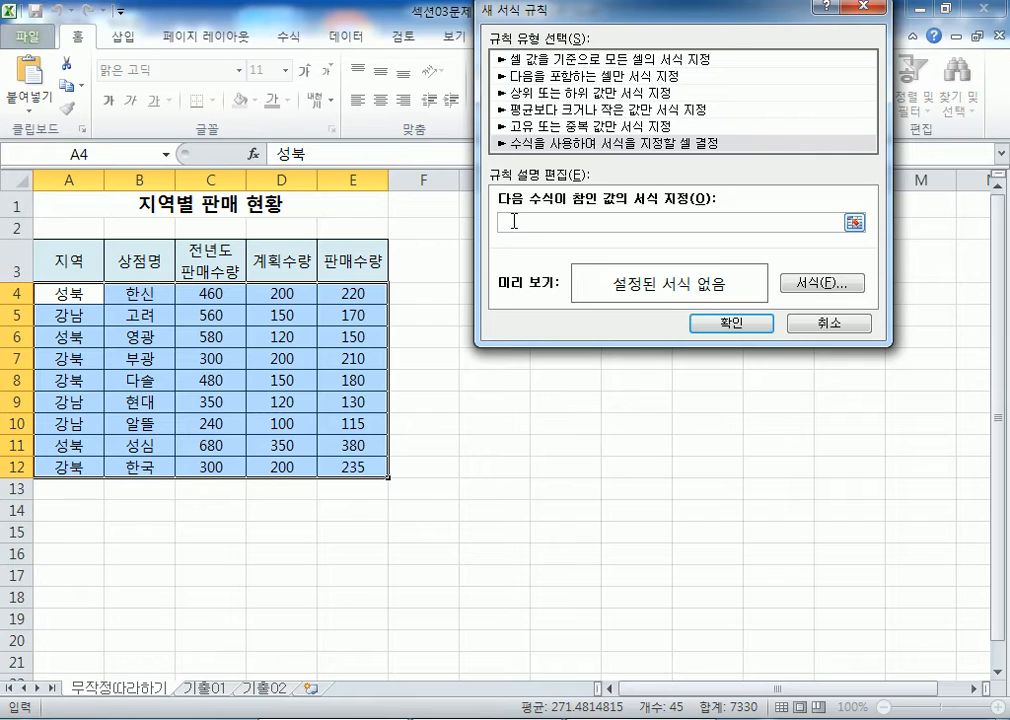
{"action": "left_click", "coordinate": [285, 295]}
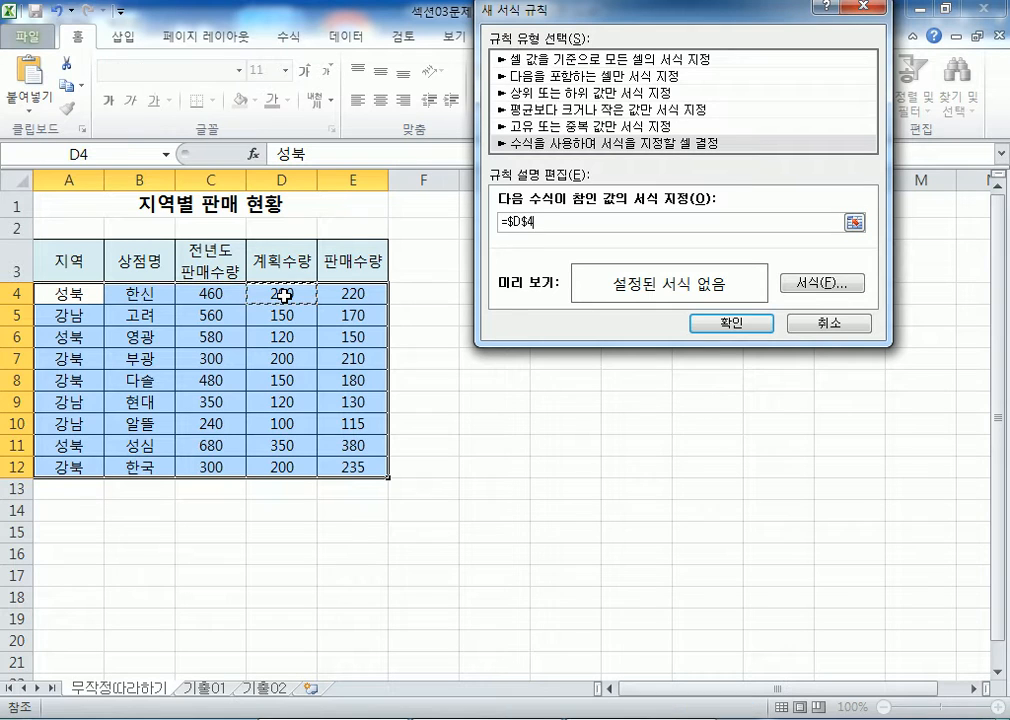
{"action": "key", "text": "F4"}
{"action": "key", "text": "F4"}
{"action": "type", "text": ">=250"}
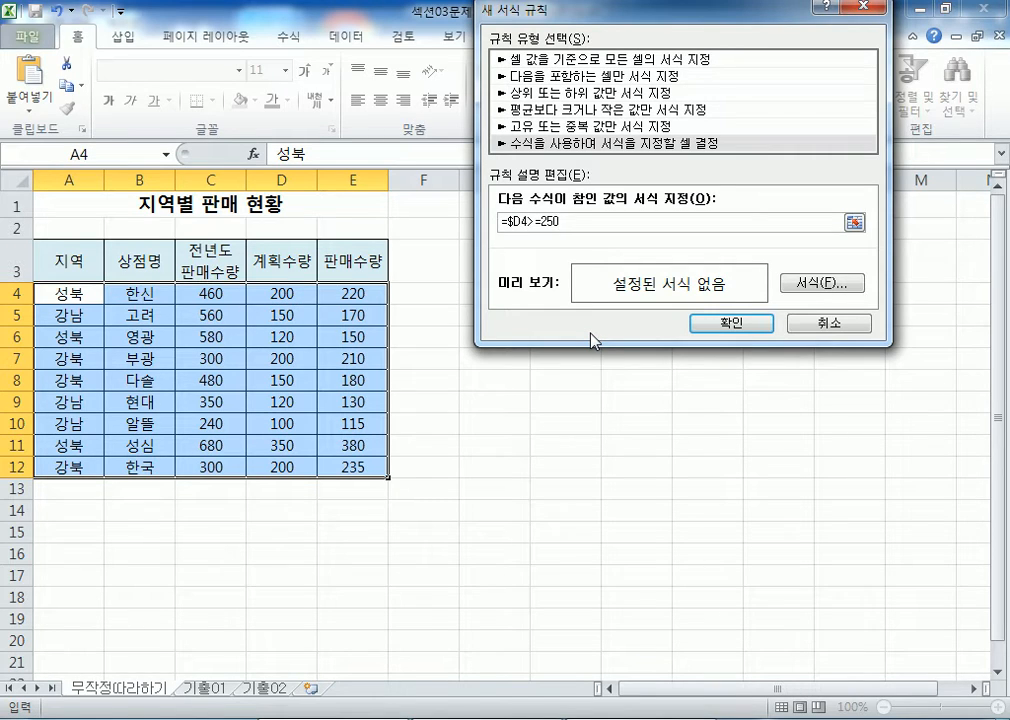
Give the =$D4>=250 rule a 실선 underline and 굵게 font style, and apply it to A4:E12
{"action": "left_click", "coordinate": [845, 286]}
{"action": "left_click", "coordinate": [415, 196]}
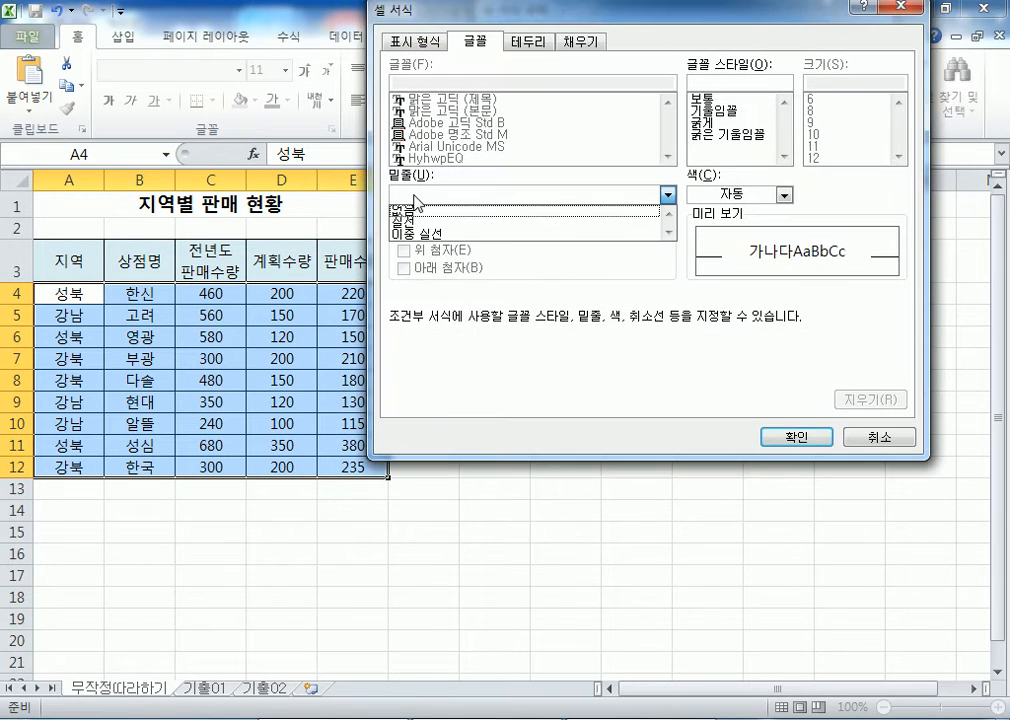
{"action": "left_click", "coordinate": [418, 218]}
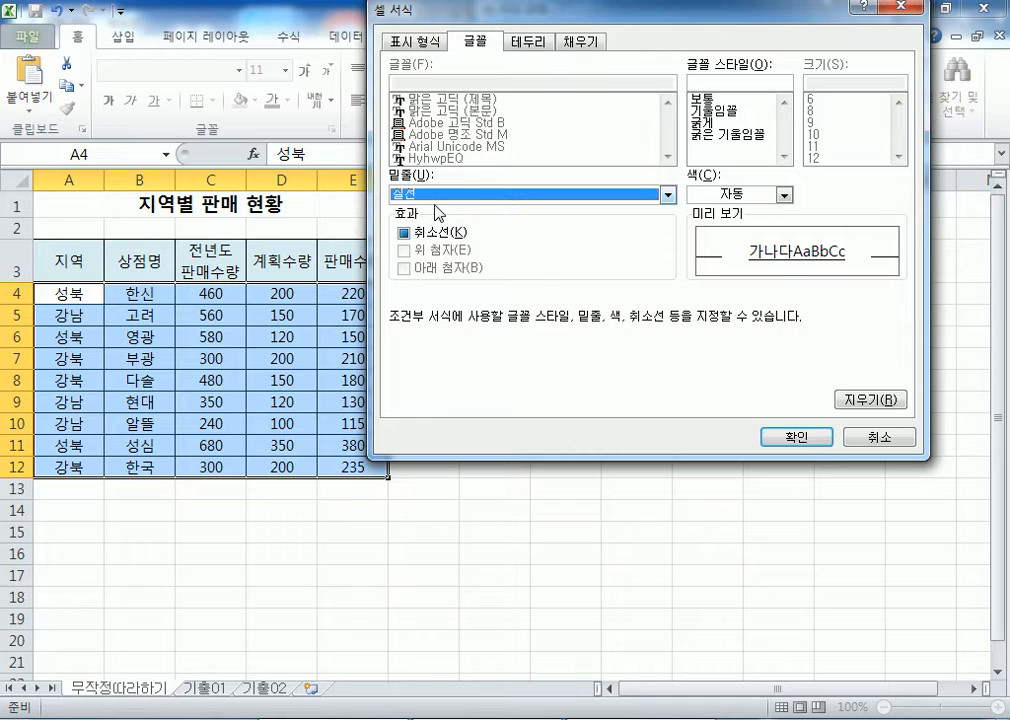
{"action": "left_click", "coordinate": [706, 123]}
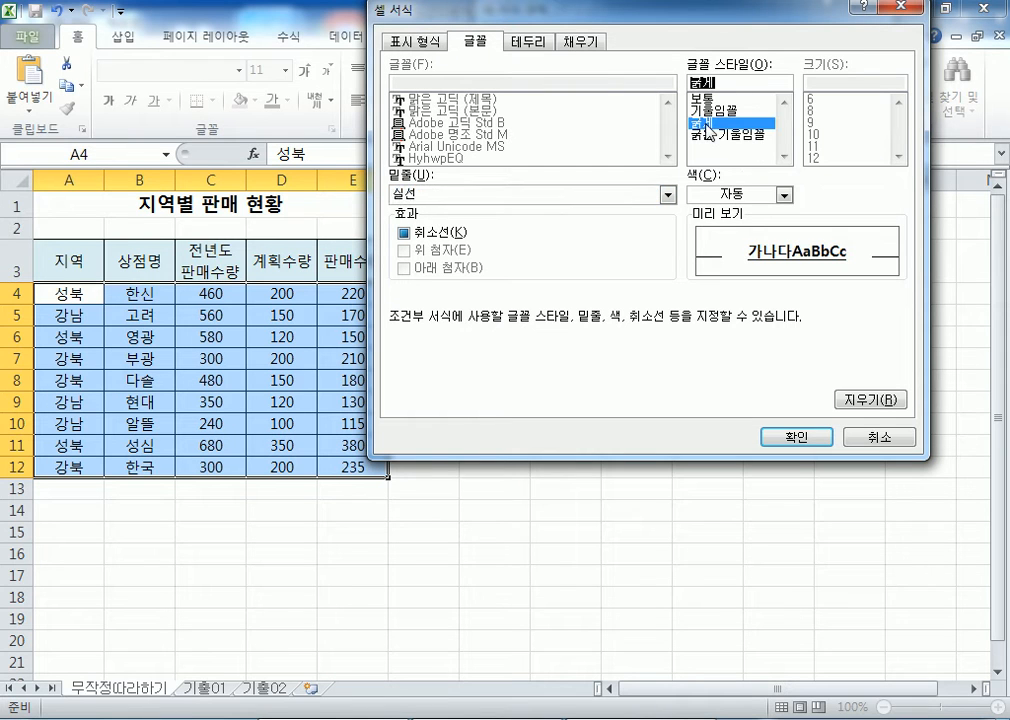
{"action": "left_click", "coordinate": [785, 437]}
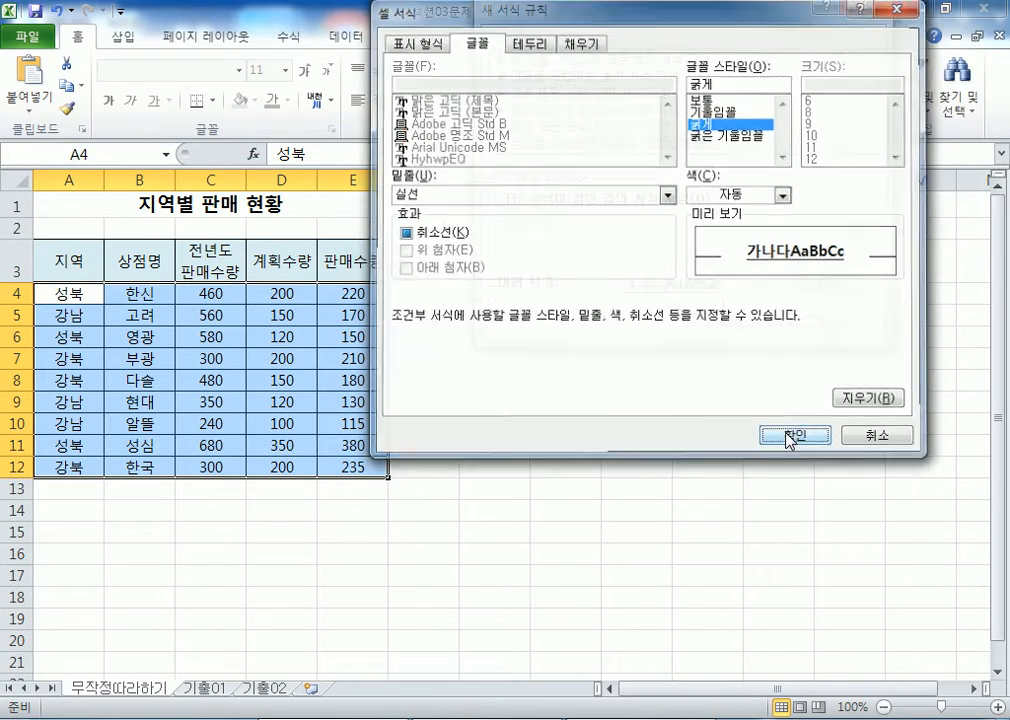
{"action": "left_click", "coordinate": [726, 323]}
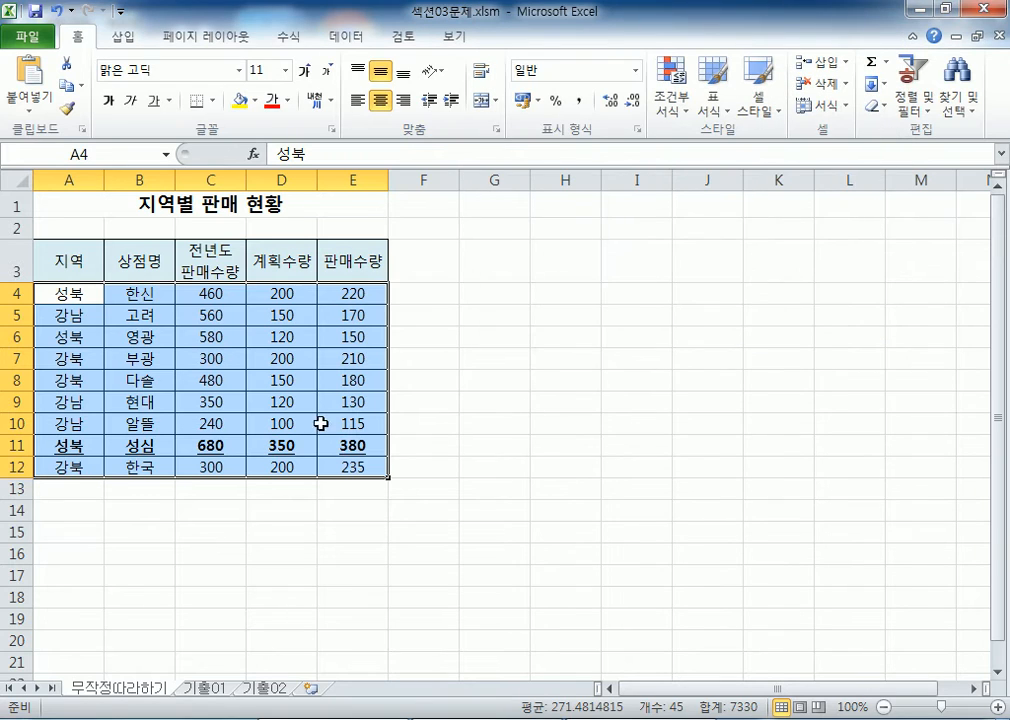
Create another 수식을 사용하여 서식을 지정할 셀 결정 rule for A4:E12 with the formula =$D4<150
{"action": "left_click", "coordinate": [674, 104]}
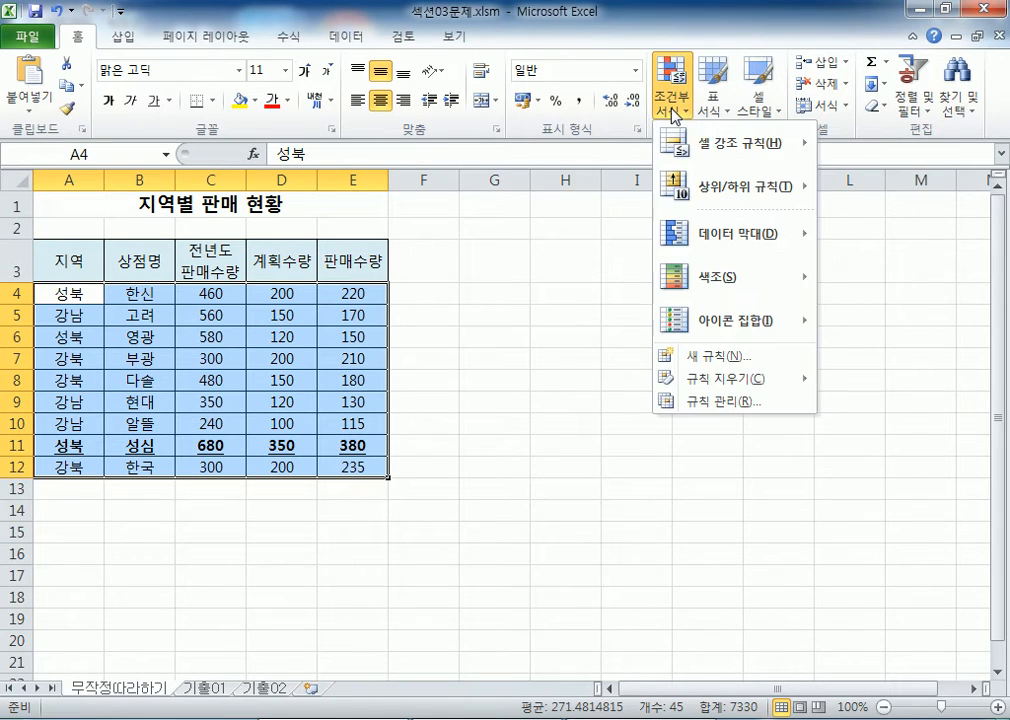
{"action": "left_click", "coordinate": [706, 357]}
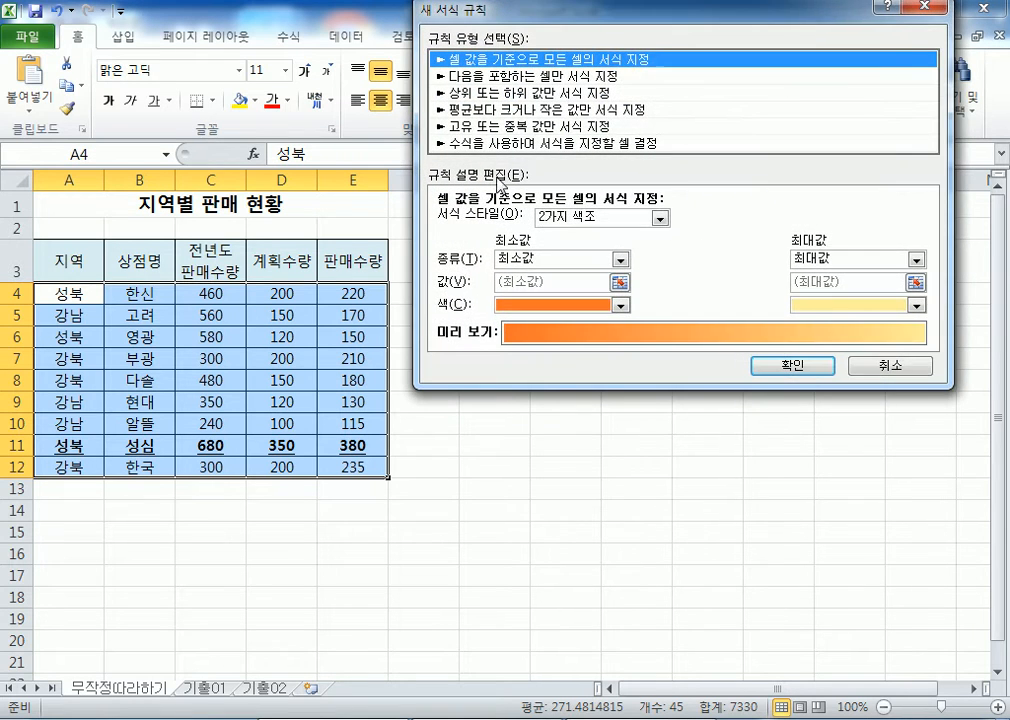
{"action": "left_click", "coordinate": [516, 143]}
{"action": "left_click", "coordinate": [497, 221]}
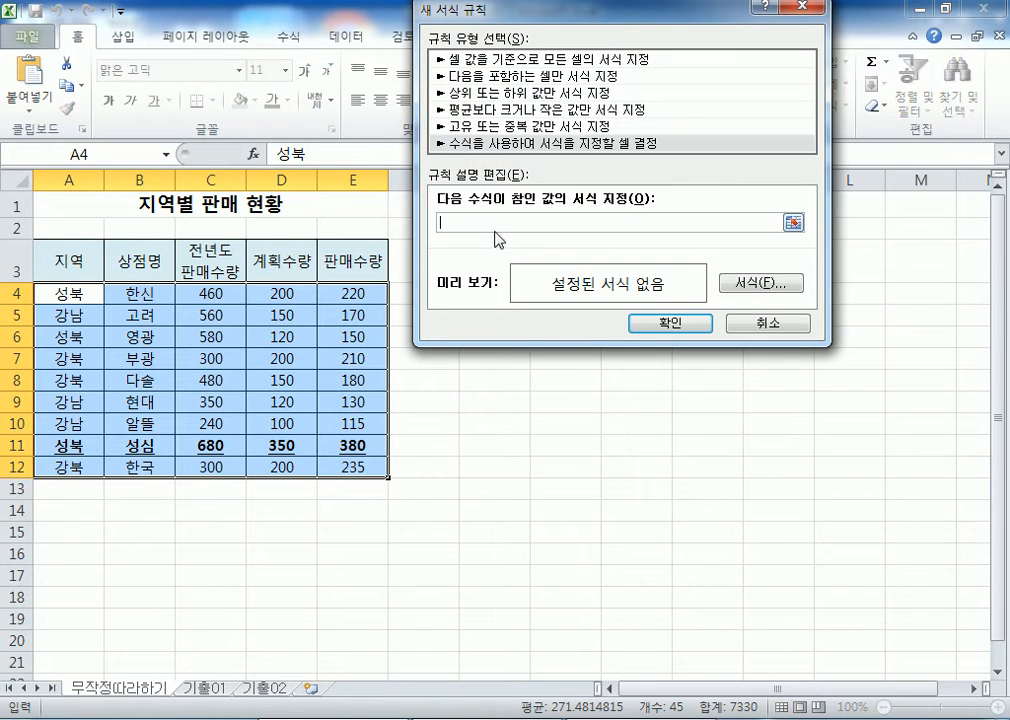
{"action": "left_click", "coordinate": [281, 290]}
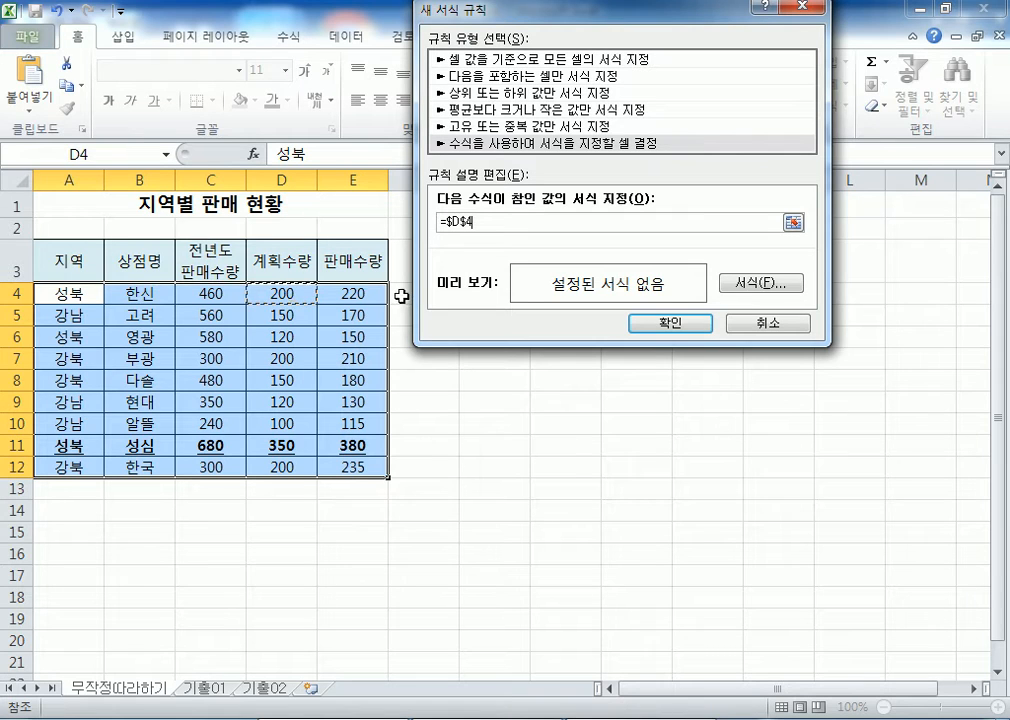
{"action": "key", "text": "F4"}
{"action": "key", "text": "F4"}
{"action": "type", "text": "<150"}
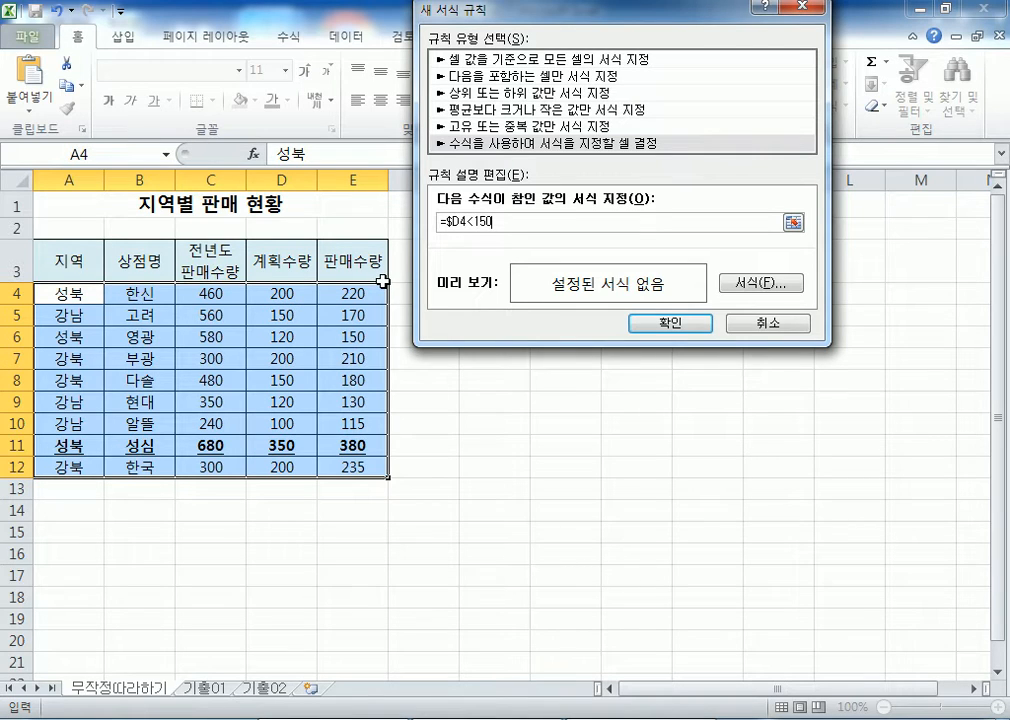
Set the =$D4<150 rule's format to the standard red font colour and 기울임꼴 style
{"action": "left_click", "coordinate": [760, 290]}
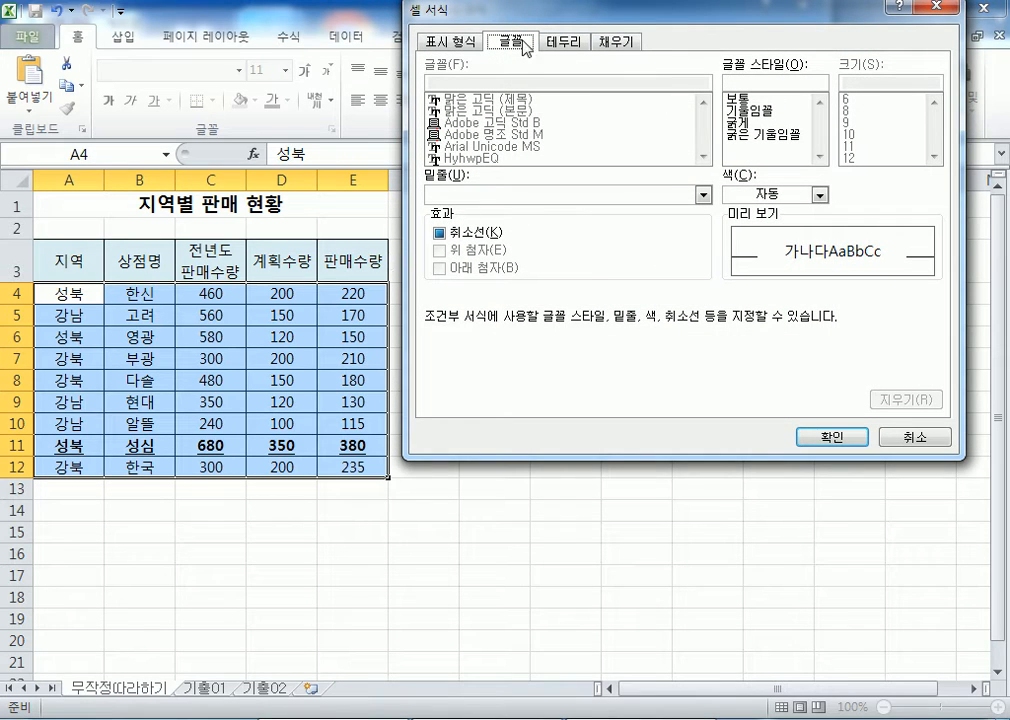
{"action": "left_click", "coordinate": [628, 44]}
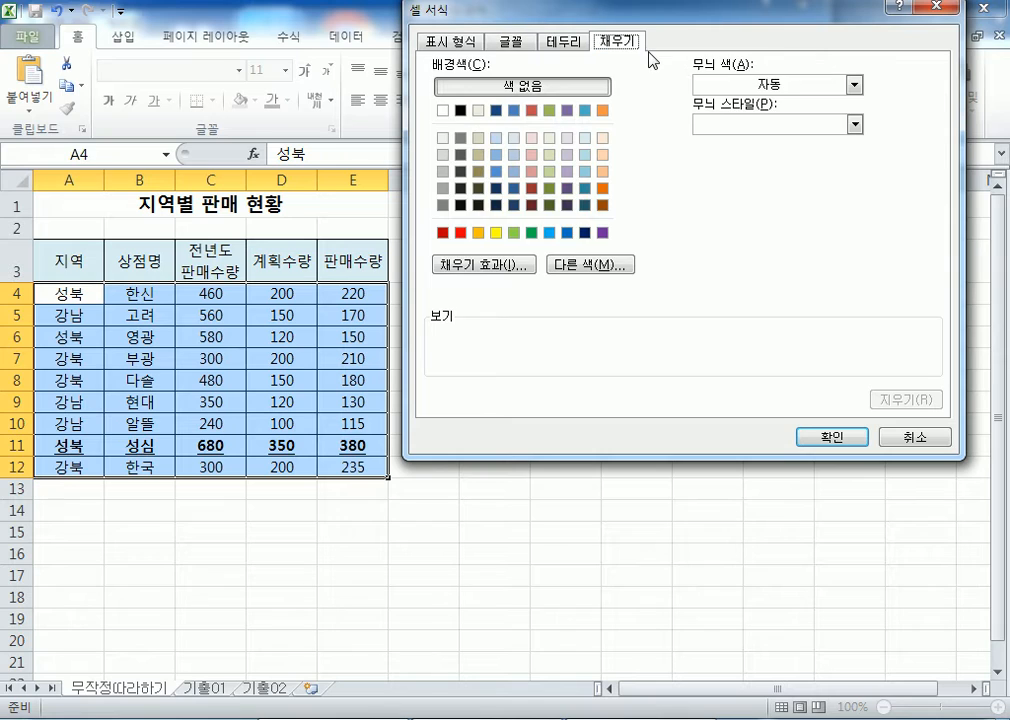
{"action": "left_click", "coordinate": [513, 44]}
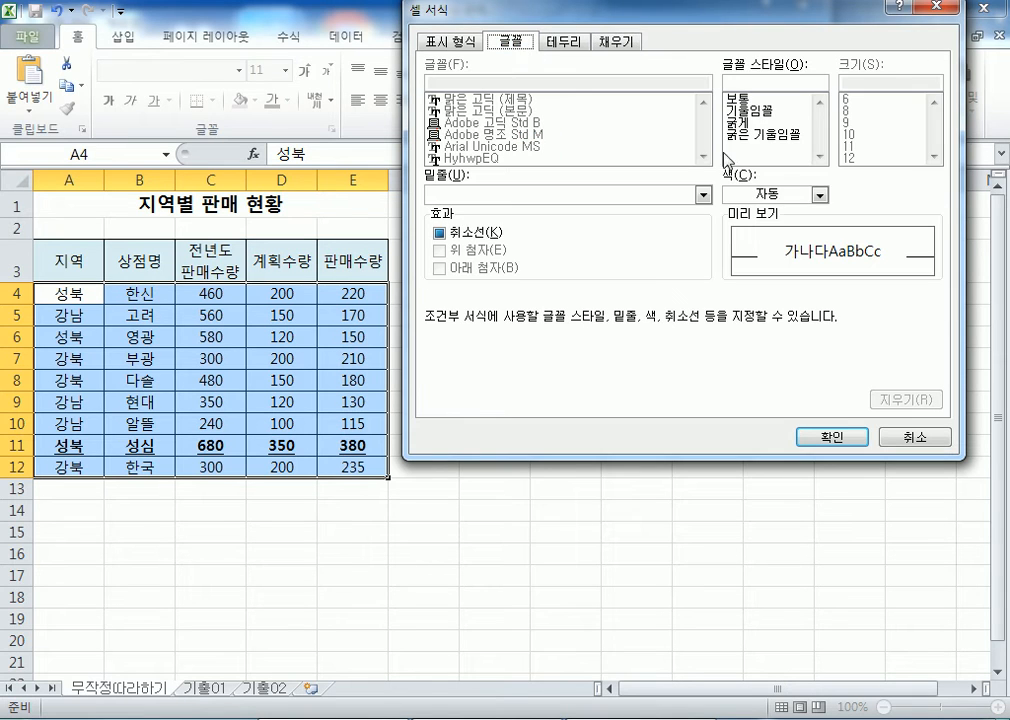
{"action": "left_click", "coordinate": [770, 196]}
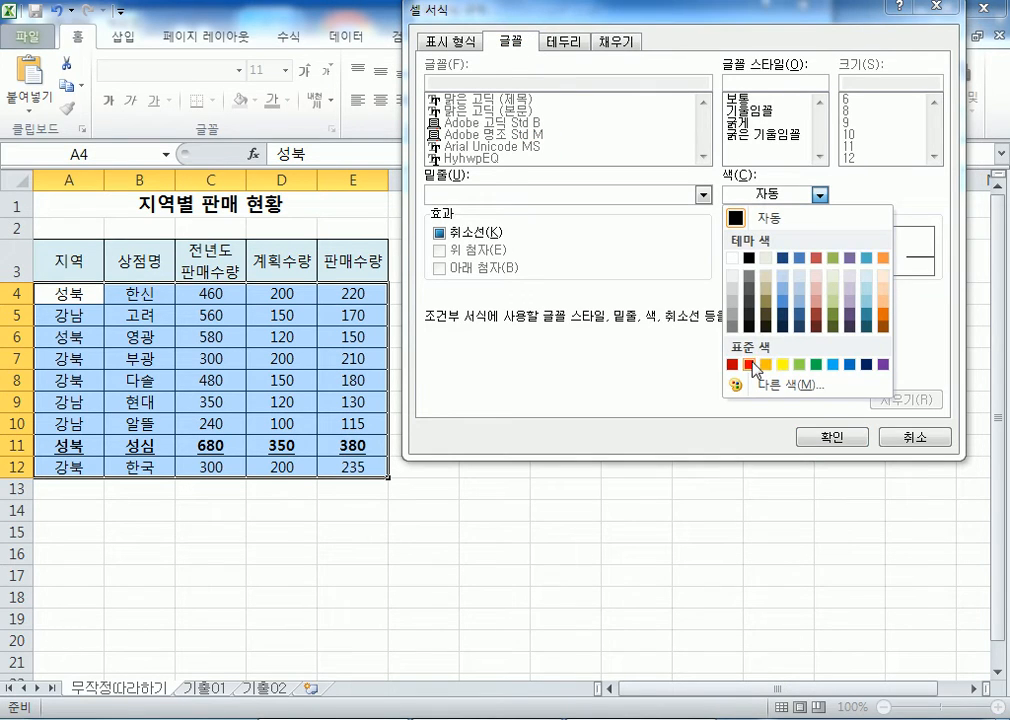
{"action": "left_click", "coordinate": [750, 365]}
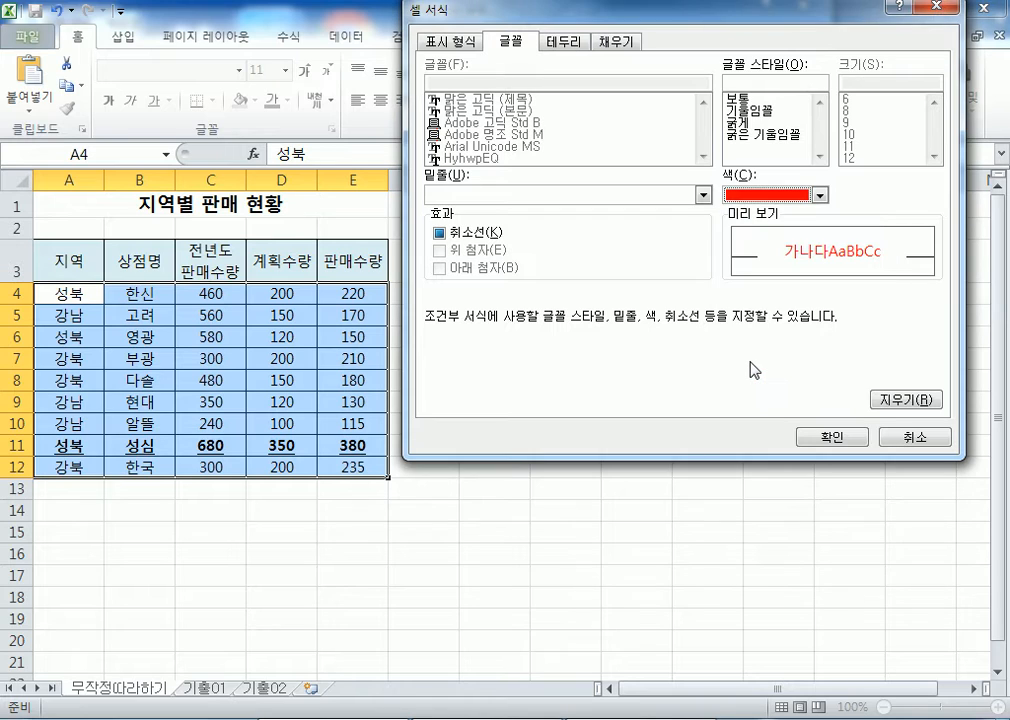
{"action": "left_click", "coordinate": [734, 112]}
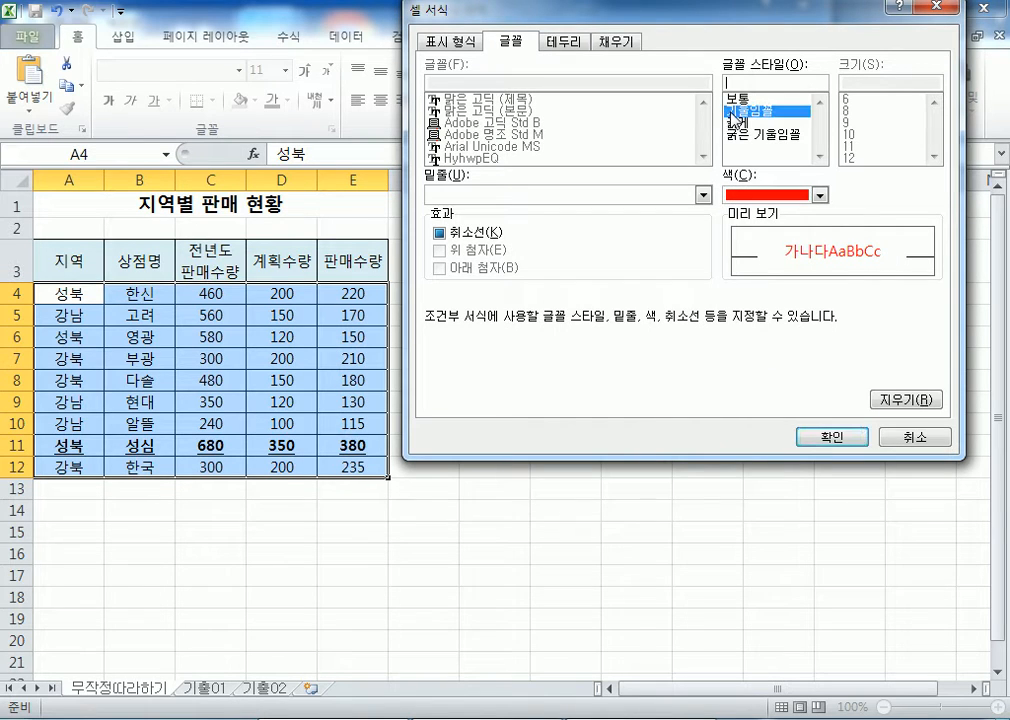
Confirm the red italic font and apply the =$D4<150 conditional formatting rule to A4:E12
{"action": "left_click", "coordinate": [811, 435]}
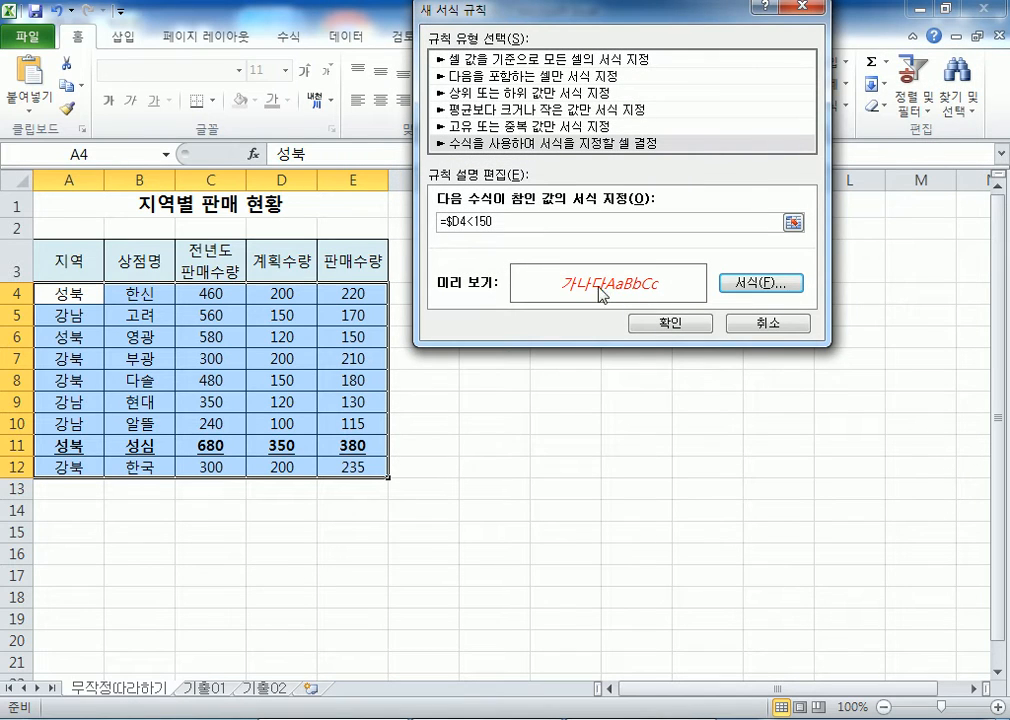
{"action": "left_click", "coordinate": [650, 336]}
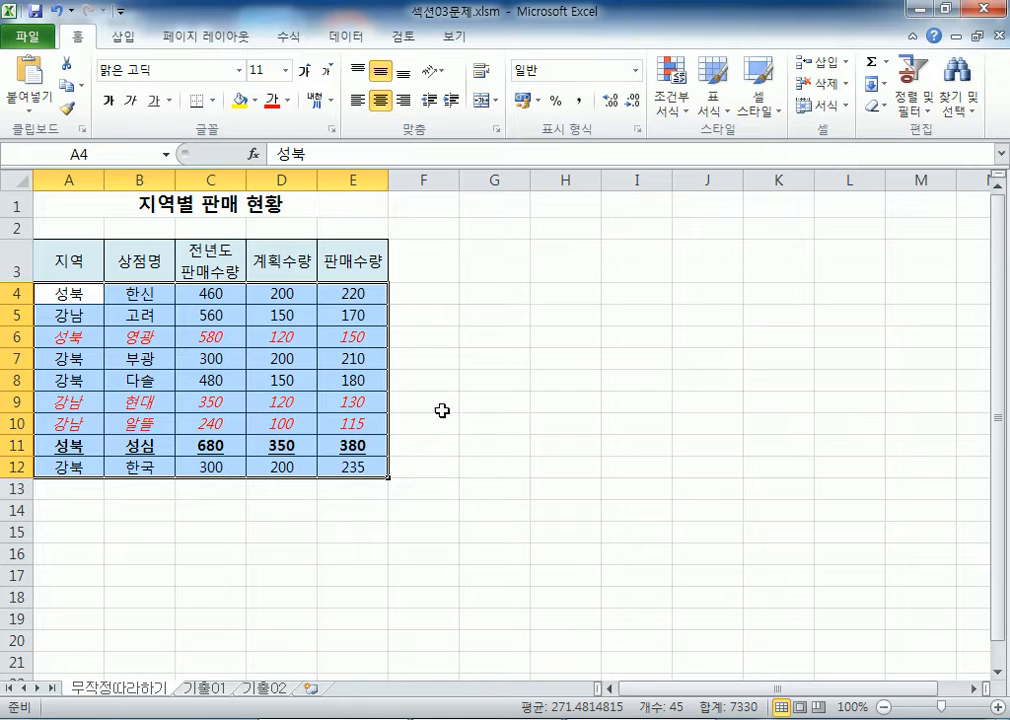
Test the formatting rules by entering 420 as the planned quantity in D5, and undo the change
{"action": "left_click", "coordinate": [276, 291]}
{"action": "left_click_drag", "start_coordinate": [276, 291], "coordinate": [276, 467]}
{"action": "key", "text": "Return"}
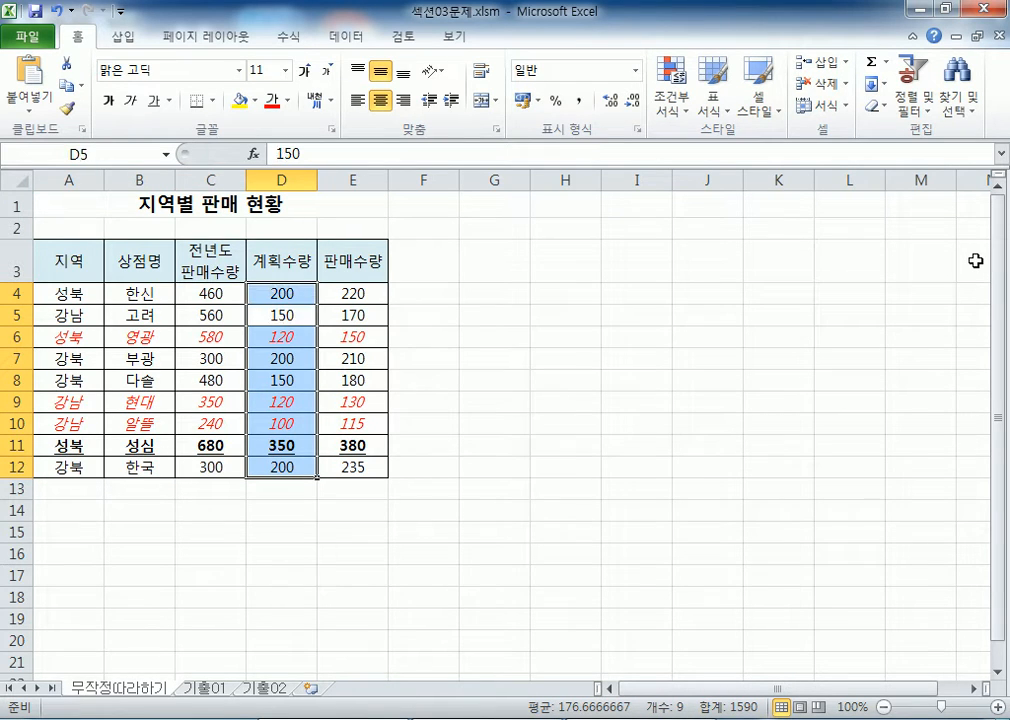
{"action": "key", "text": "Down"}
{"action": "key", "text": "Up"}
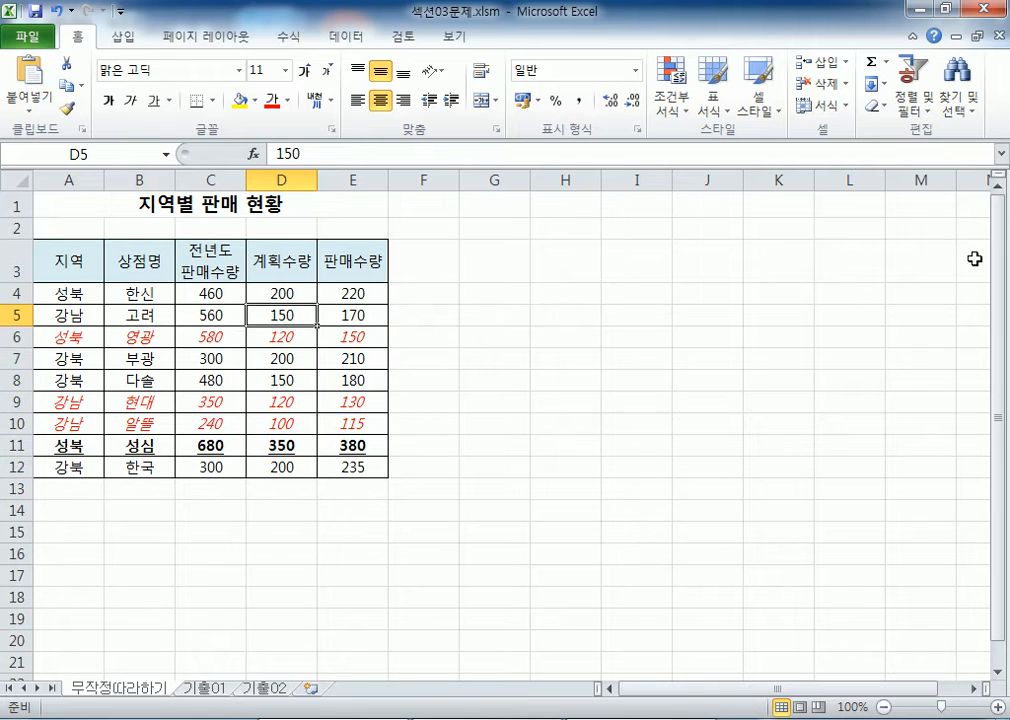
{"action": "type", "text": "420"}
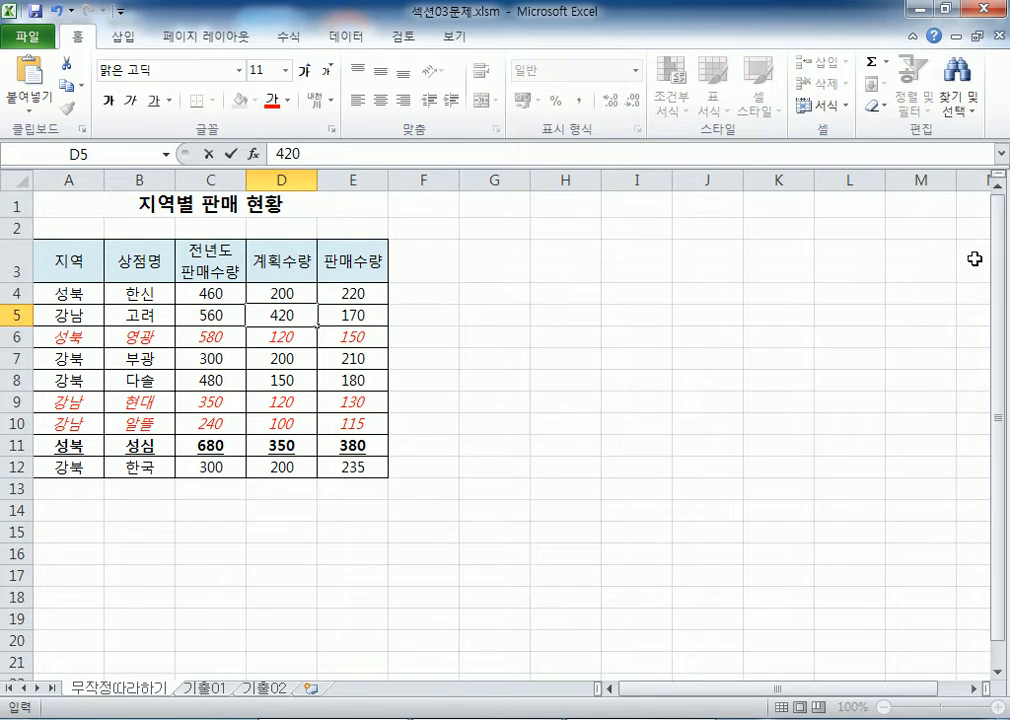
{"action": "key", "text": "Return"}
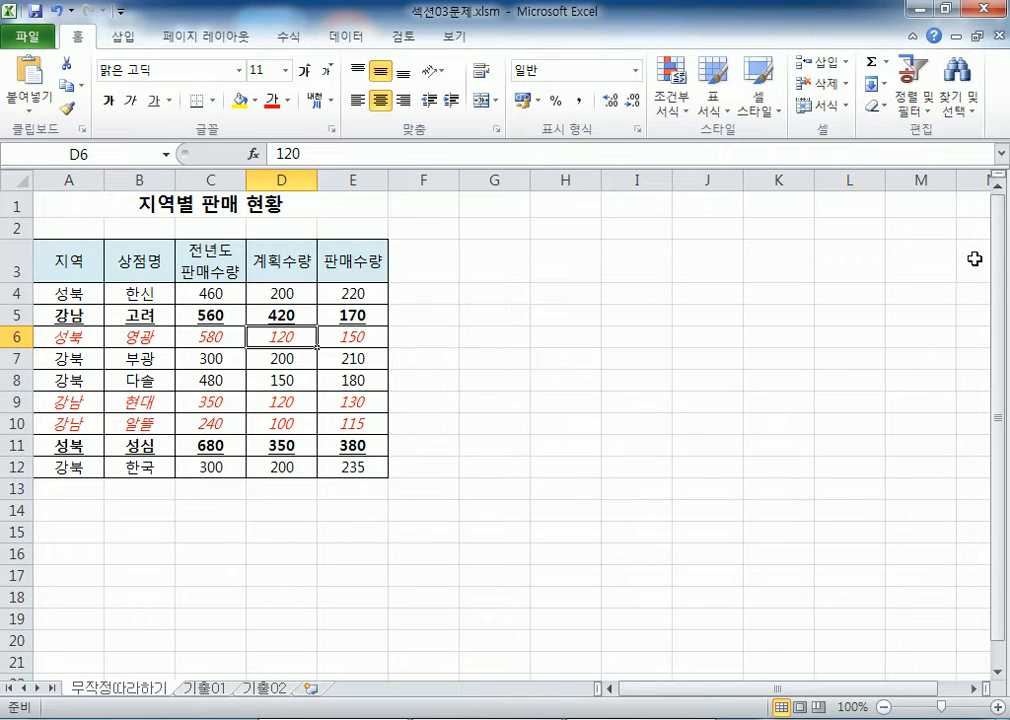
{"action": "key", "text": "ctrl+z"}
Test the formatting rules by entering 120 as the planned quantity in D11, and undo the change
{"action": "left_click", "coordinate": [300, 446]}
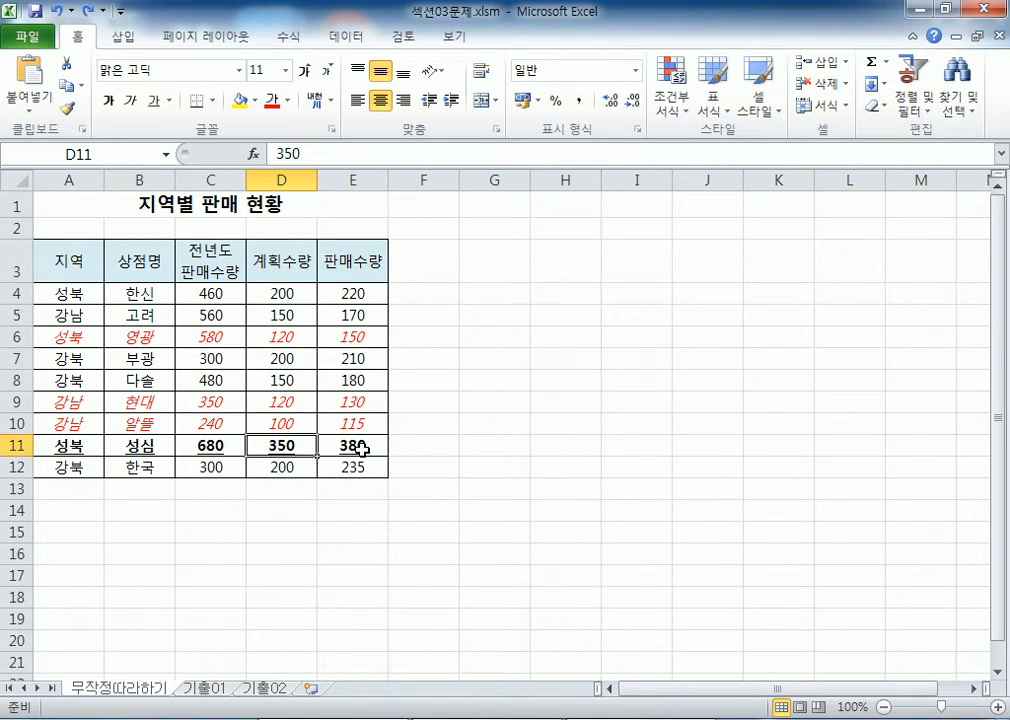
{"action": "type", "text": "120"}
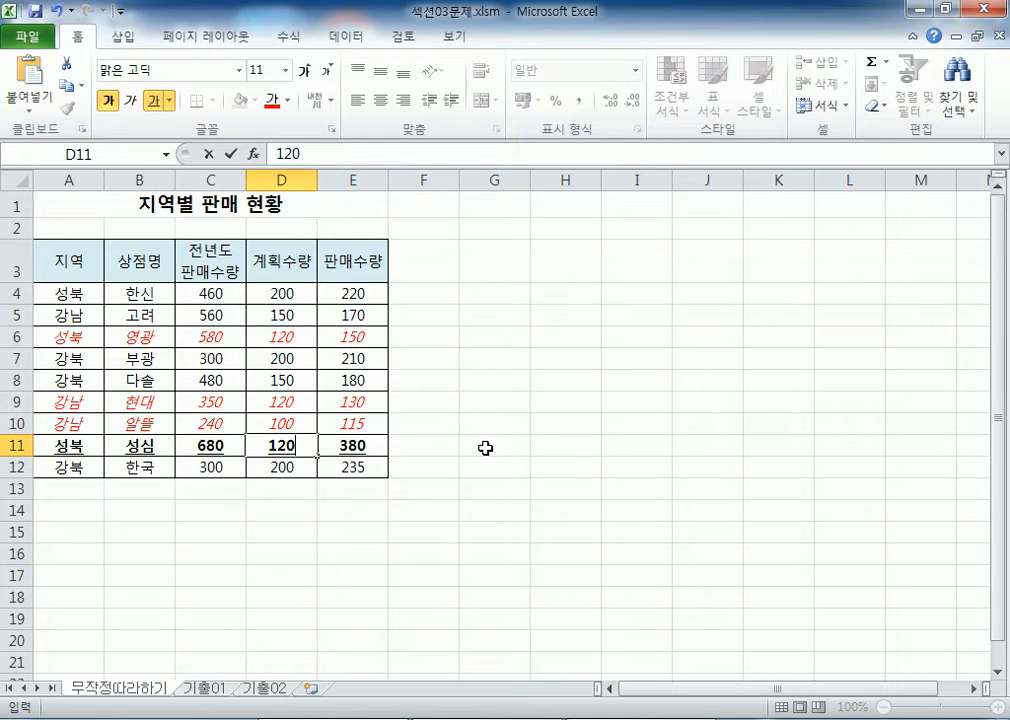
{"action": "key", "text": "Return"}
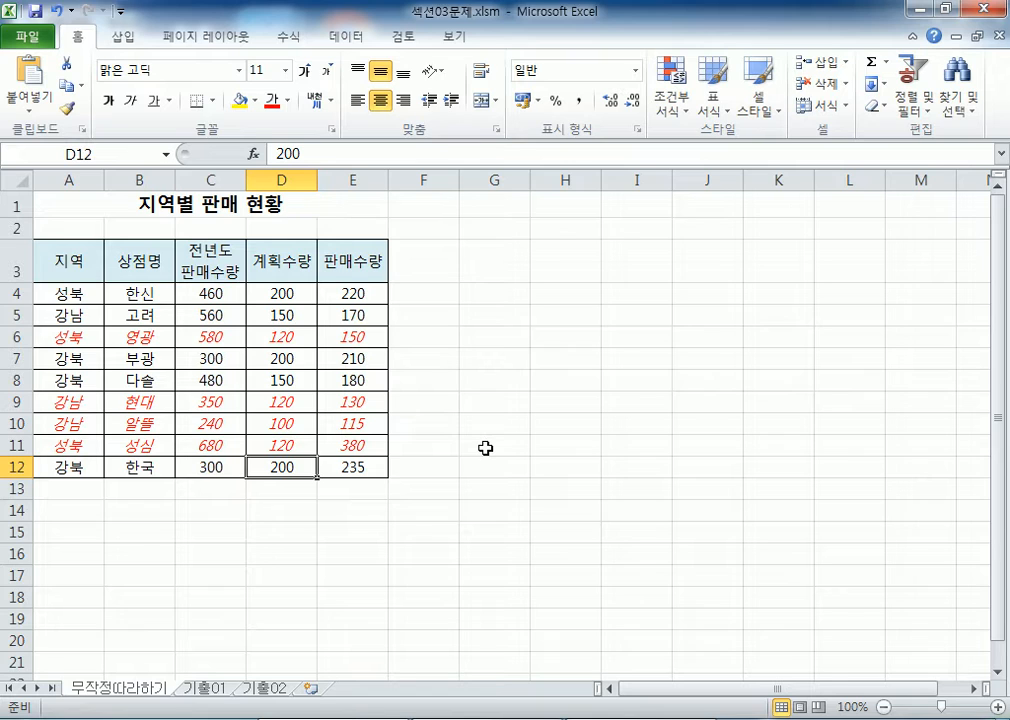
{"action": "key", "text": "ctrl+c"}
{"action": "key", "text": "Escape"}
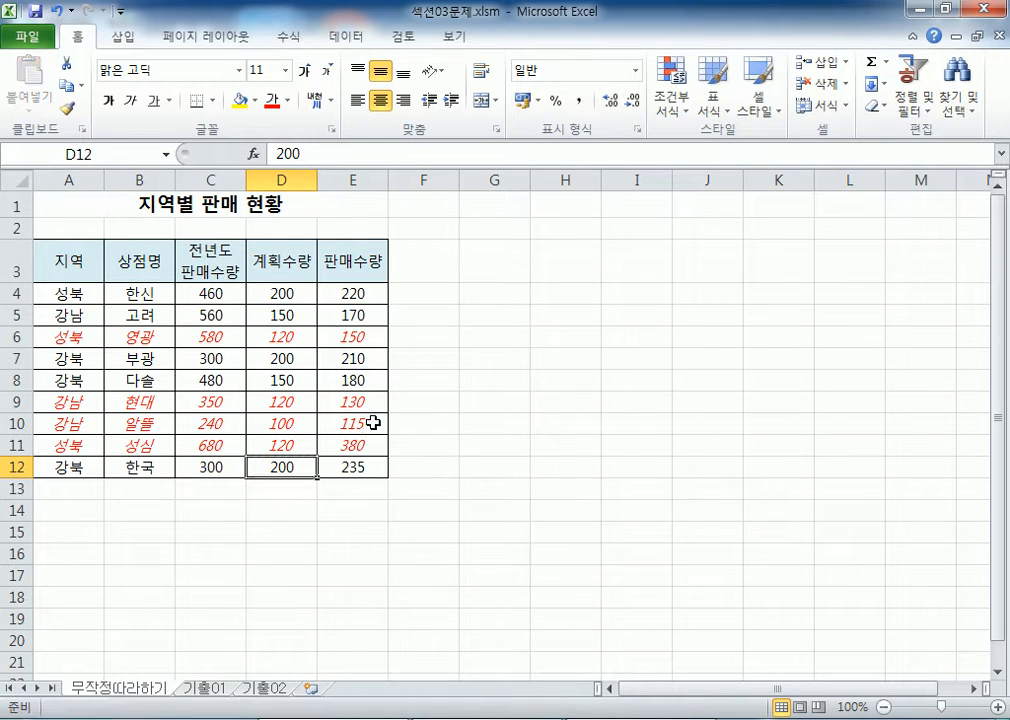
{"action": "key", "text": "ctrl+z"}
Compare the planned quantities in D4:D12 with the score range C5:G12 on the 기출02 sheet, and return to 무작정따라하기
{"action": "left_click_drag", "start_coordinate": [286, 290], "coordinate": [281, 467]}
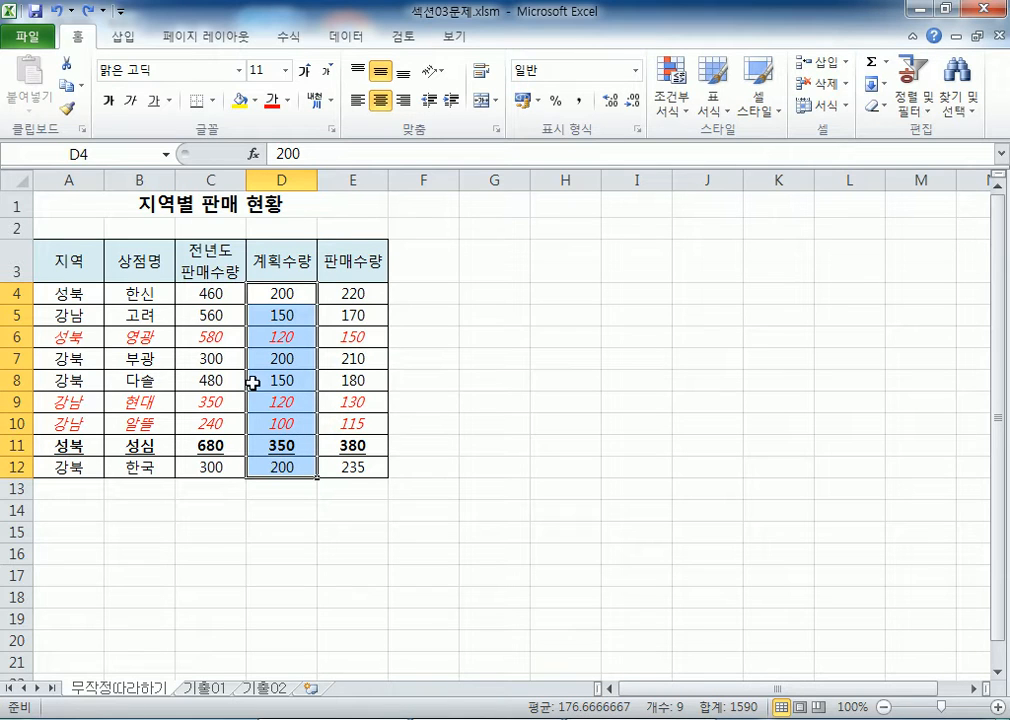
{"action": "left_click", "coordinate": [264, 688]}
{"action": "left_click_drag", "start_coordinate": [210, 293], "coordinate": [489, 445]}
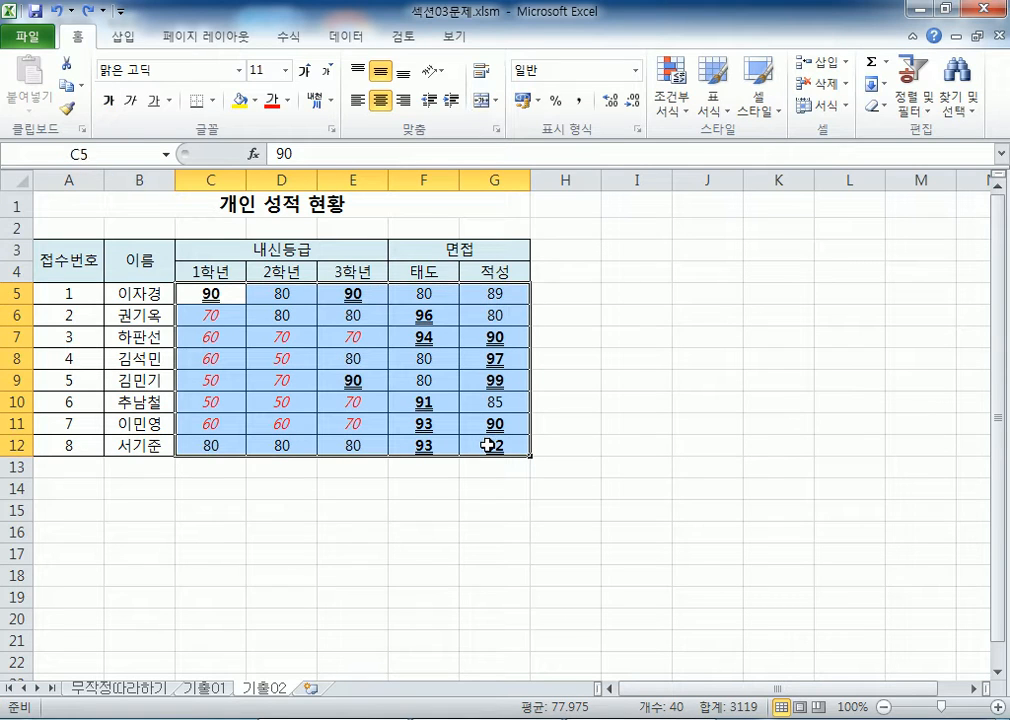
{"action": "left_click", "coordinate": [141, 208]}
{"action": "left_click", "coordinate": [141, 690]}
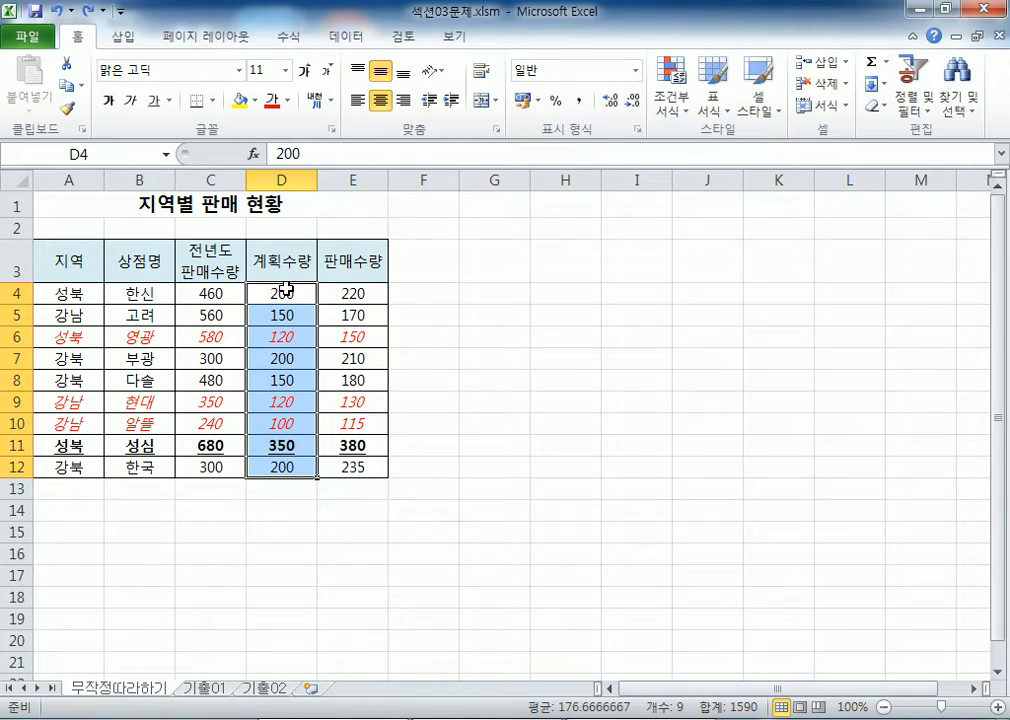
Examine row 4 from A to E and the full data range A4:E12 that the rules cover
{"action": "left_click_drag", "start_coordinate": [58, 291], "coordinate": [348, 292]}
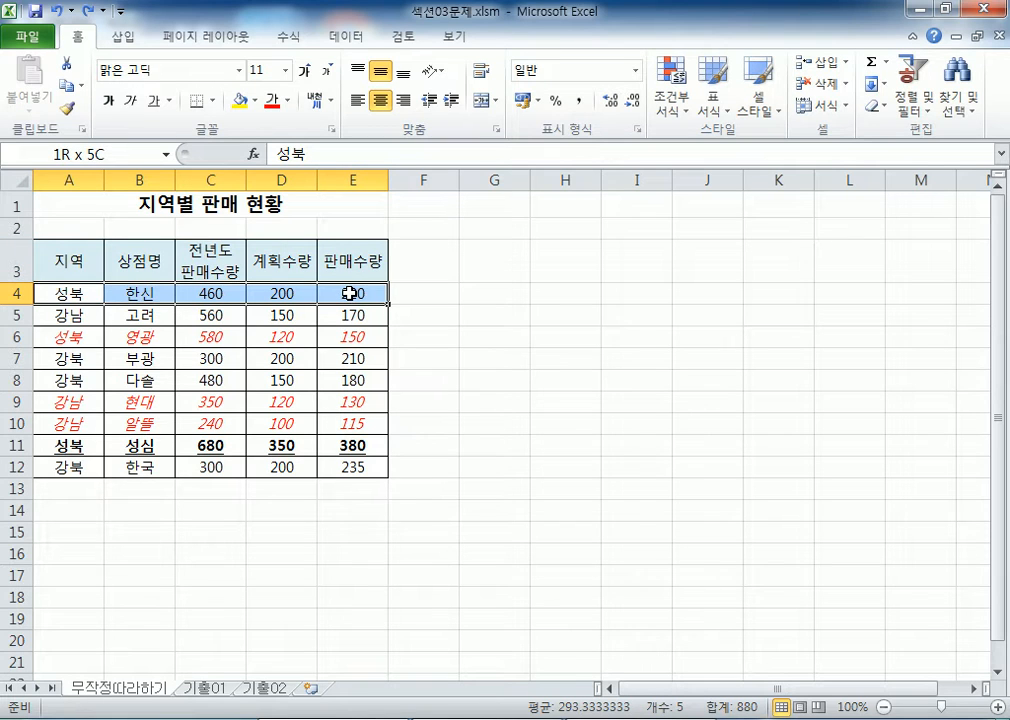
{"action": "left_click_drag", "start_coordinate": [348, 292], "coordinate": [348, 292]}
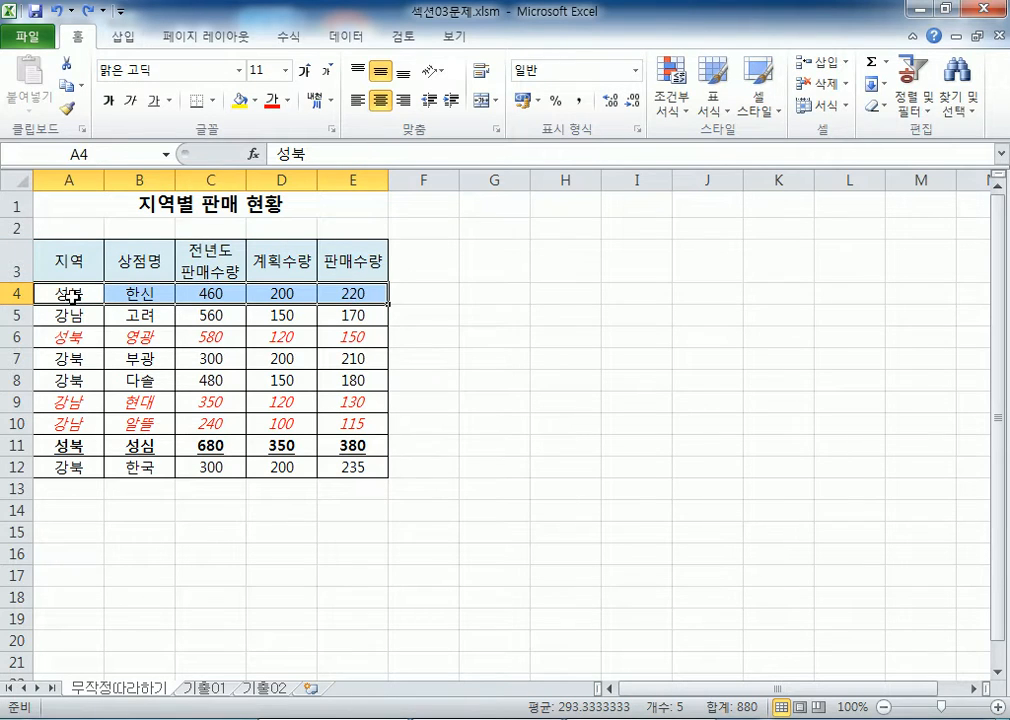
{"action": "left_click_drag", "start_coordinate": [78, 292], "coordinate": [344, 464]}
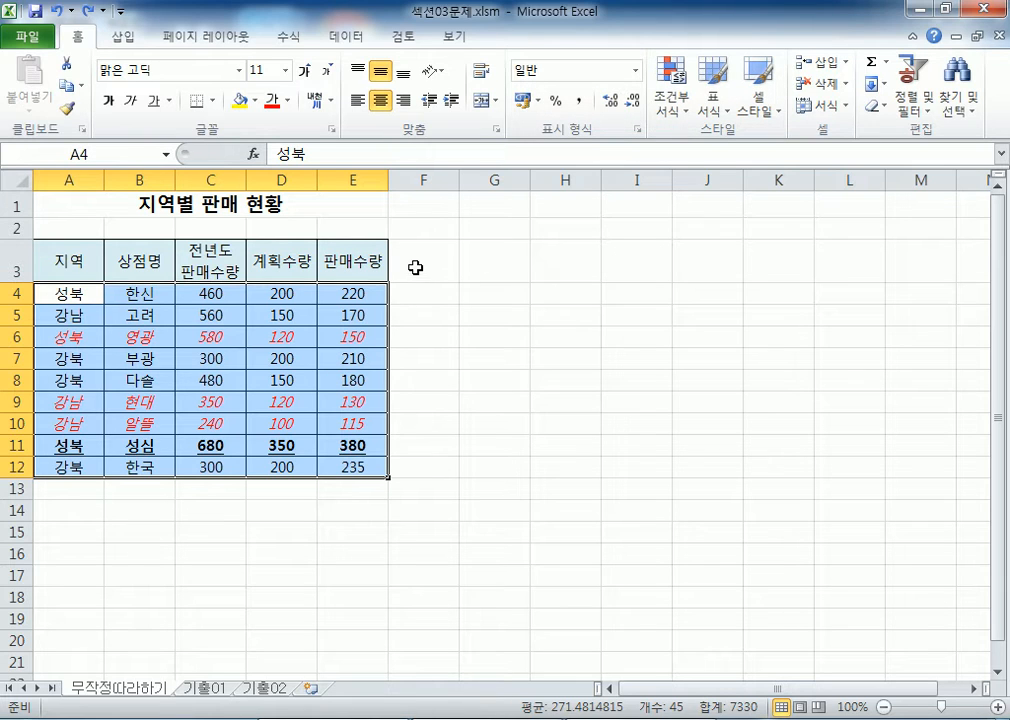
{"action": "left_click", "coordinate": [82, 204]}
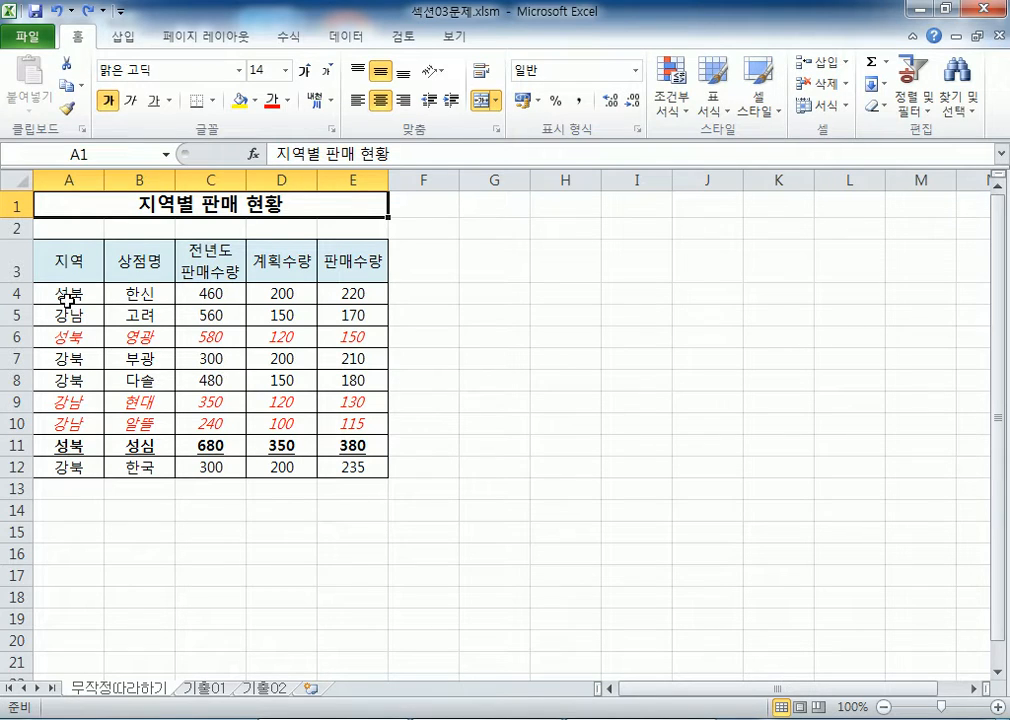
Try to delete both conditional formatting rules of A4:E12 in the rules manager
{"action": "left_click_drag", "start_coordinate": [70, 291], "coordinate": [350, 467]}
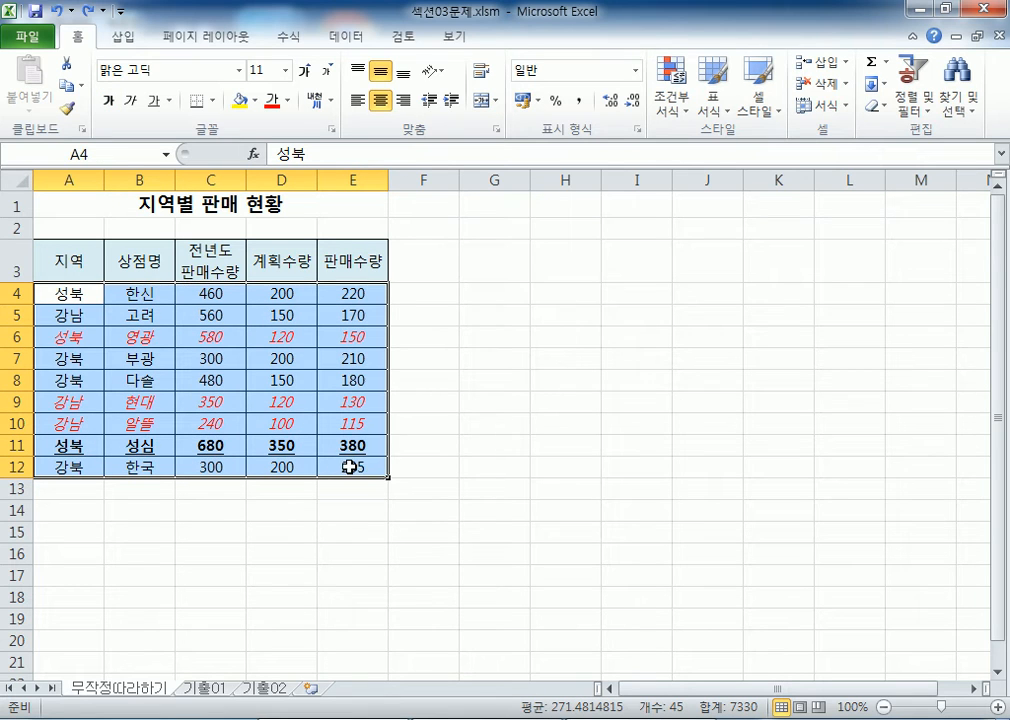
{"action": "left_click", "coordinate": [676, 100]}
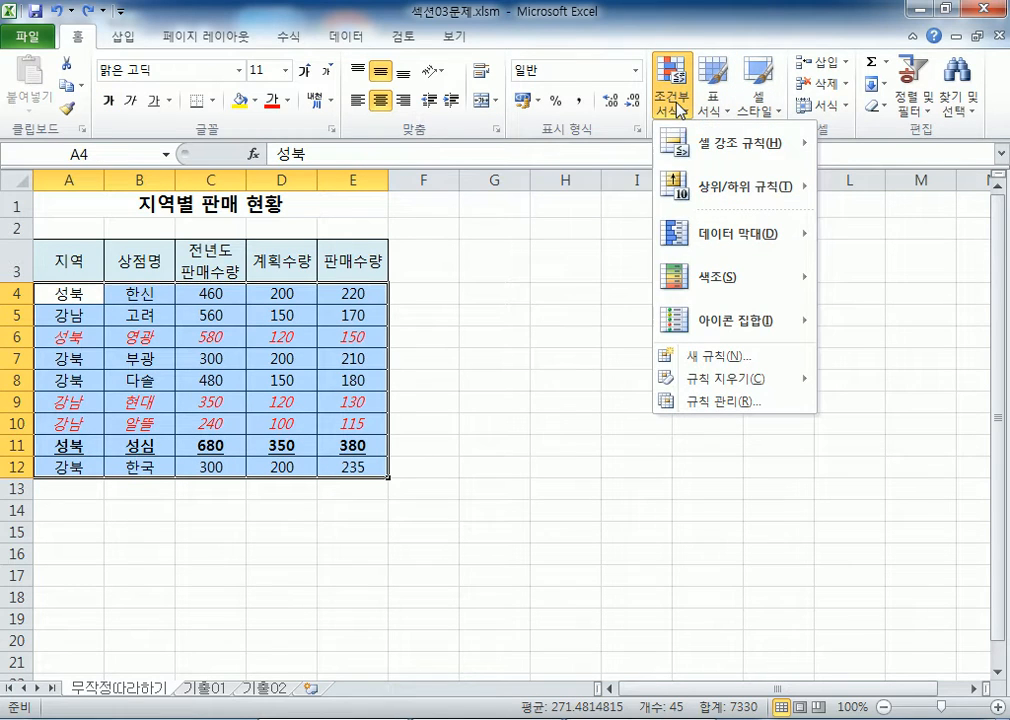
{"action": "left_click", "coordinate": [698, 400]}
{"action": "left_click_drag", "start_coordinate": [484, 37], "coordinate": [591, 75]}
{"action": "left_click", "coordinate": [507, 212]}
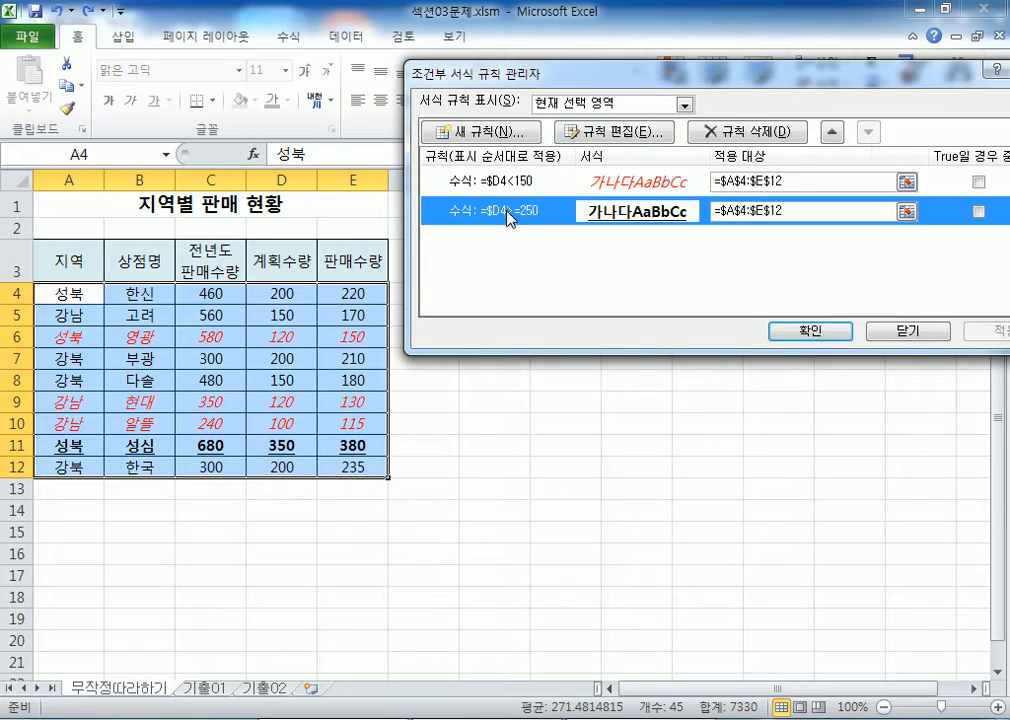
{"action": "left_click", "coordinate": [744, 131]}
{"action": "left_click", "coordinate": [744, 131]}
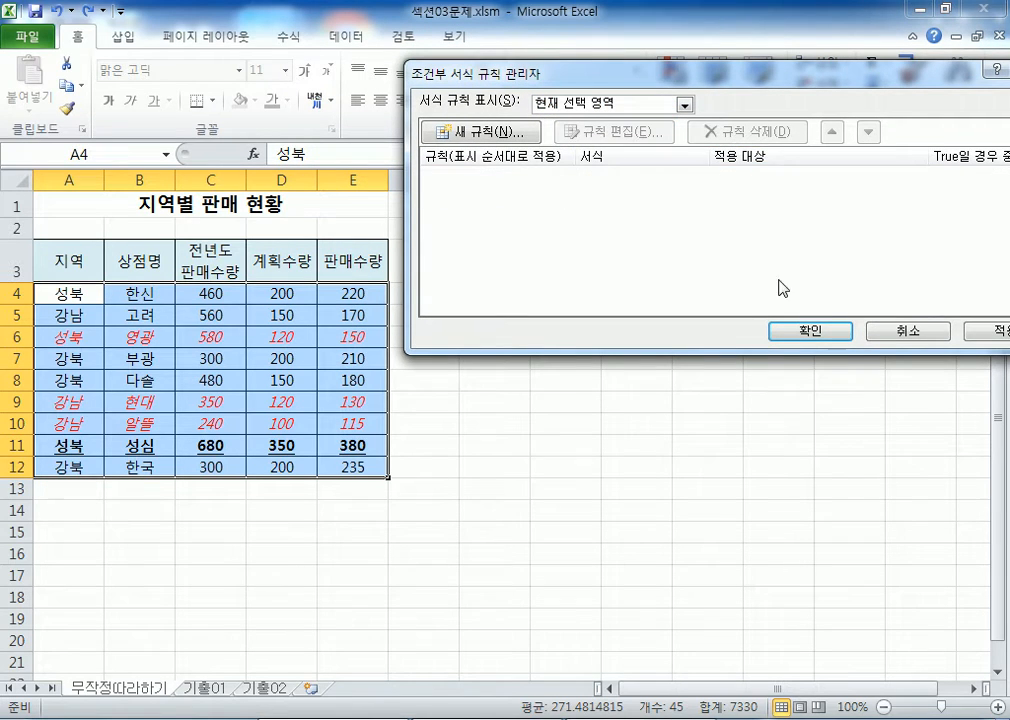
{"action": "left_click", "coordinate": [778, 331]}
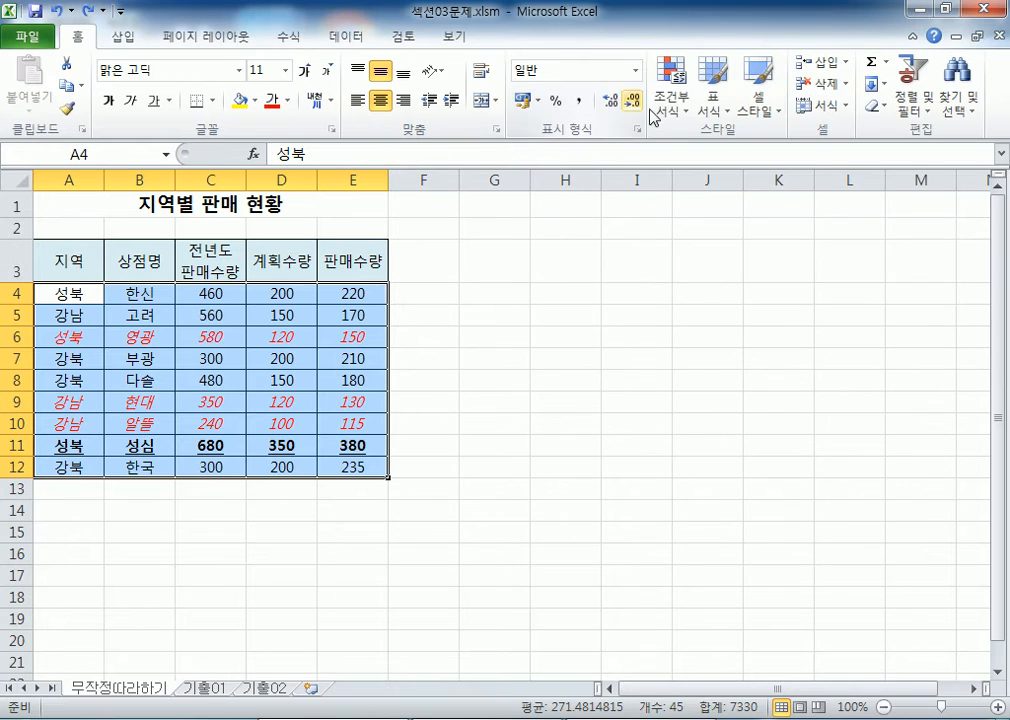
Clear the conditional formatting rules from the entire 무작정따라하기 sheet
{"action": "left_click", "coordinate": [674, 85]}
{"action": "mouse_move", "coordinate": [706, 378]}
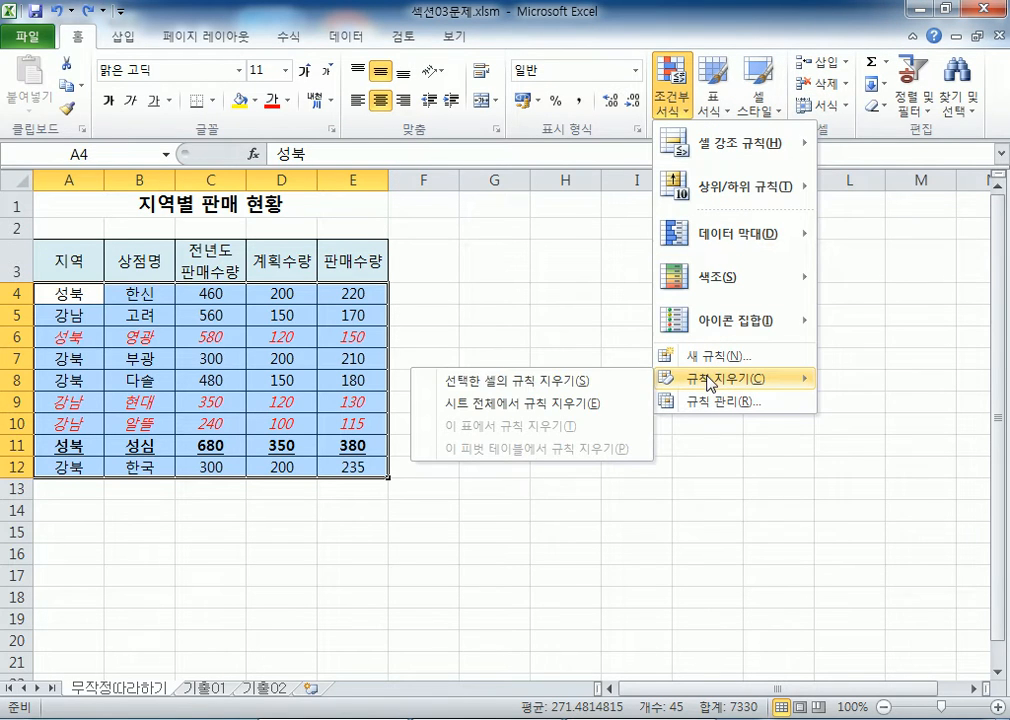
{"action": "left_click", "coordinate": [509, 404]}
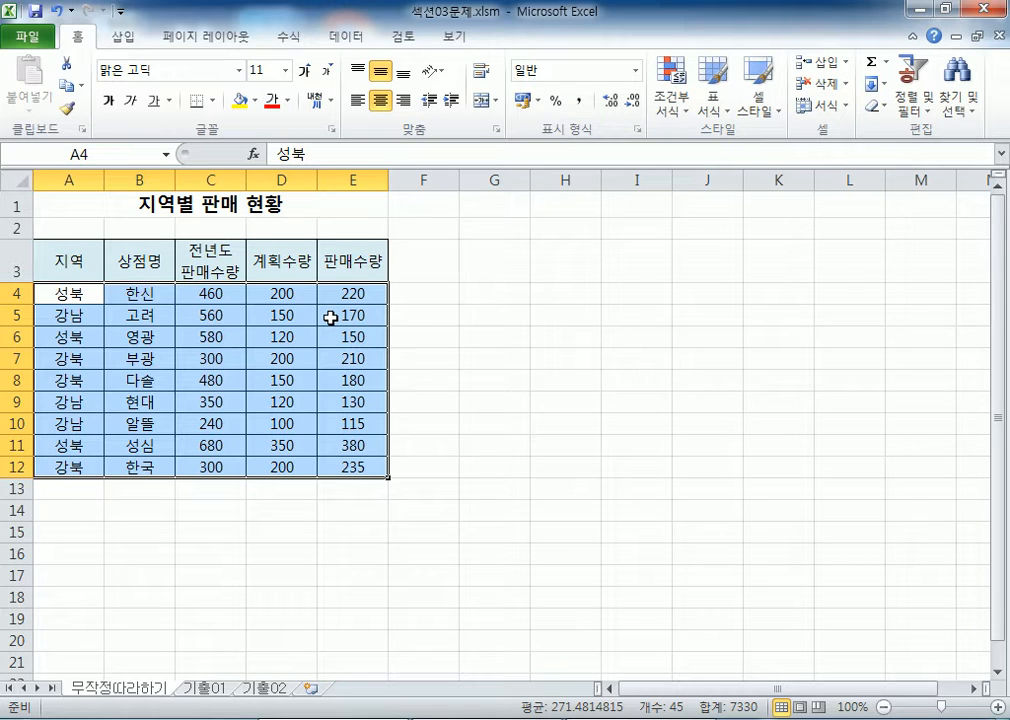
Start a new conditional formatting rule for A4:E12 that uses a formula to determine the formatted cells
{"action": "left_click_drag", "start_coordinate": [79, 291], "coordinate": [358, 472]}
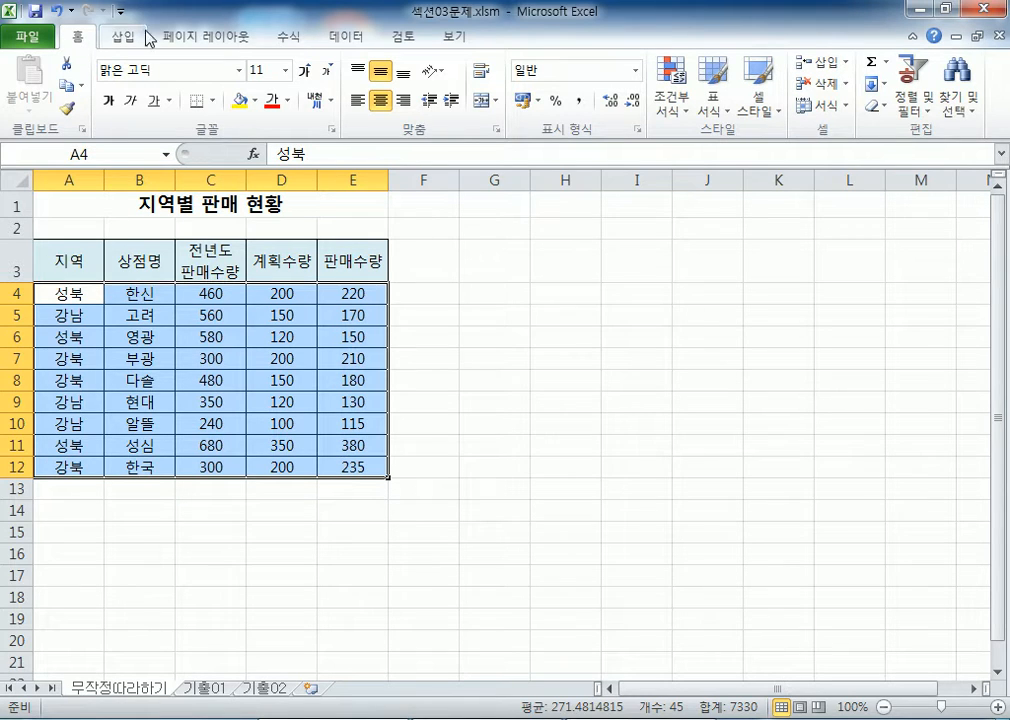
{"action": "left_click", "coordinate": [686, 112]}
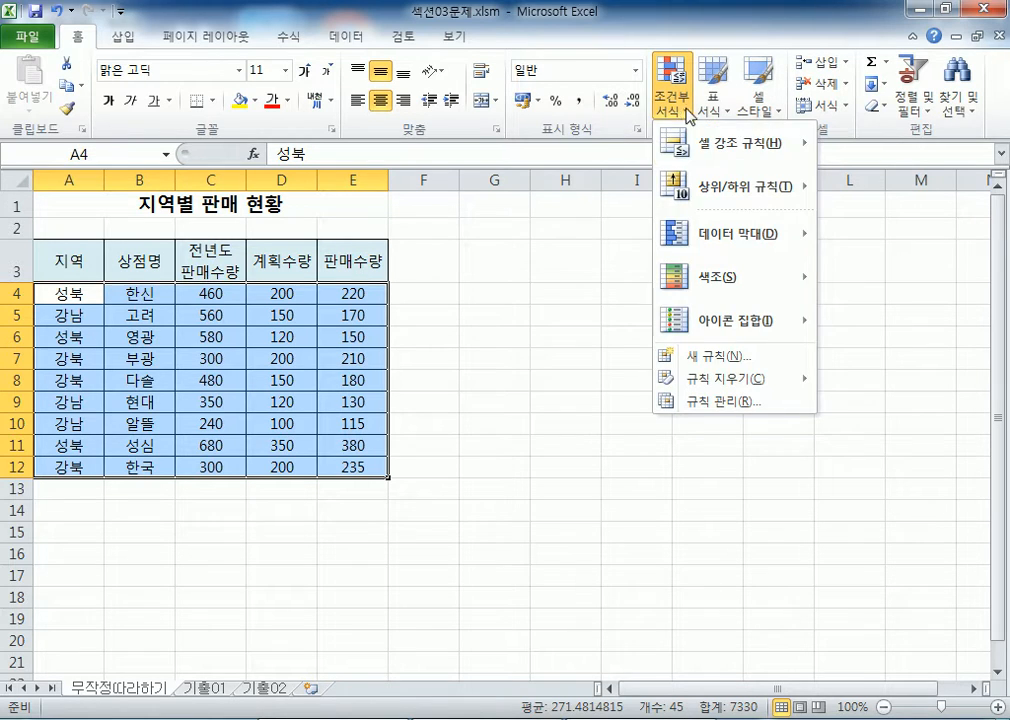
{"action": "left_click", "coordinate": [698, 362]}
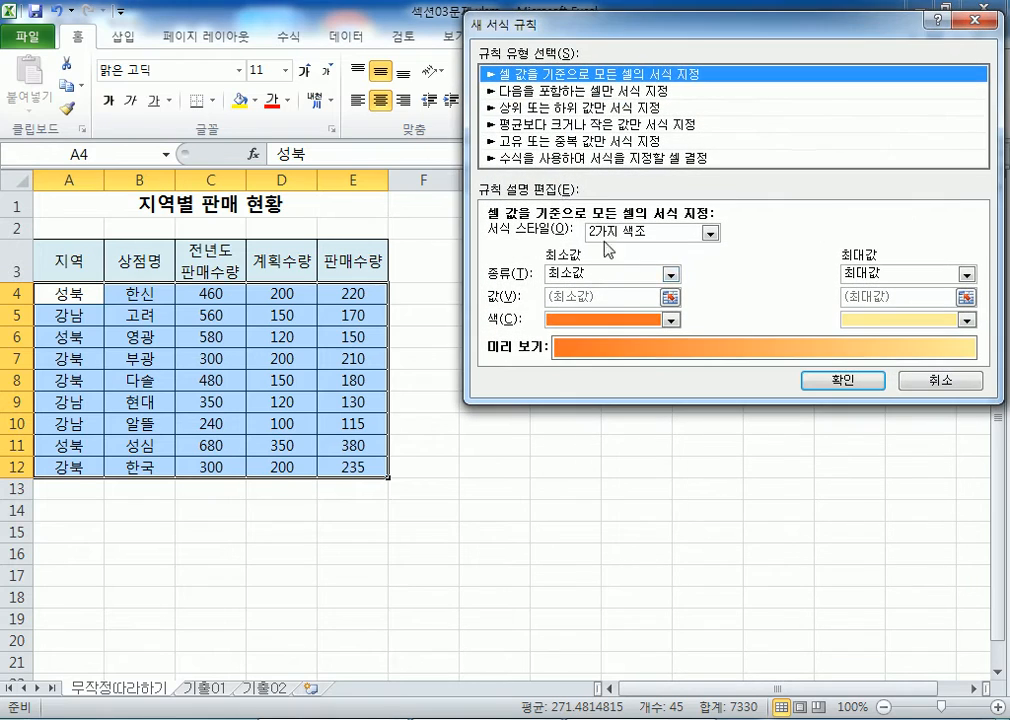
{"action": "left_click", "coordinate": [540, 158]}
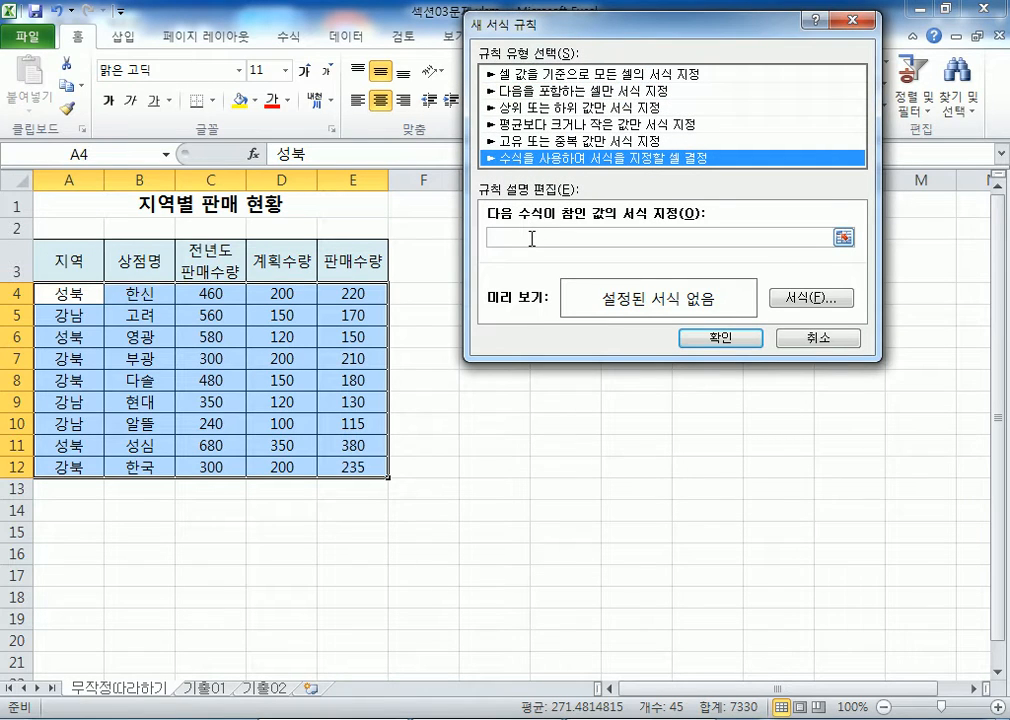
Enter =$D4>=250 as the rule's formula, with only the column of the D4 reference absolute
{"action": "left_click", "coordinate": [532, 238]}
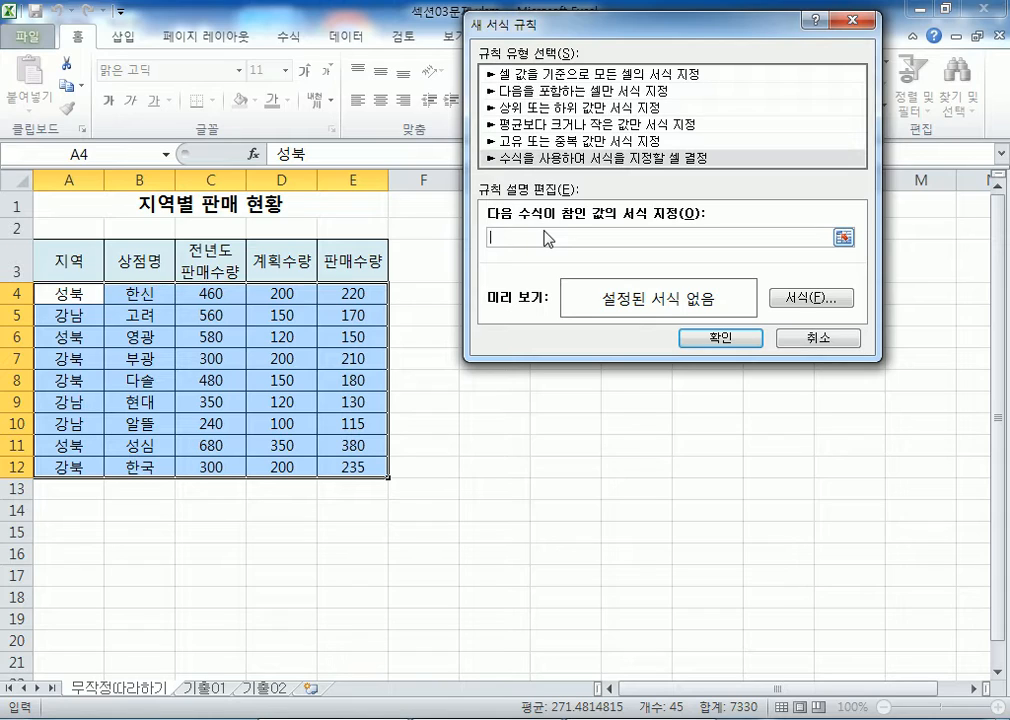
{"action": "type", "text": "="}
{"action": "key", "text": "BackSpace"}
{"action": "key", "text": "BackSpace"}
{"action": "key", "text": "BackSpace"}
{"action": "left_click", "coordinate": [281, 295]}
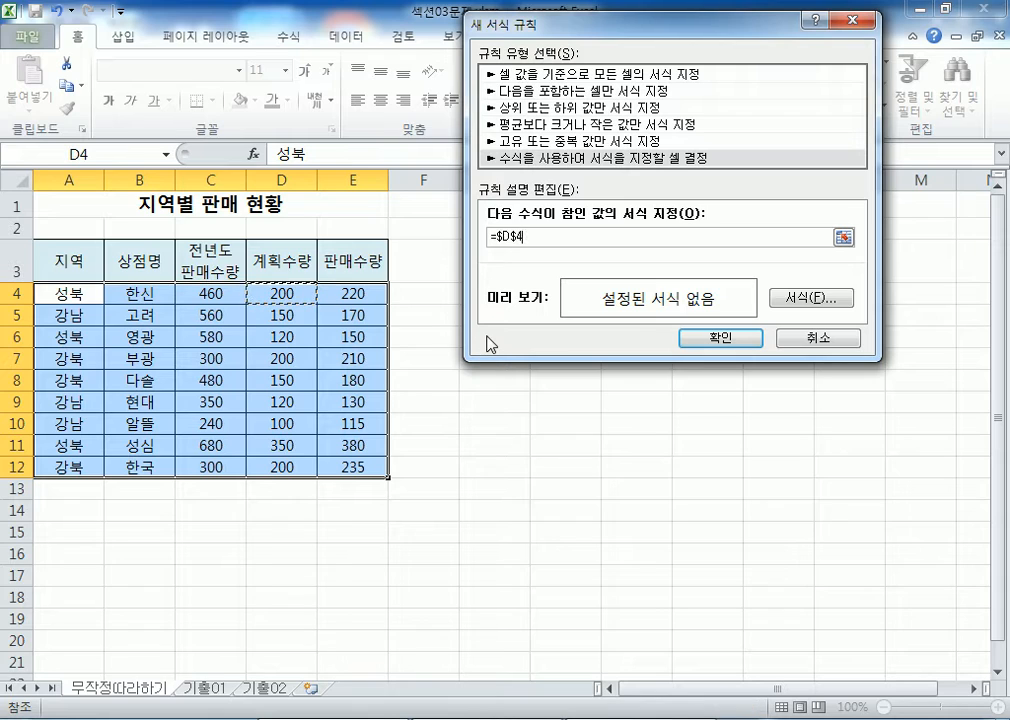
{"action": "key", "text": "F4"}
{"action": "type", "text": ">=250"}
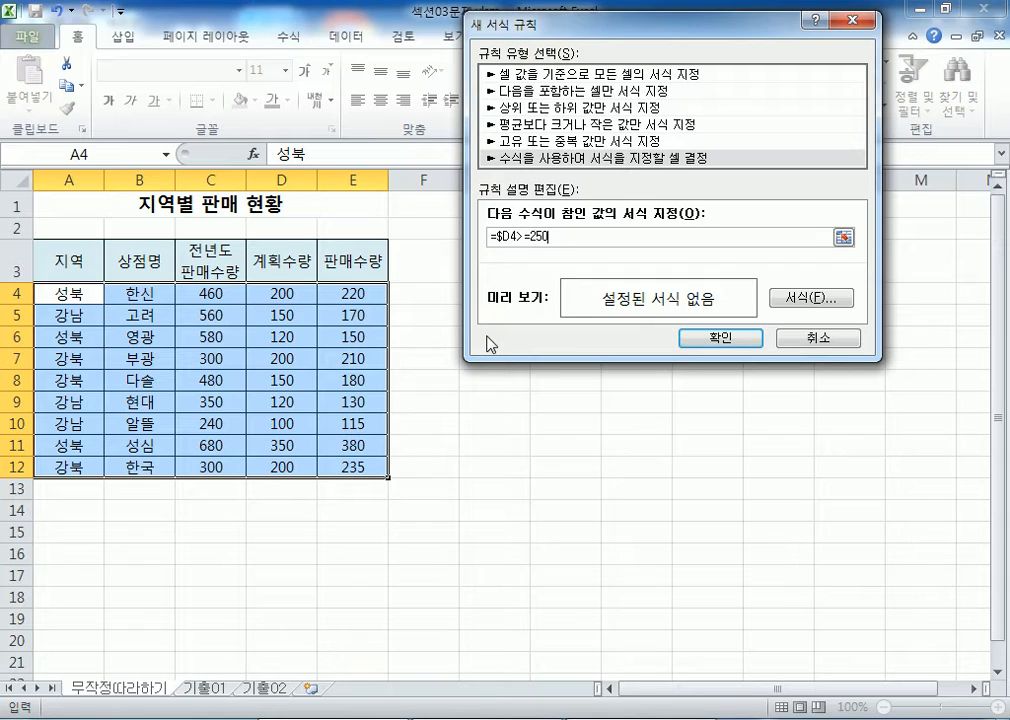
Set the rule's font format to bold with a single (실선) underline and create the rule
{"action": "left_click", "coordinate": [799, 300]}
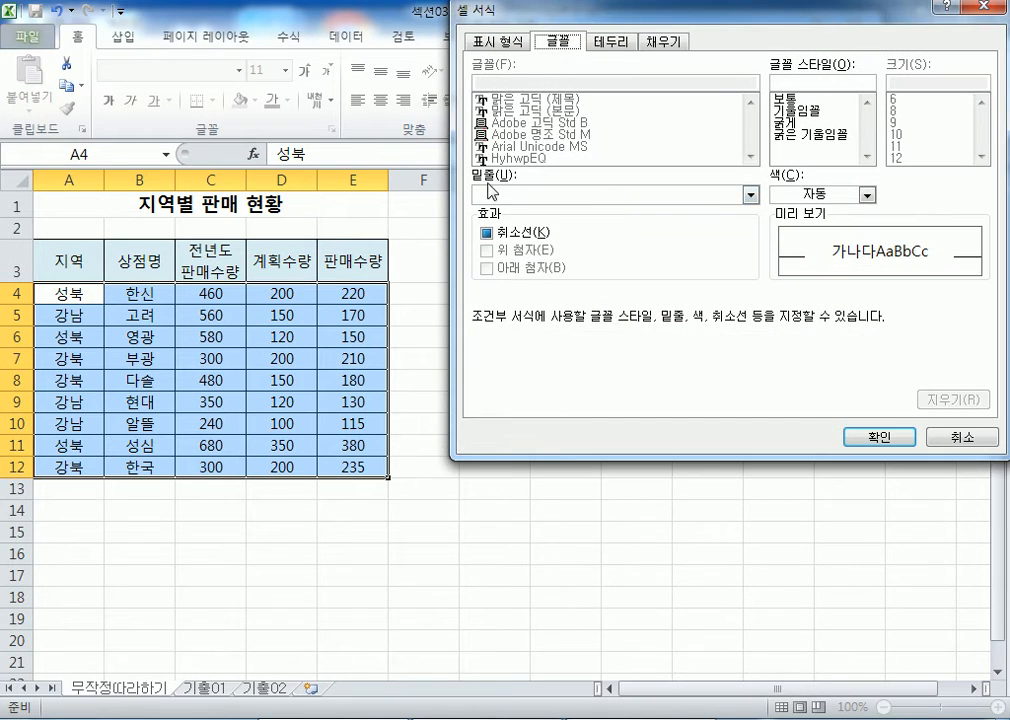
{"action": "left_click", "coordinate": [491, 196]}
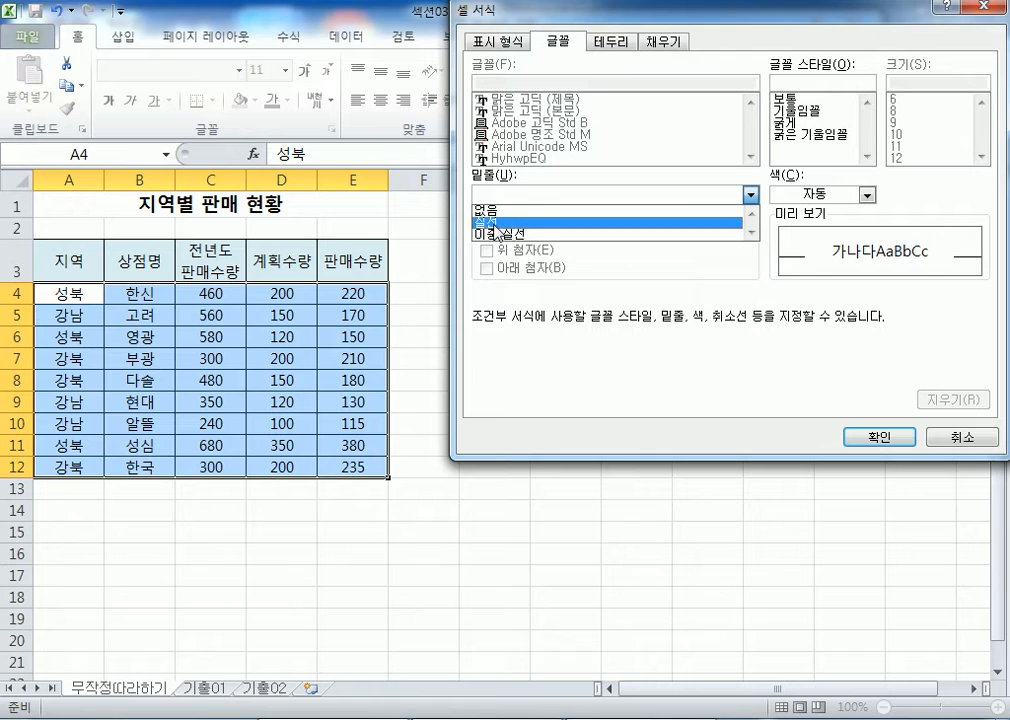
{"action": "left_click", "coordinate": [487, 224]}
{"action": "left_click", "coordinate": [487, 232]}
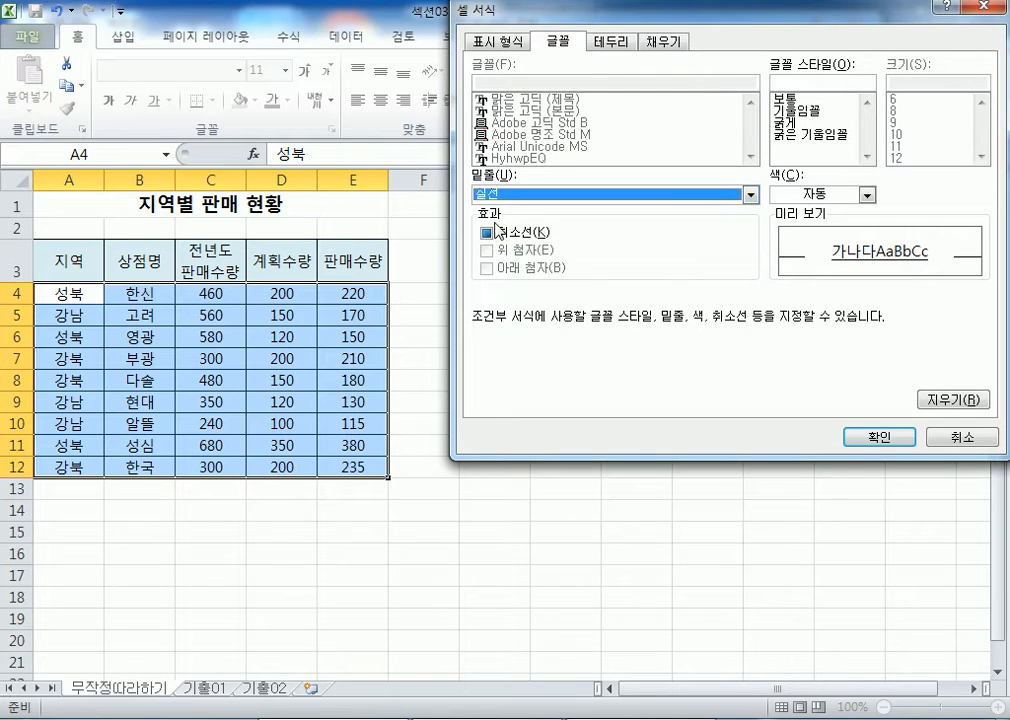
{"action": "left_click", "coordinate": [805, 122]}
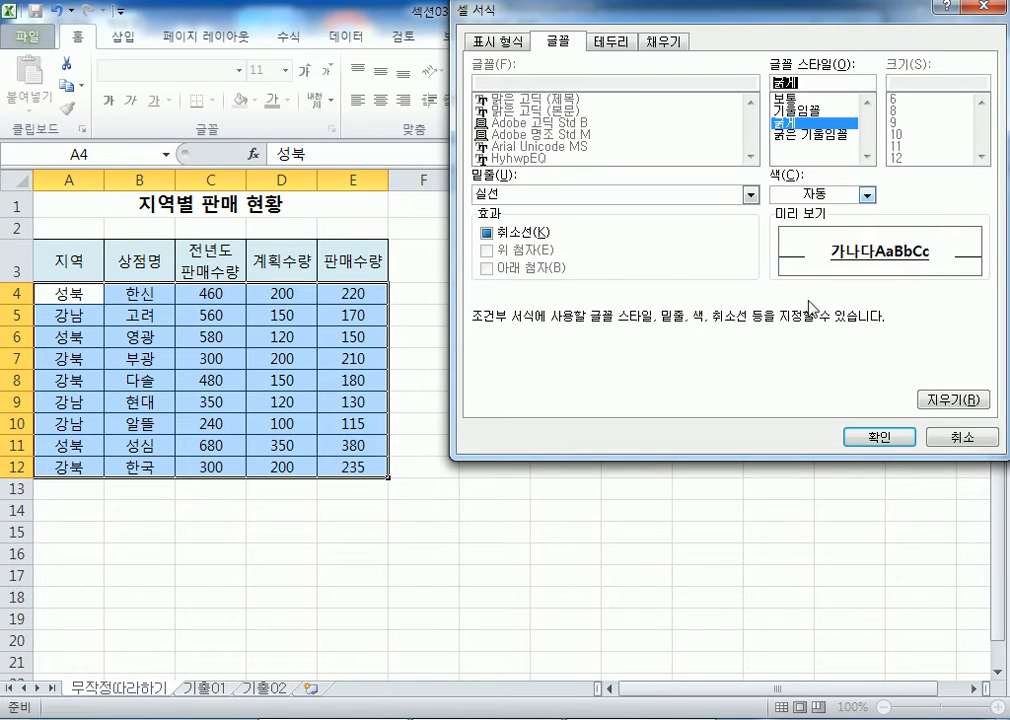
{"action": "left_click", "coordinate": [869, 440]}
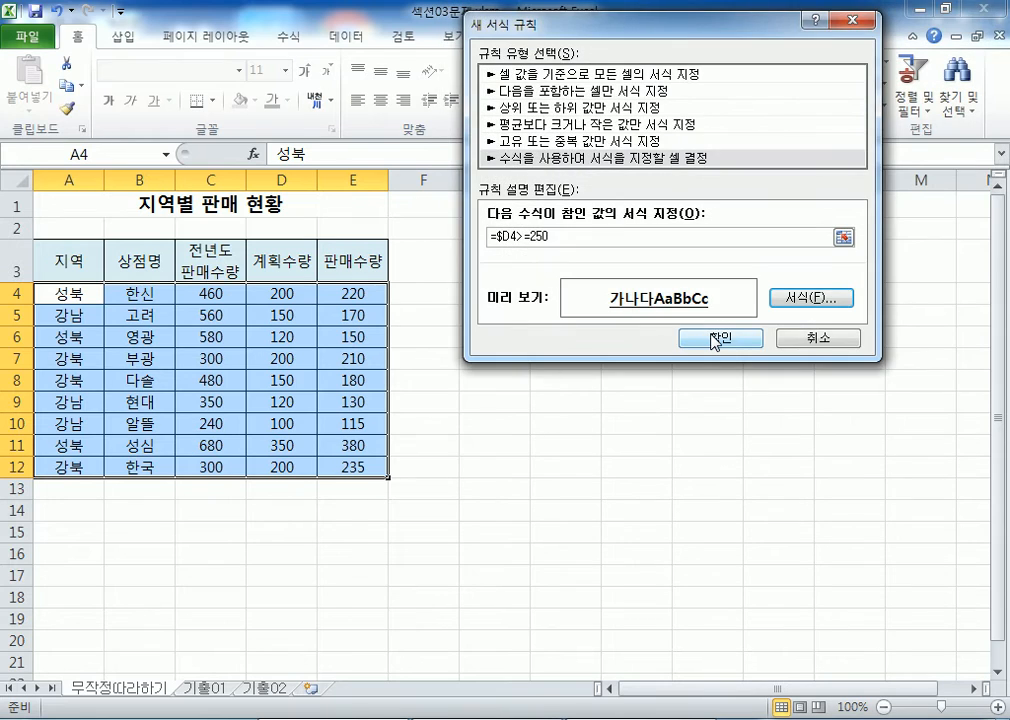
{"action": "left_click", "coordinate": [593, 337]}
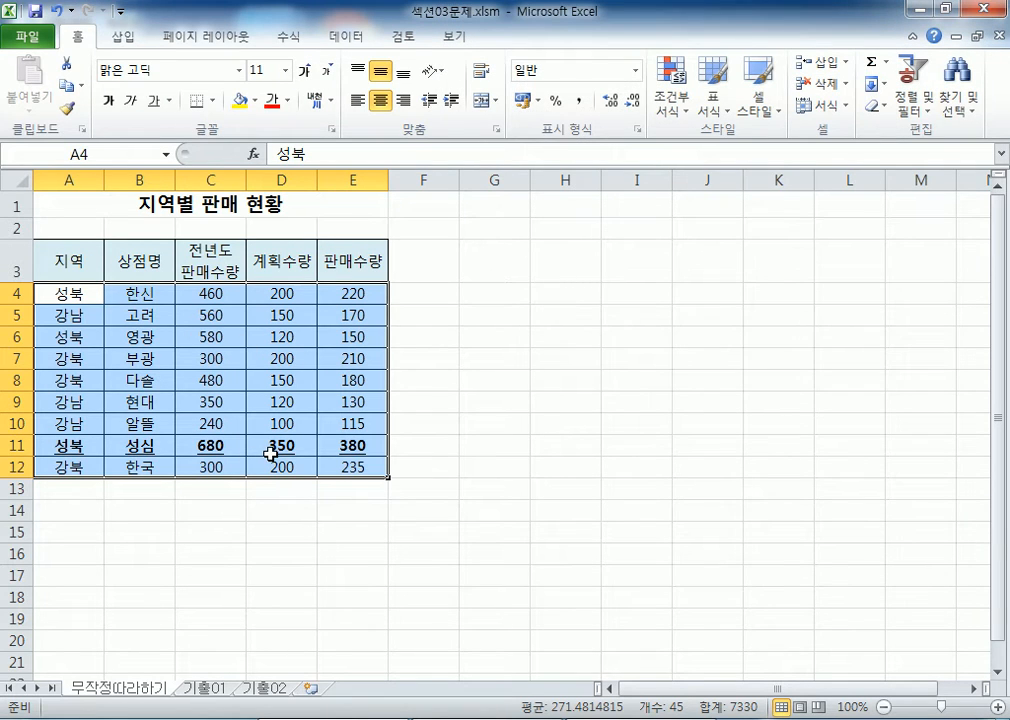
Start another formula-based conditional formatting rule for A4:E12 with the formula =$D4<150, keeping only the column absolute
{"action": "left_click", "coordinate": [668, 108]}
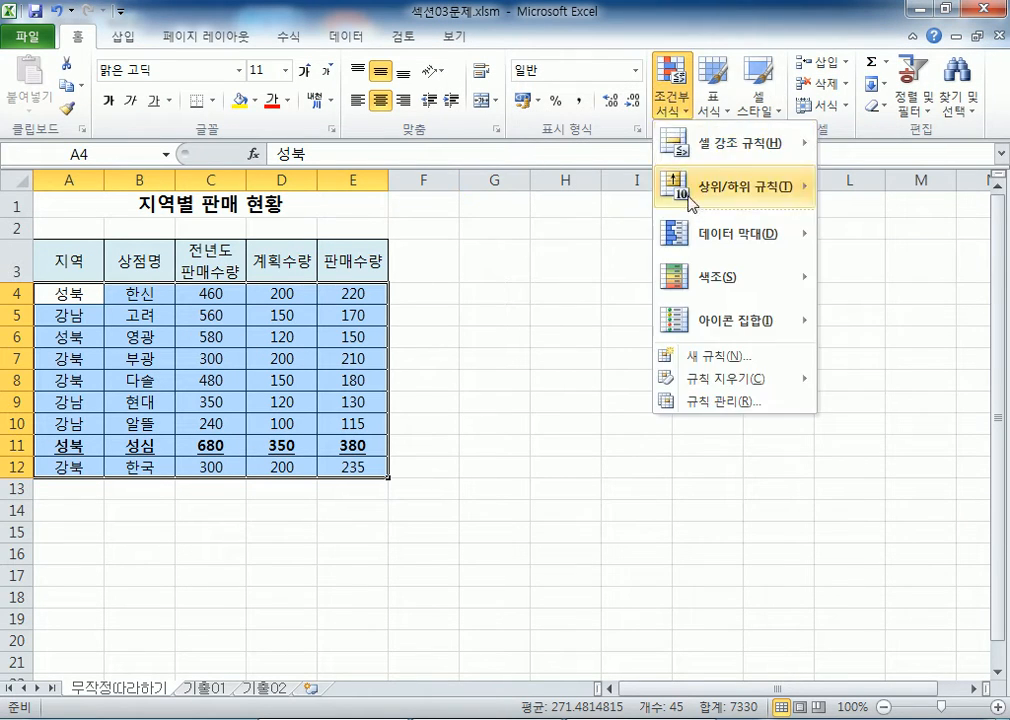
{"action": "left_click", "coordinate": [692, 360]}
{"action": "left_click", "coordinate": [495, 143]}
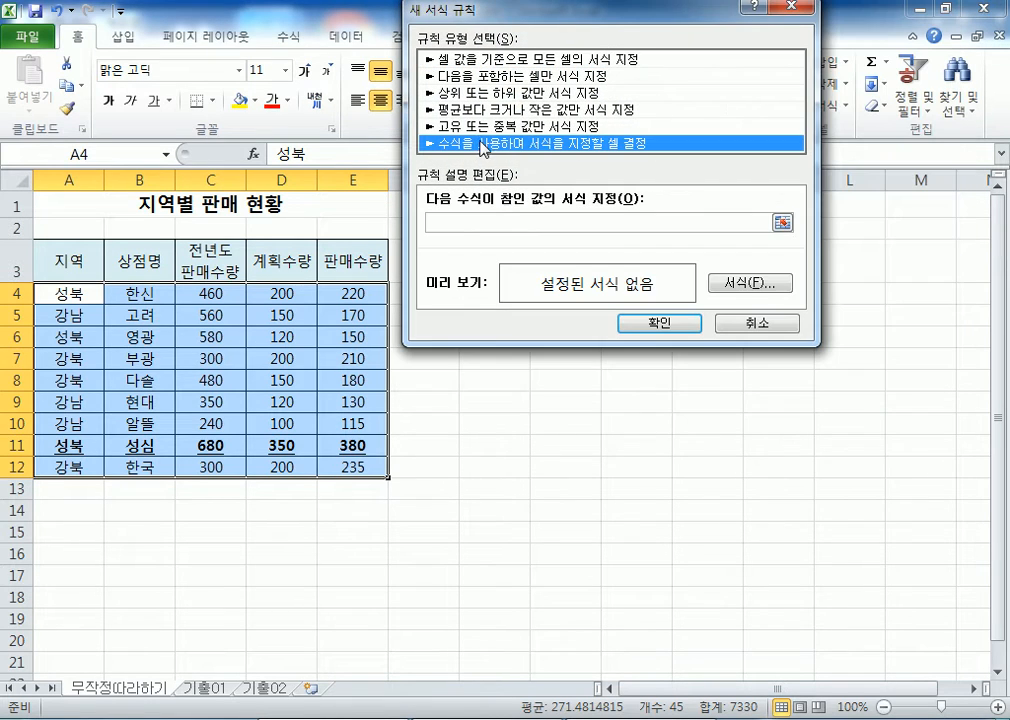
{"action": "left_click", "coordinate": [500, 221]}
{"action": "left_click", "coordinate": [282, 295]}
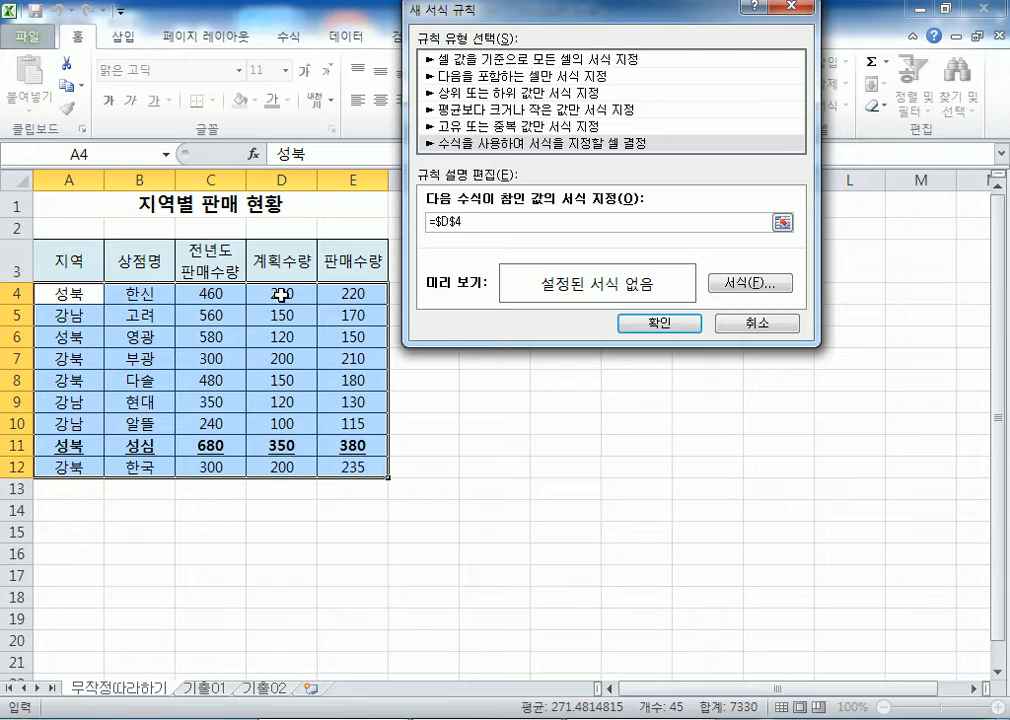
{"action": "key", "text": "F4"}
{"action": "key", "text": "F4"}
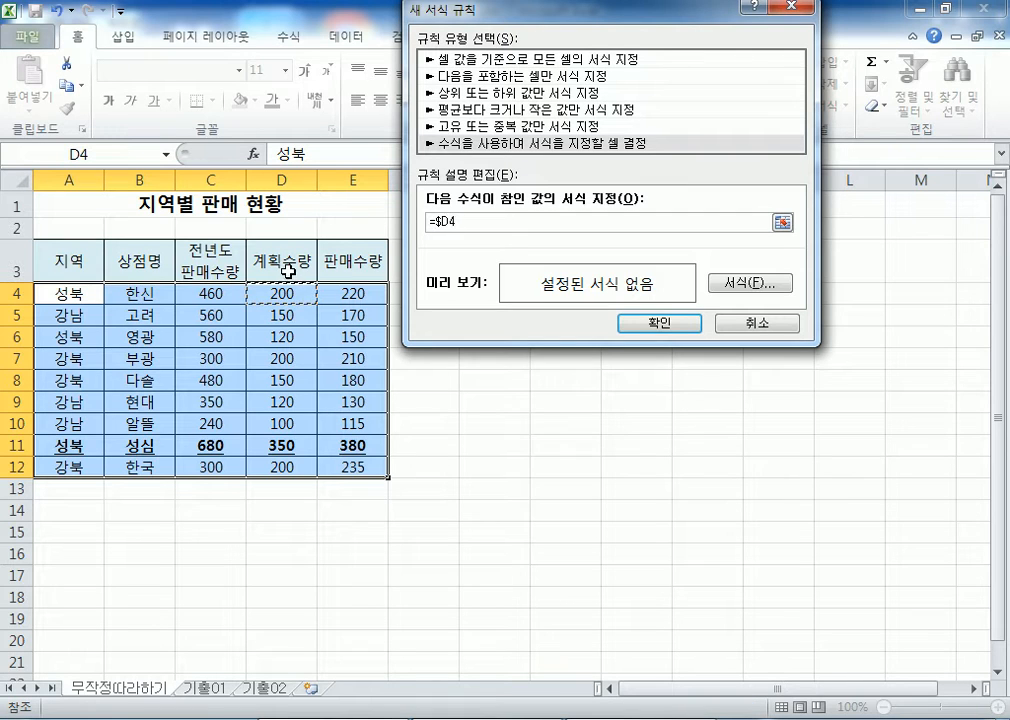
{"action": "type", "text": "<150"}
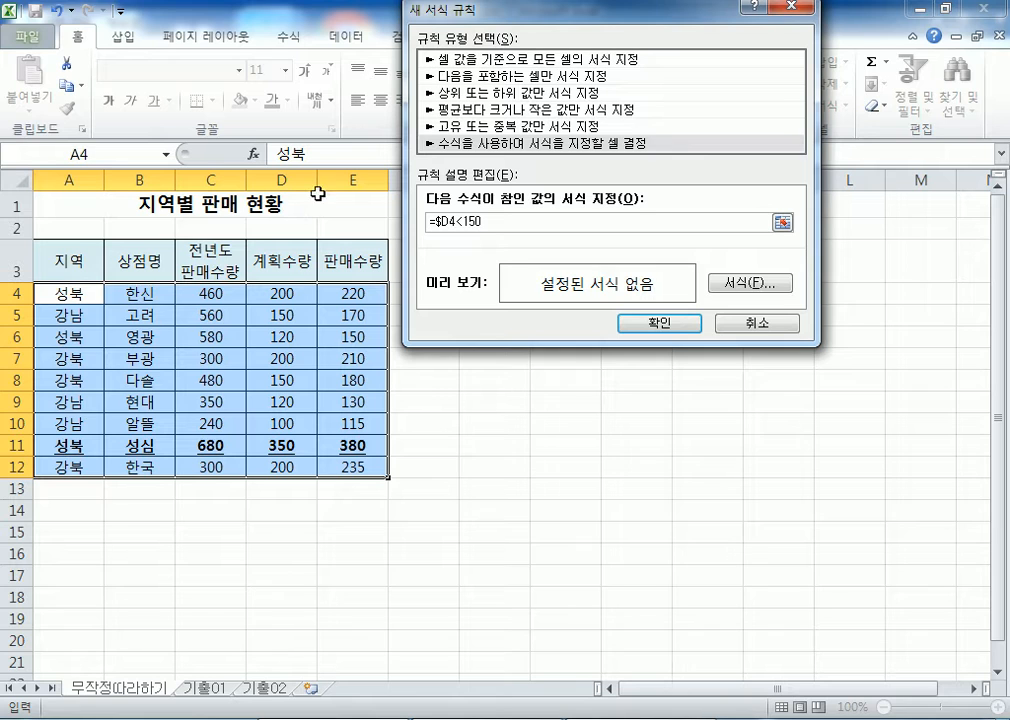
Set the rule's font format to red italic (기울임꼴) and create the rule
{"action": "left_click", "coordinate": [750, 284]}
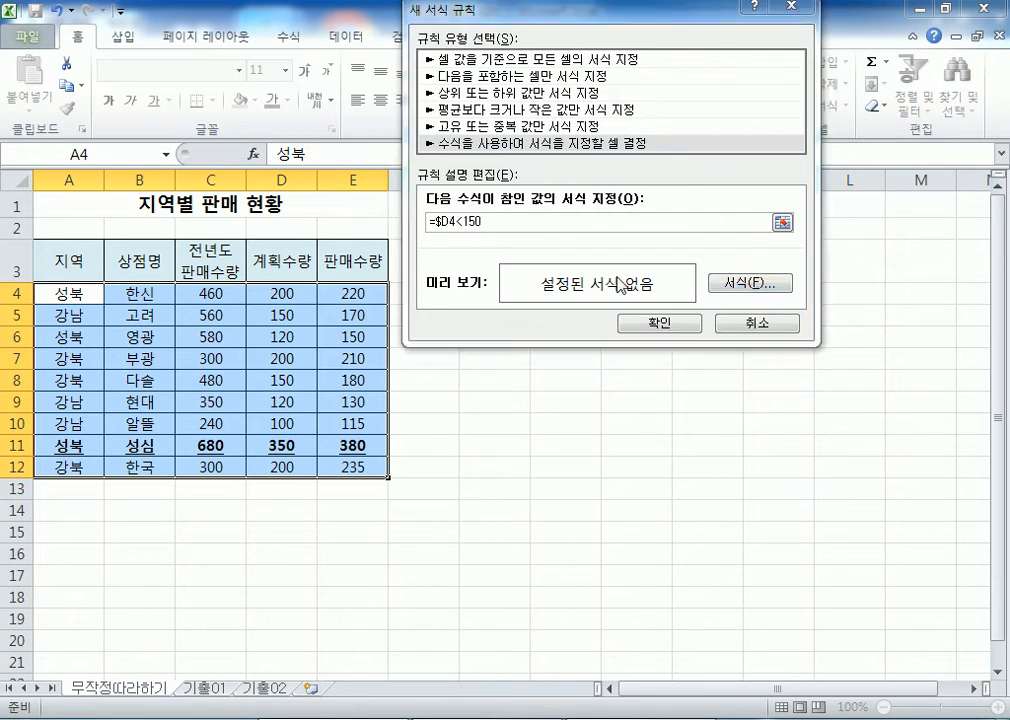
{"action": "left_click", "coordinate": [808, 195]}
{"action": "left_click", "coordinate": [737, 363]}
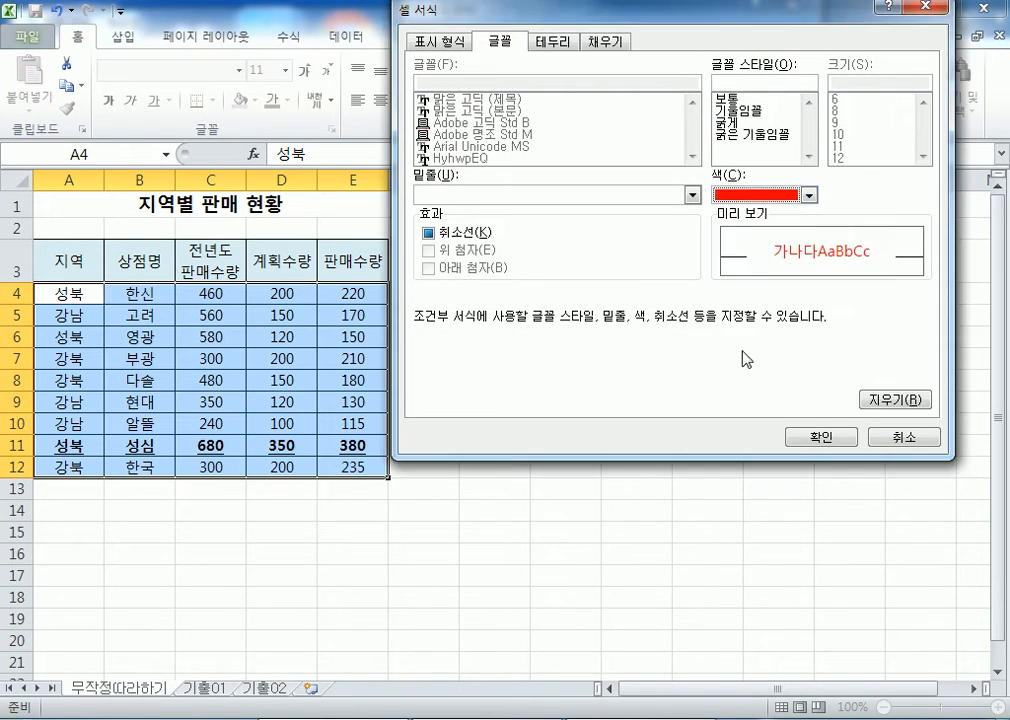
{"action": "left_click", "coordinate": [740, 111]}
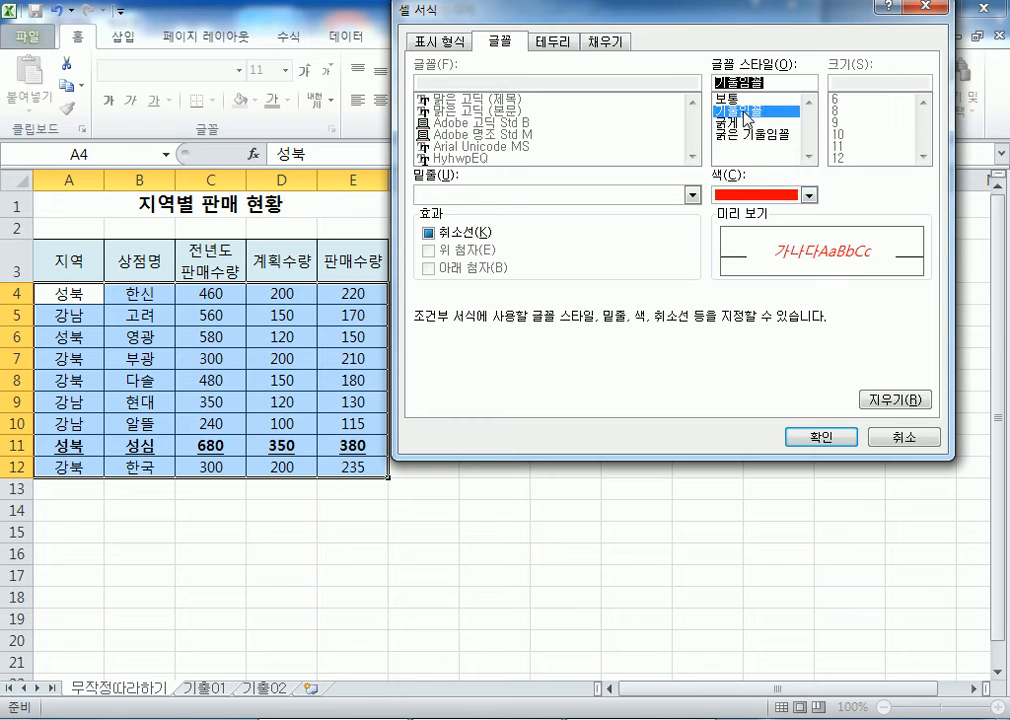
{"action": "left_click", "coordinate": [803, 436]}
{"action": "left_click", "coordinate": [657, 323]}
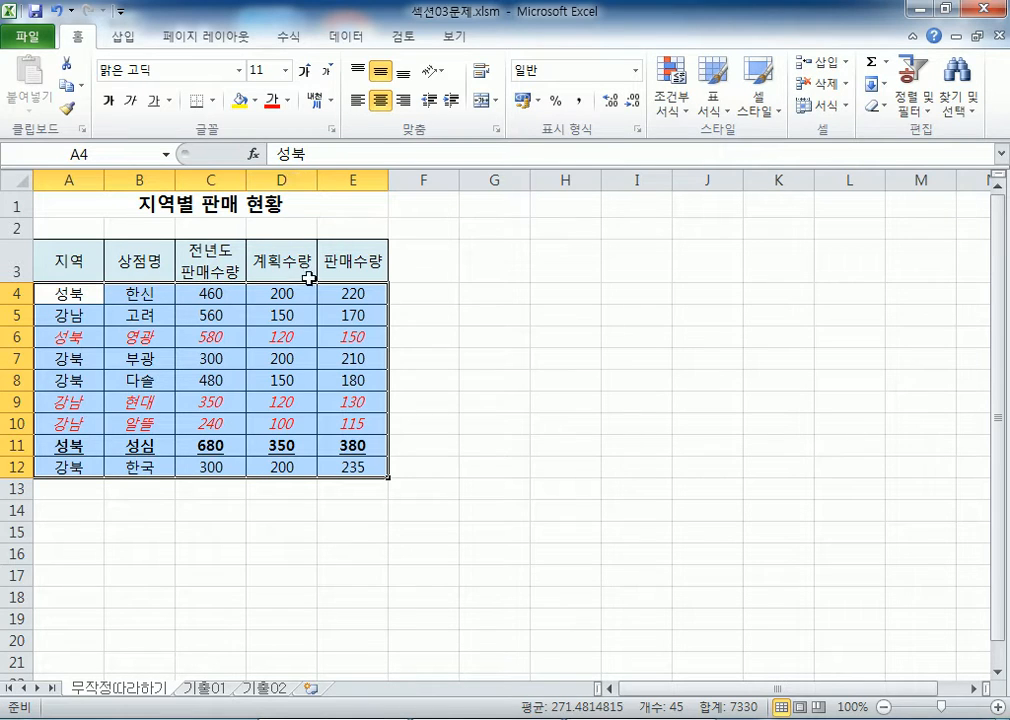
Switch to the Notepad notes, dock the window beside the worksheet and widen it up to column E
{"action": "left_click", "coordinate": [540, 718]}
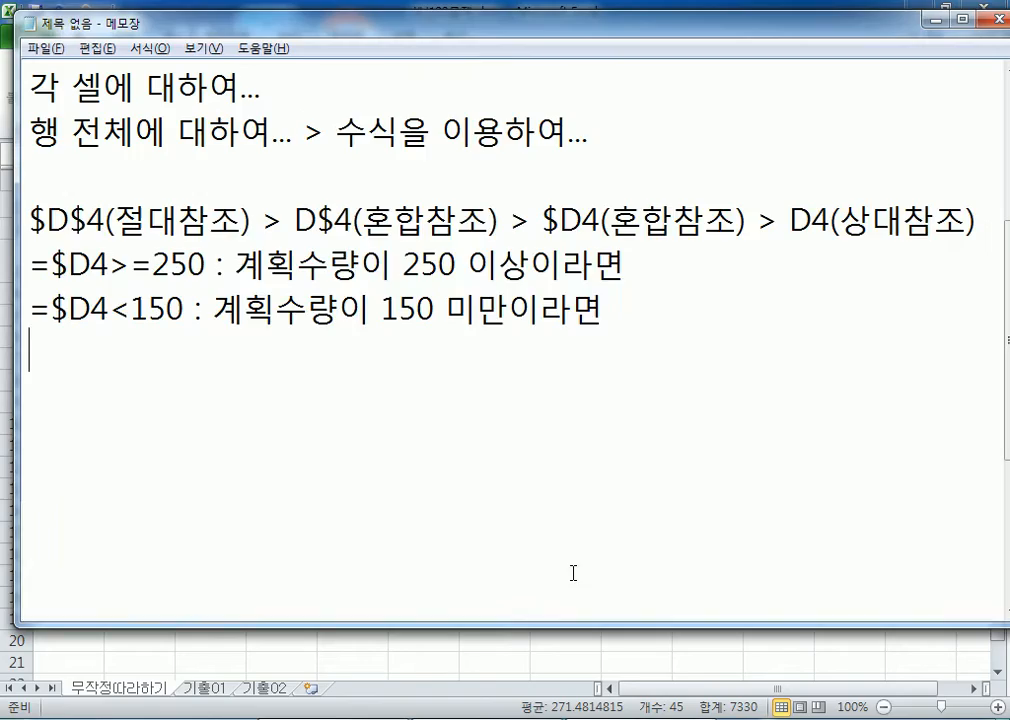
{"action": "left_click_drag", "start_coordinate": [262, 21], "coordinate": [1008, 6]}
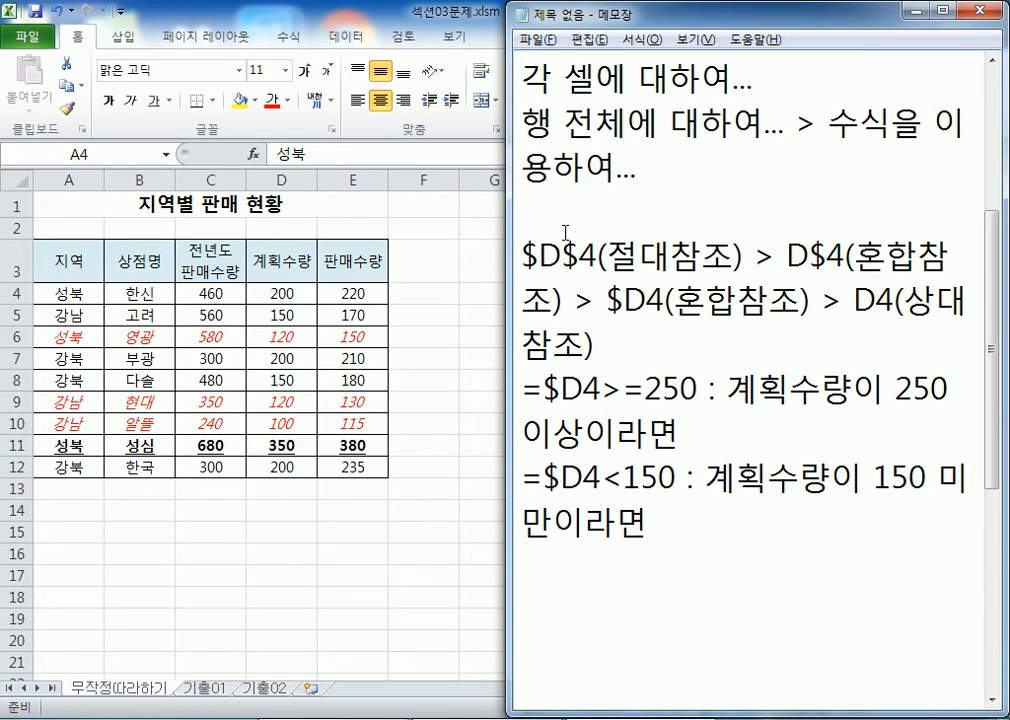
{"action": "left_click_drag", "start_coordinate": [510, 229], "coordinate": [418, 228]}
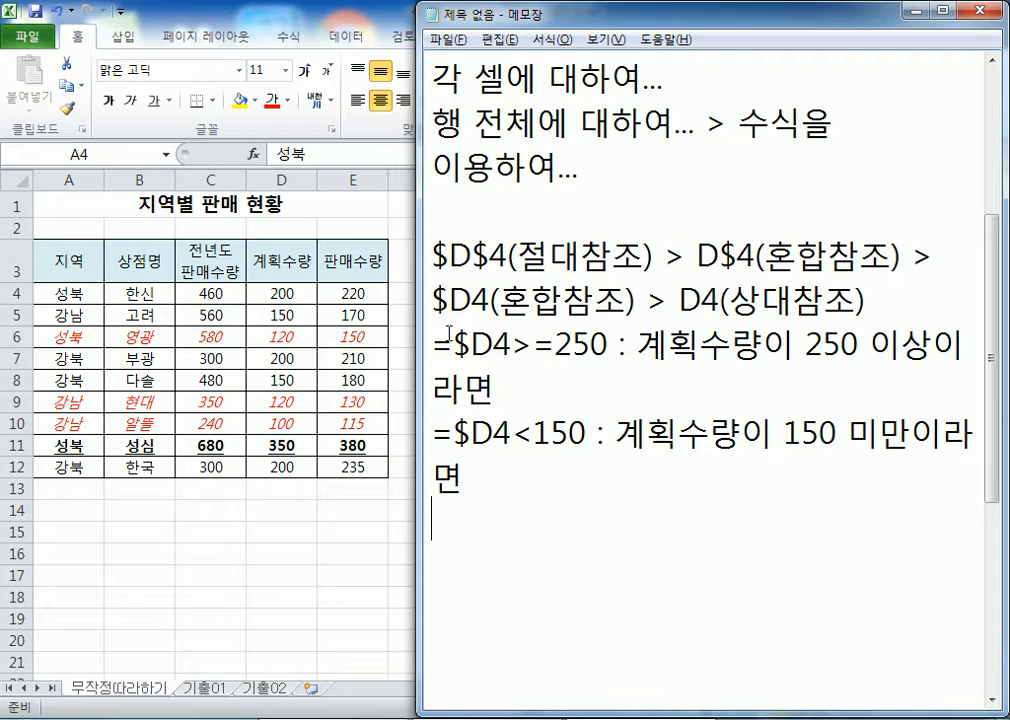
{"action": "left_click", "coordinate": [471, 345]}
{"action": "left_click_drag", "start_coordinate": [413, 354], "coordinate": [391, 351]}
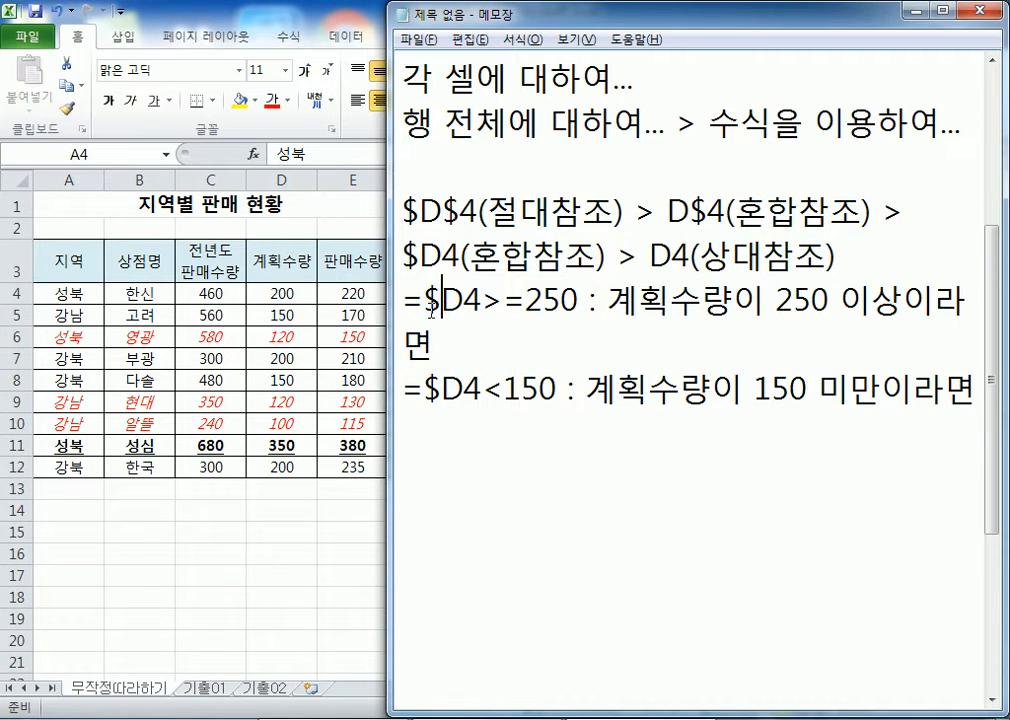
Return to Excel, select A4:E12 and make D4 the active cell within the selection
{"action": "left_click", "coordinate": [134, 289]}
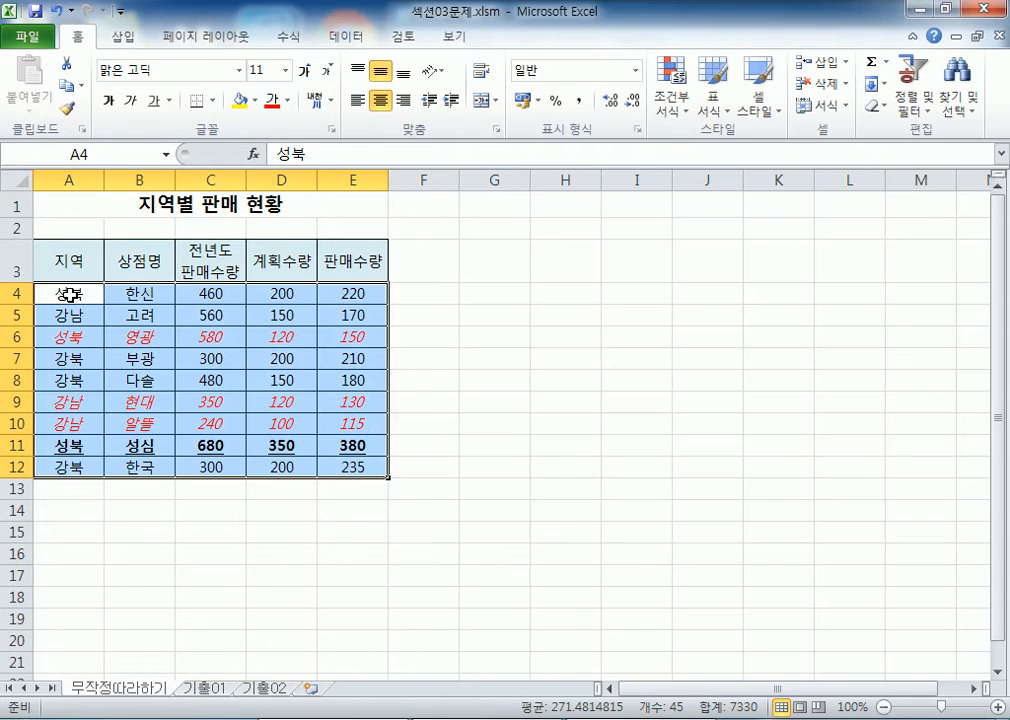
{"action": "left_click_drag", "start_coordinate": [70, 293], "coordinate": [357, 467]}
{"action": "key", "text": "Tab"}
{"action": "key", "text": "Tab"}
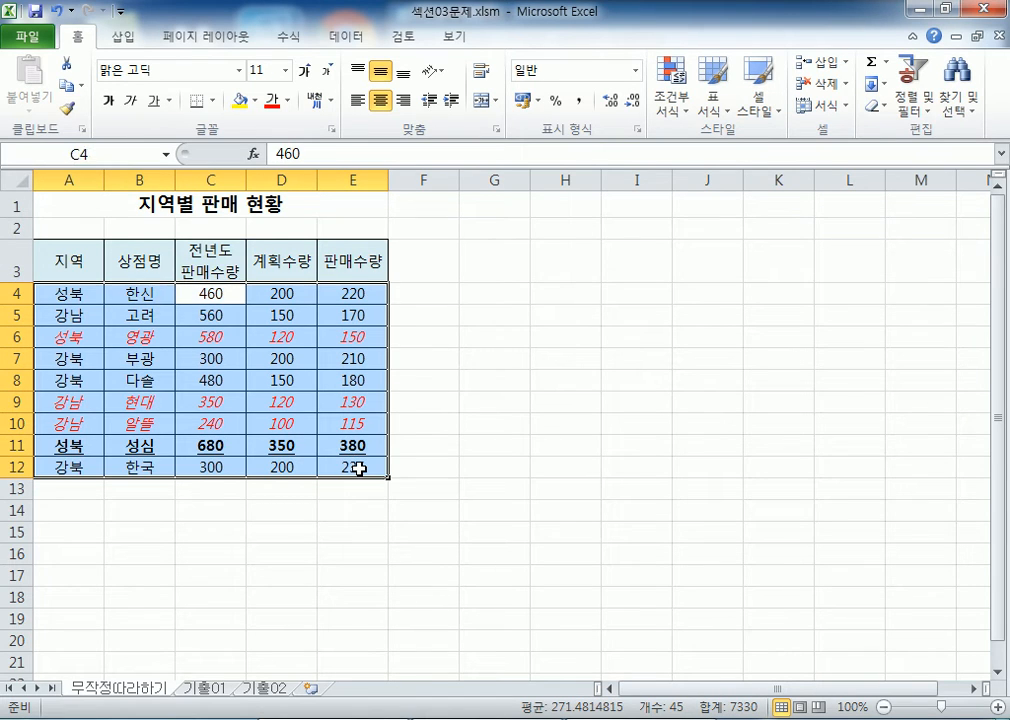
{"action": "key", "text": "Tab"}
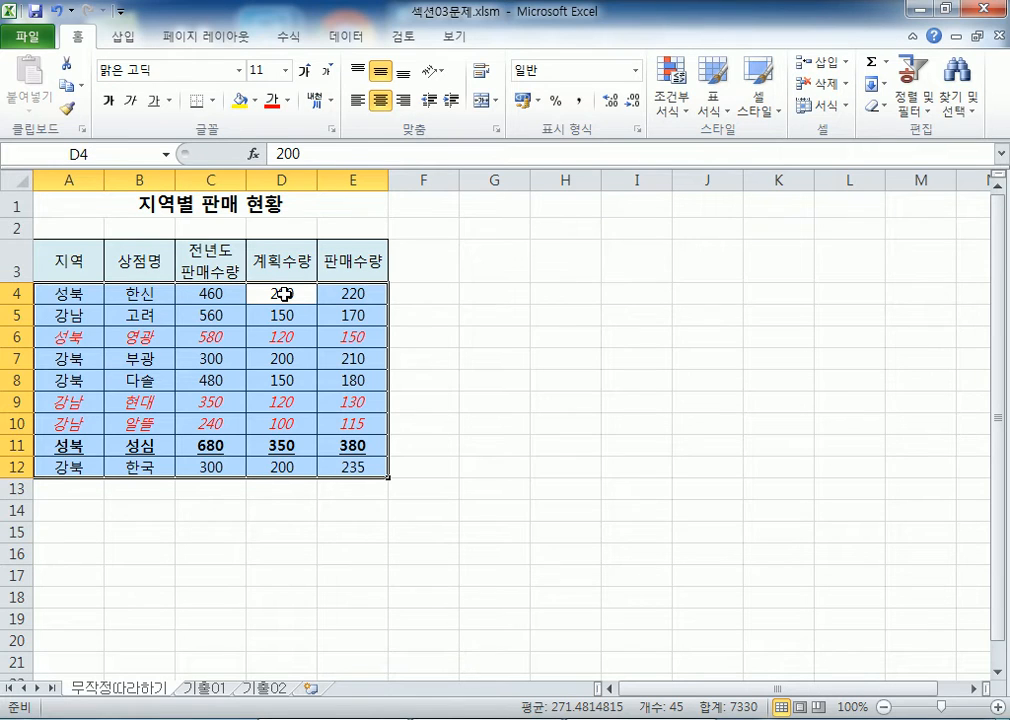
Switch to Notepad and add the line "D4, D5, D6, ... D12" below the notes, separated by a blank line
{"action": "key", "text": "alt+Tab"}
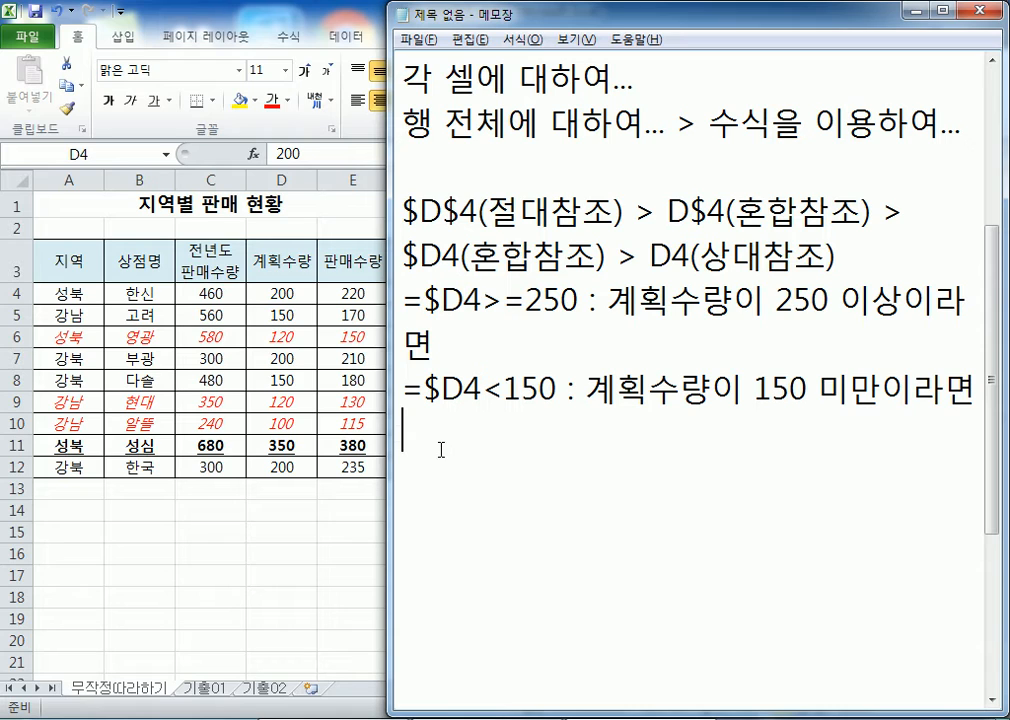
{"action": "scroll", "coordinate": [487, 421], "scroll_direction": "down", "scroll_amount": 3}
{"action": "scroll", "coordinate": [487, 421], "scroll_direction": "up", "scroll_amount": 2}
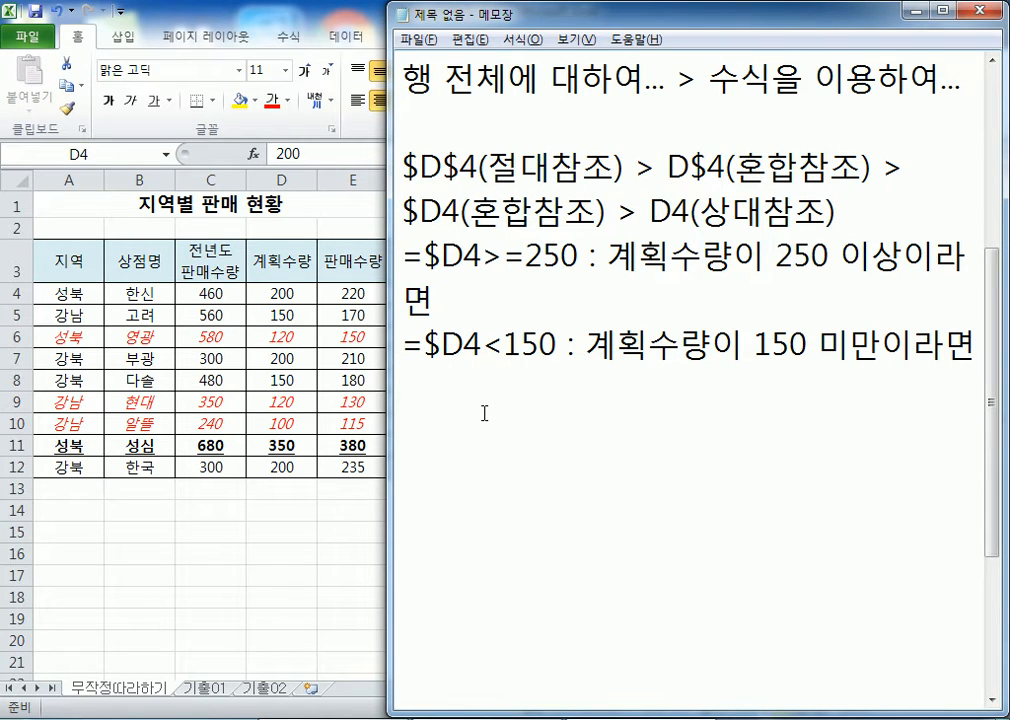
{"action": "key", "text": "Return"}
{"action": "key", "text": "Return"}
{"action": "type", "text": "ㅇ"}
{"action": "key", "text": "BackSpace"}
{"action": "type", "text": "D"}
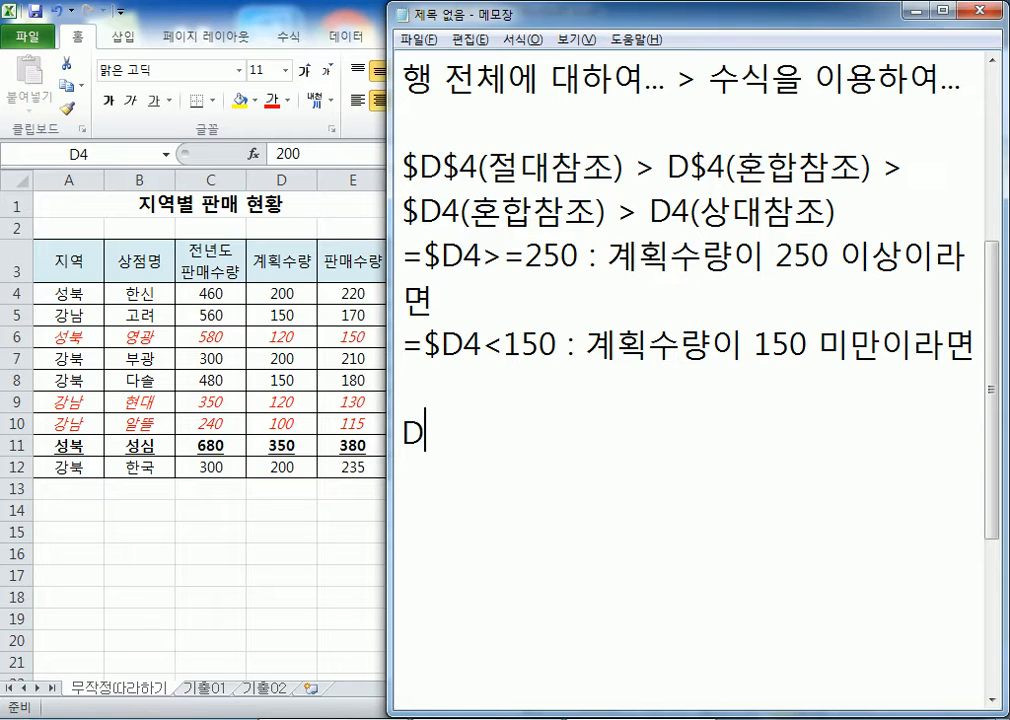
{"action": "type", "text": "4,D5"}
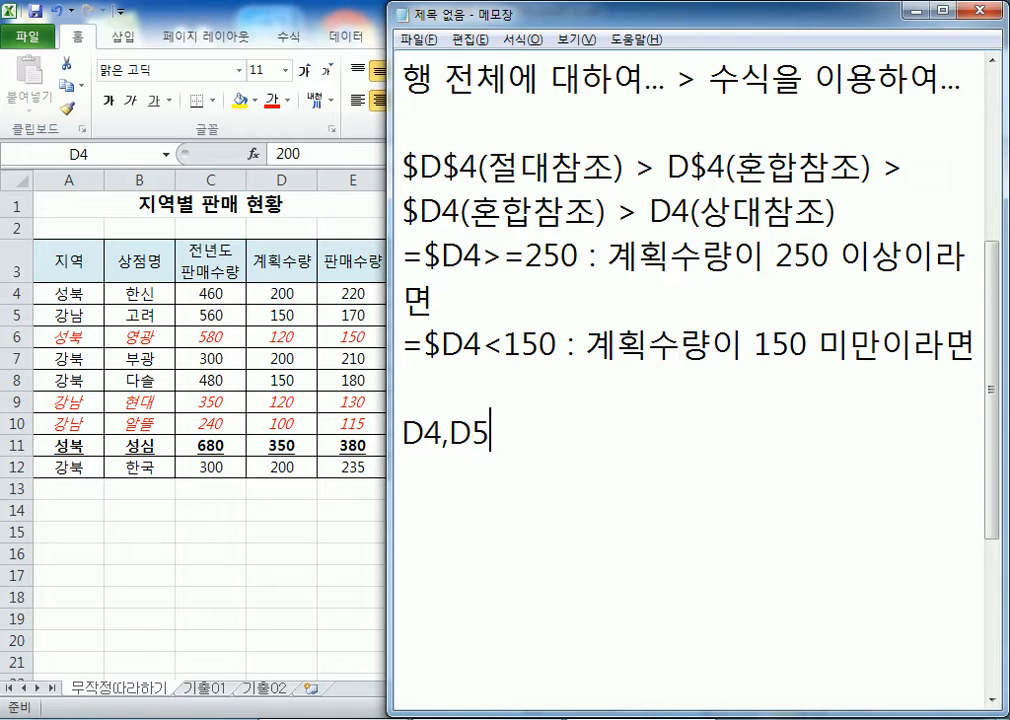
{"action": "key", "text": "Left"}
{"action": "key", "text": "Left"}
{"action": "key", "text": "End"}
{"action": "type", "text": ", D"}
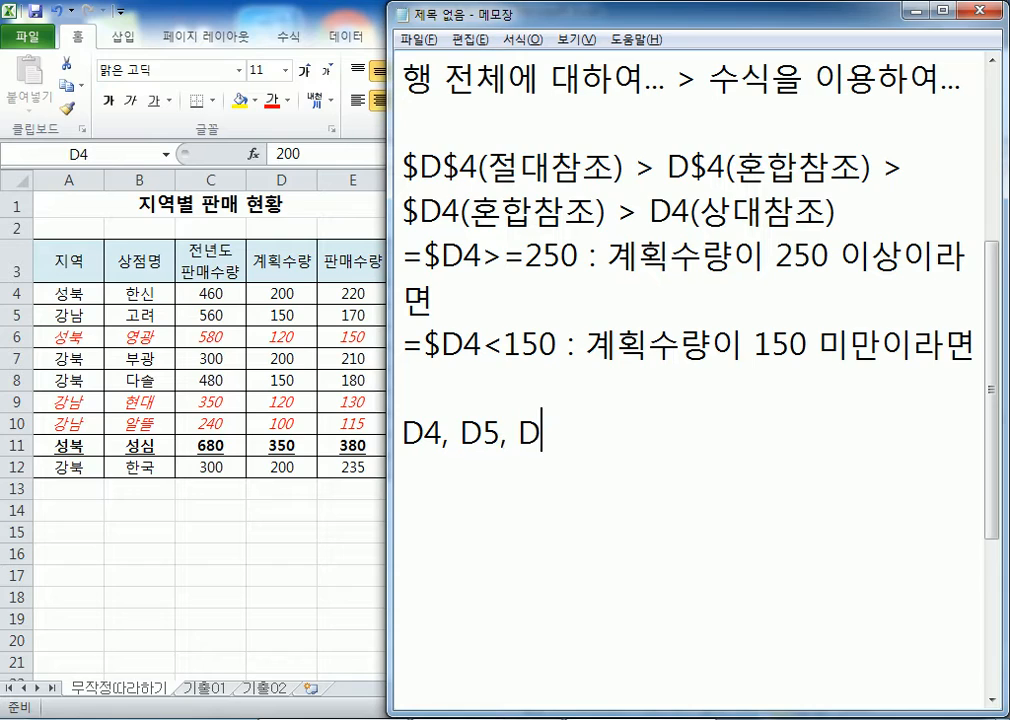
{"action": "type", "text": "6, ... D12"}
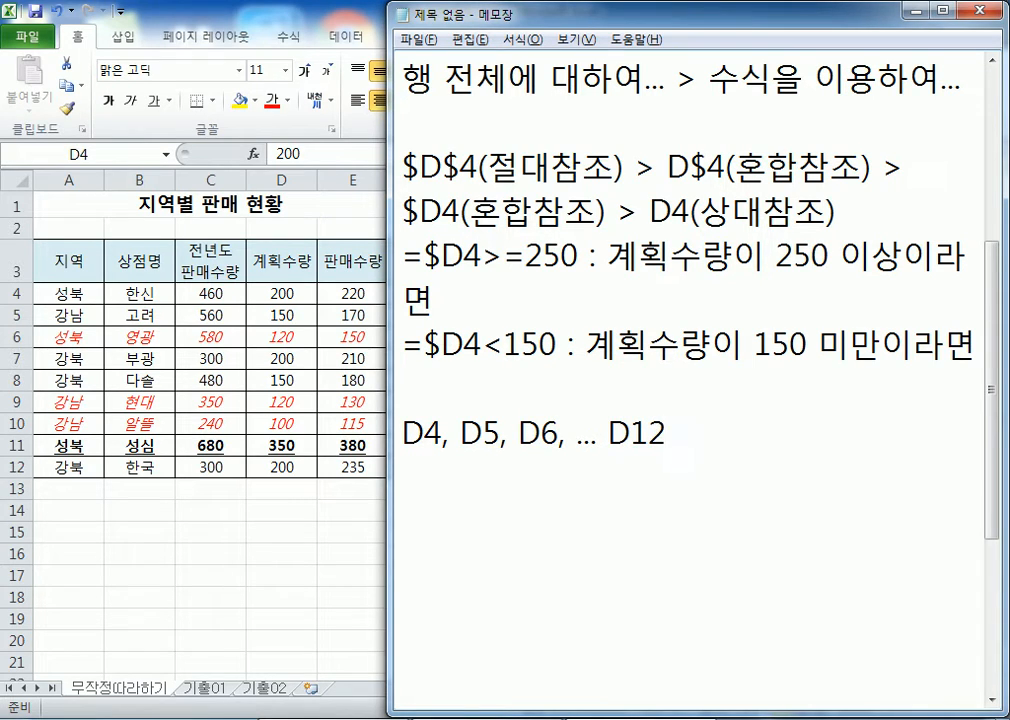
Prefix the cell list line with "계획수량 : " and start a new line after it
{"action": "key", "text": "Home"}
{"action": "type", "text": "ㄱ"}
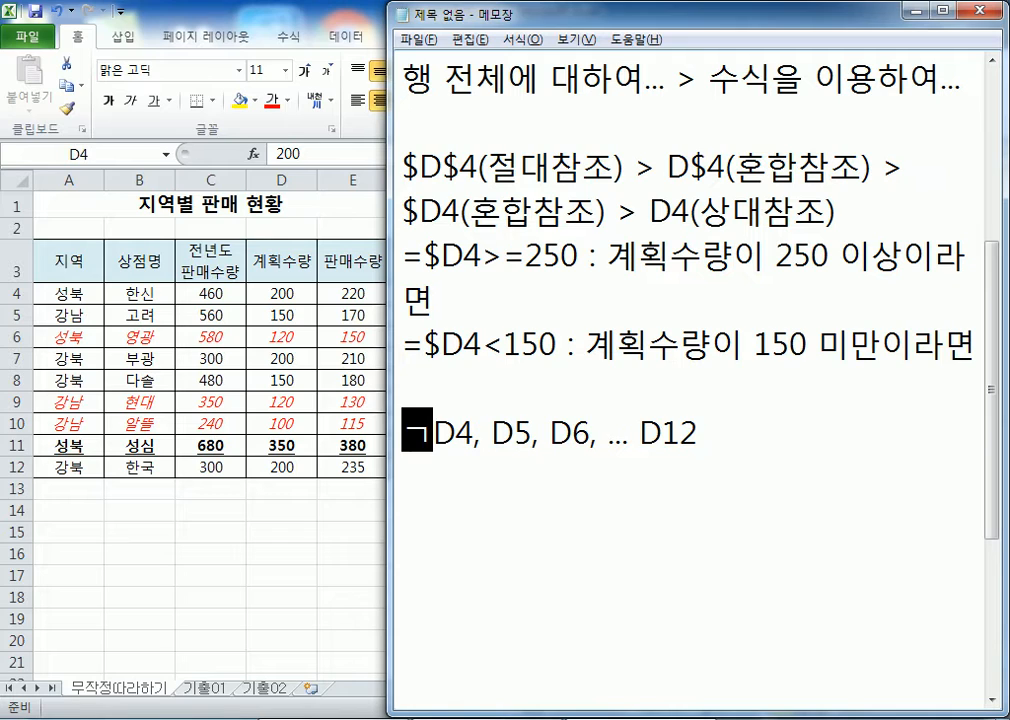
{"action": "type", "text": "계획수량 "}
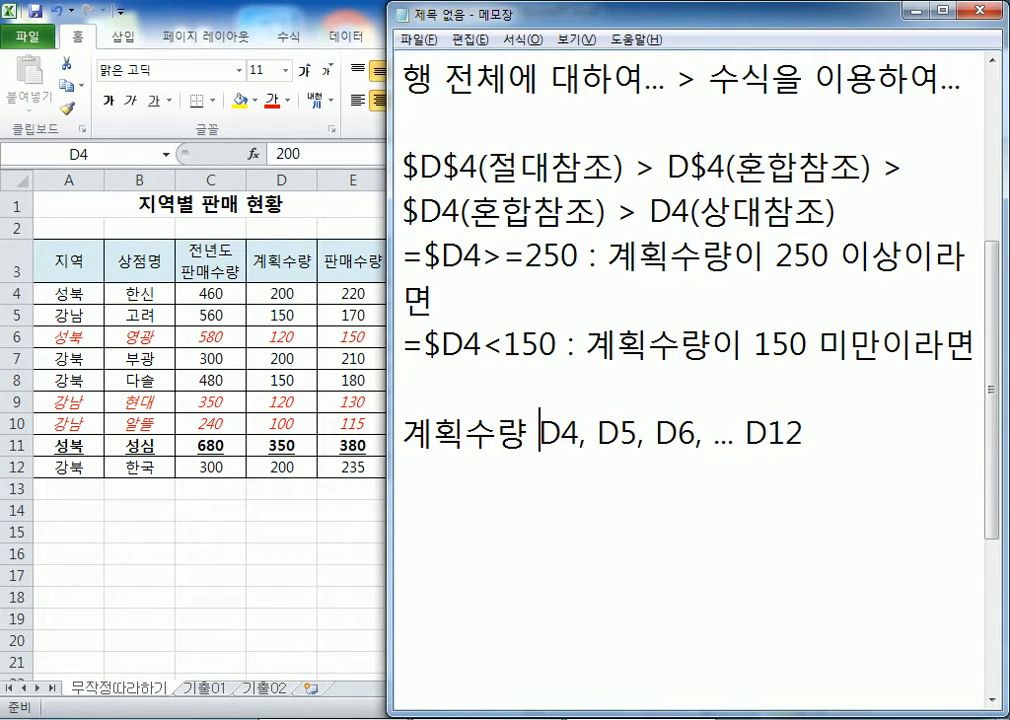
{"action": "type", "text": ":"}
{"action": "key", "text": "End"}
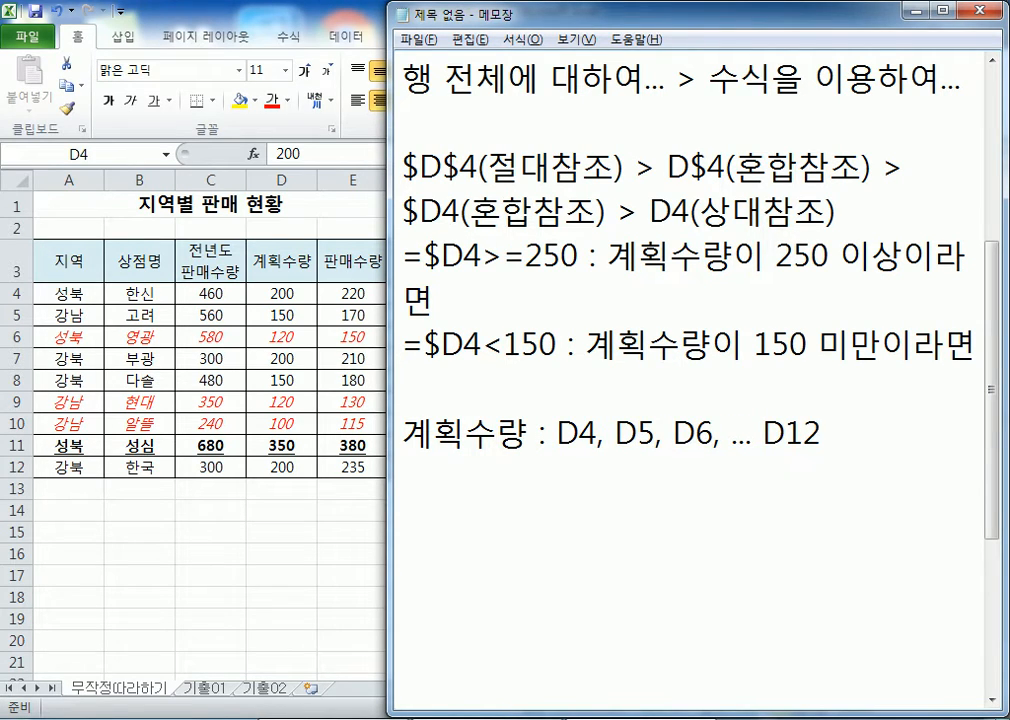
{"action": "key", "text": "Return"}
Switch to Excel and select the planned quantities D4:D12, followed by the whole data range A4:E12
{"action": "key", "text": "alt+Tab"}
{"action": "left_click_drag", "start_coordinate": [297, 294], "coordinate": [289, 461]}
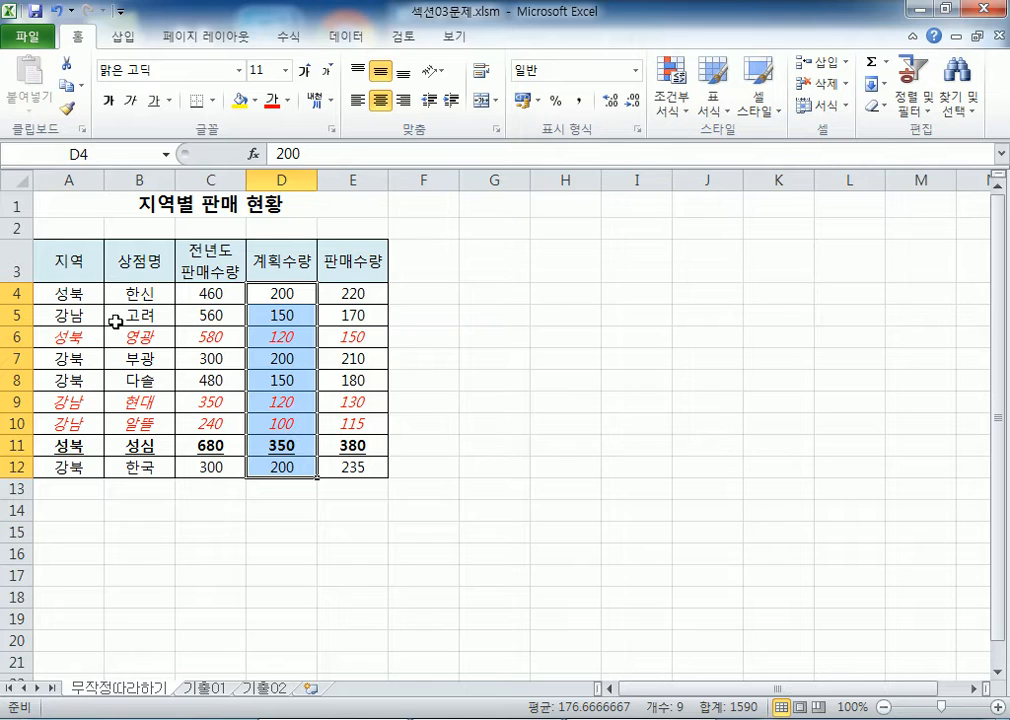
{"action": "left_click", "coordinate": [60, 292]}
{"action": "left_click_drag", "start_coordinate": [60, 292], "coordinate": [333, 294]}
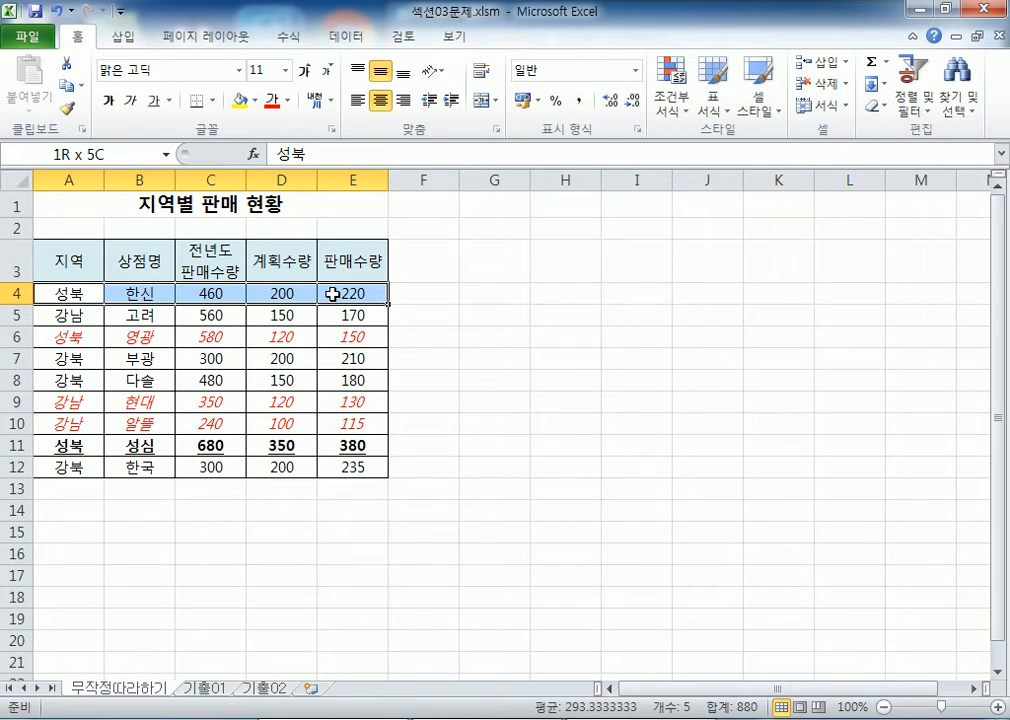
{"action": "left_click_drag", "start_coordinate": [333, 294], "coordinate": [355, 468]}
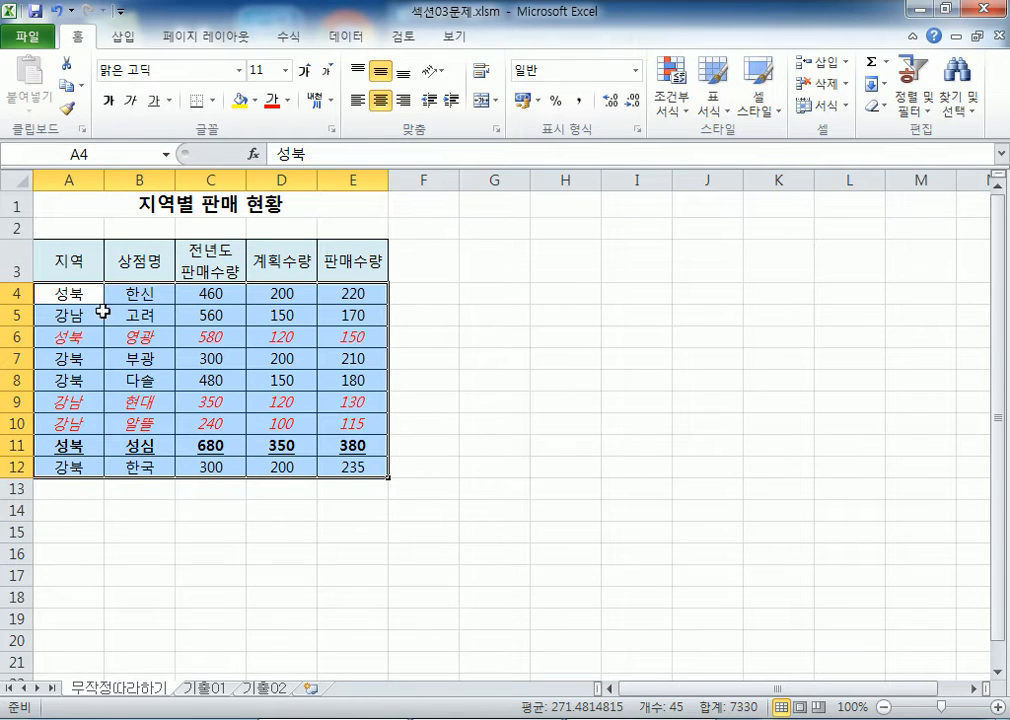
{"action": "left_click_drag", "start_coordinate": [56, 288], "coordinate": [356, 462]}
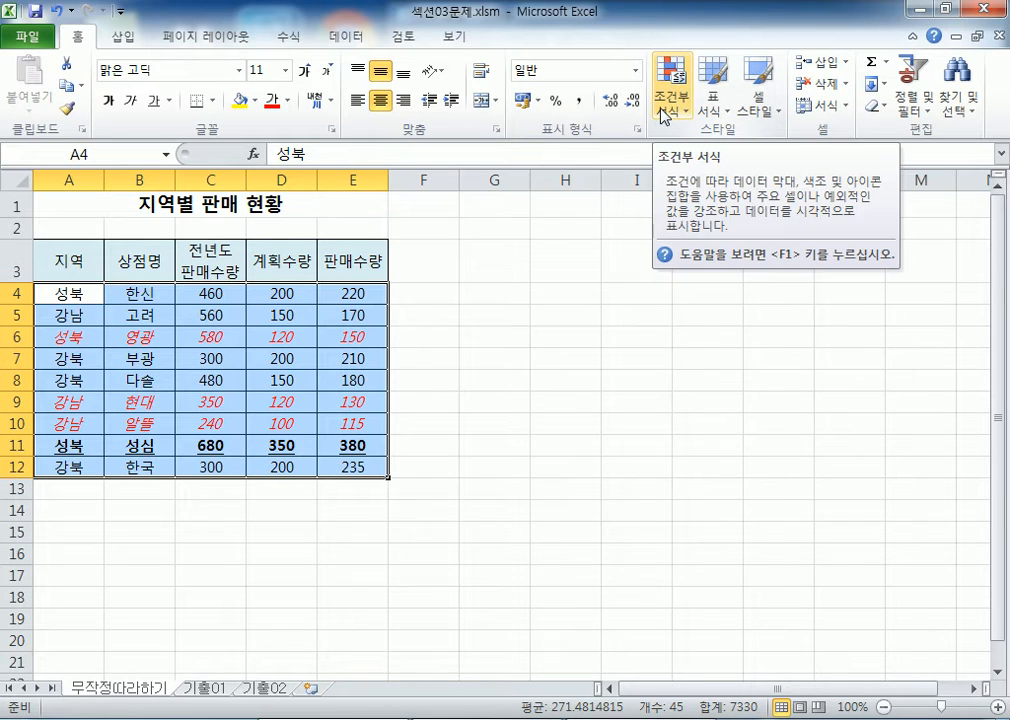
Switch to Notepad and add the line "계획수량의 대표 셀 > D4셀" below the planned quantity cell list
{"action": "key", "text": "alt+Tab"}
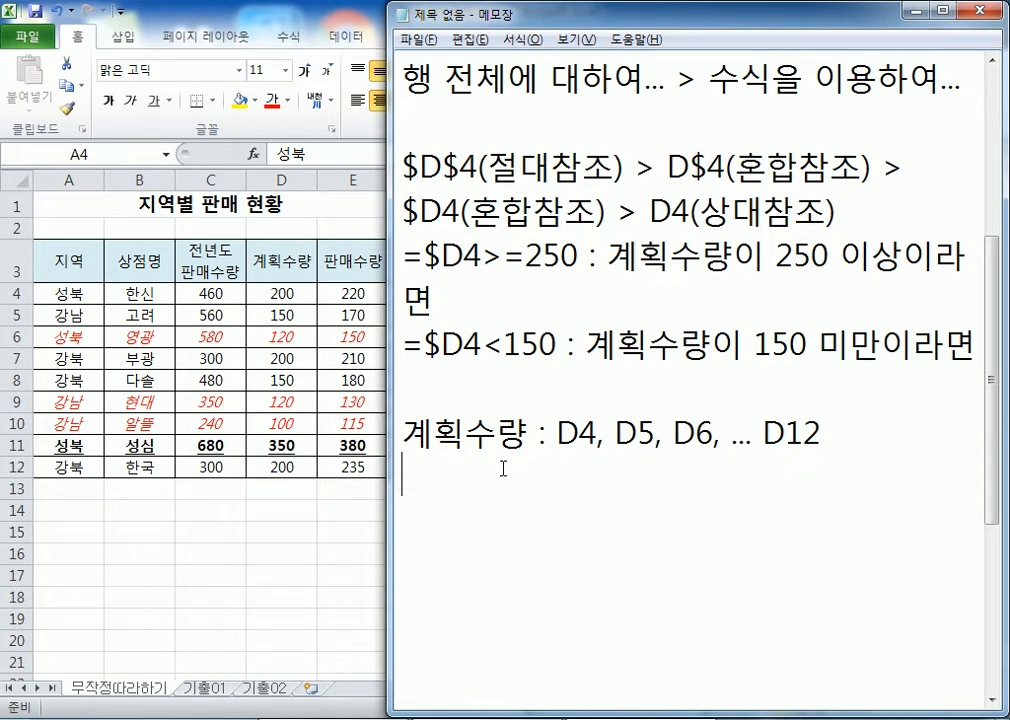
{"action": "type", "text": "계획"}
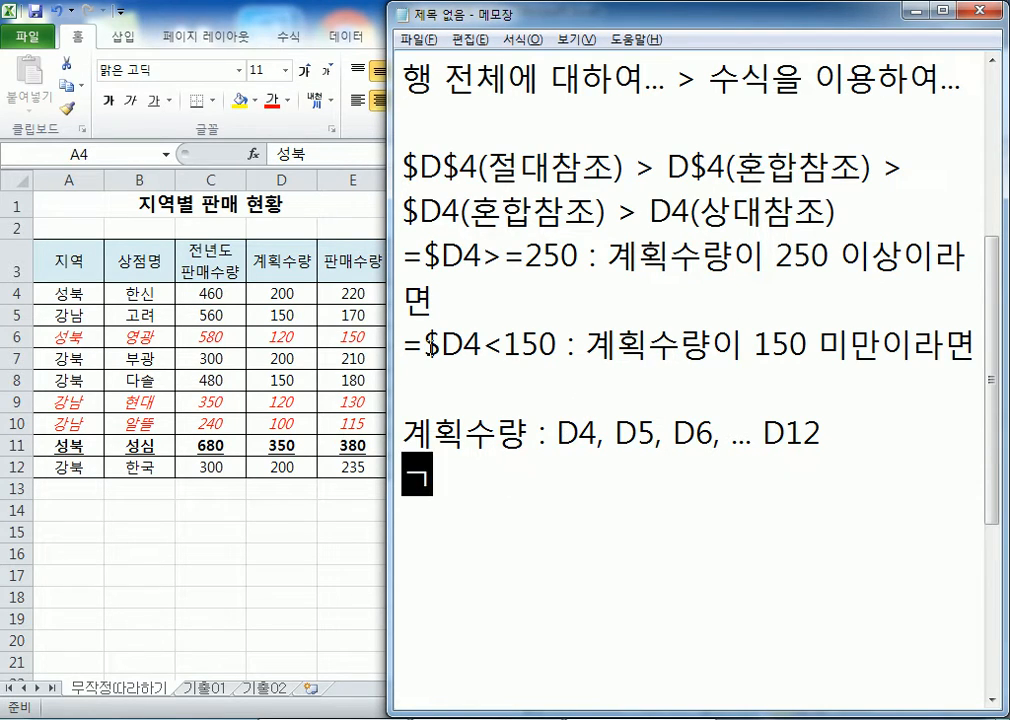
{"action": "type", "text": "수량의 대표 셀"}
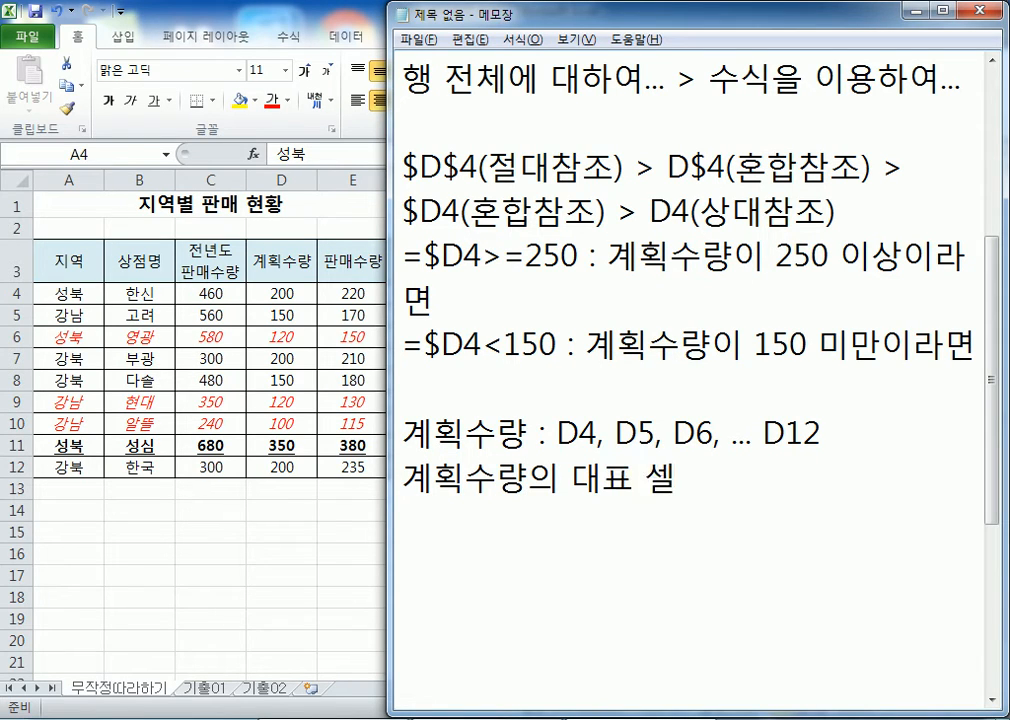
{"action": "type", "text": " > D4셀"}
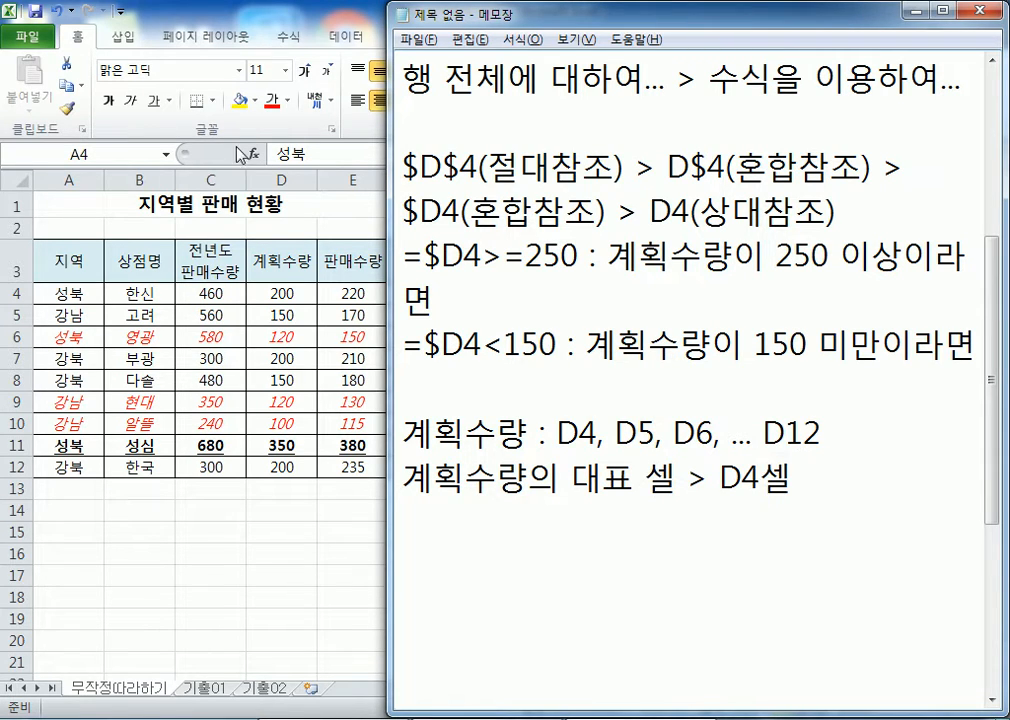
Highlight D4 in the representative cell line, followed by the cell references in the planned quantity list above it
{"action": "left_click_drag", "start_coordinate": [723, 480], "coordinate": [760, 480]}
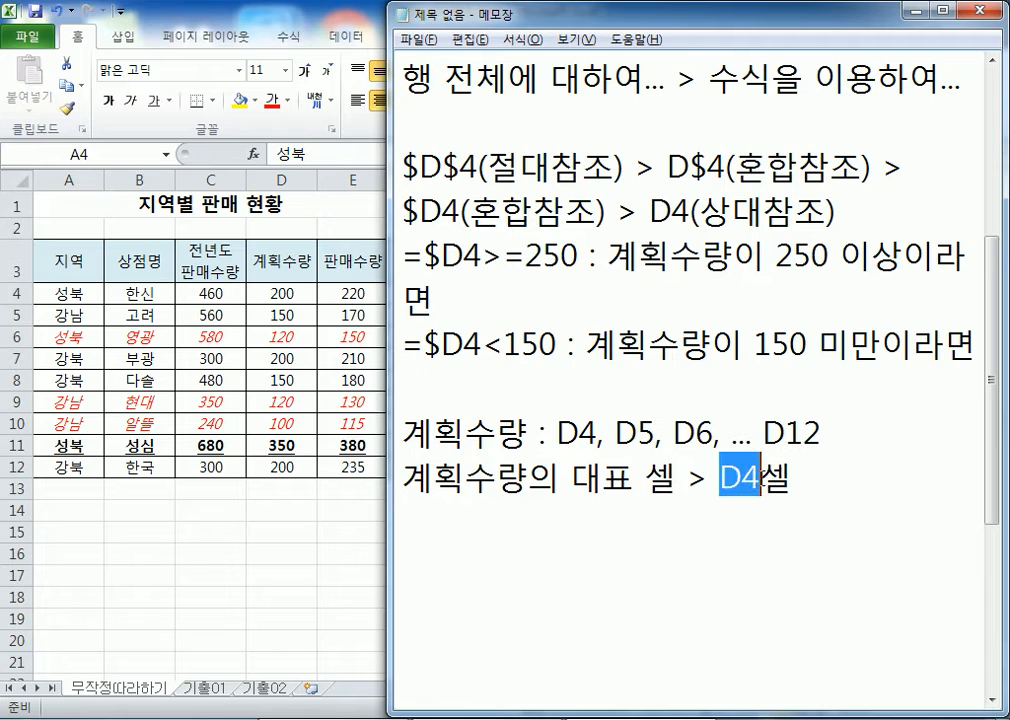
{"action": "left_click_drag", "start_coordinate": [558, 432], "coordinate": [638, 432]}
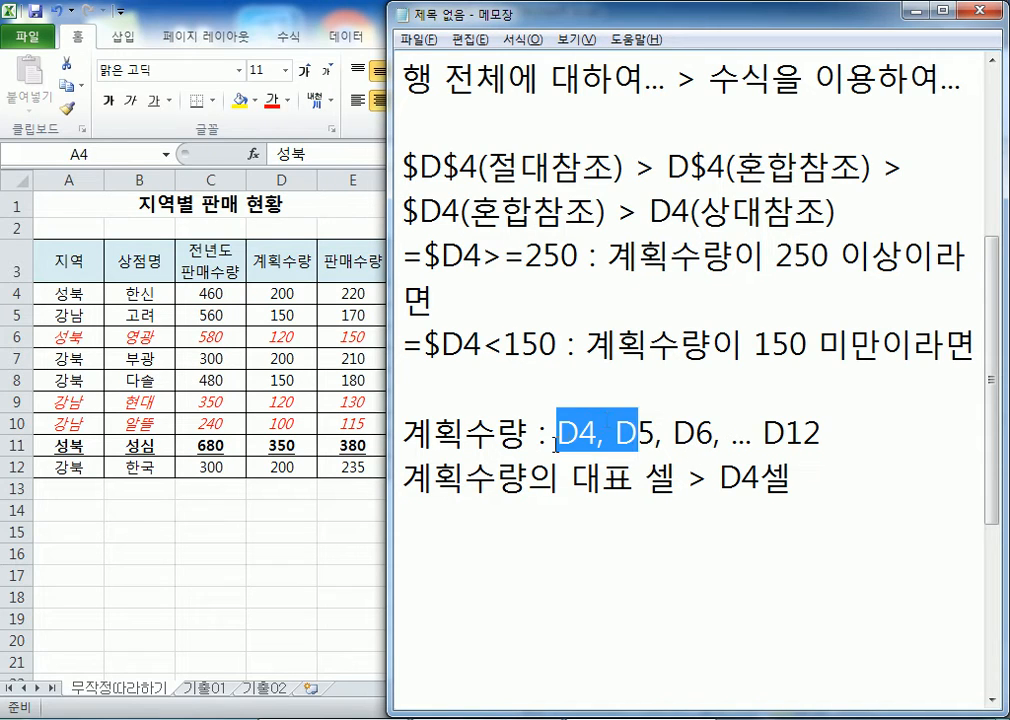
{"action": "left_click_drag", "start_coordinate": [557, 432], "coordinate": [696, 432]}
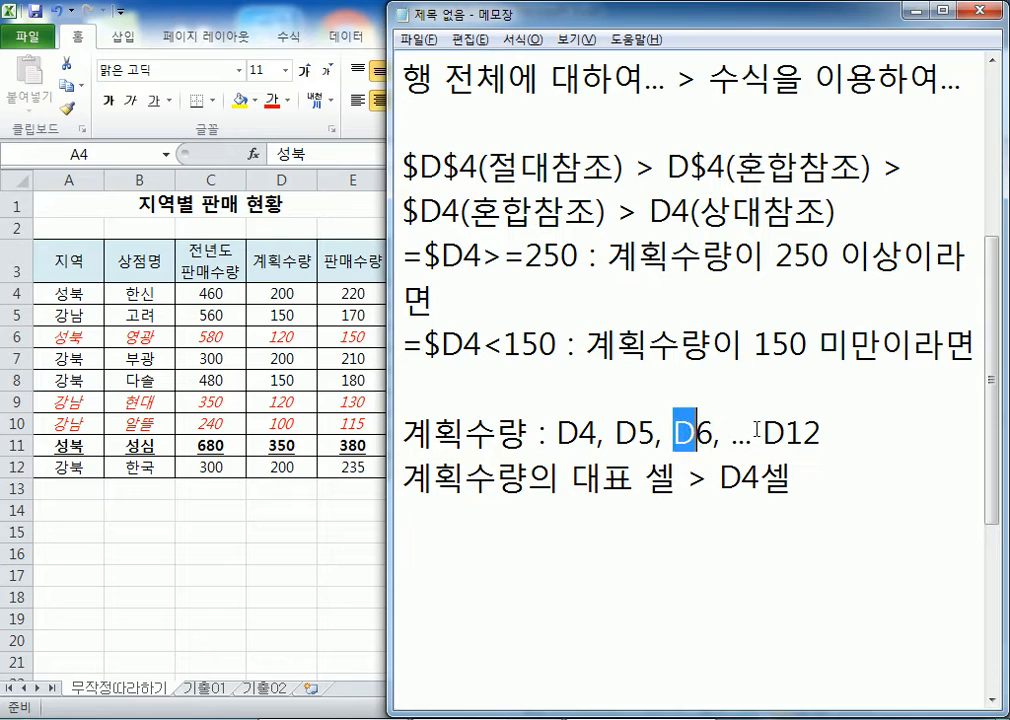
{"action": "left_click_drag", "start_coordinate": [764, 432], "coordinate": [783, 434]}
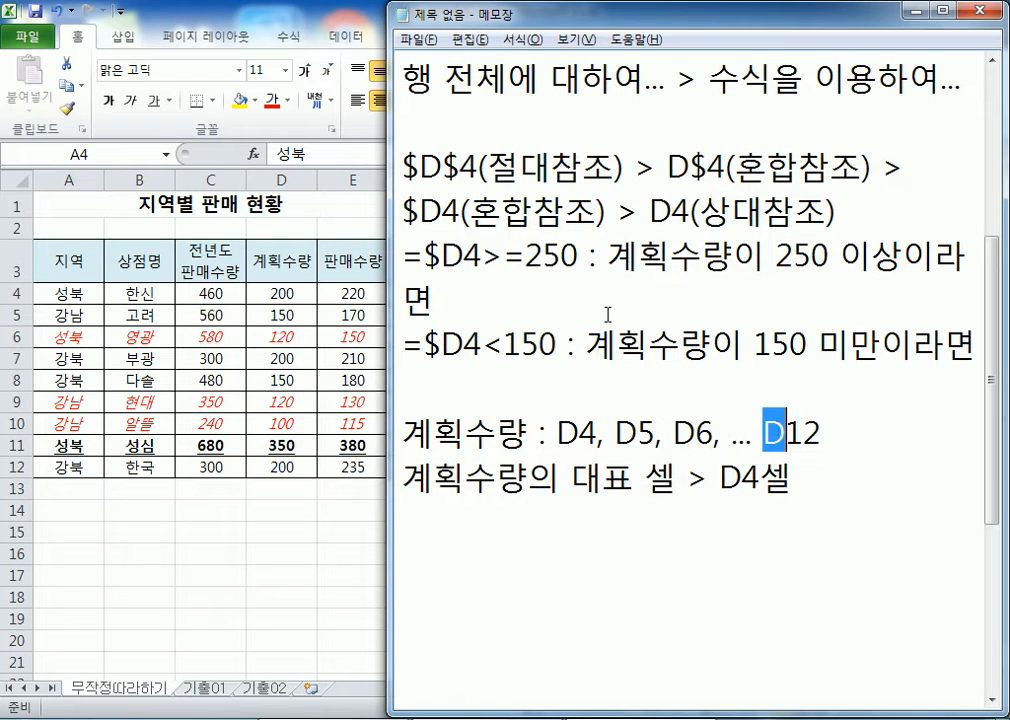
Append " > $D4" to the end of the representative cell line
{"action": "left_click", "coordinate": [560, 515]}
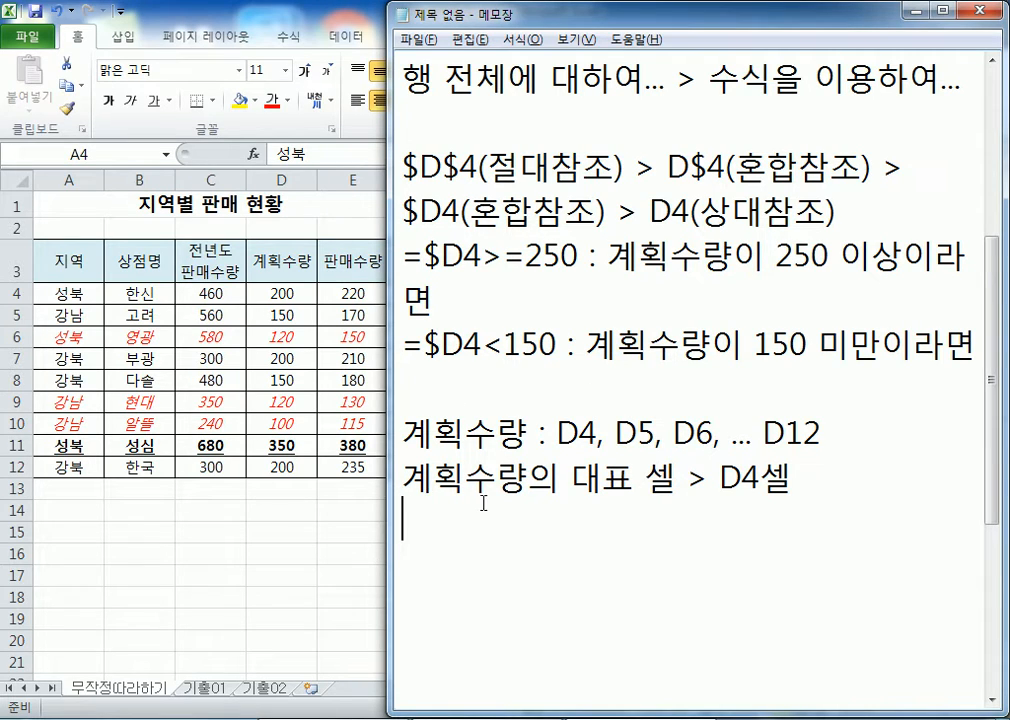
{"action": "left_click", "coordinate": [852, 478]}
{"action": "type", "text": "> $ㅇ"}
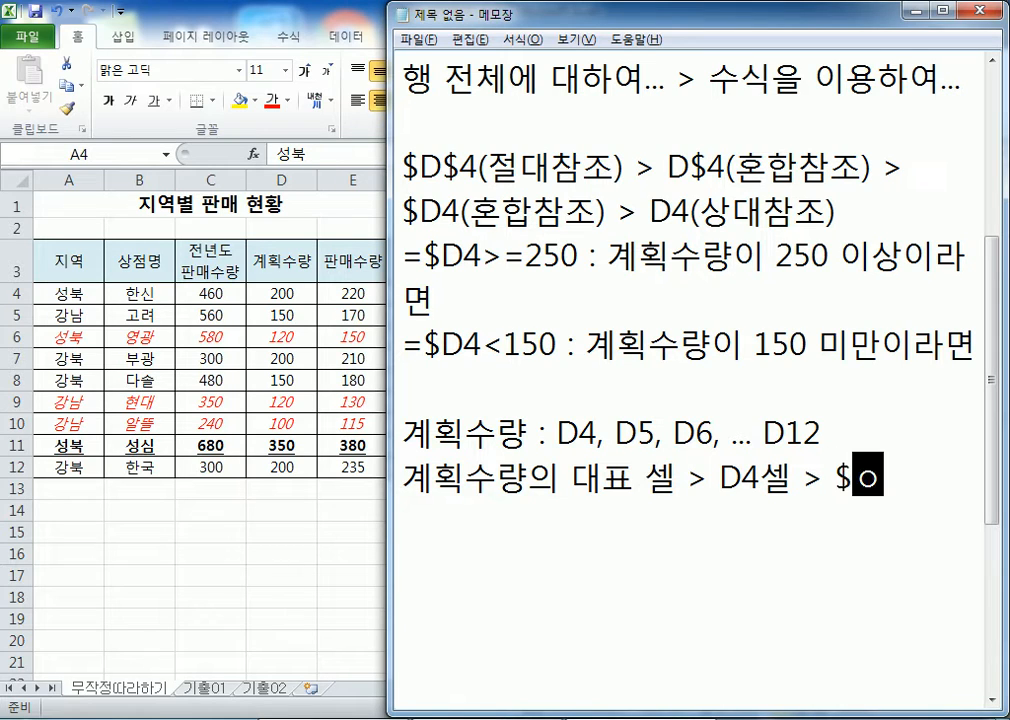
{"action": "key", "text": "BackSpace"}
{"action": "type", "text": "D4"}
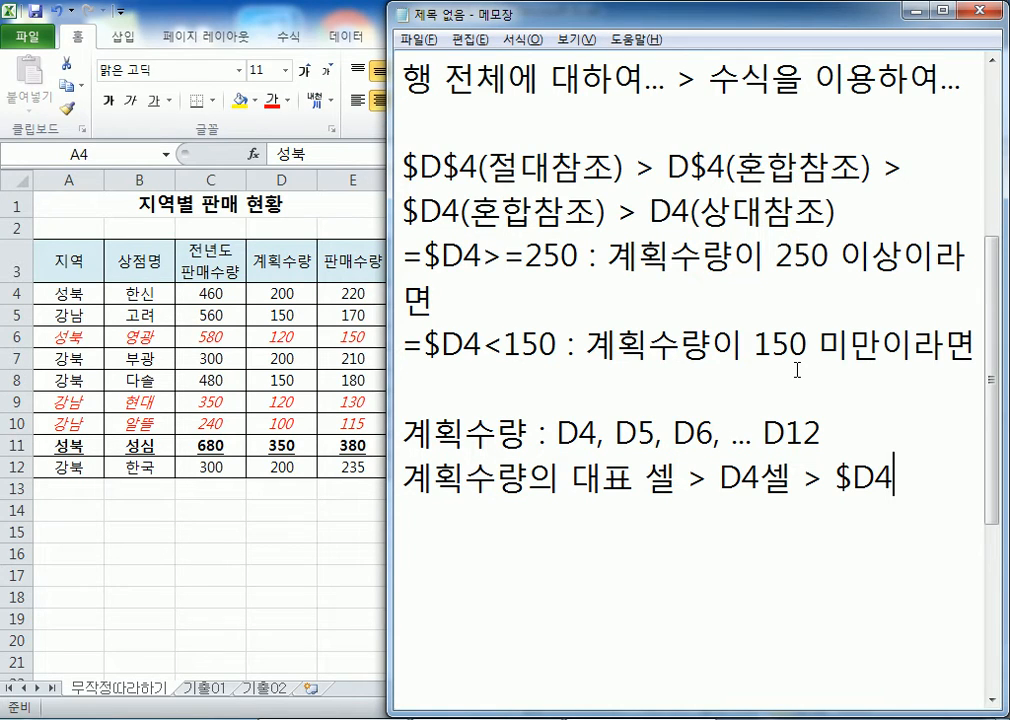
Switch to Excel and review the conditional formatting rules applied to A4:E12 in the rules manager
{"action": "left_click", "coordinate": [266, 258]}
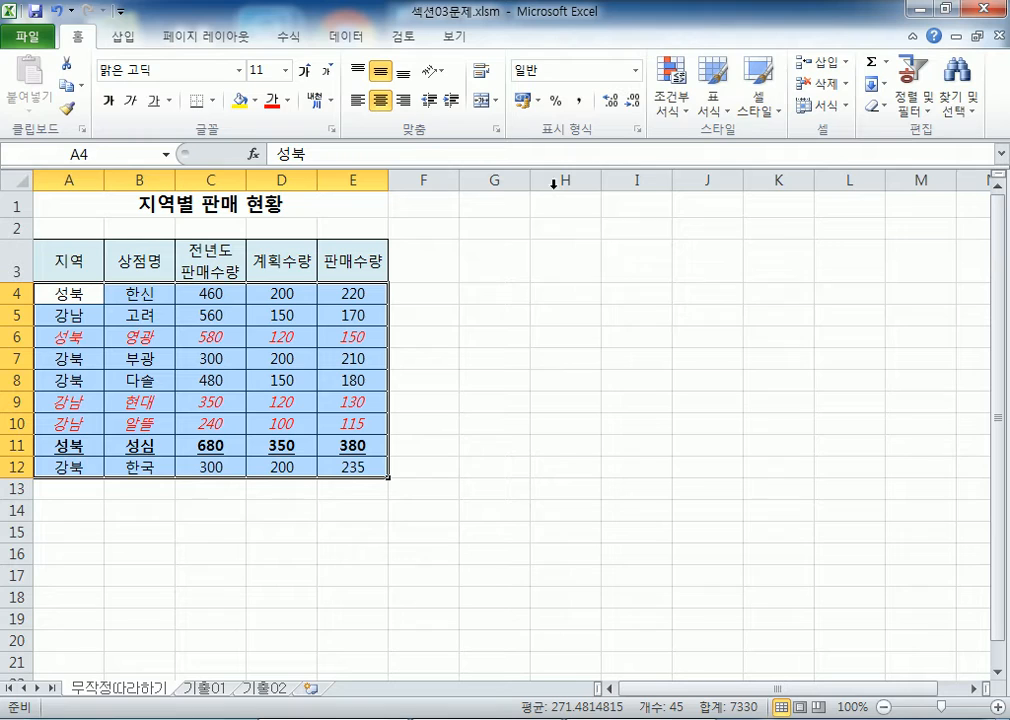
{"action": "left_click", "coordinate": [673, 100]}
{"action": "mouse_move", "coordinate": [716, 378]}
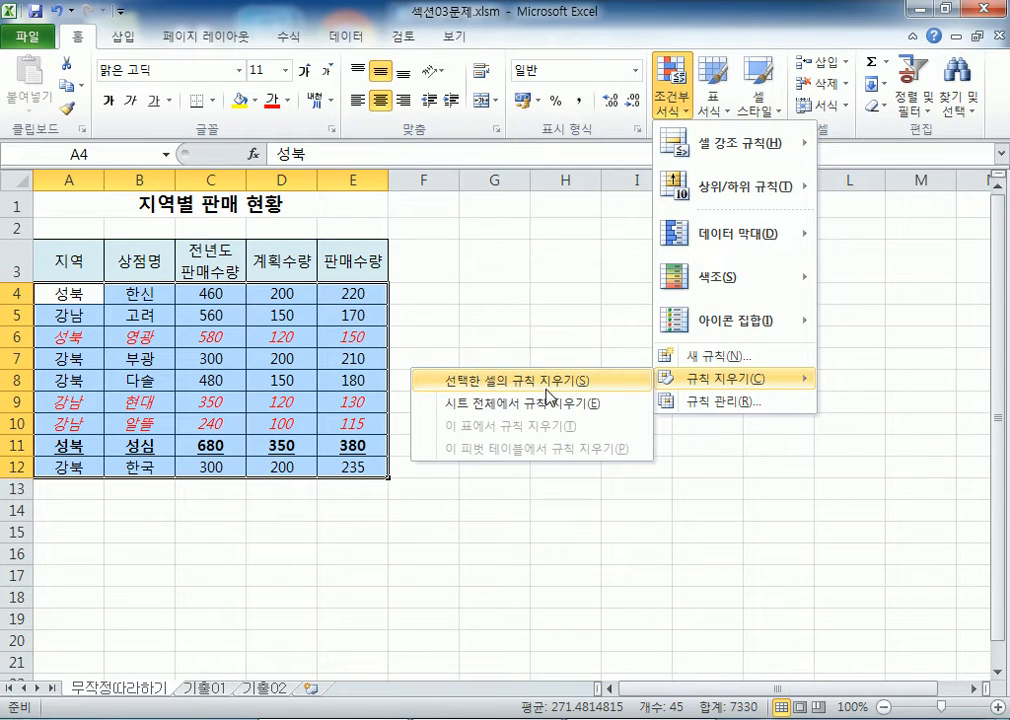
{"action": "left_click", "coordinate": [720, 413]}
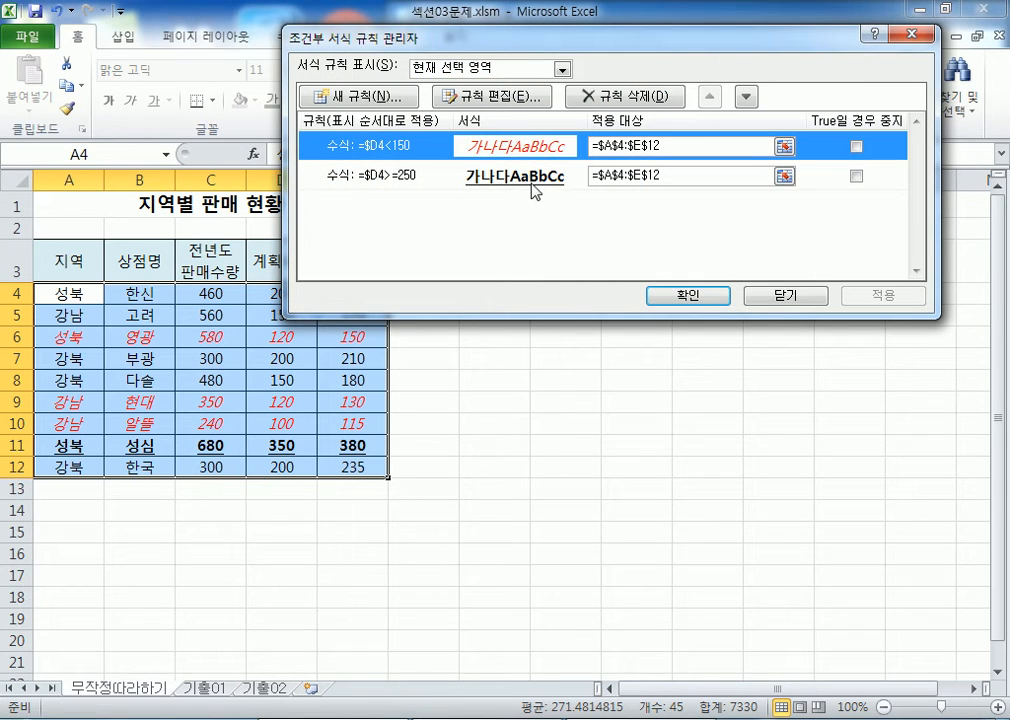
{"action": "left_click", "coordinate": [711, 299]}
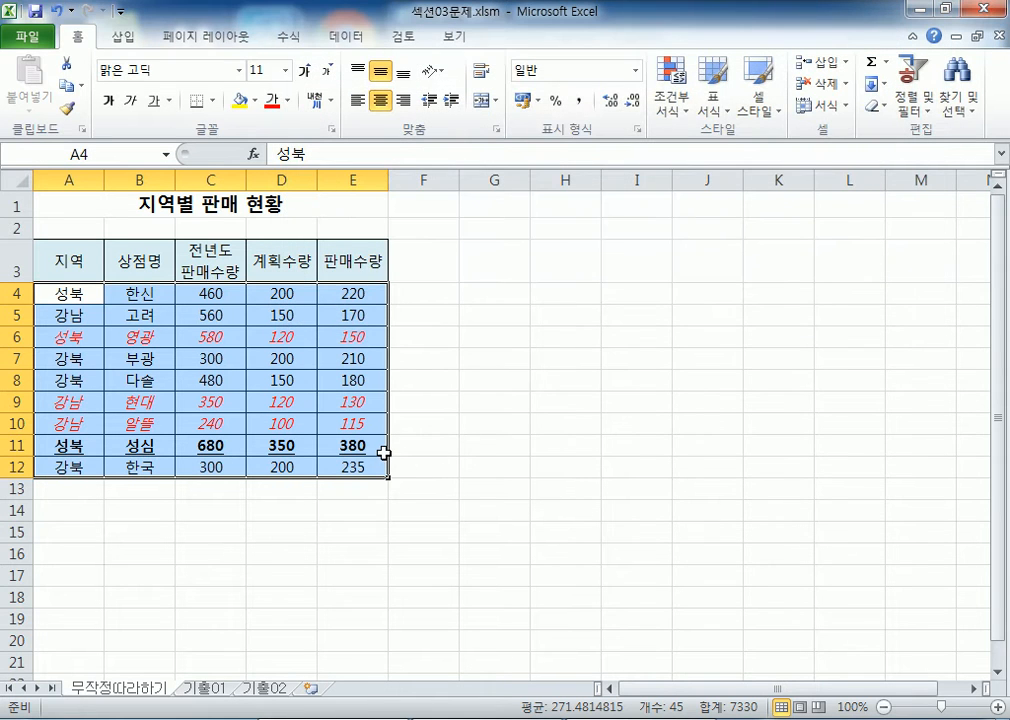
{"action": "left_click", "coordinate": [676, 115]}
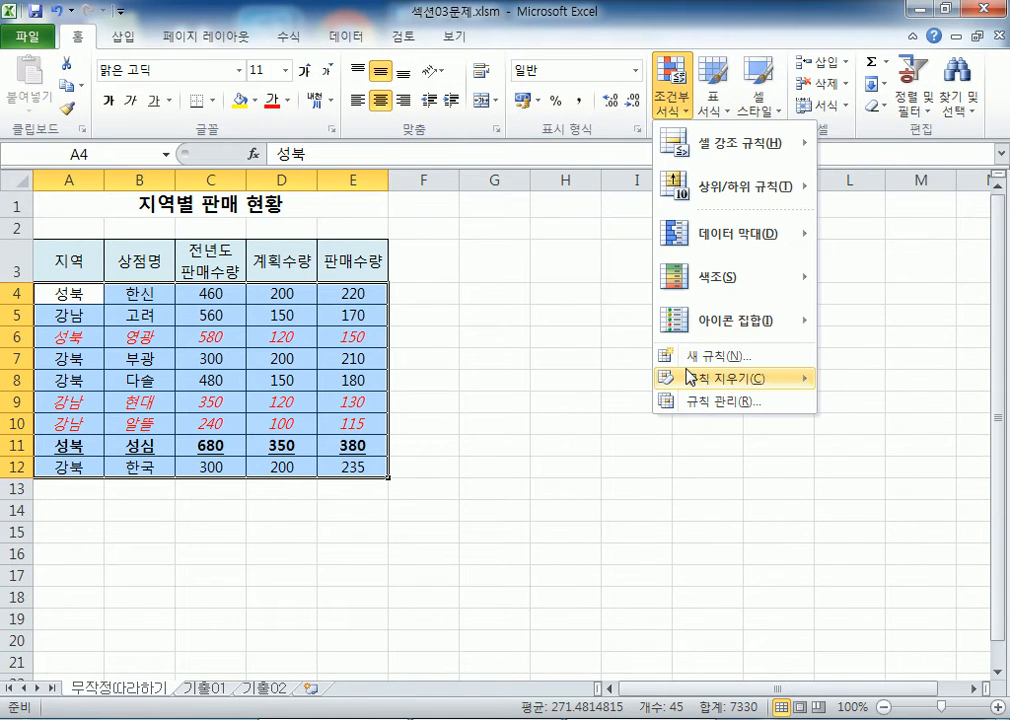
{"action": "left_click", "coordinate": [686, 355]}
{"action": "left_click", "coordinate": [362, 145]}
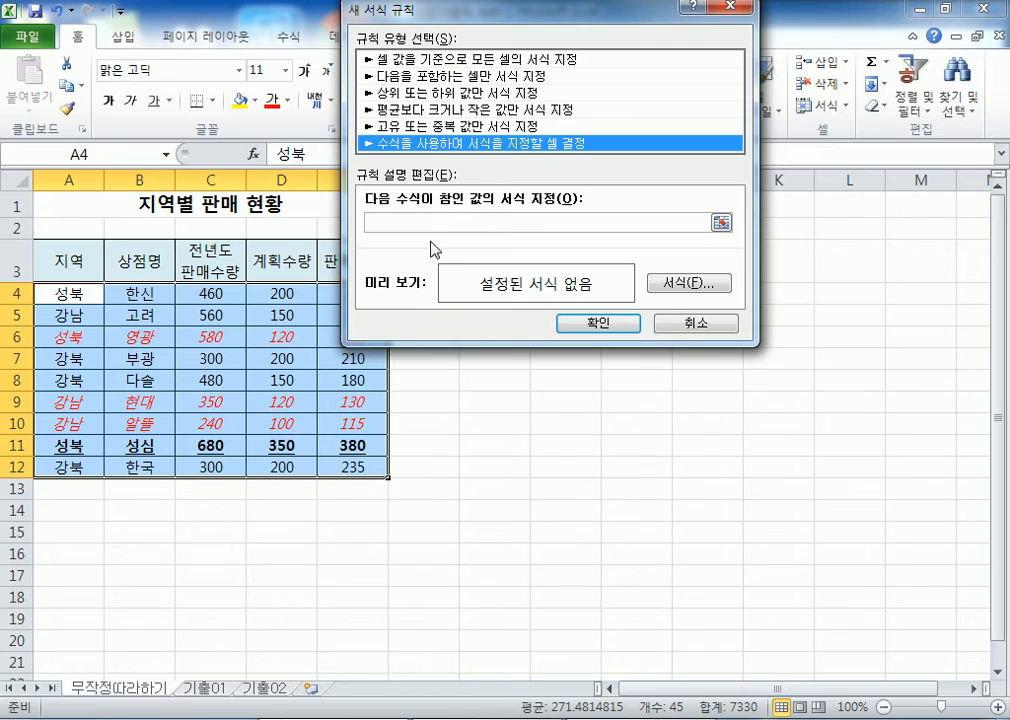
{"action": "left_click_drag", "start_coordinate": [517, 12], "coordinate": [671, 24]}
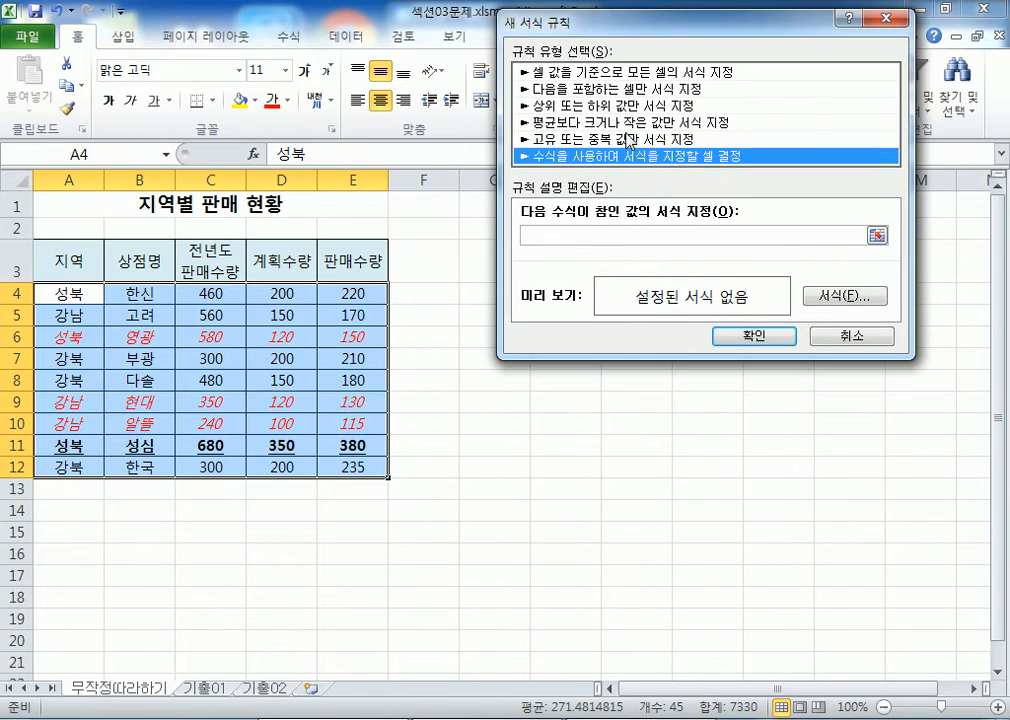
{"action": "left_click", "coordinate": [577, 230]}
{"action": "left_click", "coordinate": [273, 293]}
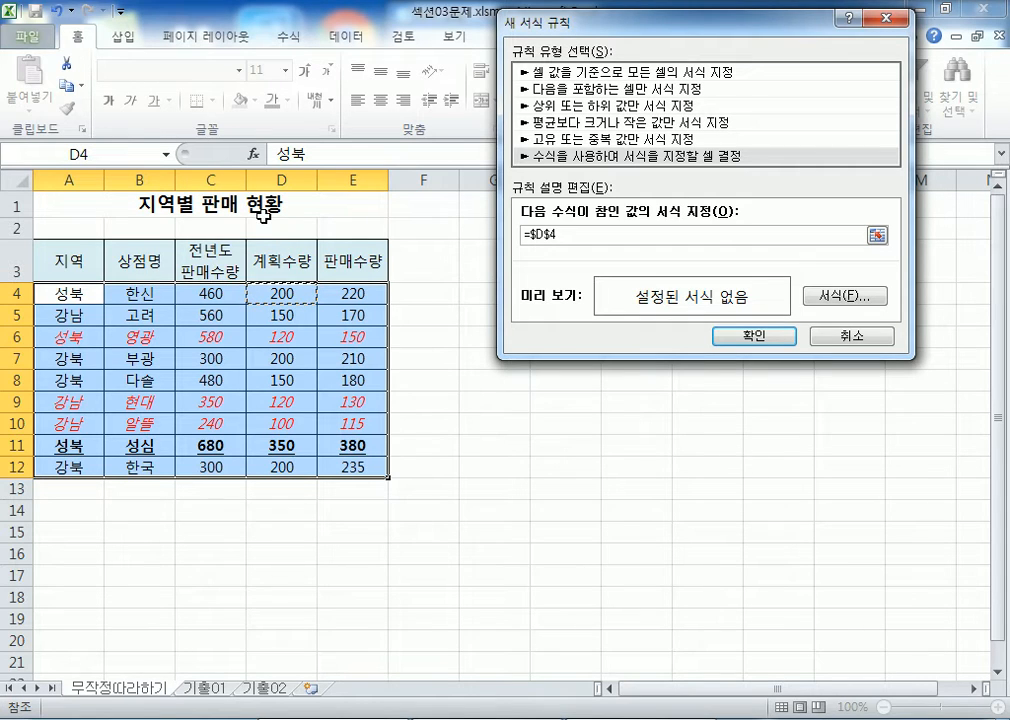
{"action": "left_click", "coordinate": [826, 337]}
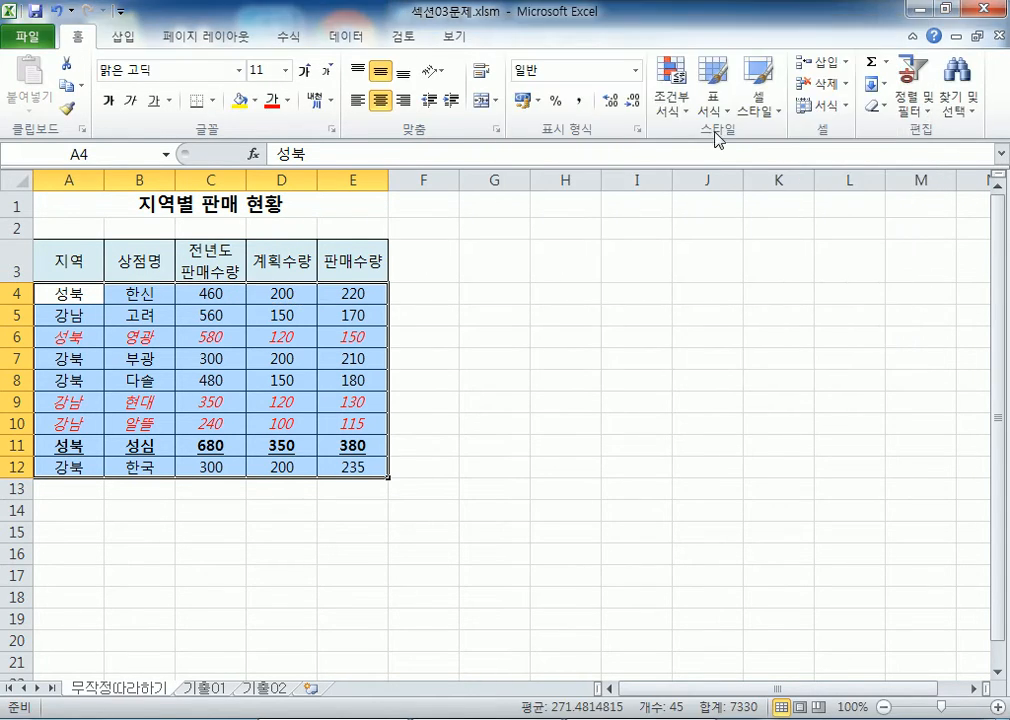
Examine the formulas, formats and applied ranges of the selection's conditional formatting rules again, and close the rules manager
{"action": "left_click", "coordinate": [673, 85]}
{"action": "left_click", "coordinate": [738, 402]}
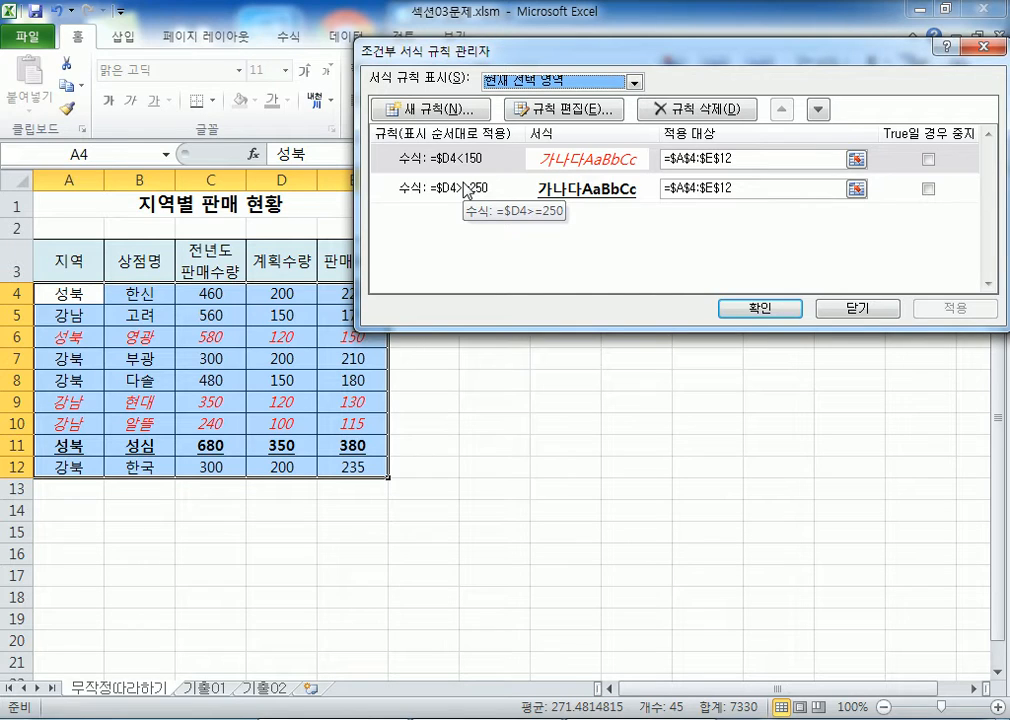
{"action": "left_click", "coordinate": [857, 308]}
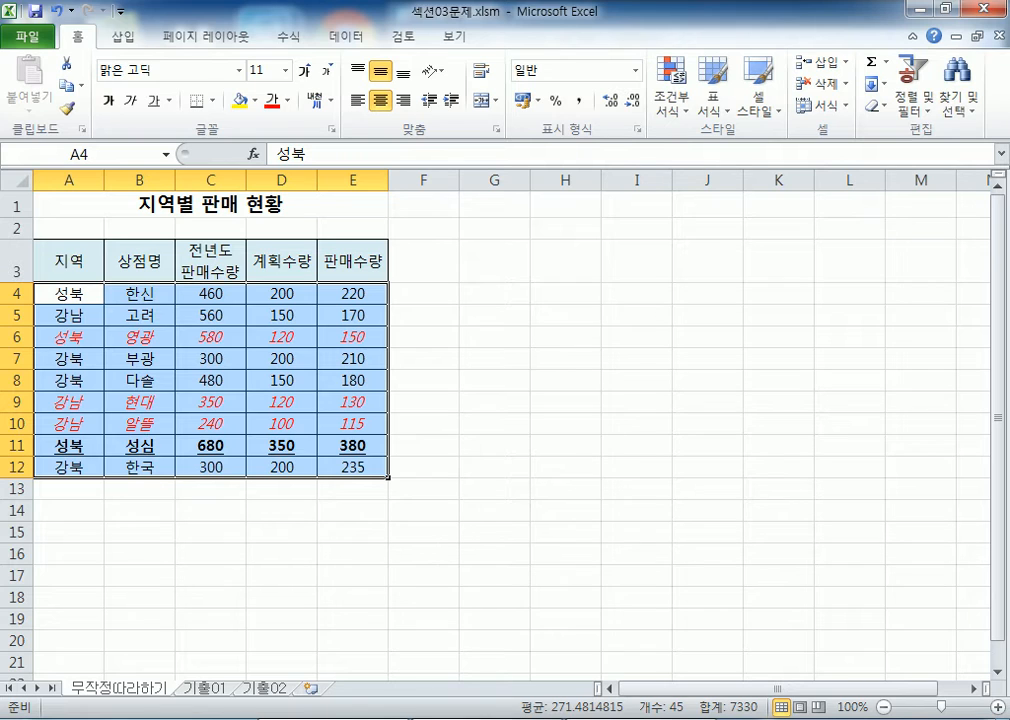
Deselect the table by selecting an empty cell below it and open the 기출01 sheet
{"action": "left_click", "coordinate": [480, 719]}
{"action": "left_click", "coordinate": [174, 539]}
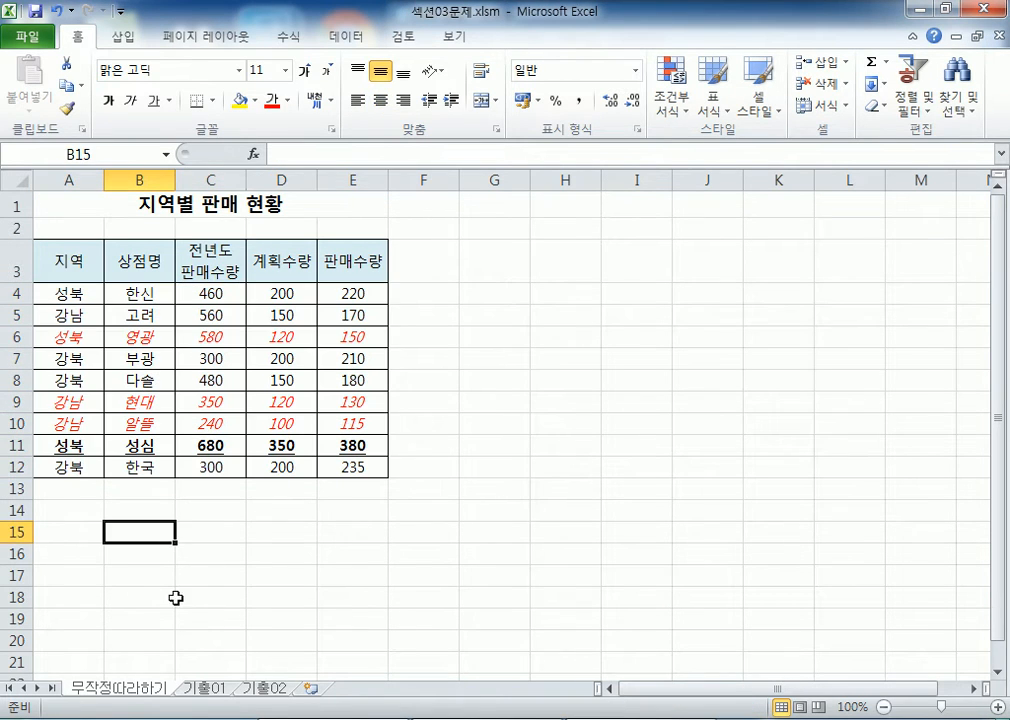
{"action": "left_click", "coordinate": [201, 688]}
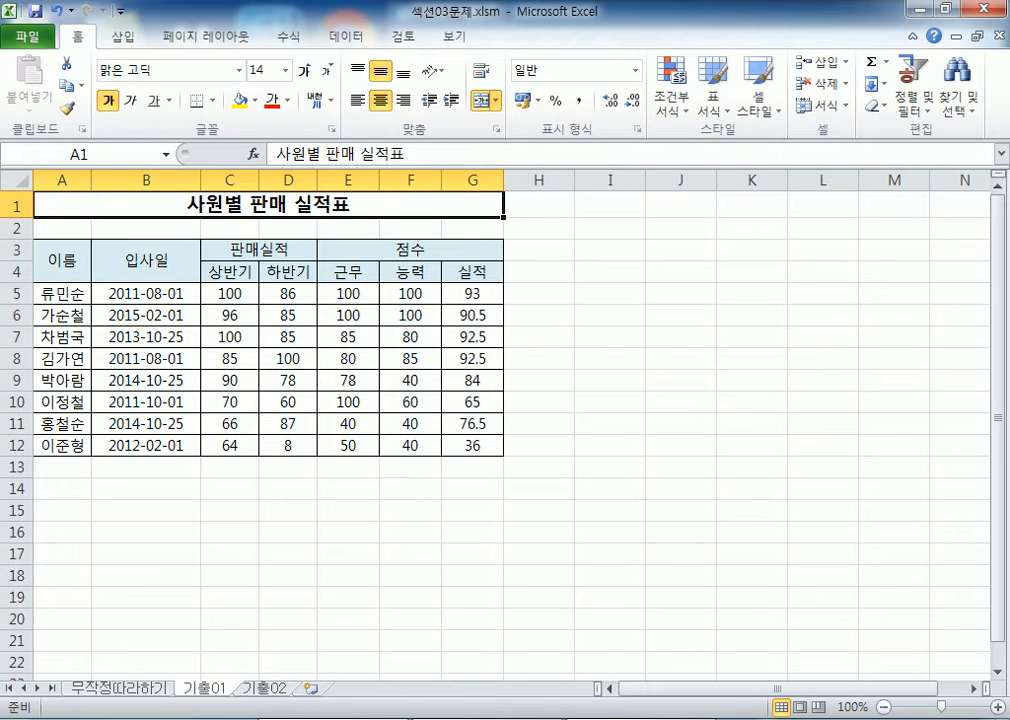
Switch to Notepad and add the line "입사일이 10월에 해당하는 사원들에 대하여..." at the end of the notes, separated by a blank line
{"action": "mouse_move", "coordinate": [641, 718]}
{"action": "left_click", "coordinate": [641, 630]}
{"action": "scroll", "coordinate": [527, 484], "scroll_direction": "down", "scroll_amount": 3}
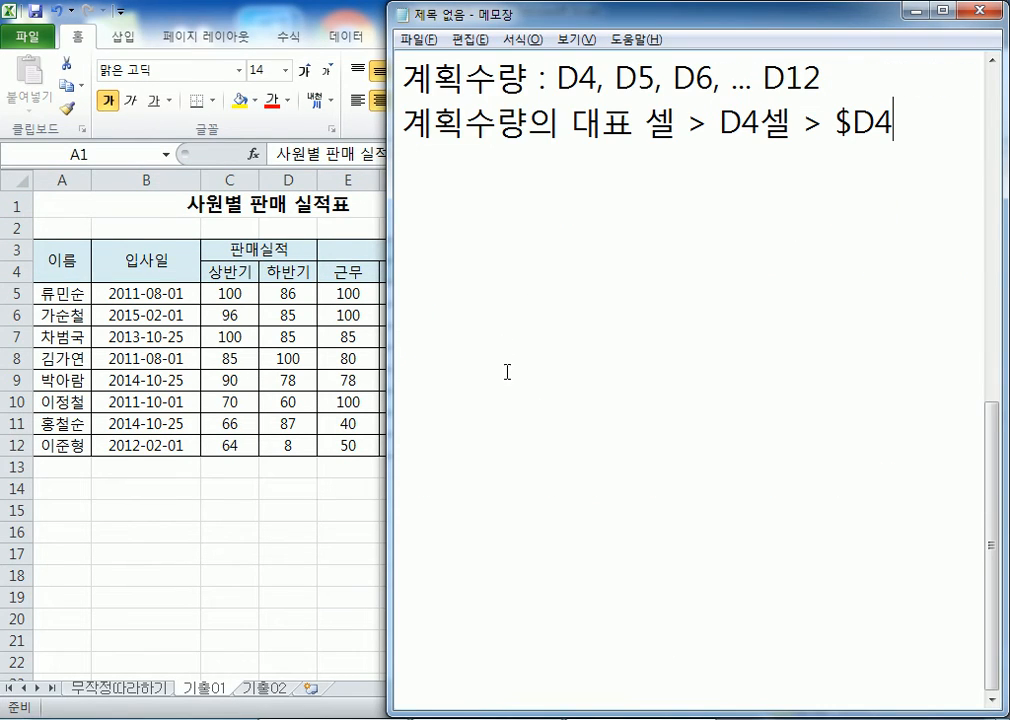
{"action": "left_click", "coordinate": [457, 193]}
{"action": "type", "text": "DKQ"}
{"action": "key", "text": "BackSpace"}
{"action": "key", "text": "BackSpace"}
{"action": "key", "text": "BackSpace"}
{"action": "type", "text": "DLQ"}
{"action": "key", "text": "BackSpace"}
{"action": "key", "text": "BackSpace"}
{"action": "key", "text": "BackSpace"}
{"action": "type", "text": "입사일이"}
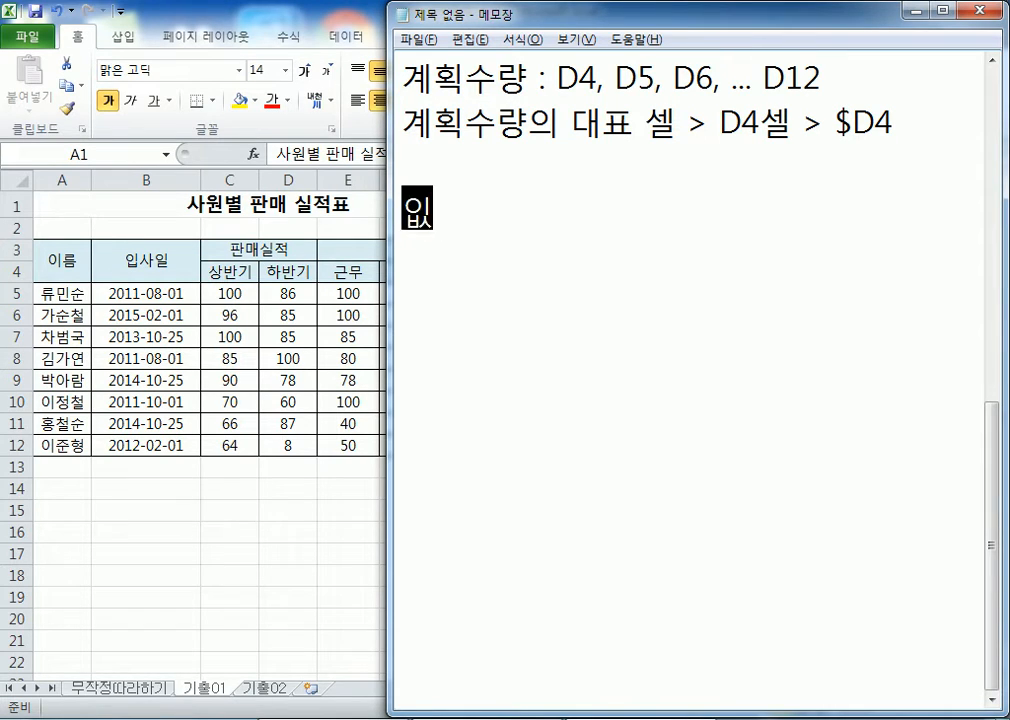
{"action": "type", "text": " 10우"}
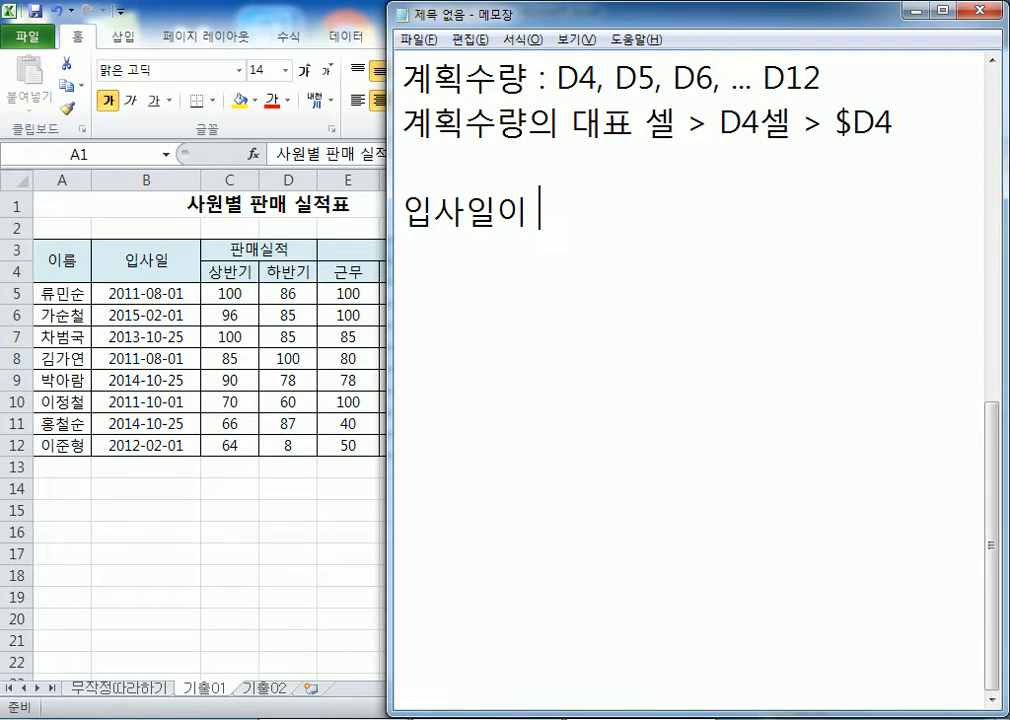
{"action": "type", "text": "월에 해사"}
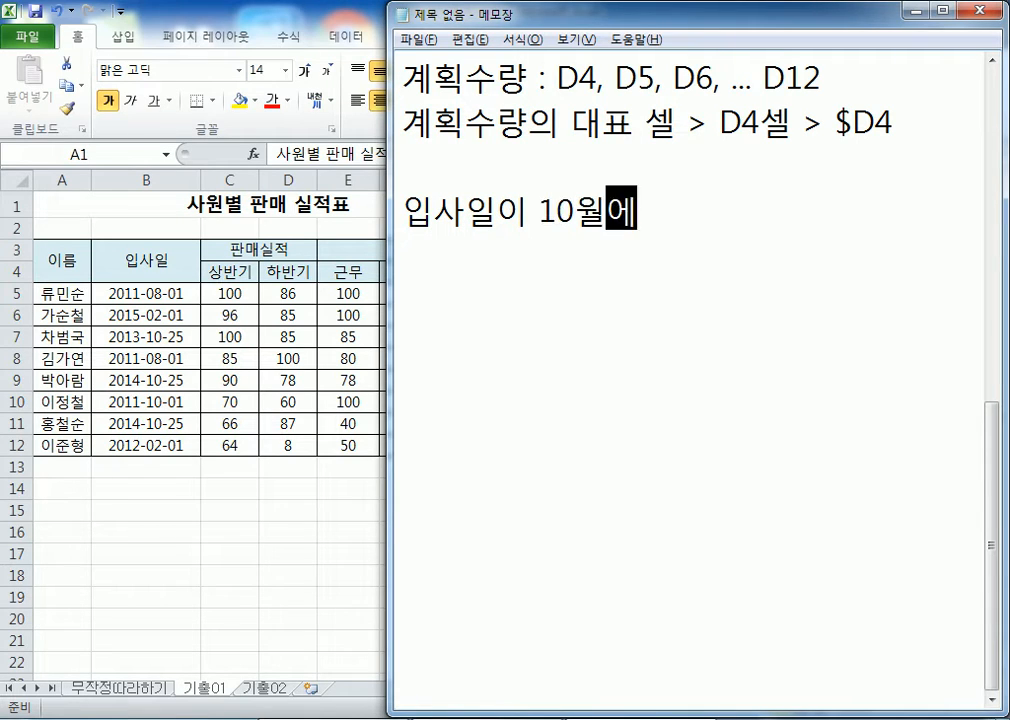
{"action": "key", "text": "BackSpace"}
{"action": "key", "text": "BackSpace"}
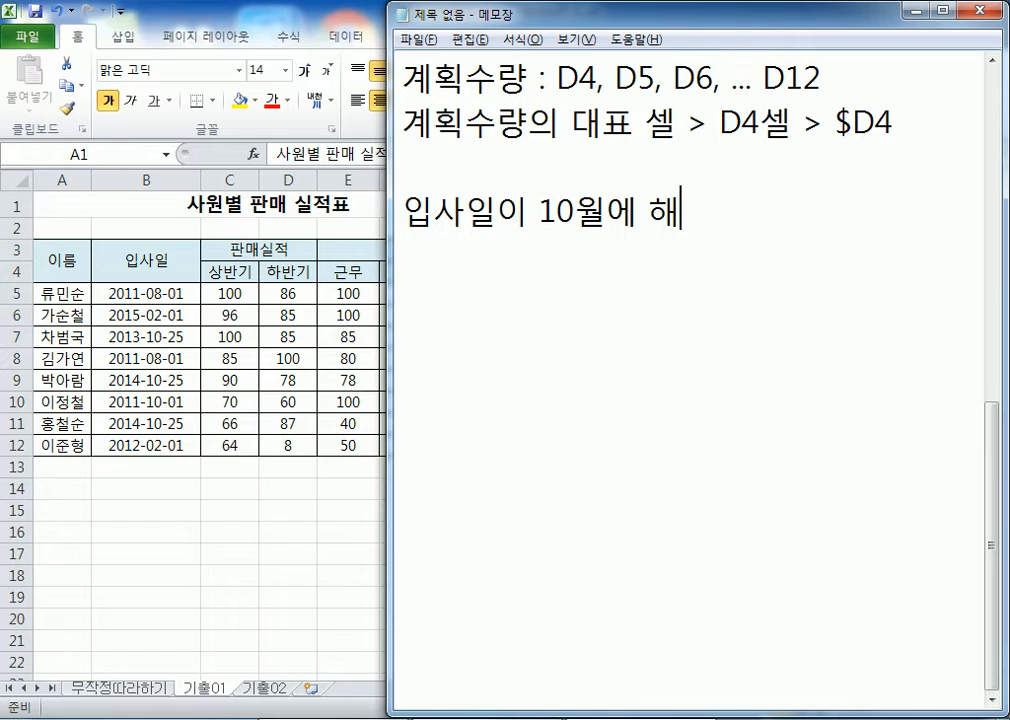
{"action": "type", "text": "당하"}
{"action": "key", "text": "BackSpace"}
{"action": "key", "text": "BackSpace"}
{"action": "type", "text": "당하는 "}
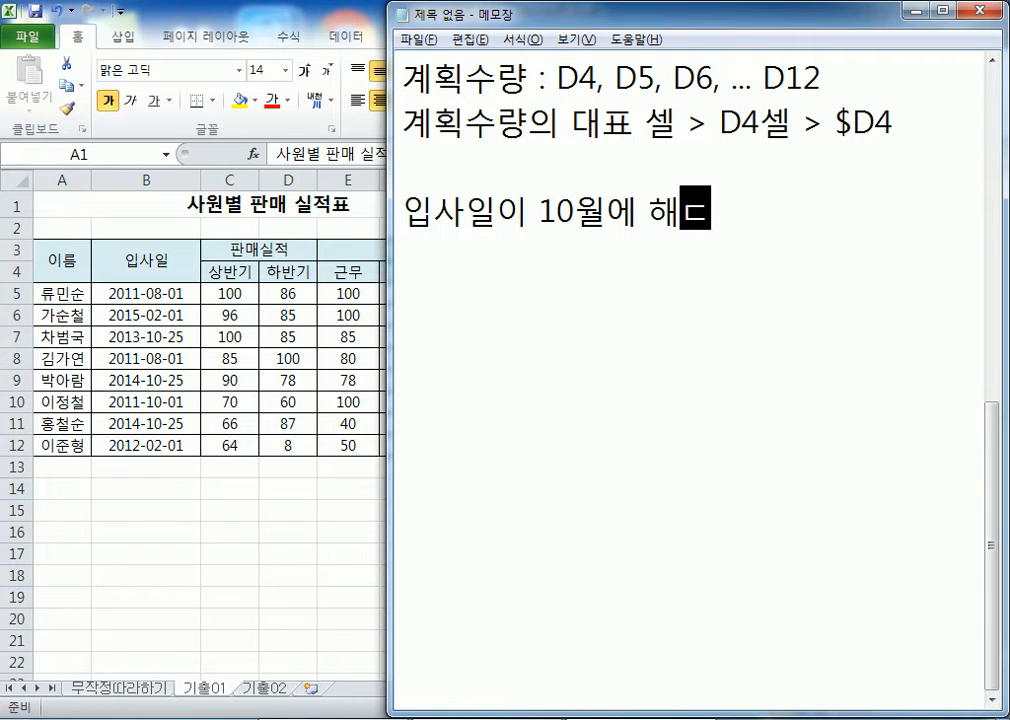
{"action": "type", "text": "사원들에 대"}
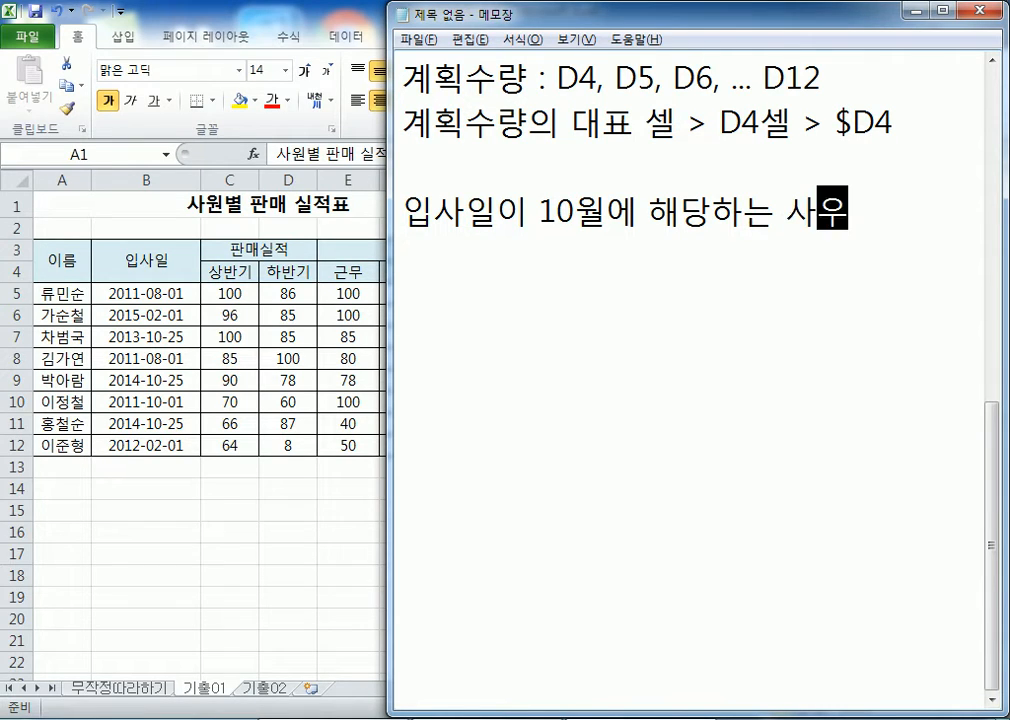
{"action": "type", "text": "하여..."}
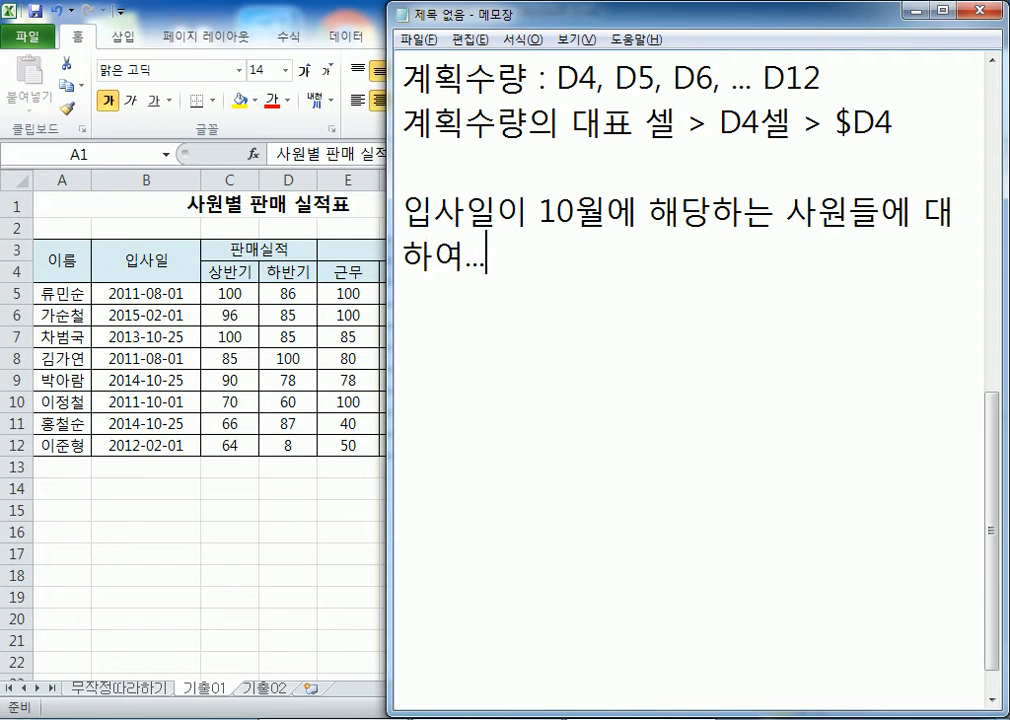
Add the line "MONTH 함수를 사용" below the note about employees hired in October
{"action": "key", "text": "Return"}
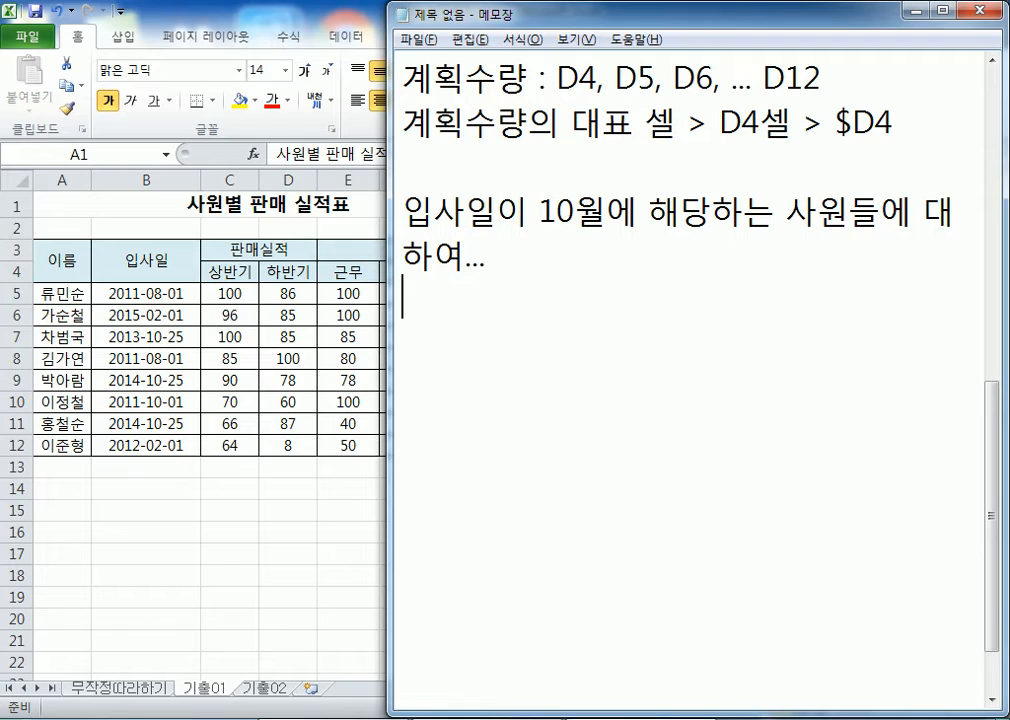
{"action": "type", "text": "="}
{"action": "key", "text": "BackSpace"}
{"action": "type", "text": "MONTH "}
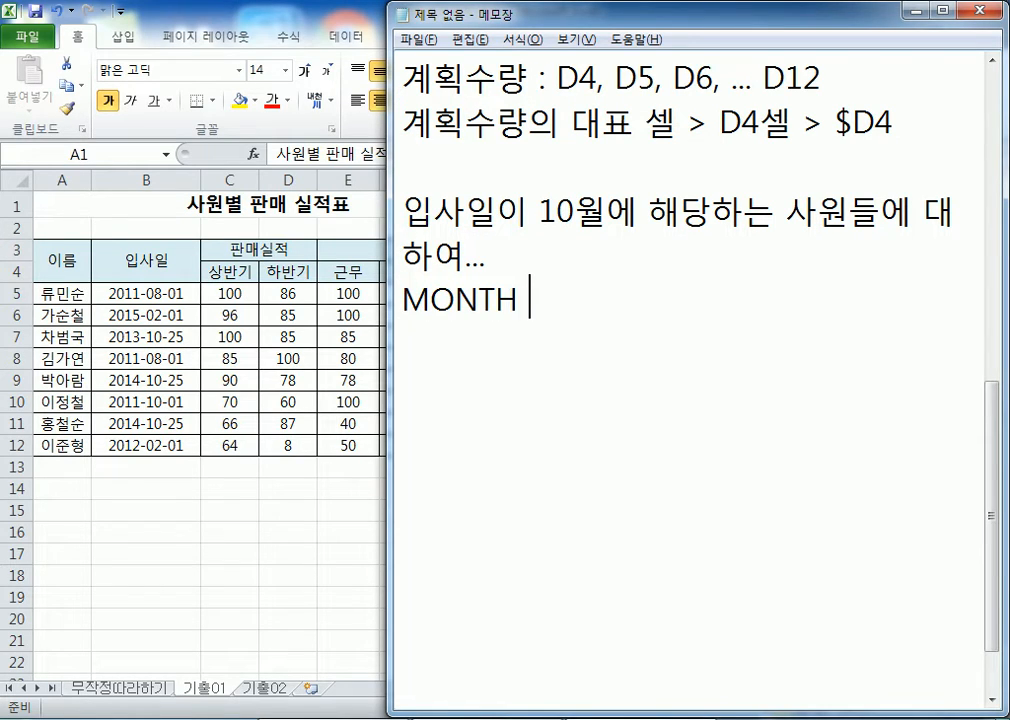
{"action": "type", "text": "함수르"}
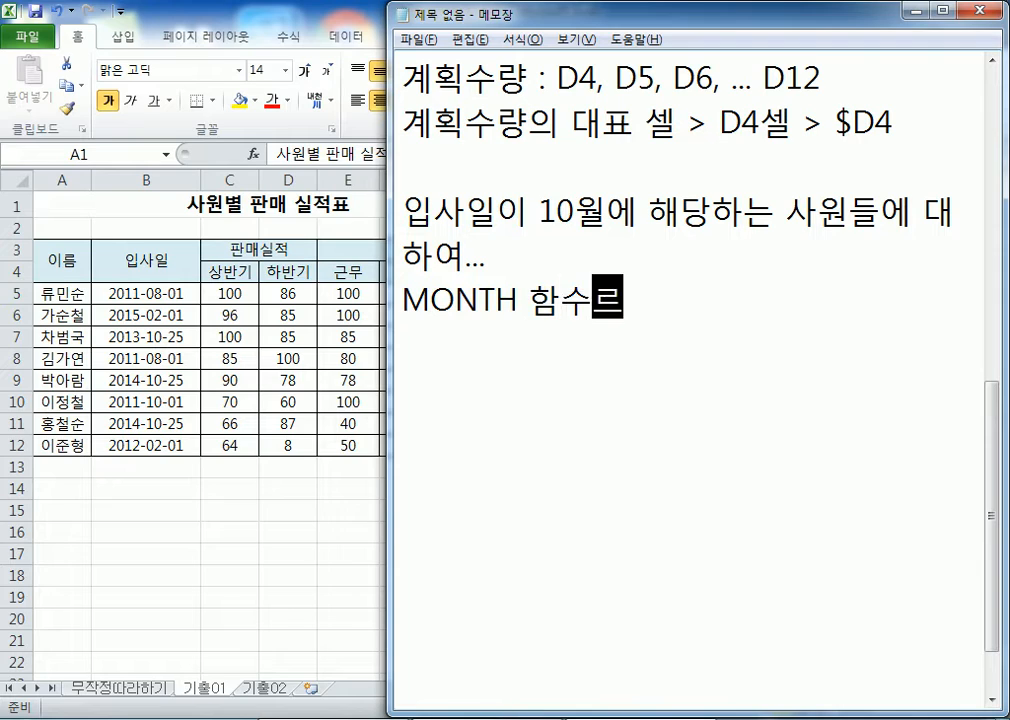
{"action": "type", "text": "를 사용"}
{"action": "key", "text": "Return"}
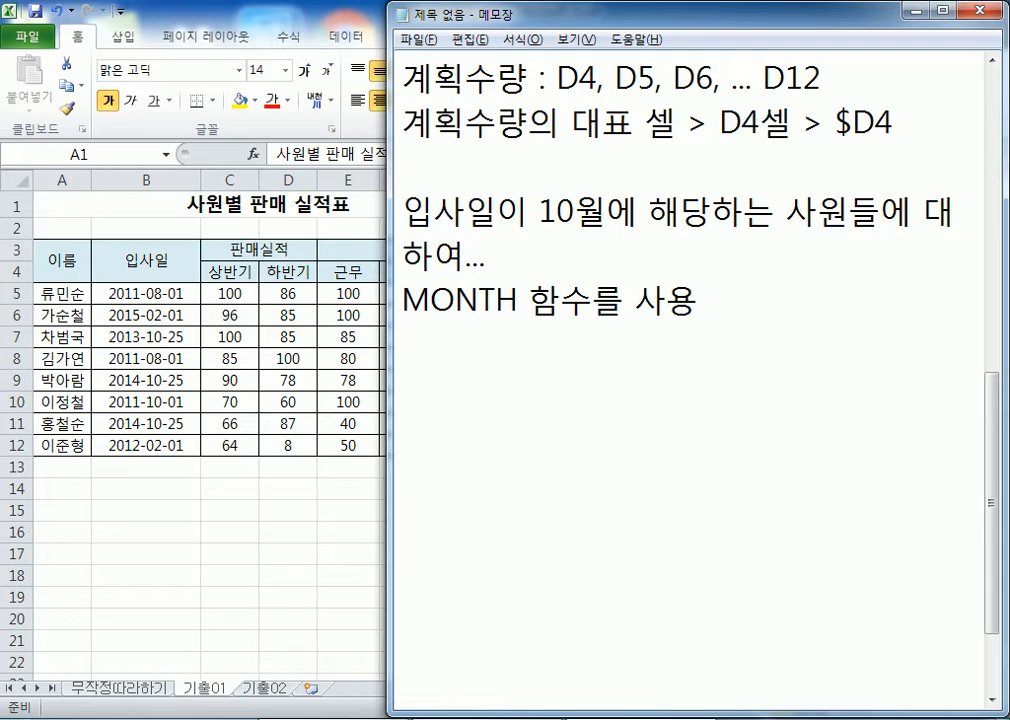
Add the MONTH syntax line "=MONTH(날짜) : 날짜에서 월만 표기" at the end of the notes
{"action": "type", "text": "=MONTH(날짜"}
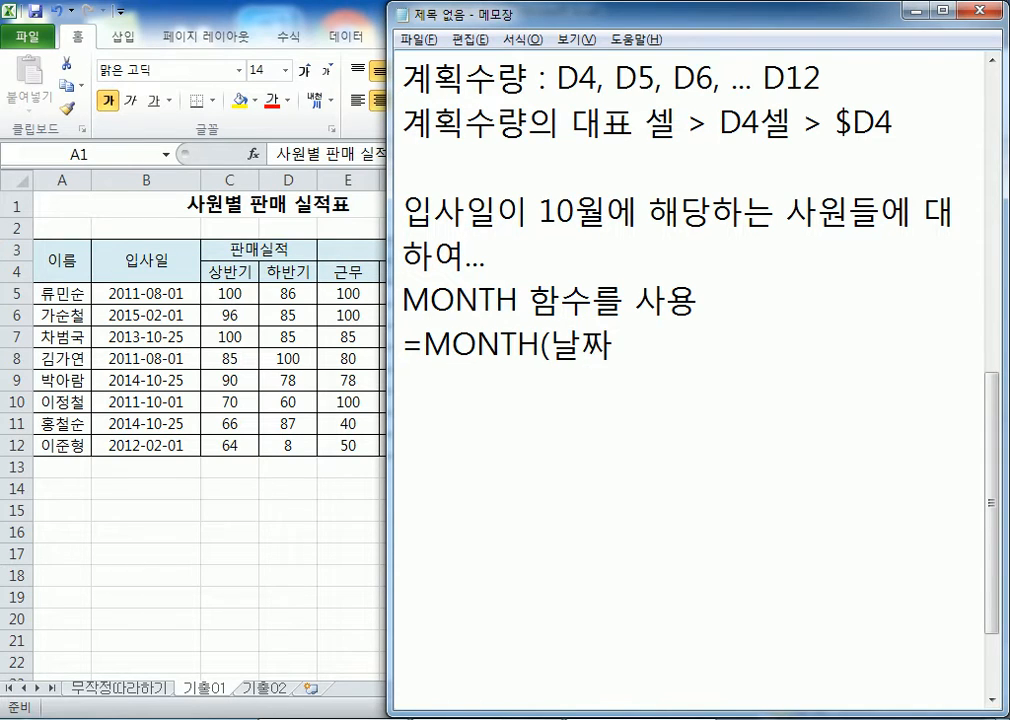
{"action": "type", "text": ") : 날짜에서 ㅇ"}
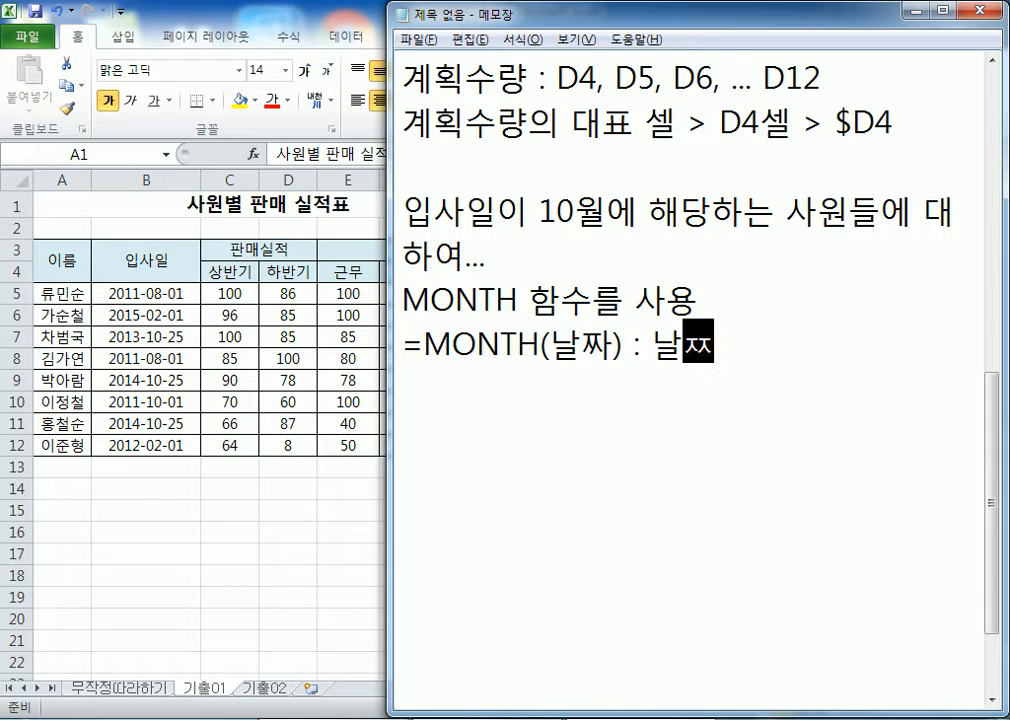
{"action": "type", "text": "월만"}
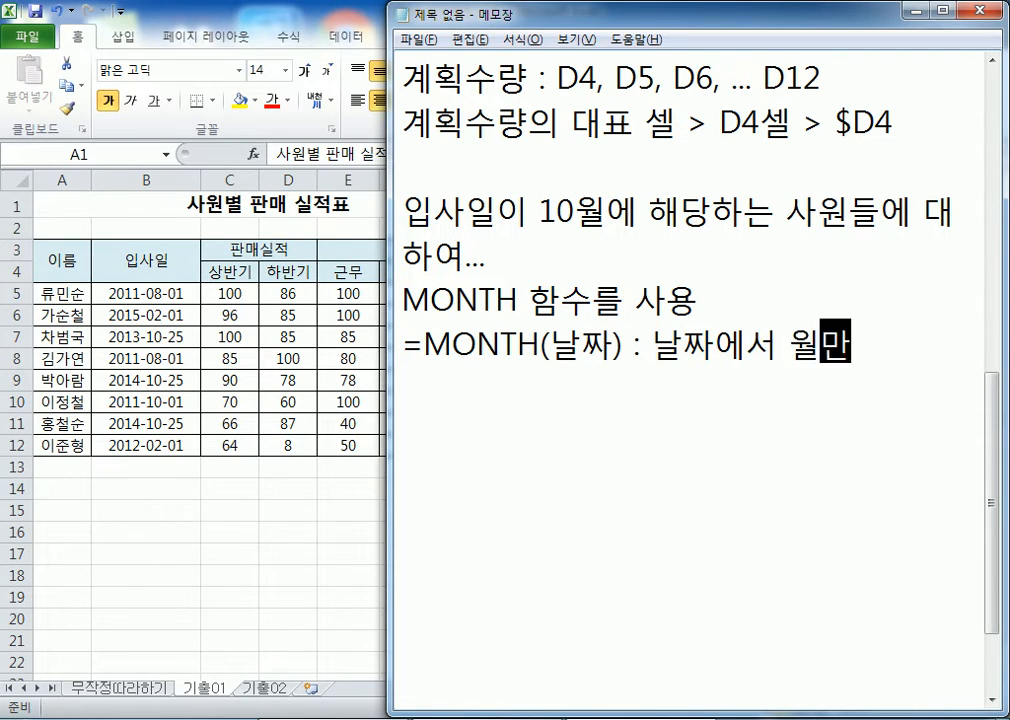
{"action": "type", "text": " 표기"}
{"action": "key", "text": "Return"}
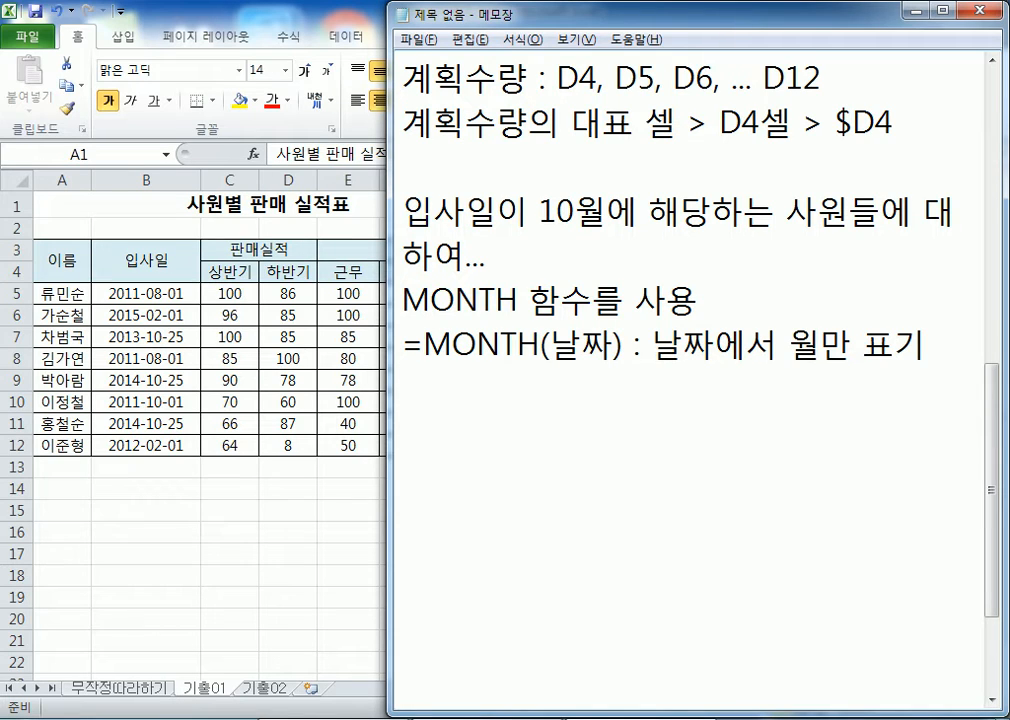
Add the example line =MONTH("2018-04-09") : 4 beneath the MONTH syntax line
{"action": "type", "text": "=MO"}
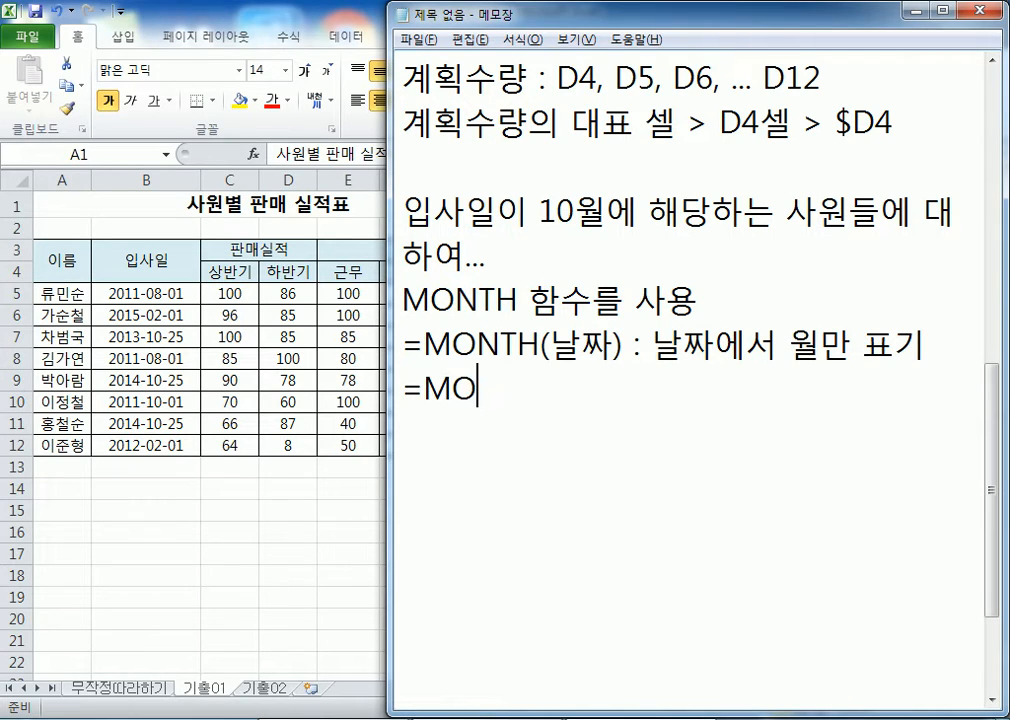
{"action": "type", "text": "NTH(\""}
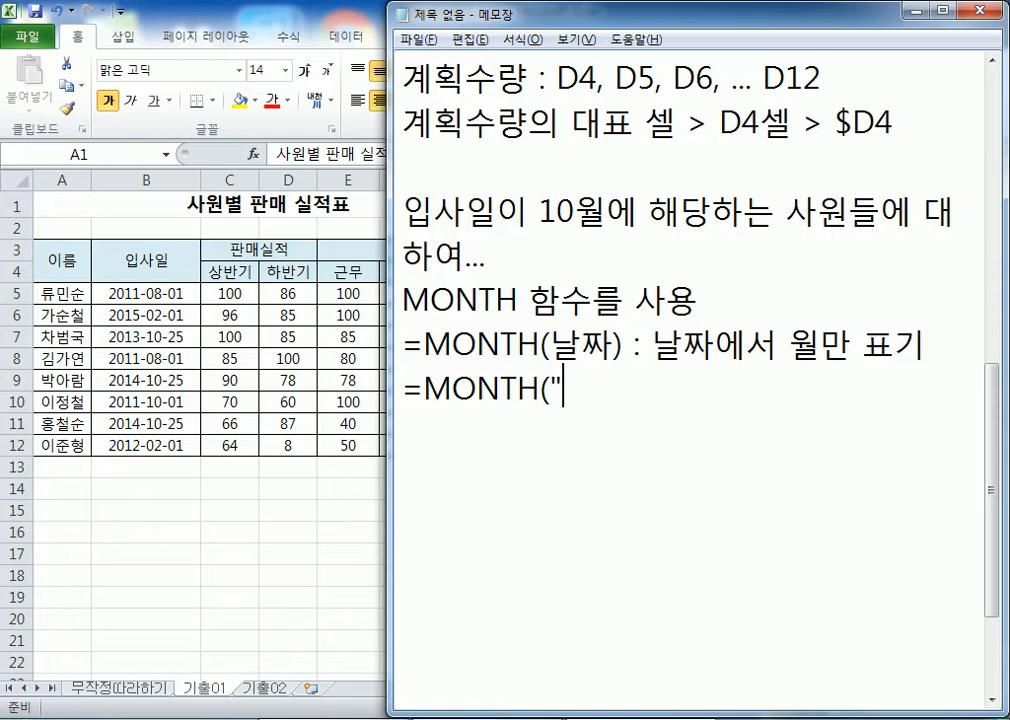
{"action": "type", "text": "2018-04-"}
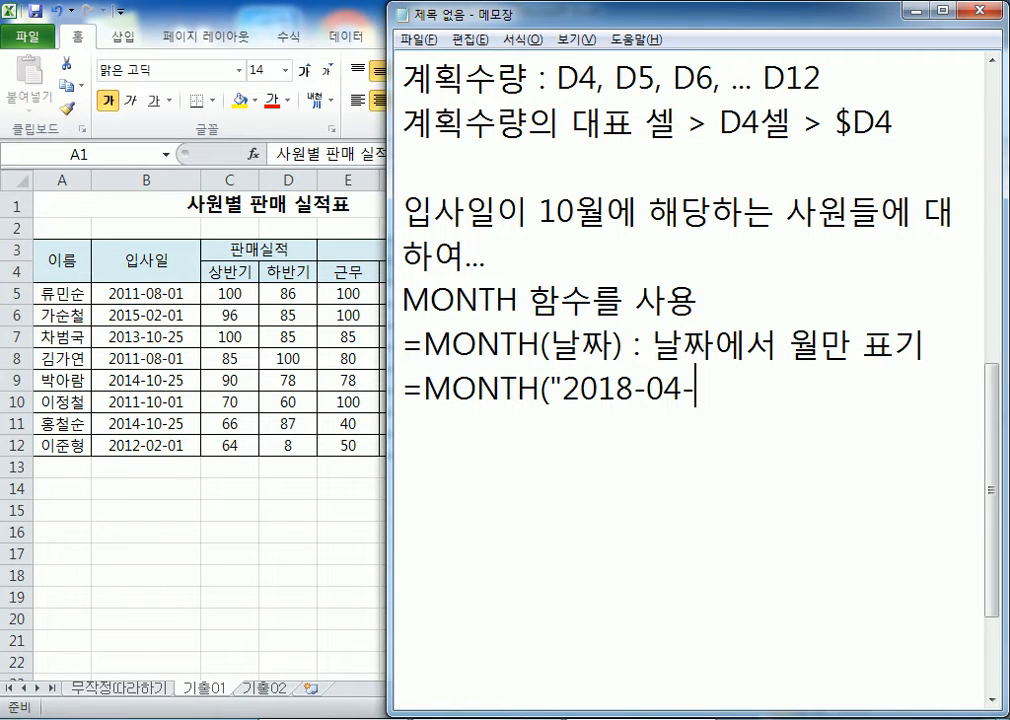
{"action": "type", "text": "09\")"}
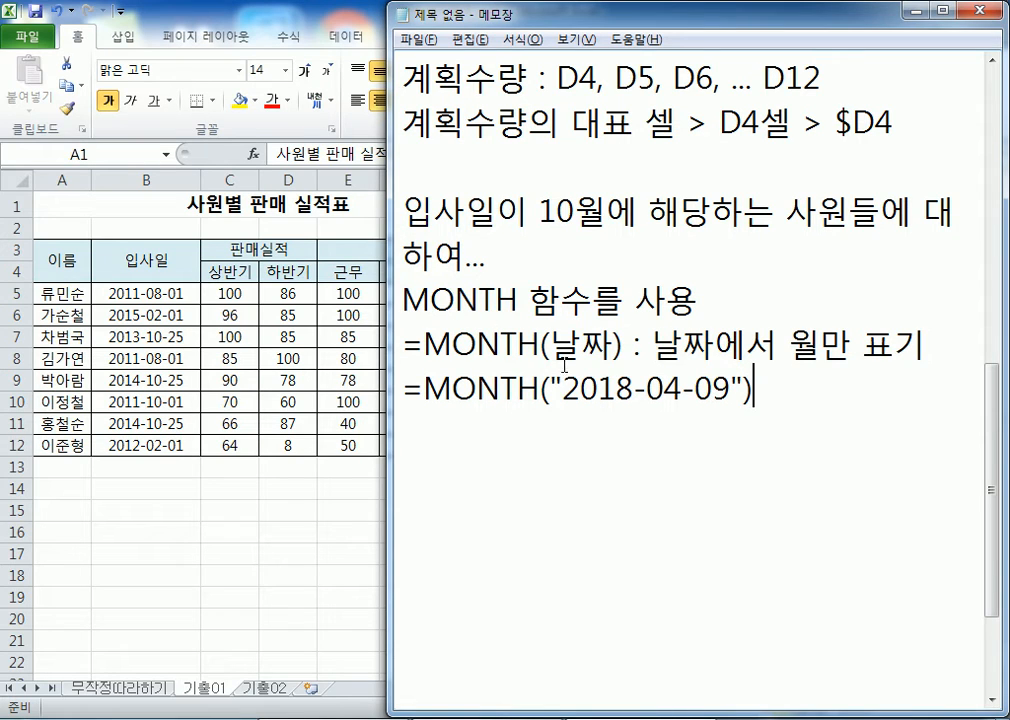
{"action": "left_click_drag", "start_coordinate": [562, 389], "coordinate": [742, 389]}
{"action": "left_click", "coordinate": [797, 389]}
{"action": "type", "text": ": 4"}
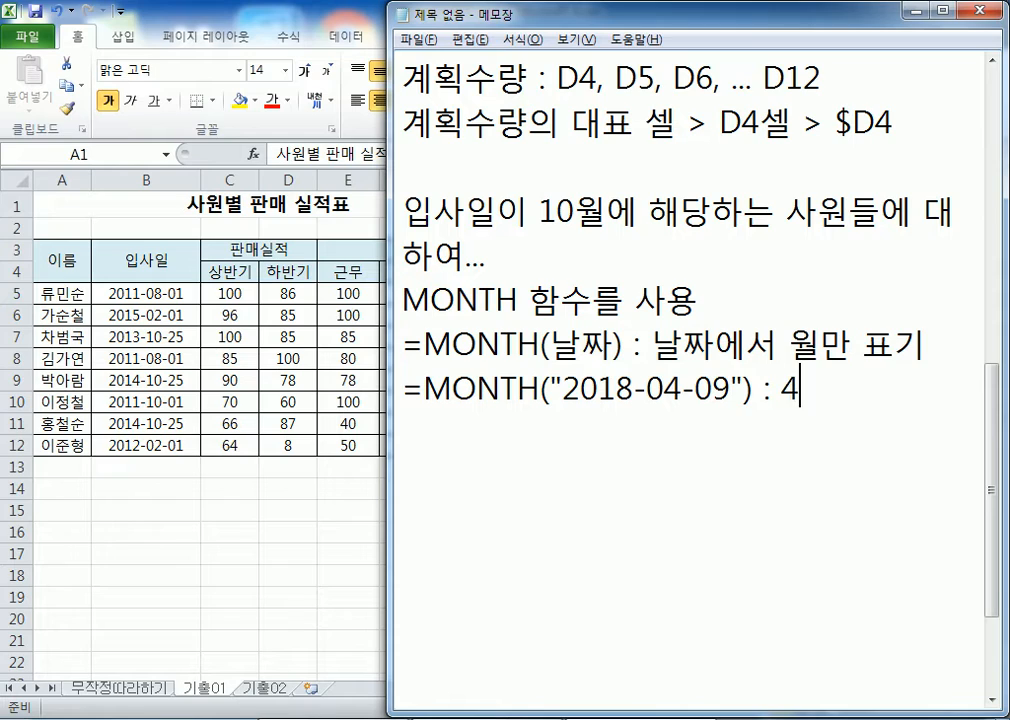
{"action": "key", "text": "Return"}
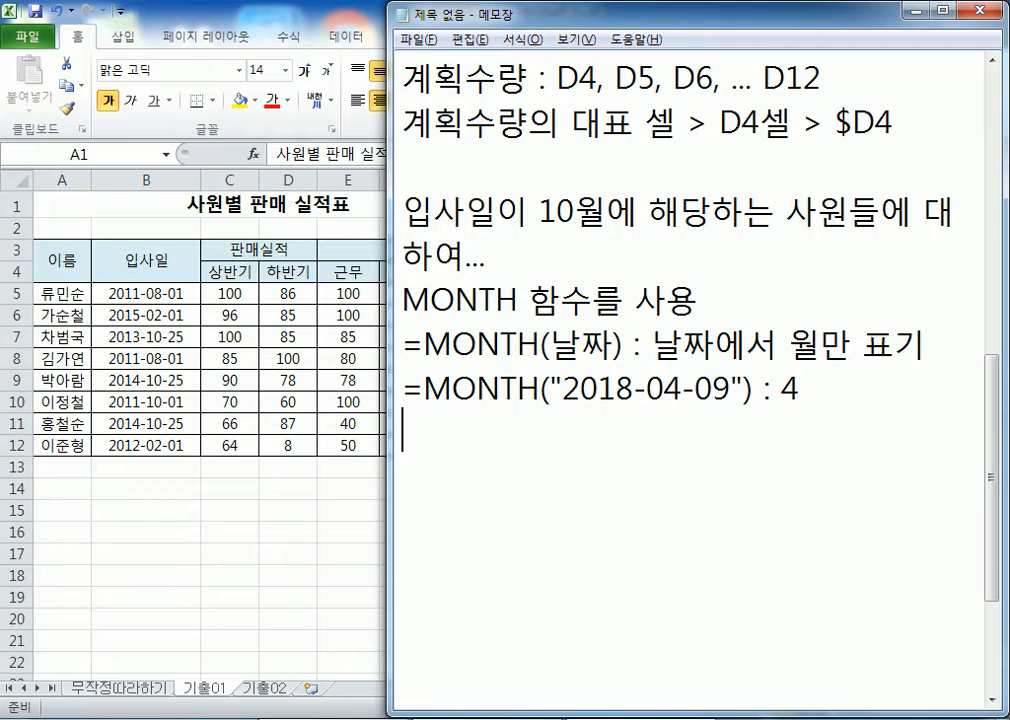
Add the YEAR syntax line "=YEAR(날짜) : 날짜에서 연도만 표기" below the MONTH example
{"action": "type", "text": "="}
{"action": "type", "text": "ㅛㄷ"}
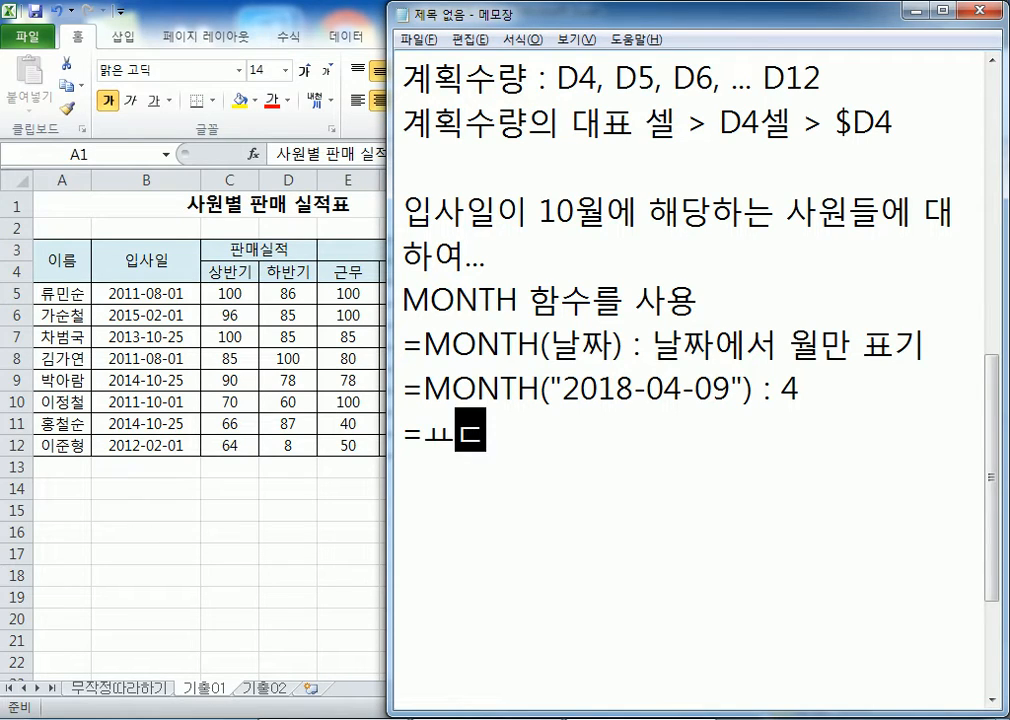
{"action": "key", "text": "BackSpace"}
{"action": "key", "text": "BackSpace"}
{"action": "type", "text": "YEAR*("}
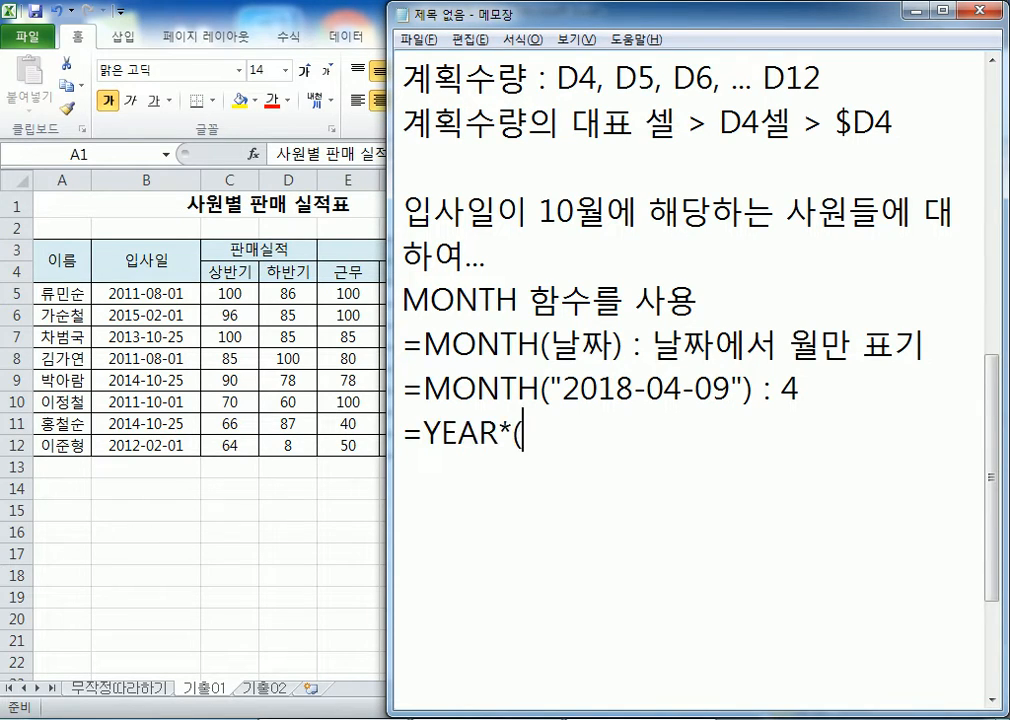
{"action": "key", "text": "BackSpace"}
{"action": "key", "text": "BackSpace"}
{"action": "type", "text": "(날짜) : "}
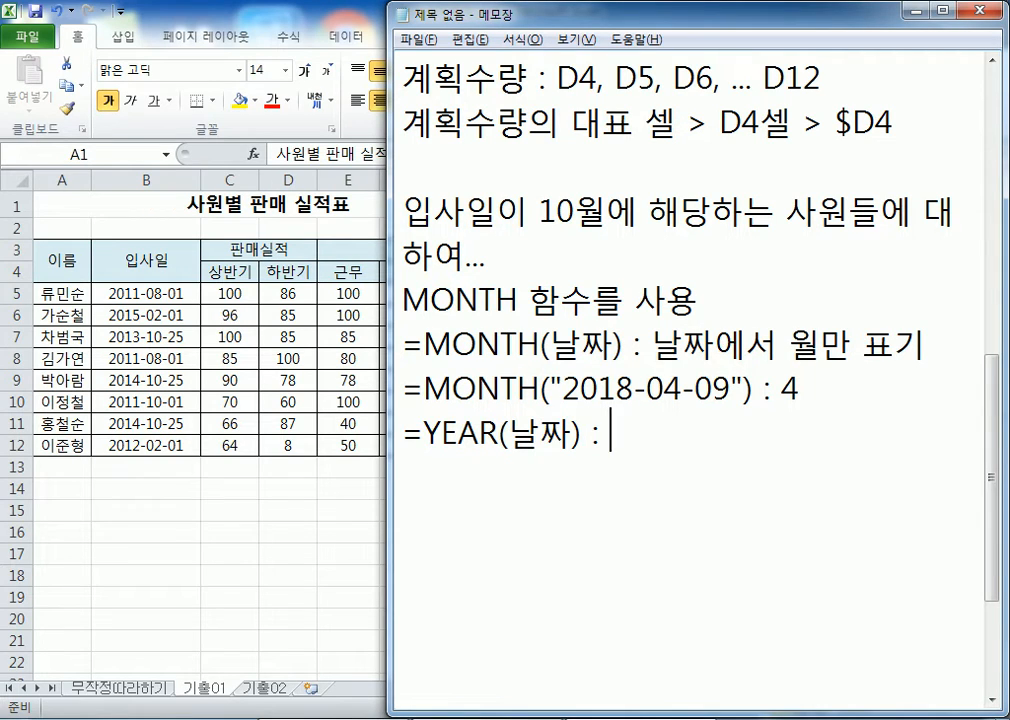
{"action": "type", "text": "날짜에서 ㅇ연도만 표기"}
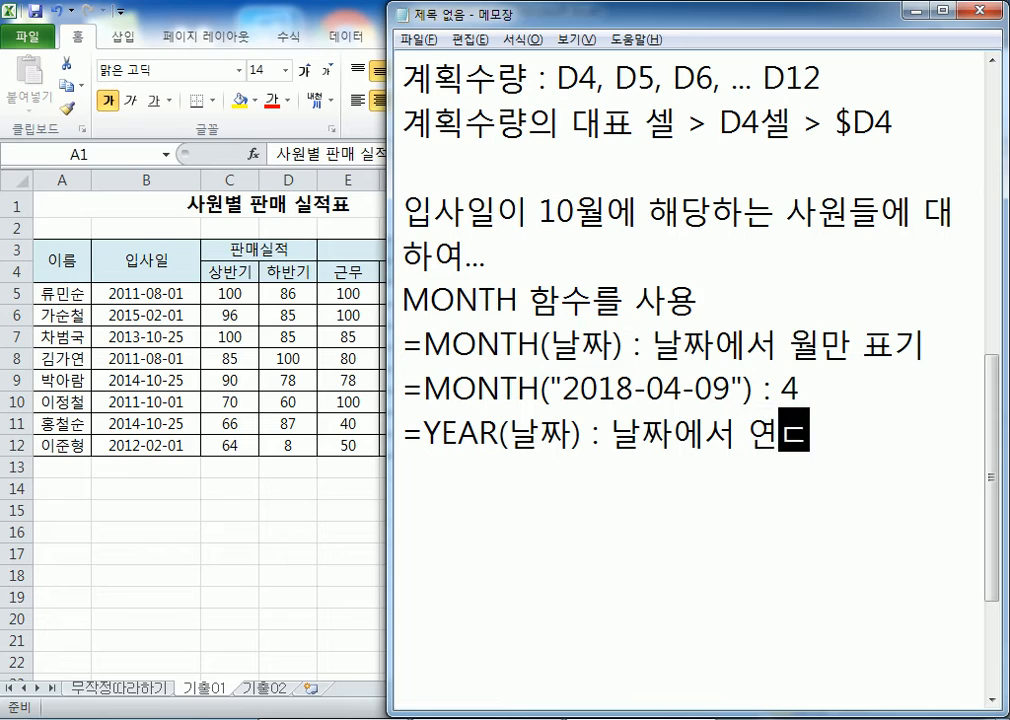
{"action": "key", "text": "Return"}
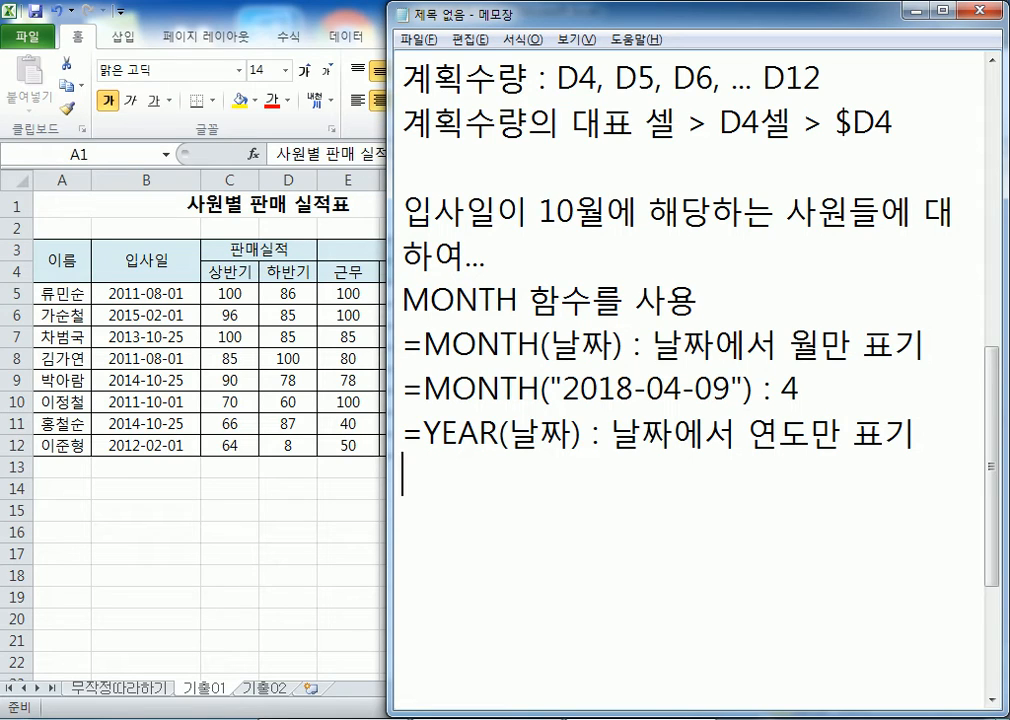
Add the DAY syntax line "=DAY(날짜) : 날짜에서 일만 표기" below the YEAR line
{"action": "type", "text": "=DA"}
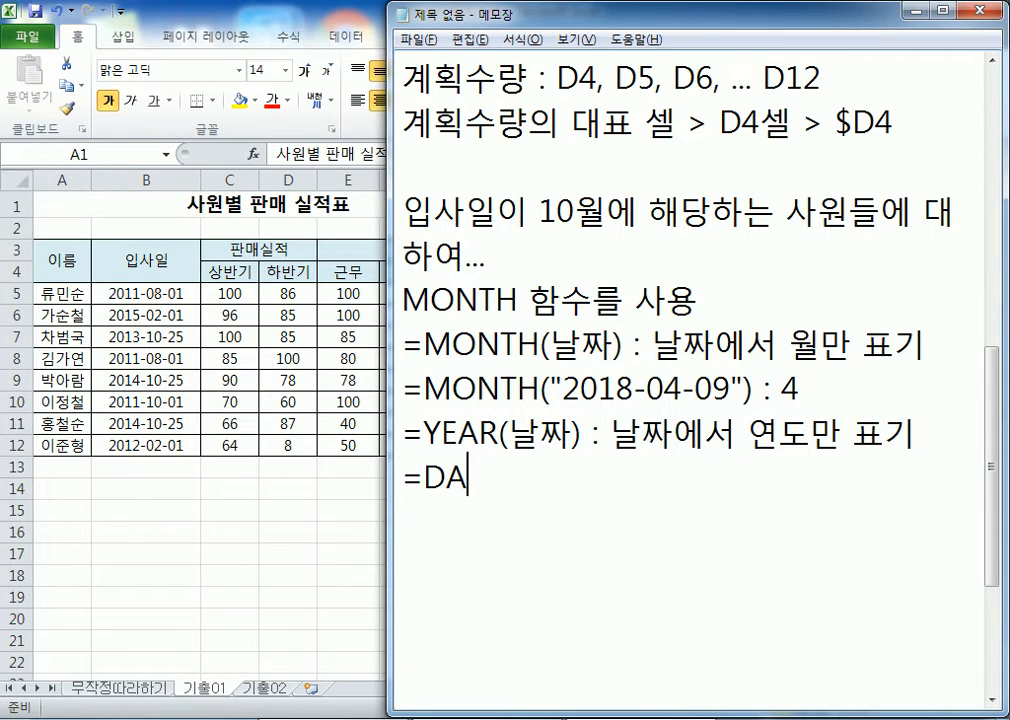
{"action": "type", "text": "Y(날짜)"}
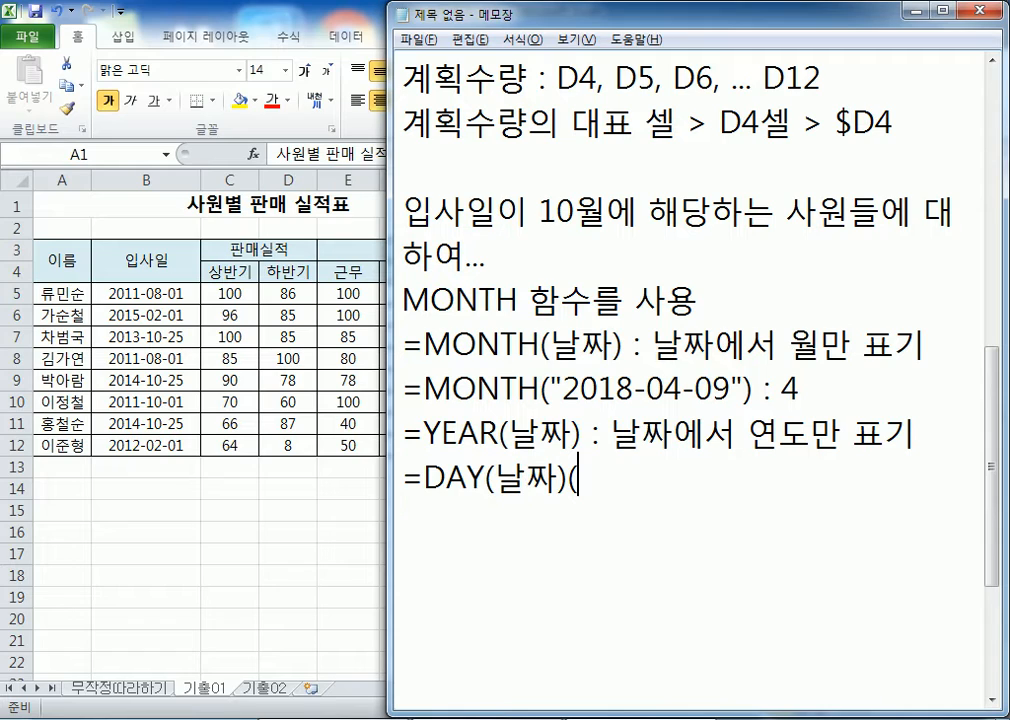
{"action": "key", "text": "BackSpace"}
{"action": "key", "text": "BackSpace"}
{"action": "key", "text": "BackSpace"}
{"action": "key", "text": "BackSpace"}
{"action": "key", "text": "BackSpace"}
{"action": "key", "text": "BackSpace"}
{"action": "key", "text": "BackSpace"}
{"action": "key", "text": "BackSpace"}
{"action": "key", "text": "BackSpace"}
{"action": "type", "text": ": 날짜에서 우"}
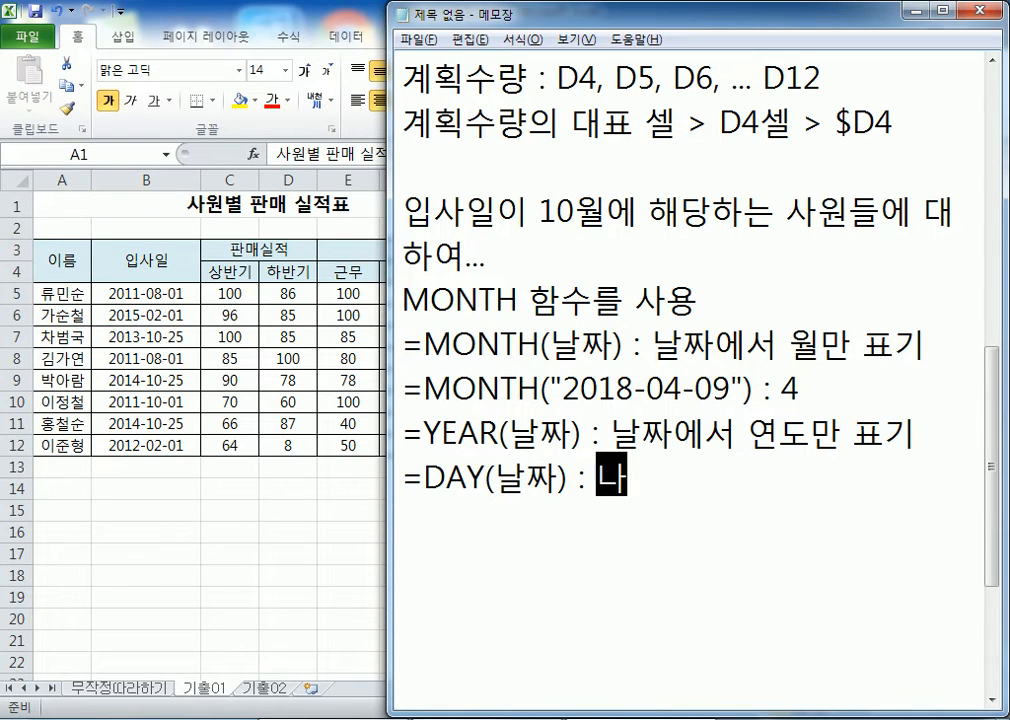
{"action": "type", "text": "ㅓㄹ"}
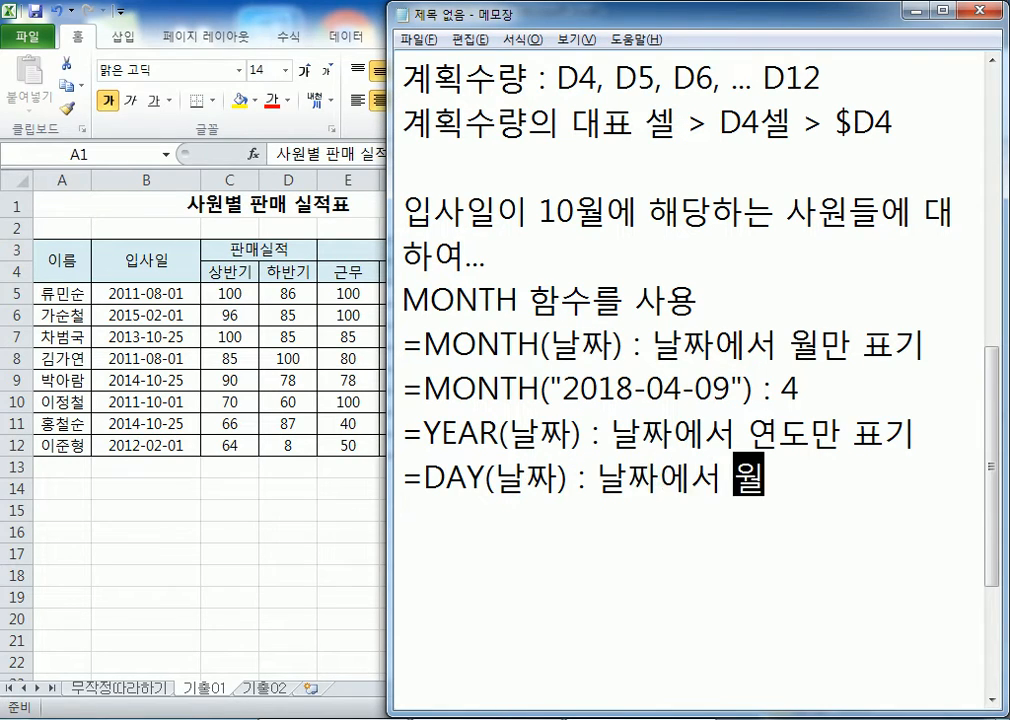
{"action": "key", "text": "BackSpace"}
{"action": "key", "text": "BackSpace"}
{"action": "key", "text": "BackSpace"}
{"action": "type", "text": "이"}
{"action": "key", "text": "BackSpace"}
{"action": "key", "text": "BackSpace"}
{"action": "key", "text": "BackSpace"}
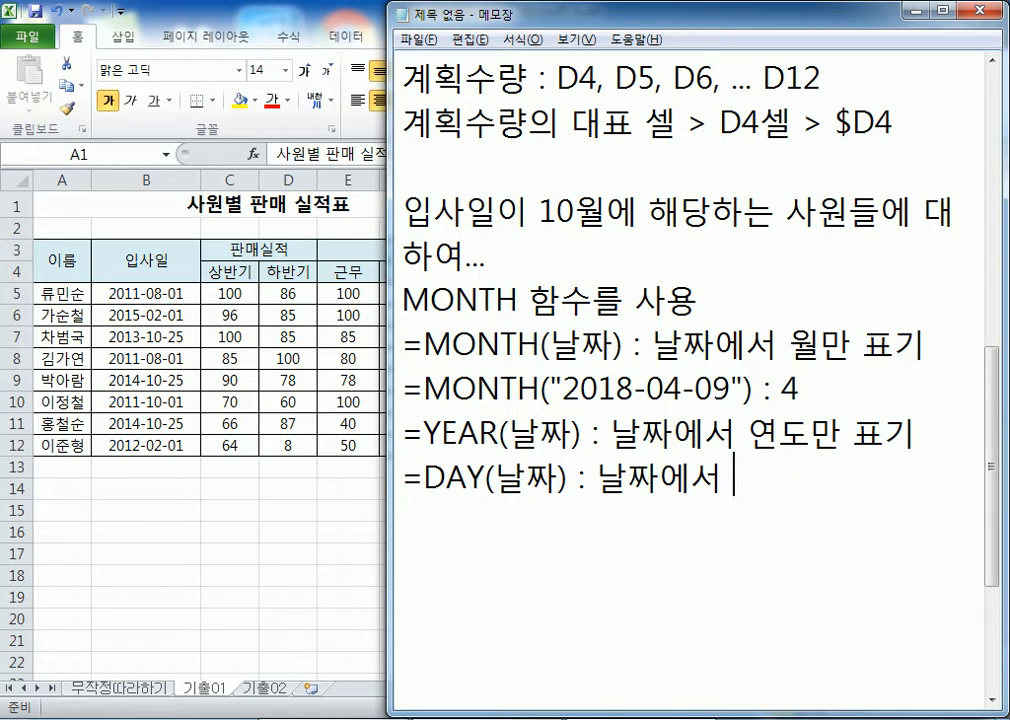
{"action": "type", "text": "일만 표기"}
{"action": "key", "text": "Return"}
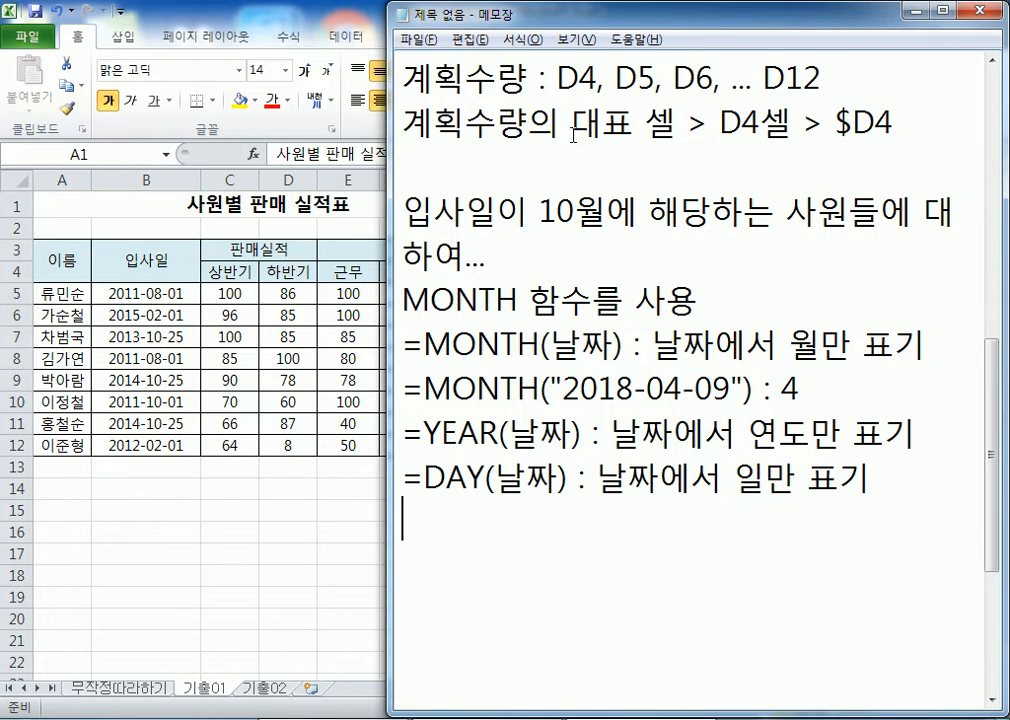
Switch to Excel and start a new formula-based conditional formatting rule for A5:G12 on the 기출01 sheet
{"action": "key", "text": "alt+Tab"}
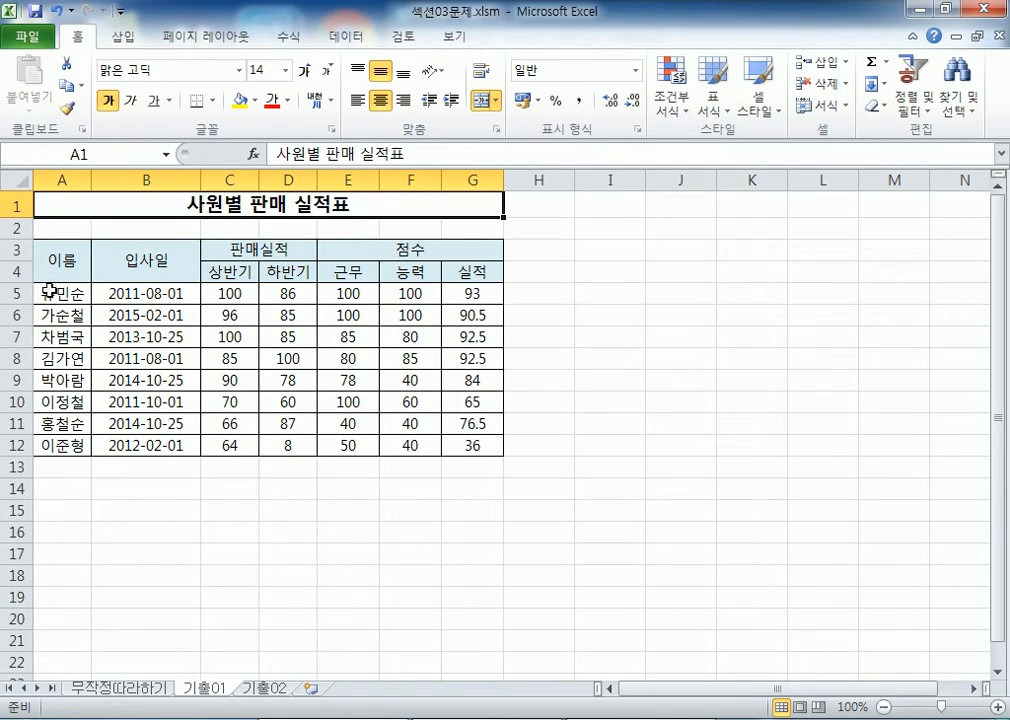
{"action": "left_click_drag", "start_coordinate": [49, 295], "coordinate": [465, 445]}
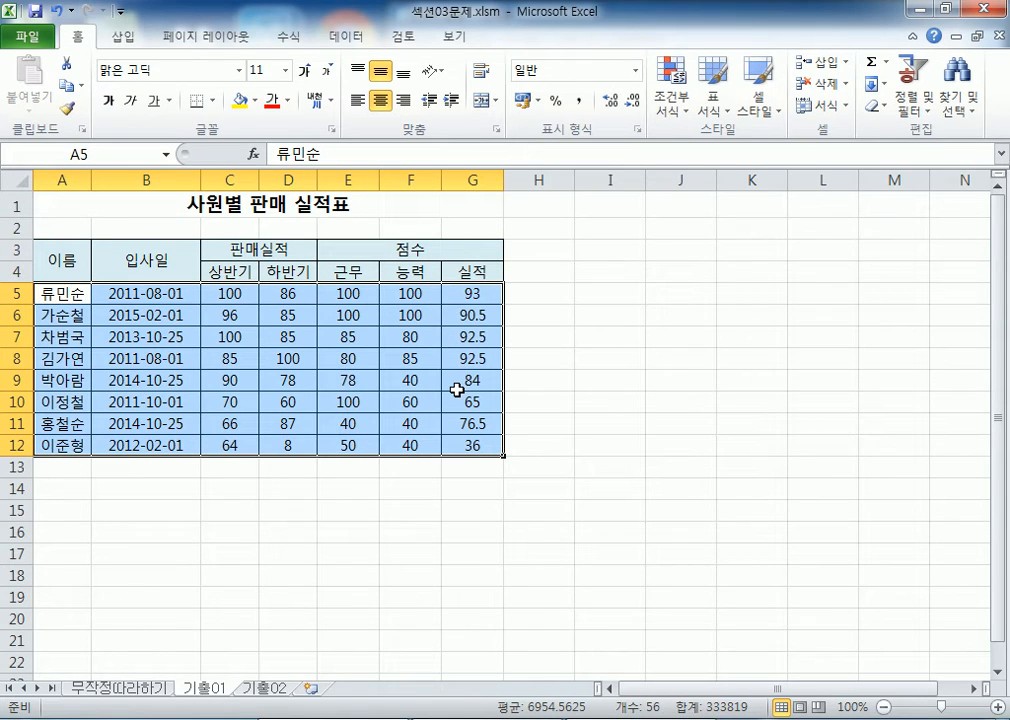
{"action": "left_click", "coordinate": [681, 106]}
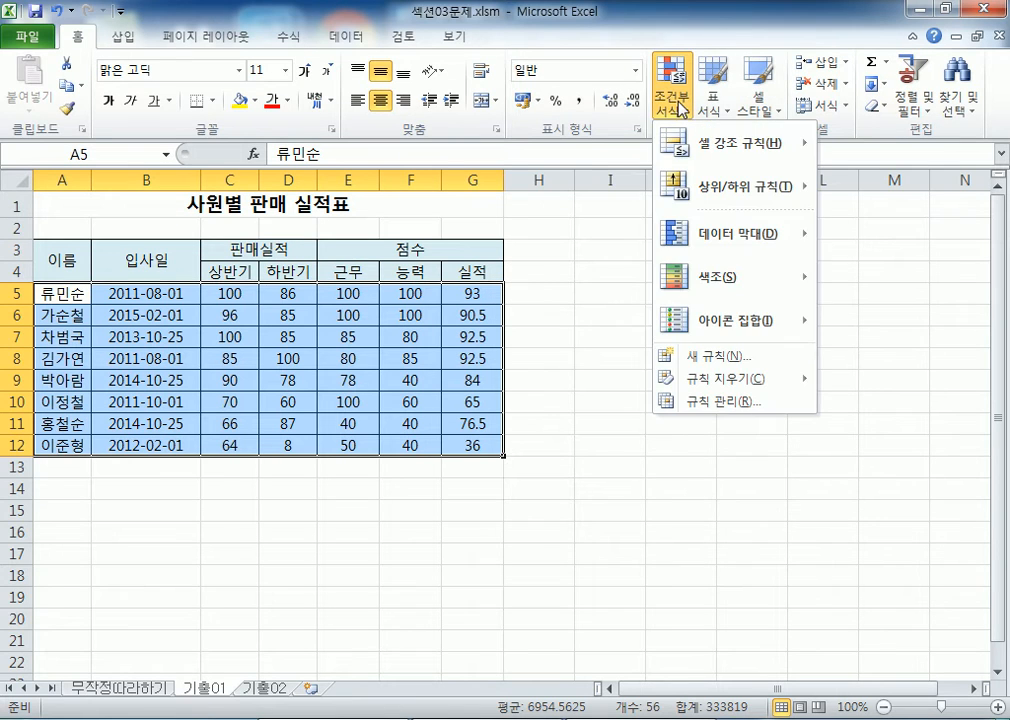
{"action": "left_click", "coordinate": [686, 358]}
{"action": "left_click", "coordinate": [460, 143]}
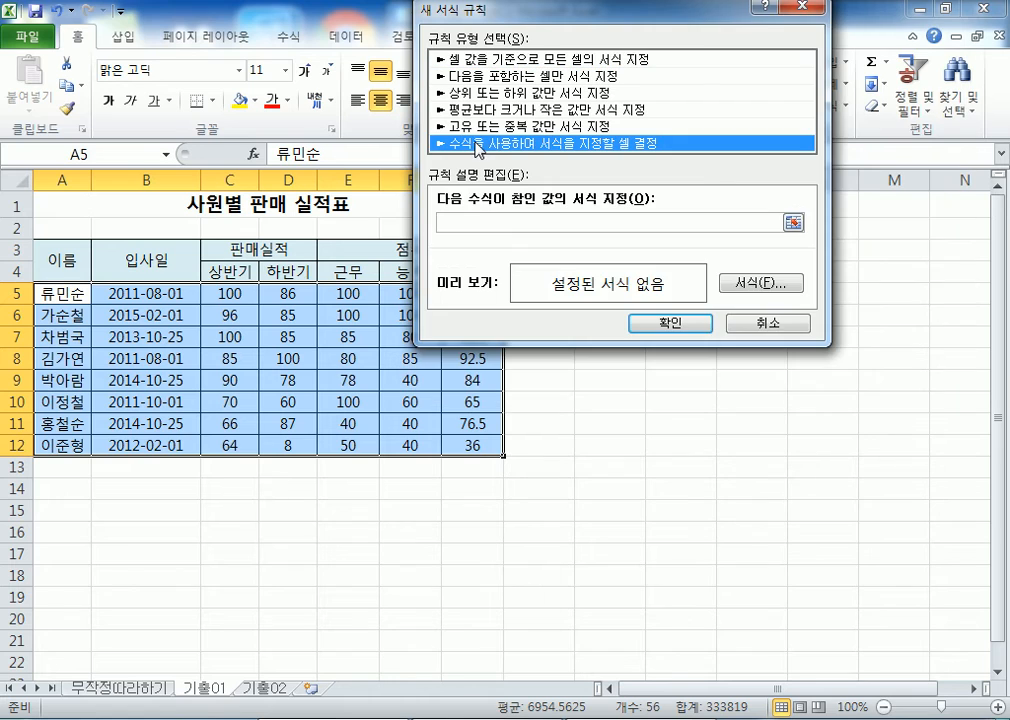
{"action": "left_click_drag", "start_coordinate": [525, 17], "coordinate": [634, 44]}
{"action": "left_click", "coordinate": [549, 250]}
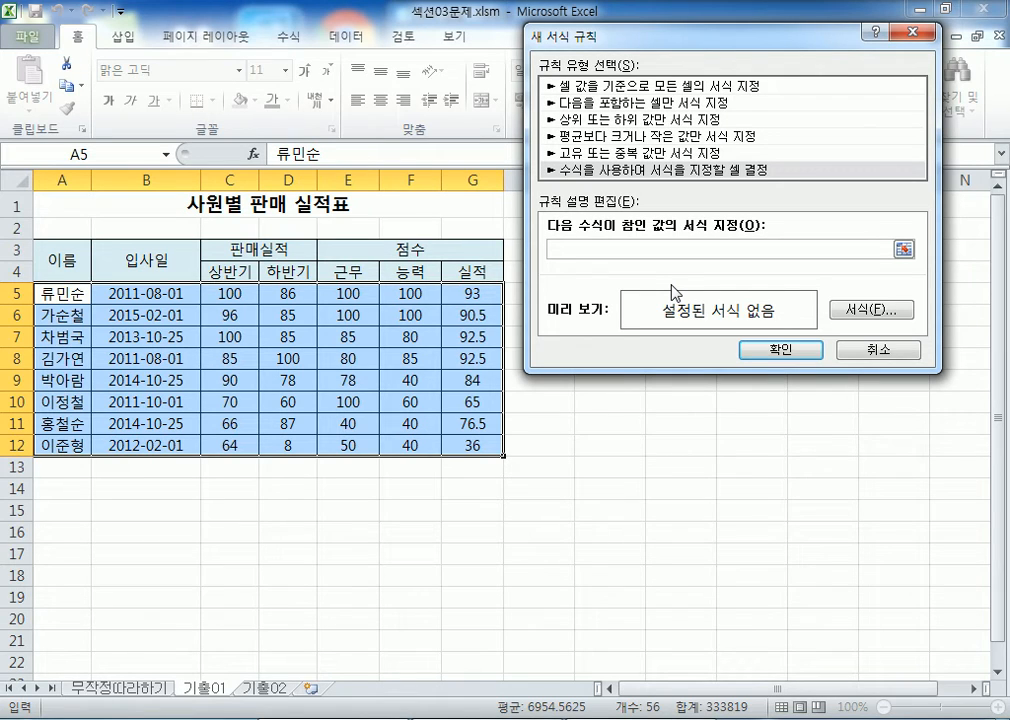
Enter the rule formula =MONTH($B5)=10 with a column-locked reference to the first hire date, and select the whole formula text
{"action": "left_click", "coordinate": [150, 293]}
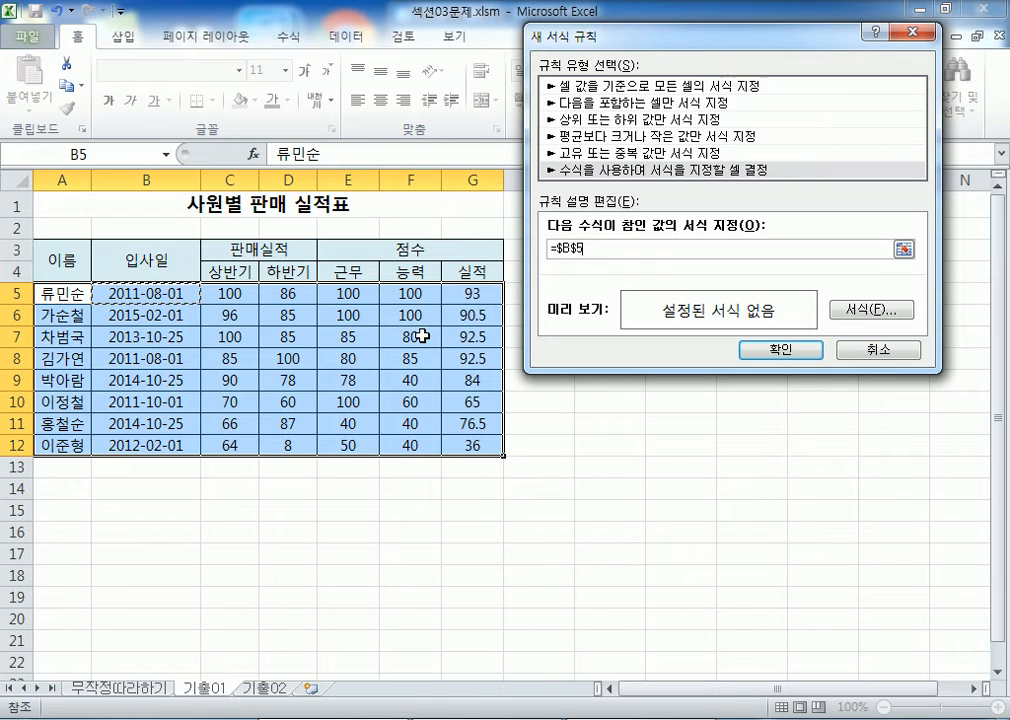
{"action": "key", "text": "F4"}
{"action": "key", "text": "F4"}
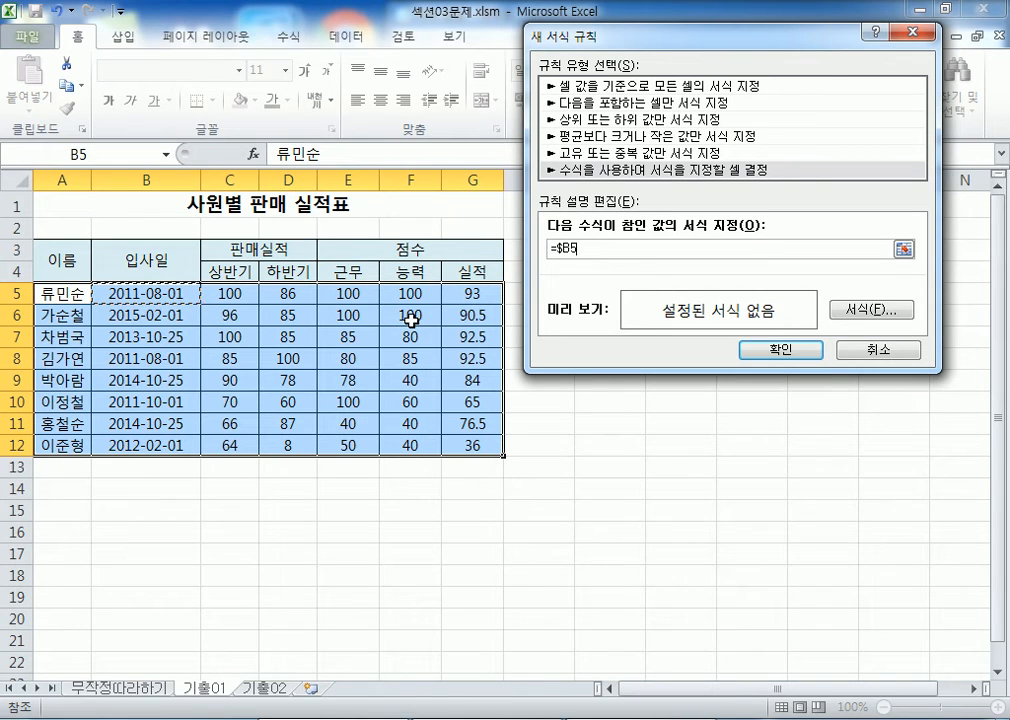
{"action": "left_click", "coordinate": [558, 248]}
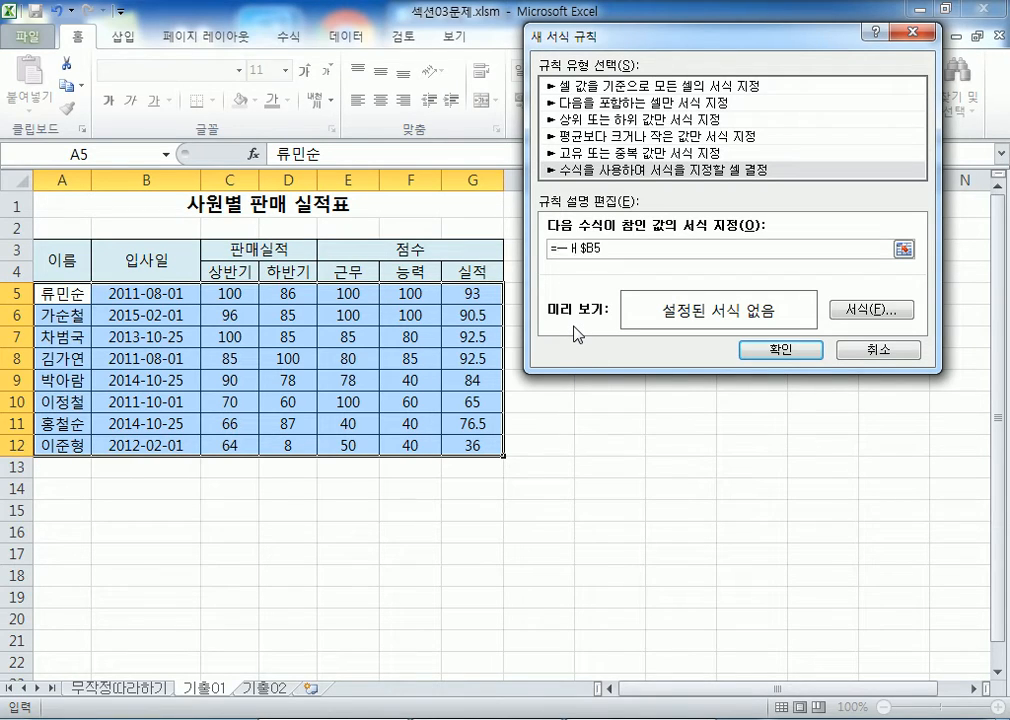
{"action": "type", "text": "MONTH($B5"}
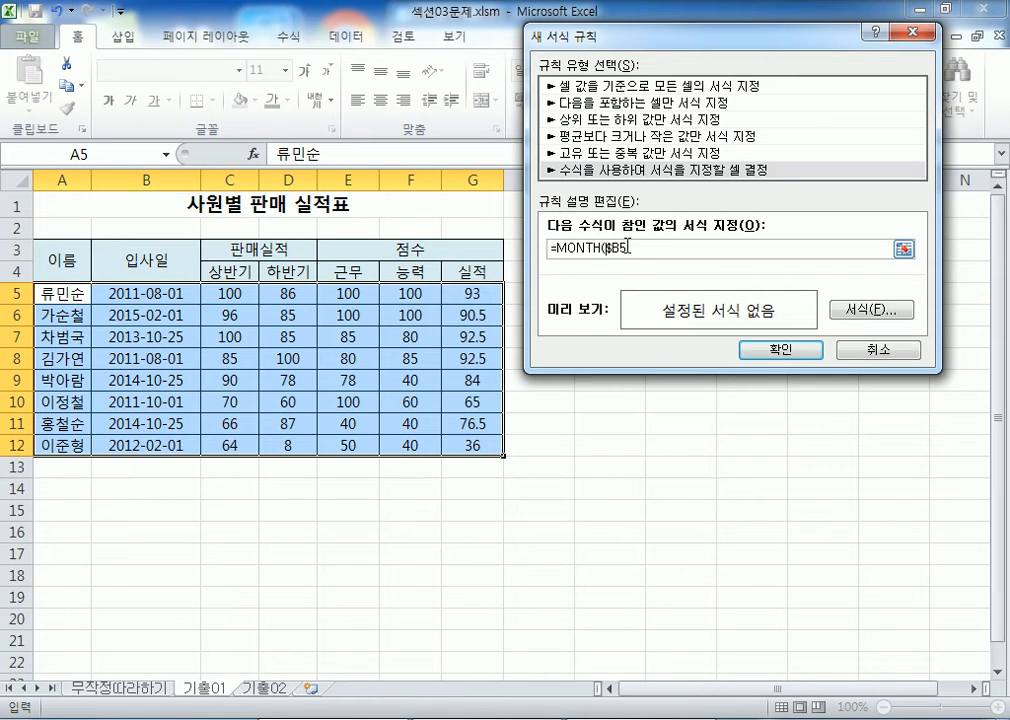
{"action": "type", "text": ")=10"}
{"action": "left_click_drag", "start_coordinate": [646, 249], "coordinate": [550, 249]}
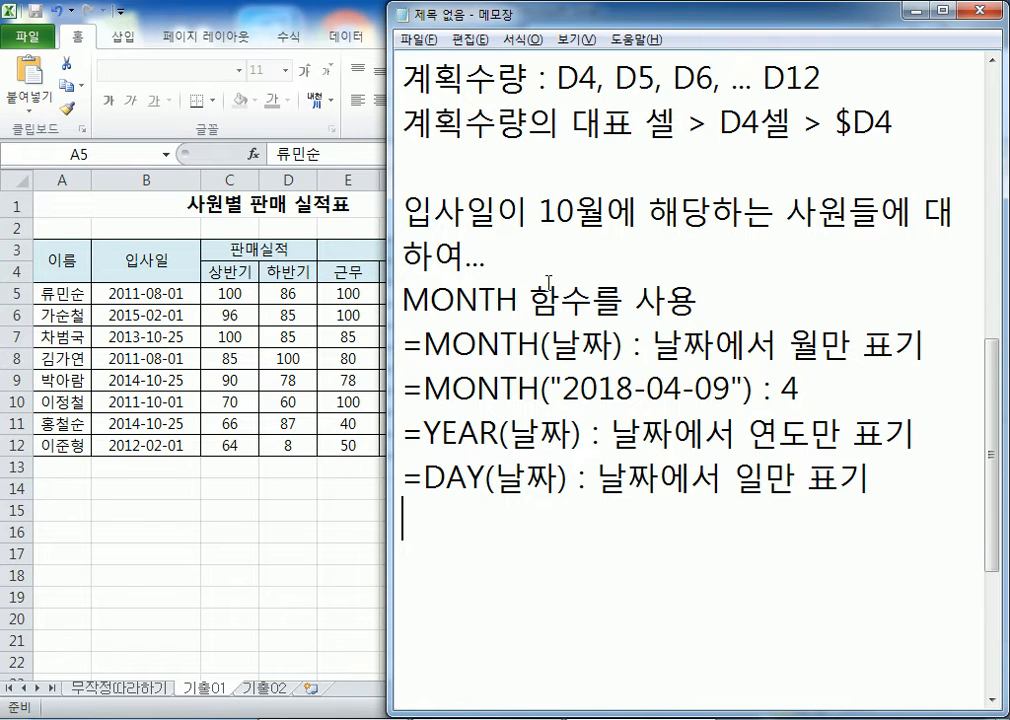
Paste the copied formula =MONTH($B5)=10 into the notes, one blank line below the DAY syntax line
{"action": "key", "text": "Return"}
{"action": "key", "text": "ctrl+v"}
{"action": "scroll", "coordinate": [663, 546], "scroll_direction": "down", "scroll_amount": 2}
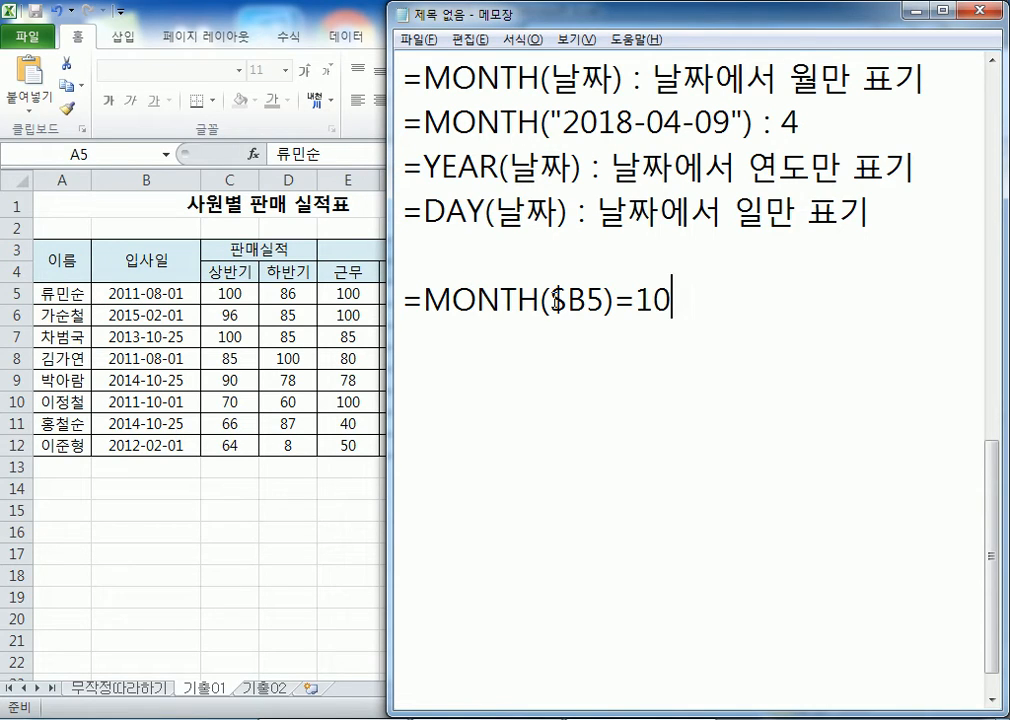
Highlight the $B5, MONTH and 10 parts of the pasted formula in turn to examine how the condition is built
{"action": "left_click_drag", "start_coordinate": [549, 300], "coordinate": [604, 300]}
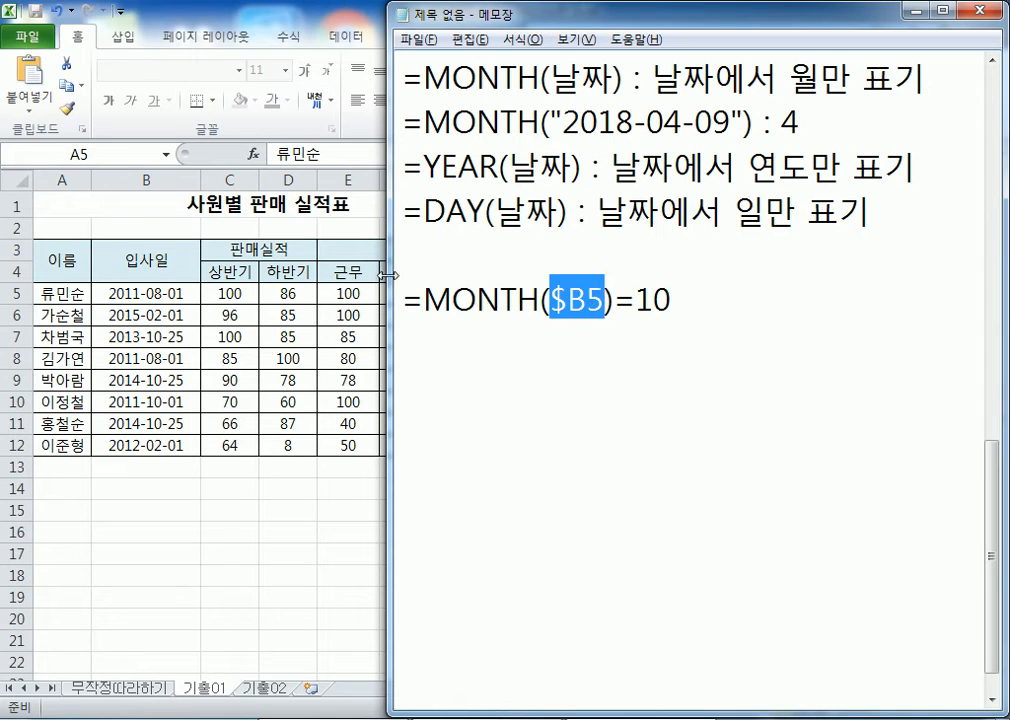
{"action": "left_click", "coordinate": [567, 300]}
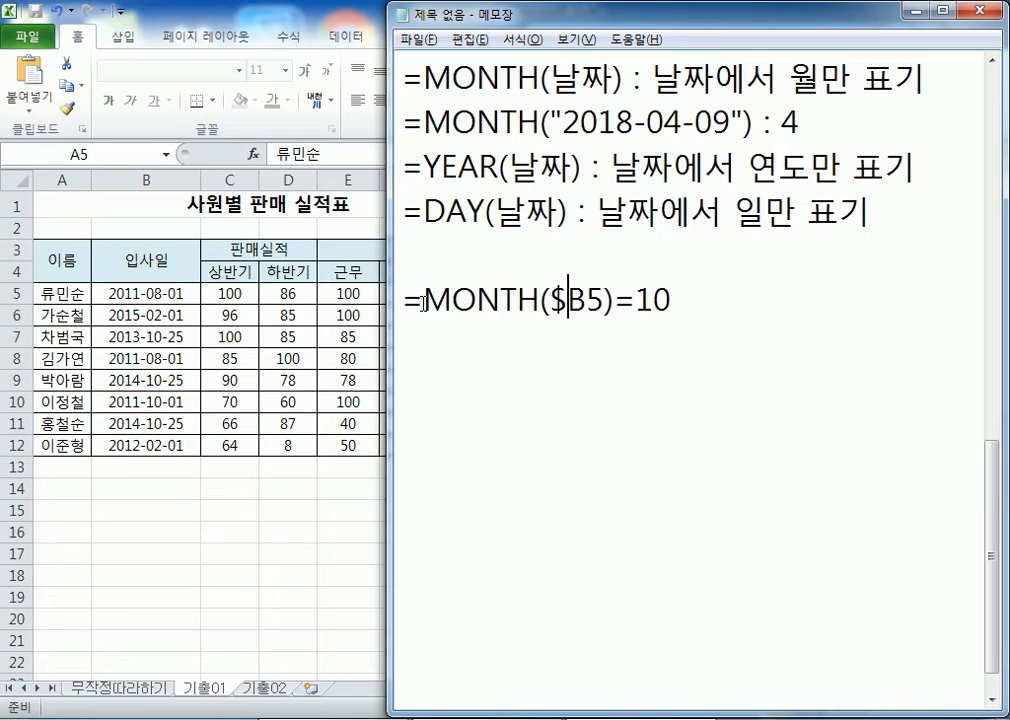
{"action": "left_click_drag", "start_coordinate": [424, 300], "coordinate": [539, 300]}
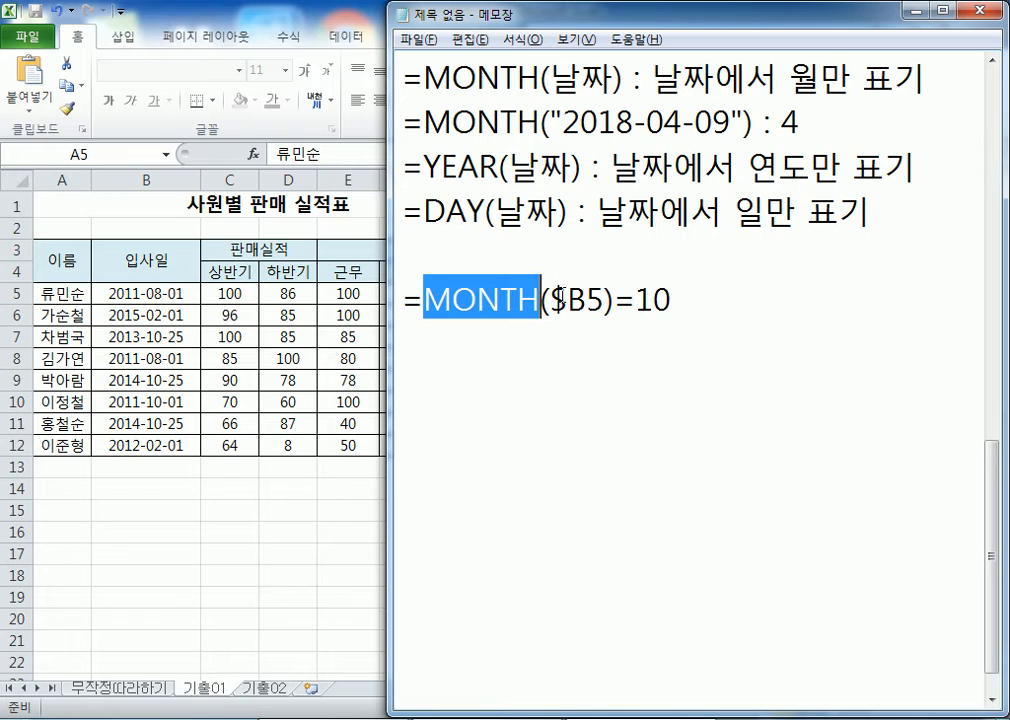
{"action": "left_click_drag", "start_coordinate": [553, 292], "coordinate": [610, 298]}
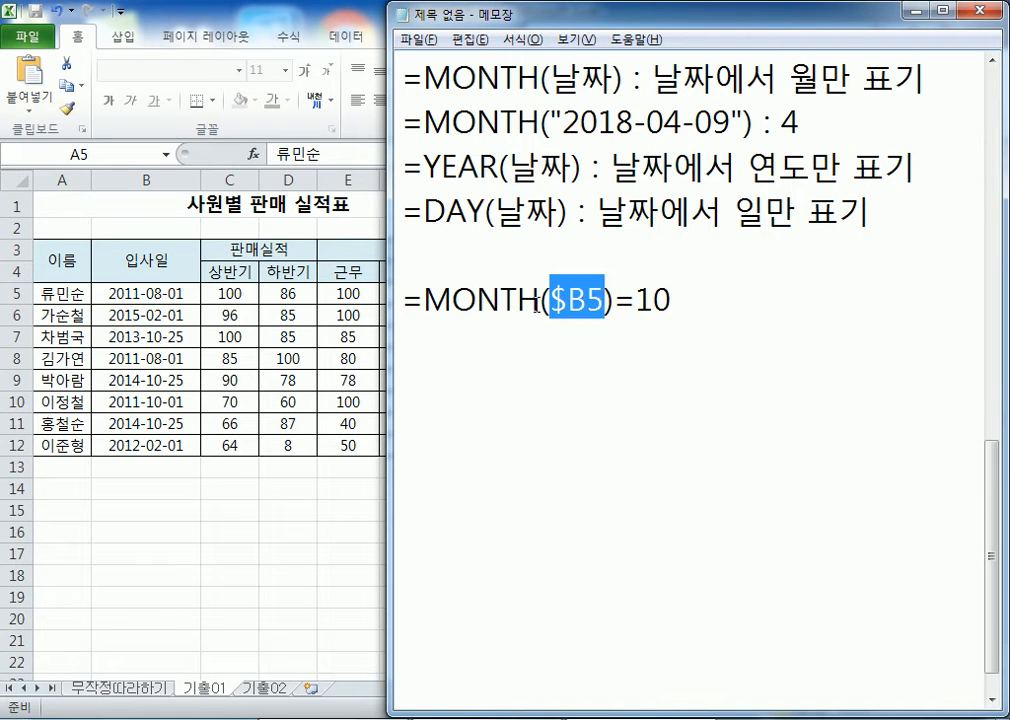
{"action": "left_click_drag", "start_coordinate": [541, 298], "coordinate": [424, 298]}
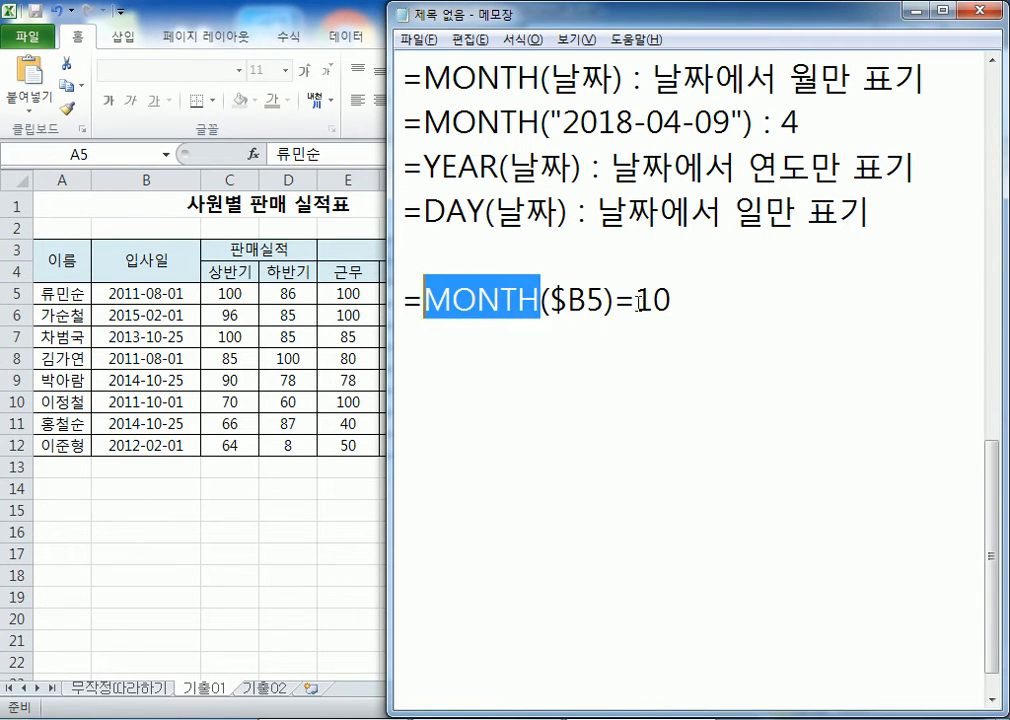
{"action": "left_click_drag", "start_coordinate": [635, 298], "coordinate": [672, 300]}
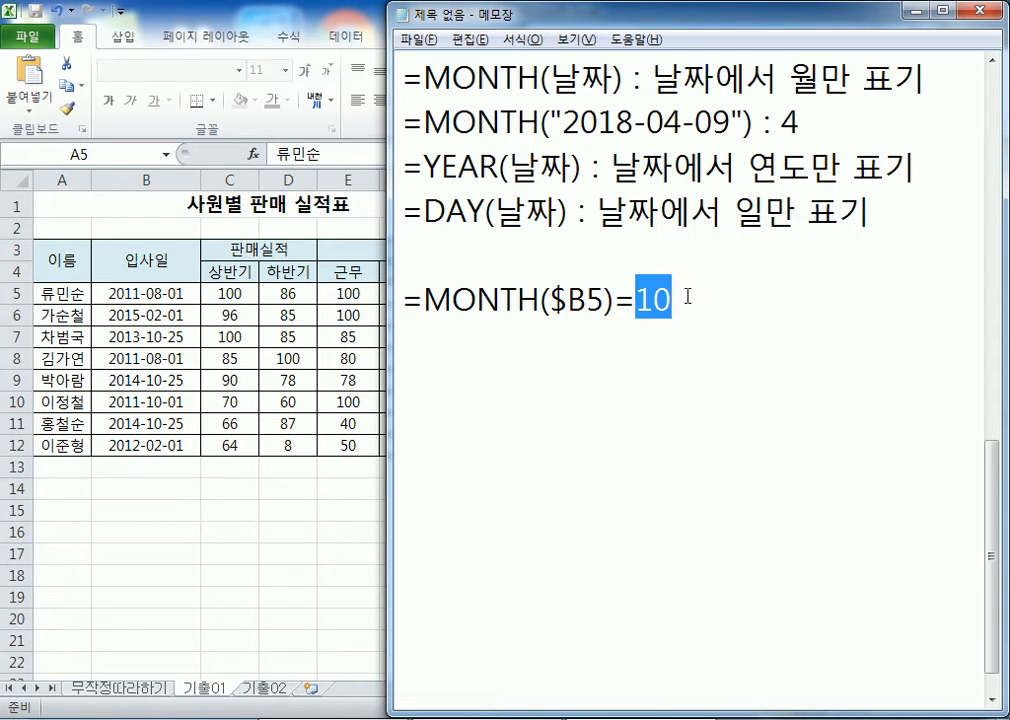
{"action": "left_click", "coordinate": [689, 324]}
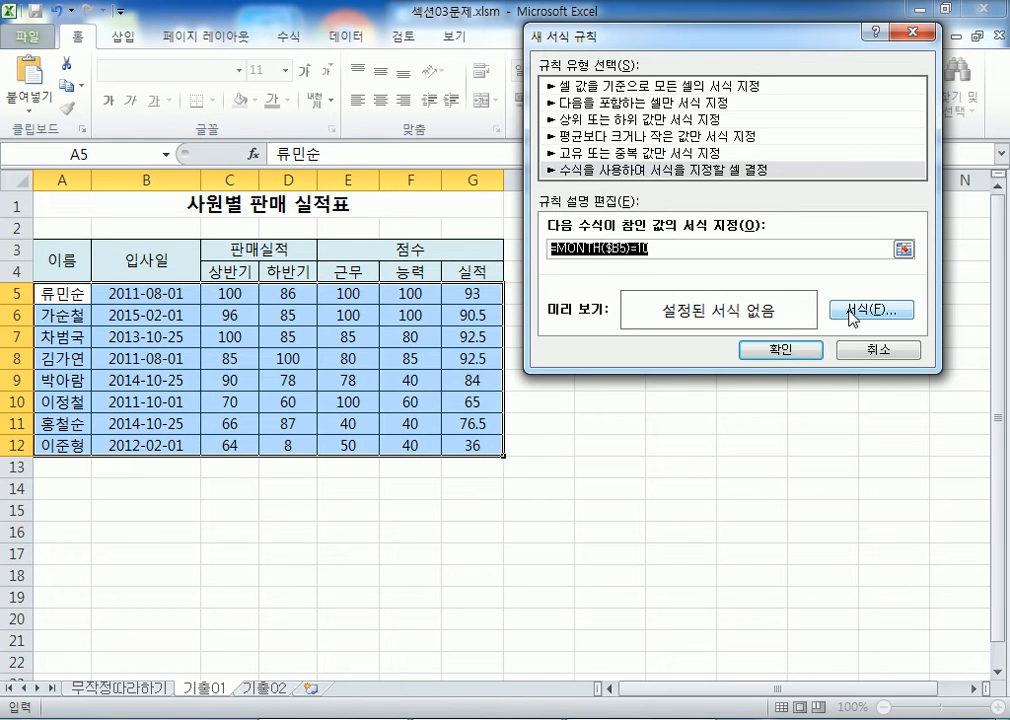
Give the =MONTH($B5)=10 rule a bold italic font style (굵은 기울임꼴) in standard red, and apply the rule
{"action": "left_click", "coordinate": [848, 318]}
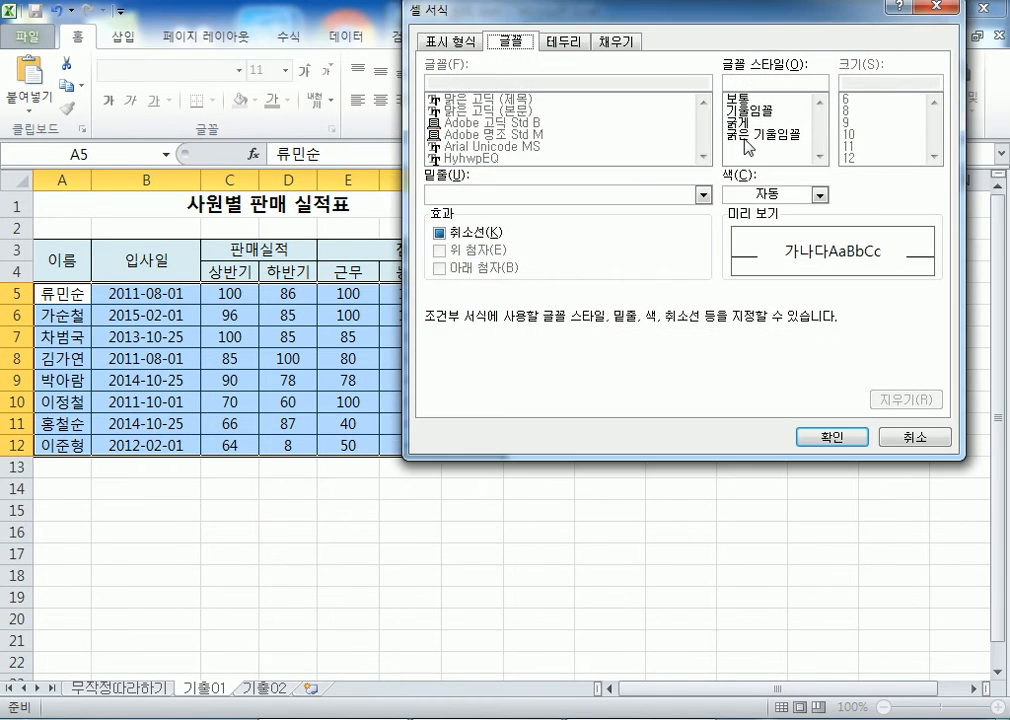
{"action": "left_click", "coordinate": [765, 134]}
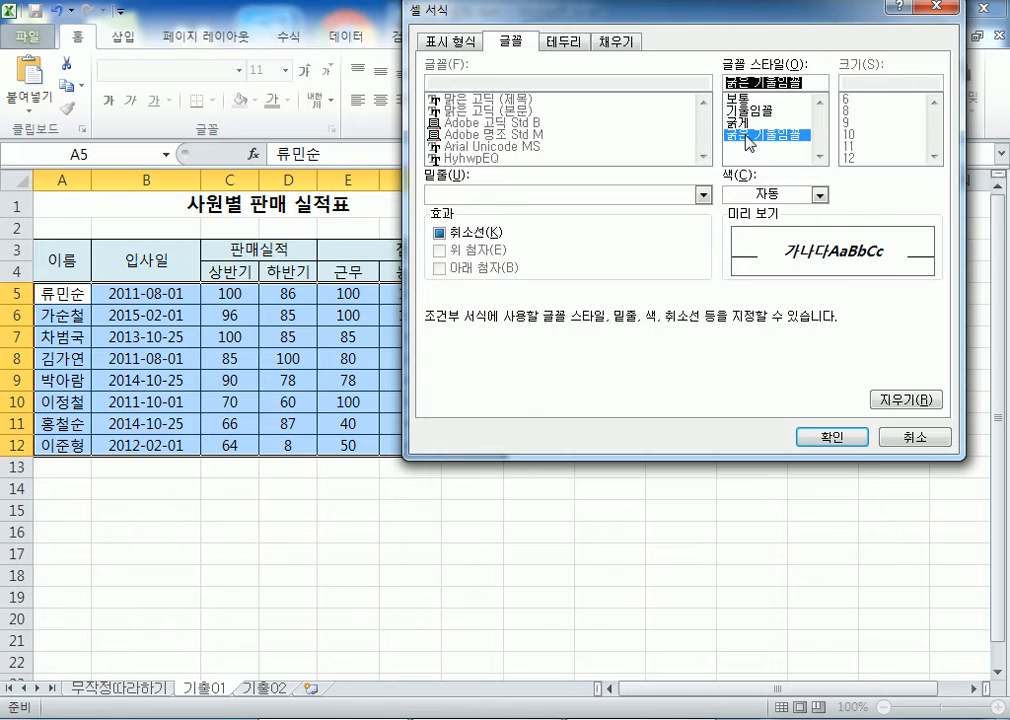
{"action": "left_click", "coordinate": [738, 200]}
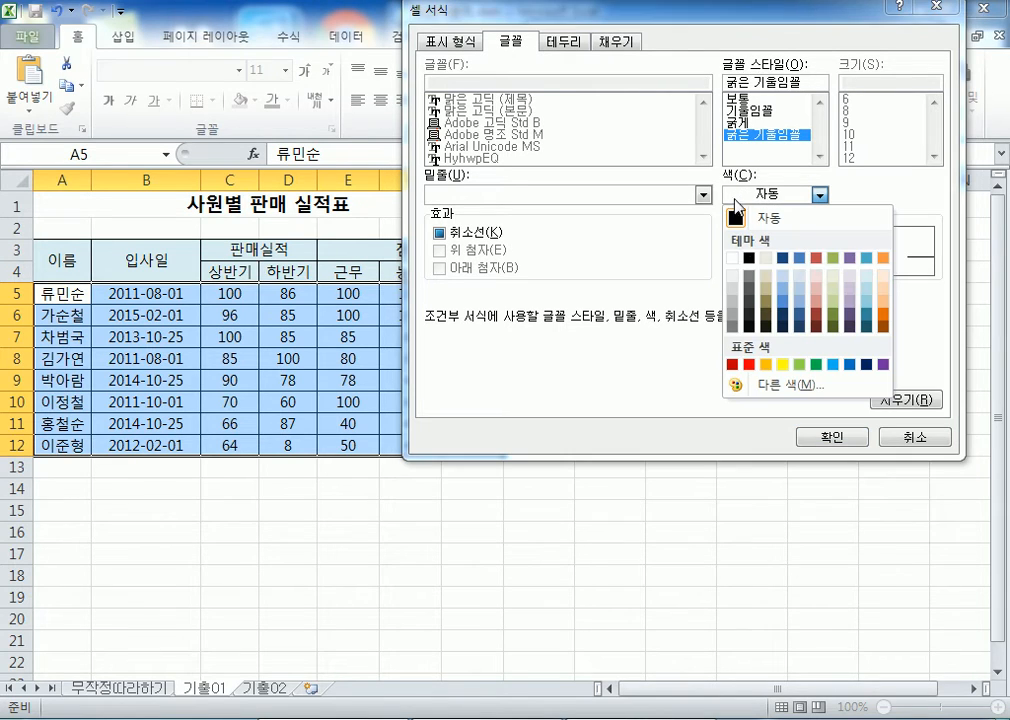
{"action": "left_click", "coordinate": [749, 365]}
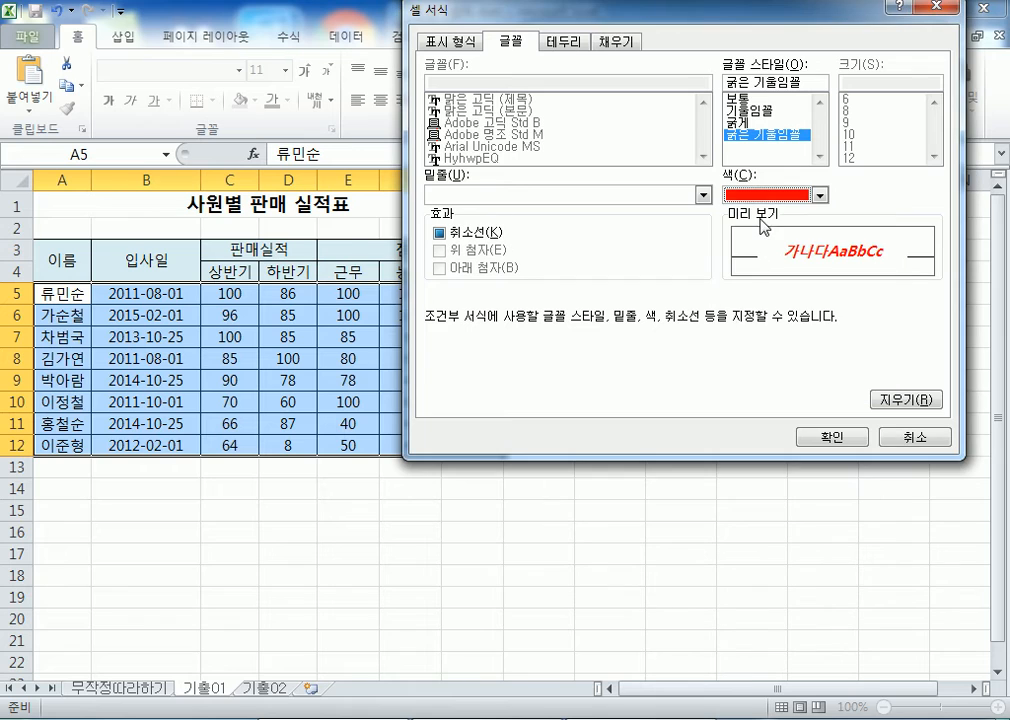
{"action": "left_click", "coordinate": [820, 438]}
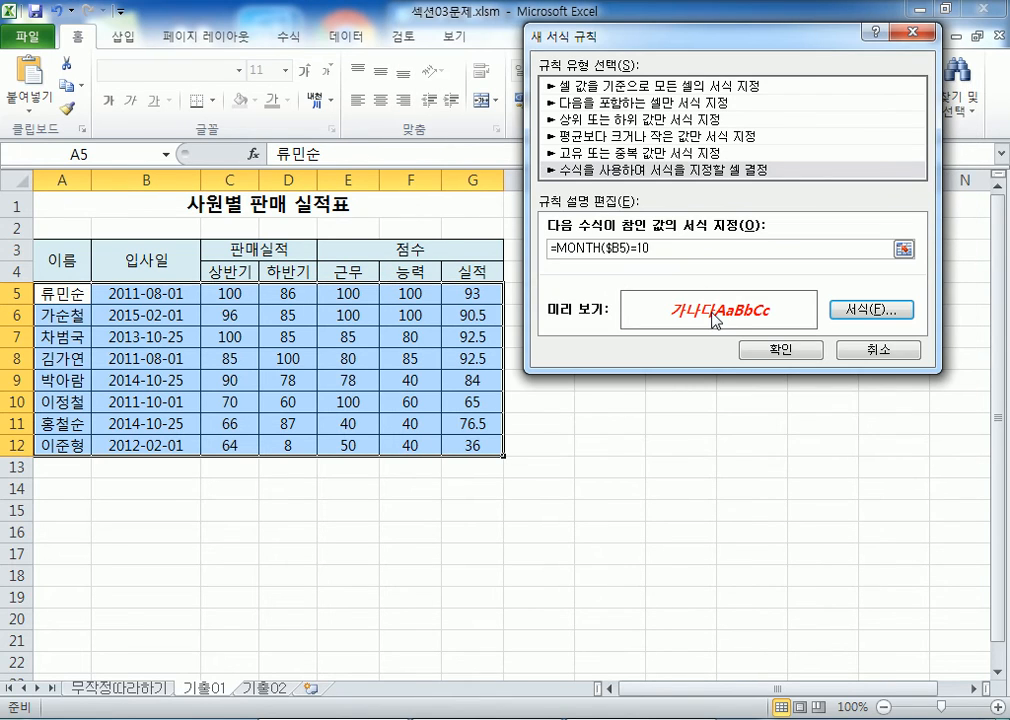
{"action": "left_click", "coordinate": [692, 250]}
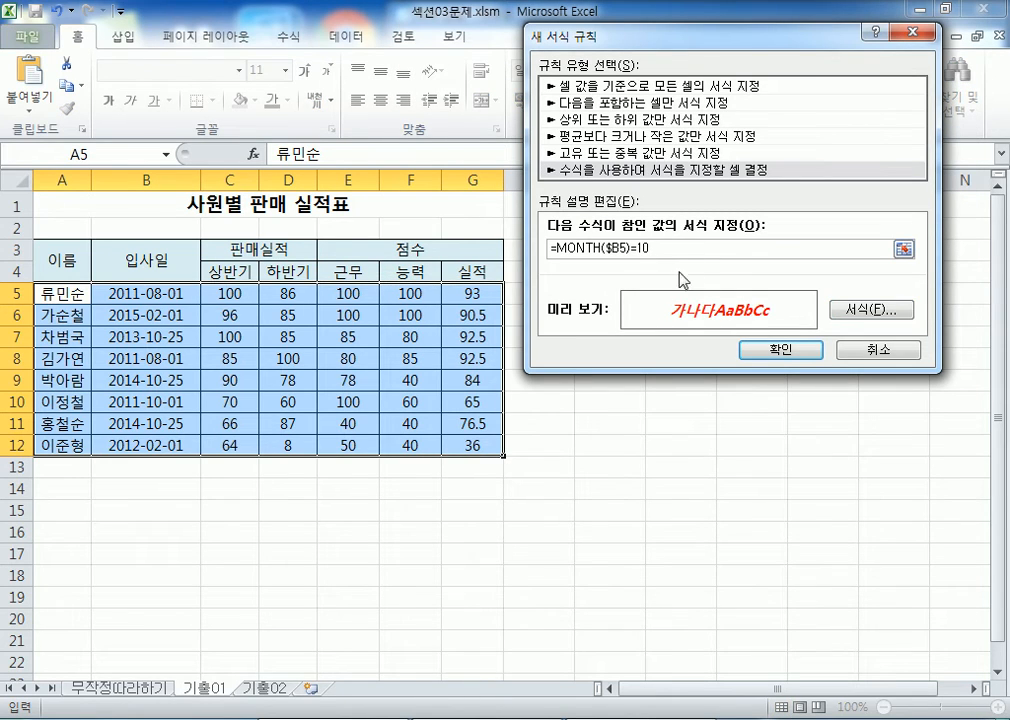
{"action": "key", "text": "Return"}
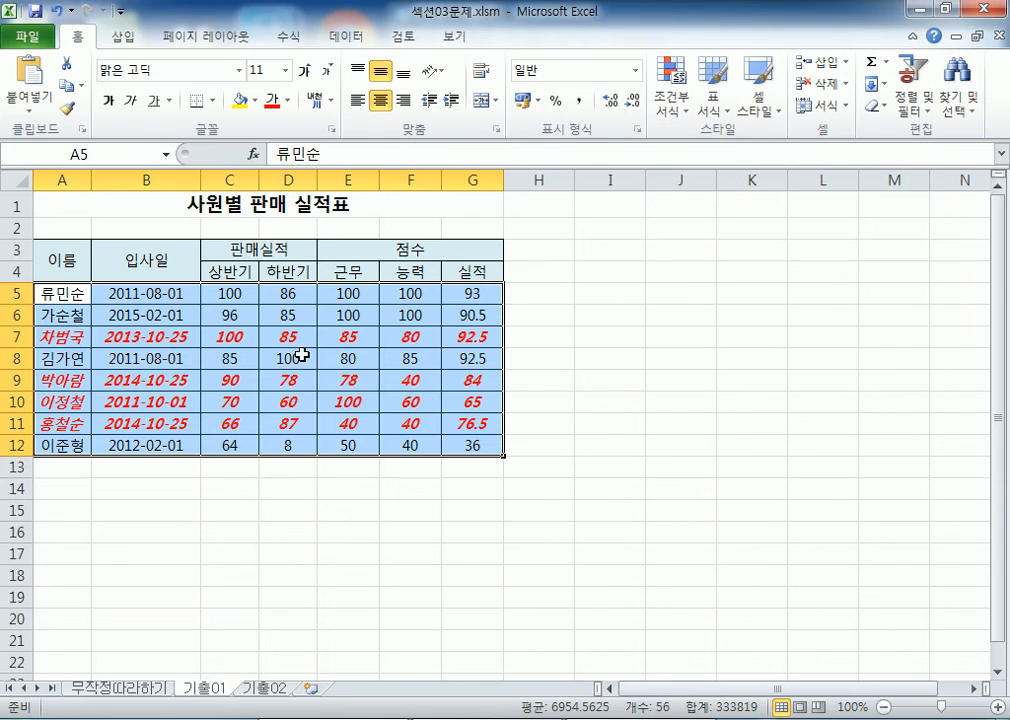
Switch to Notepad and add the heading "* 후반기에 입사한 경우에만 처리" below the =MONTH($B5)=10 formula
{"action": "key", "text": "alt+Tab"}
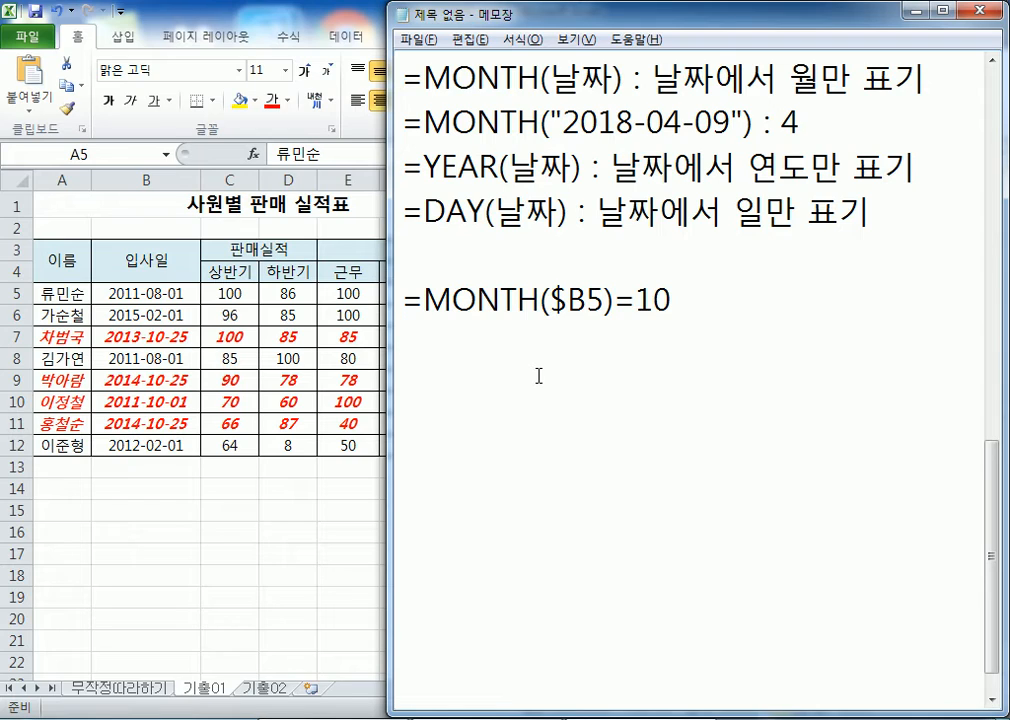
{"action": "type", "text": "* 후반"}
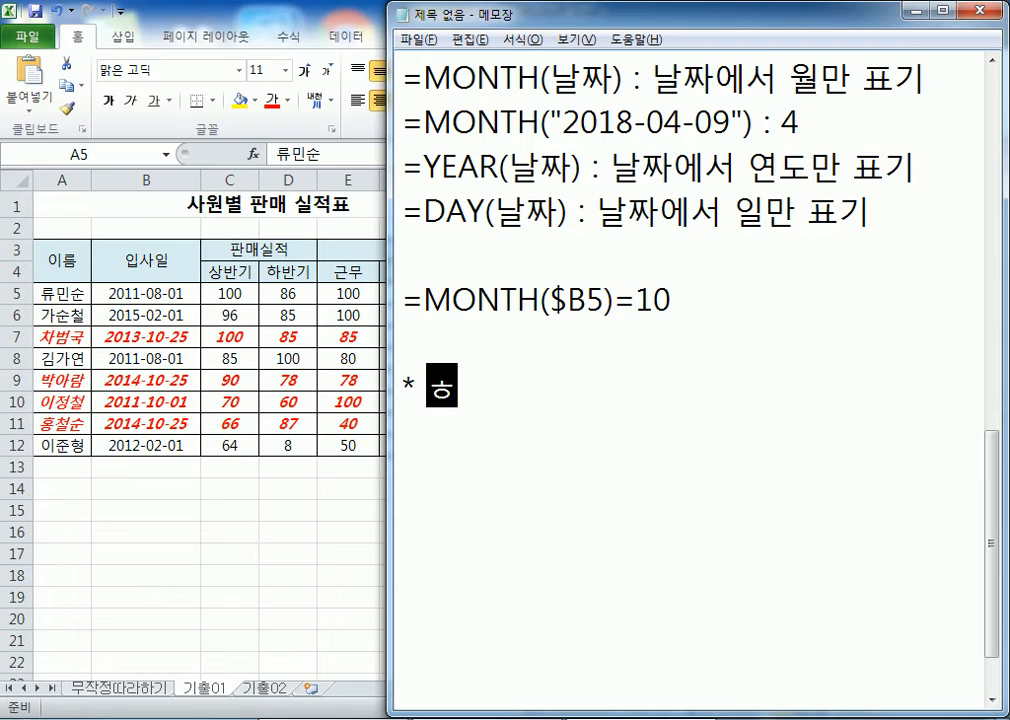
{"action": "type", "text": "기에 입사"}
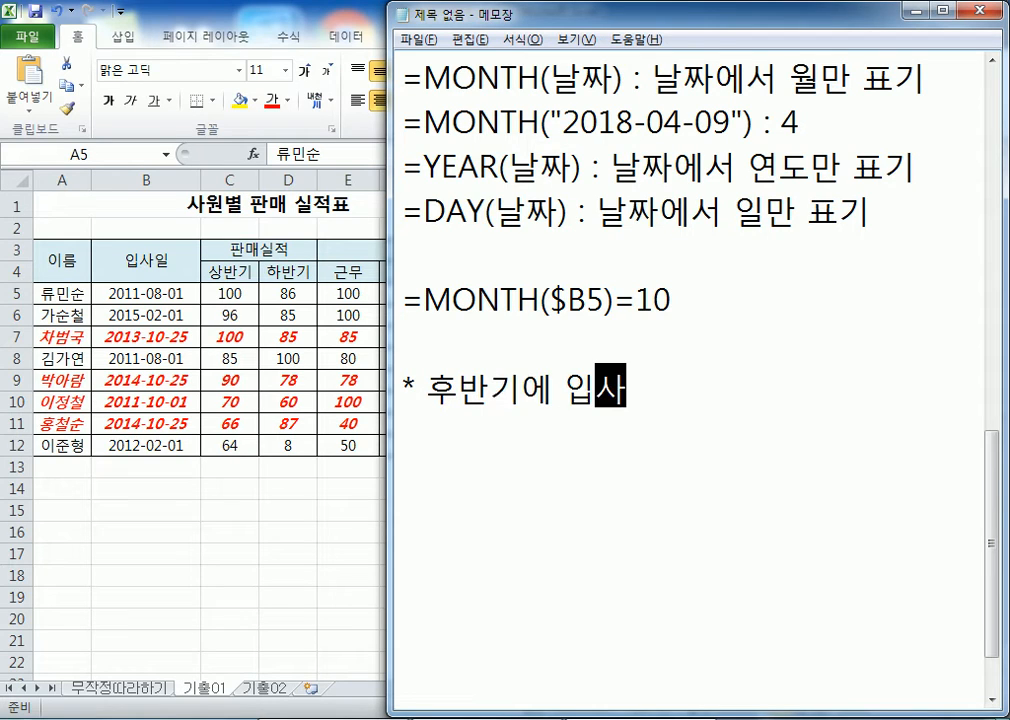
{"action": "type", "text": "한 ㄱ경우에만"}
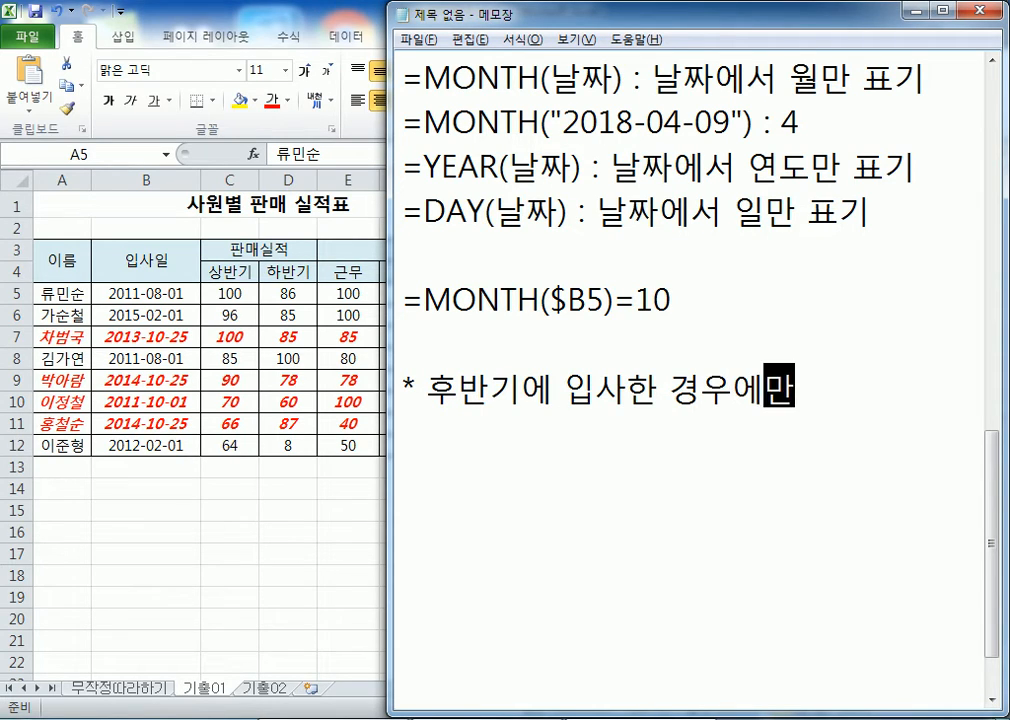
{"action": "type", "text": " 철리"}
{"action": "key", "text": "Return"}
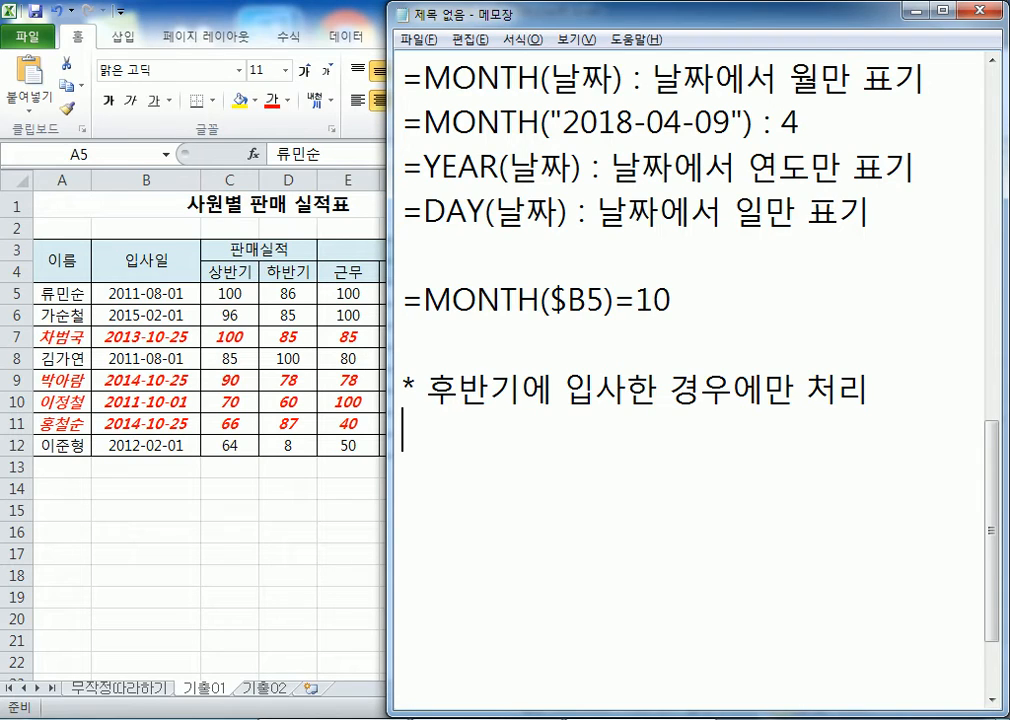
Add the formula =MONTH($B5)>=7 below the second-half hiring heading, adapting the October formula
{"action": "type", "text": "=MONTH($B5)=10"}
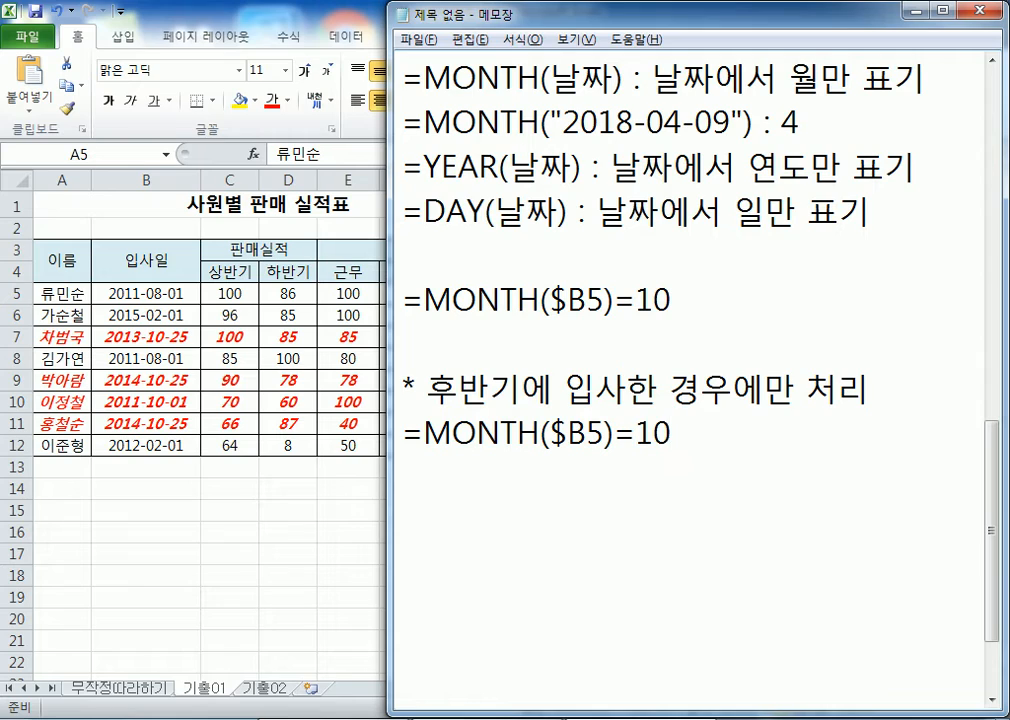
{"action": "key", "text": "BackSpace"}
{"action": "key", "text": "BackSpace"}
{"action": "key", "text": "BackSpace"}
{"action": "type", "text": ">="}
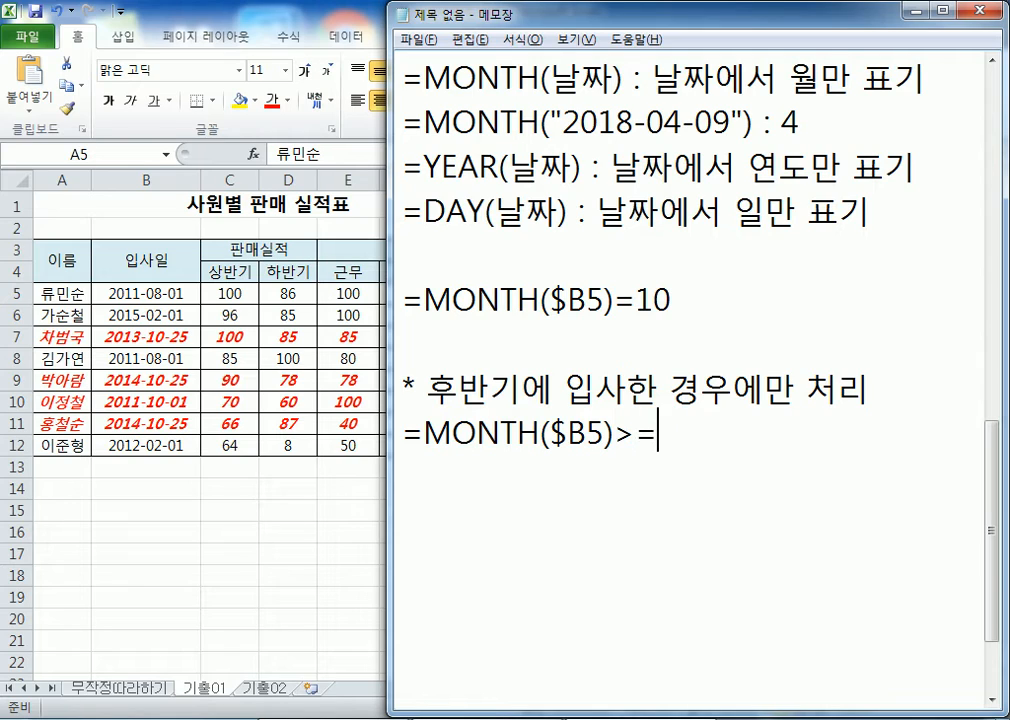
{"action": "type", "text": "7"}
{"action": "key", "text": "Return"}
Add the alternative formula =MONTH($B5)>6 on the line below the >=7 version
{"action": "type", "text": "=MONTH($B5)=10"}
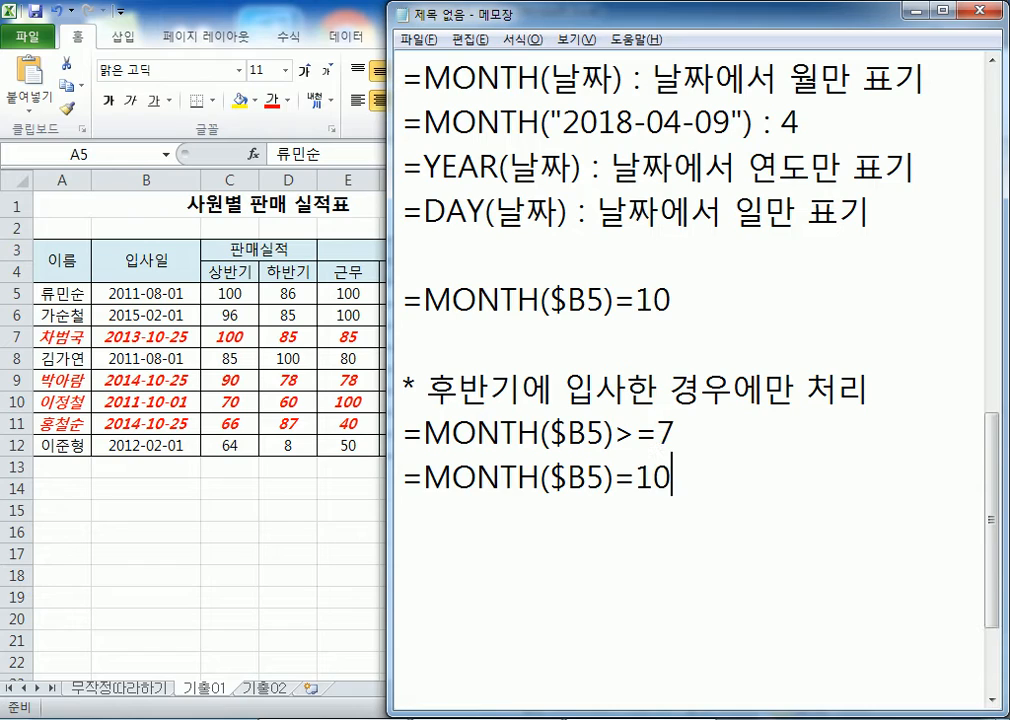
{"action": "key", "text": "BackSpace"}
{"action": "key", "text": "BackSpace"}
{"action": "key", "text": "BackSpace"}
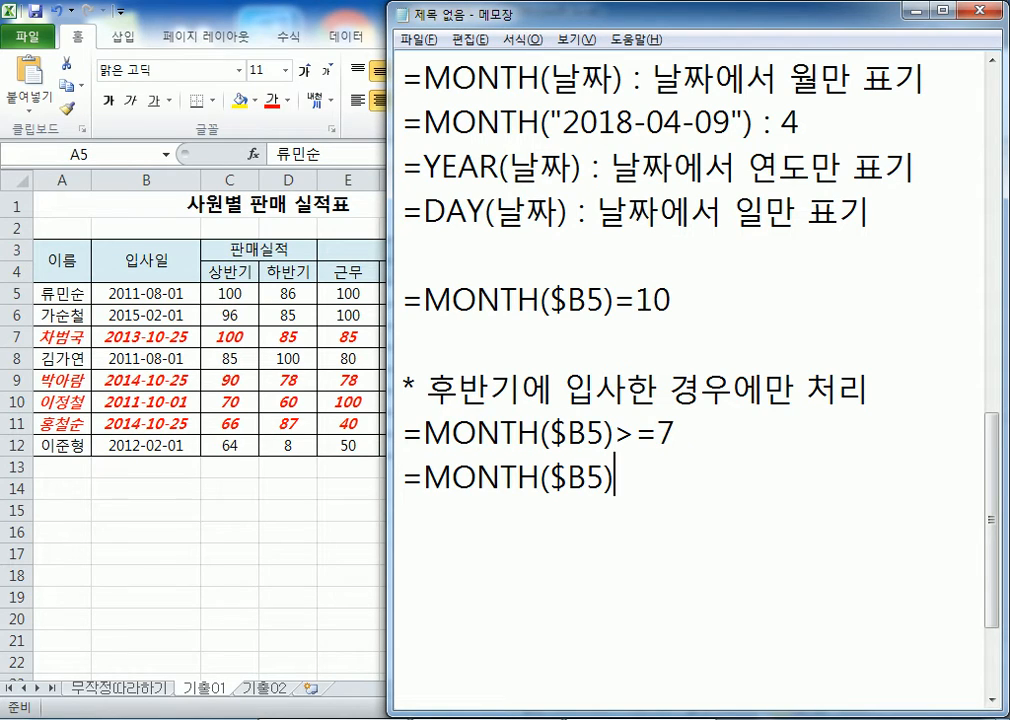
{"action": "type", "text": ">6"}
{"action": "key", "text": "Return"}
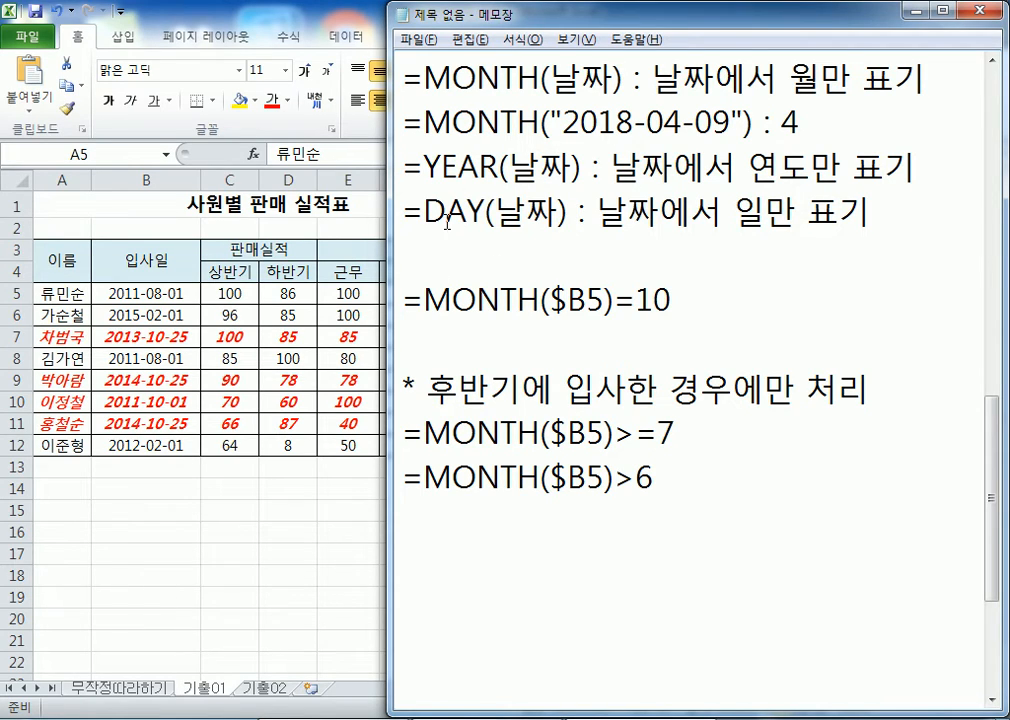
Check the Excel table briefly, return to Notepad, and add the heading "* 조건을 복합적으로 처리해라." below the MONTH formulas
{"action": "key", "text": "alt+Tab"}
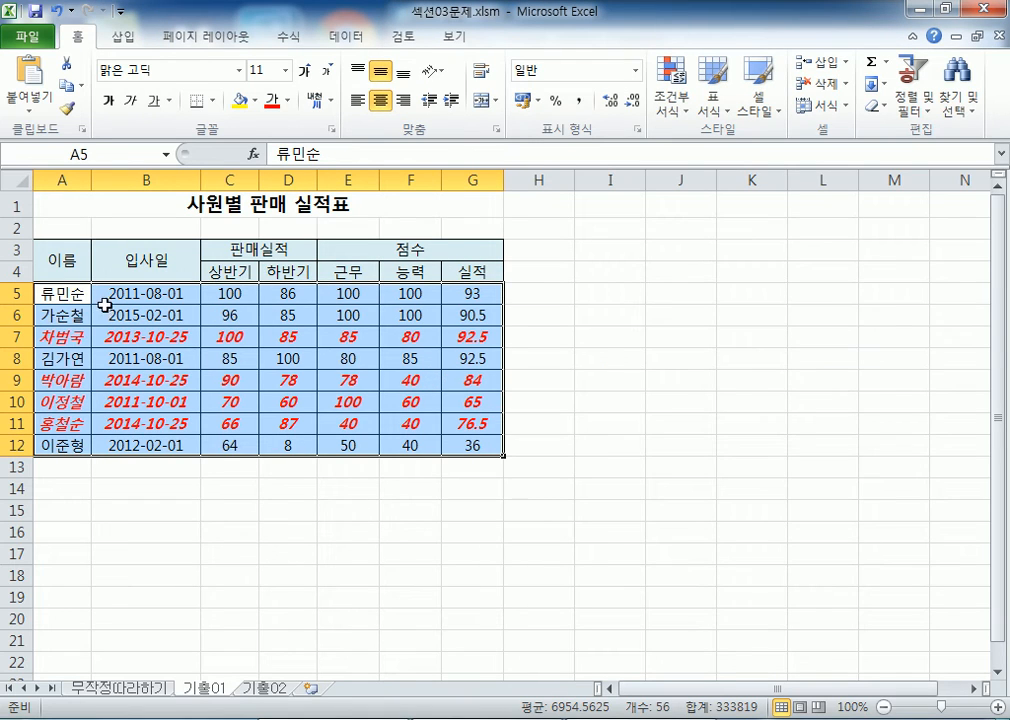
{"action": "key", "text": "alt+Tab"}
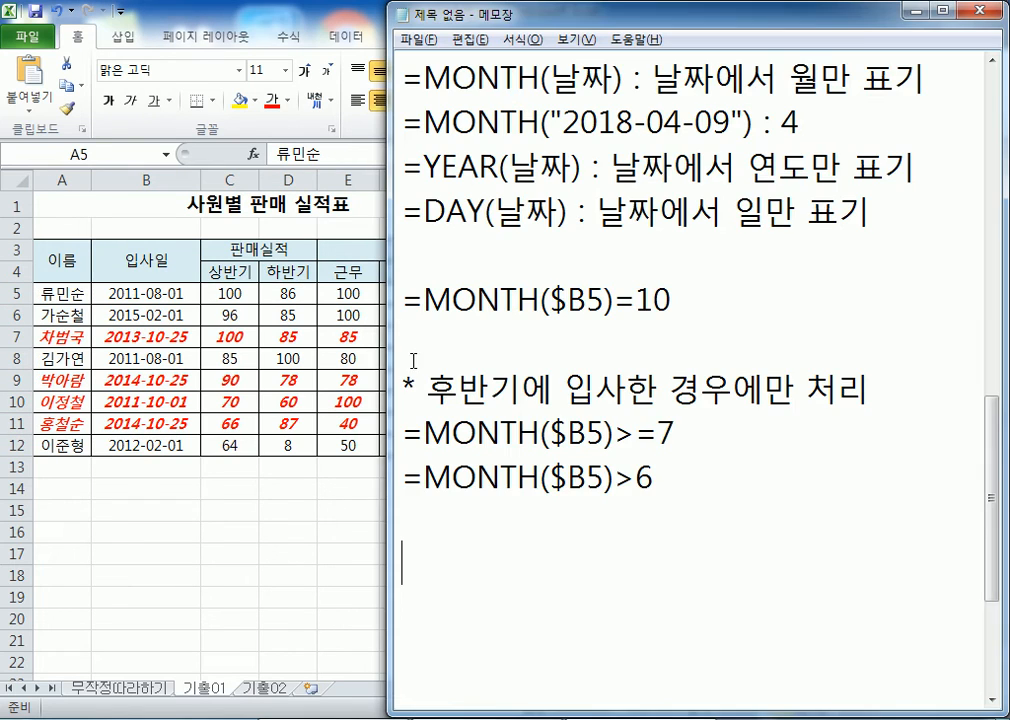
{"action": "scroll", "coordinate": [636, 490], "scroll_direction": "down", "scroll_amount": 2}
{"action": "left_click", "coordinate": [570, 421]}
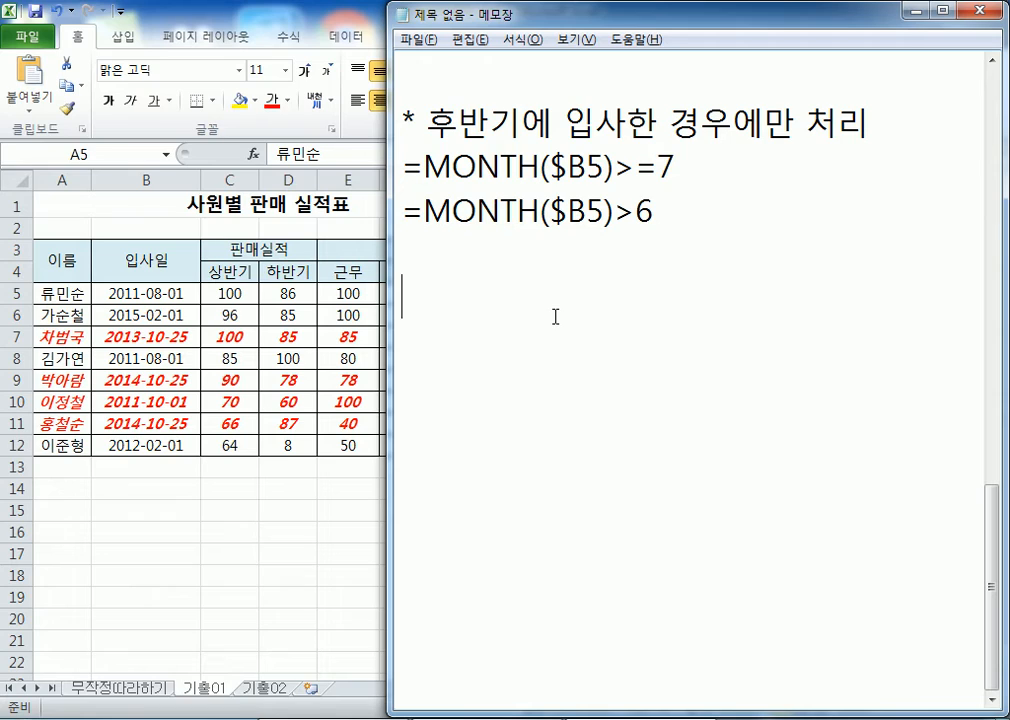
{"action": "type", "text": "* 조건을 "}
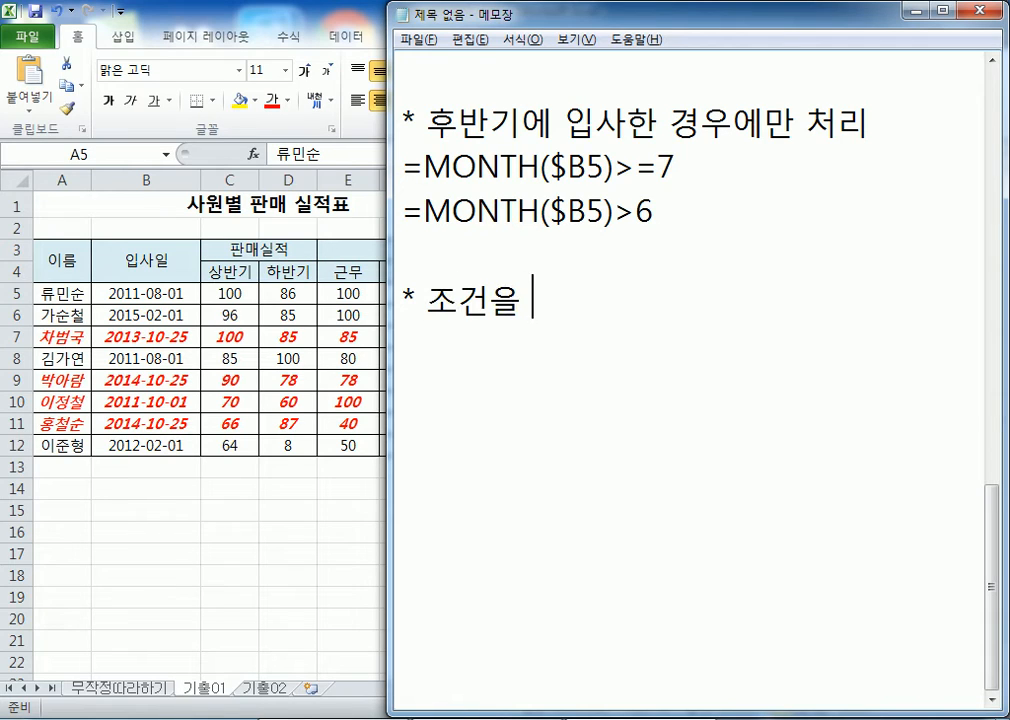
{"action": "type", "text": "복합적으로 처"}
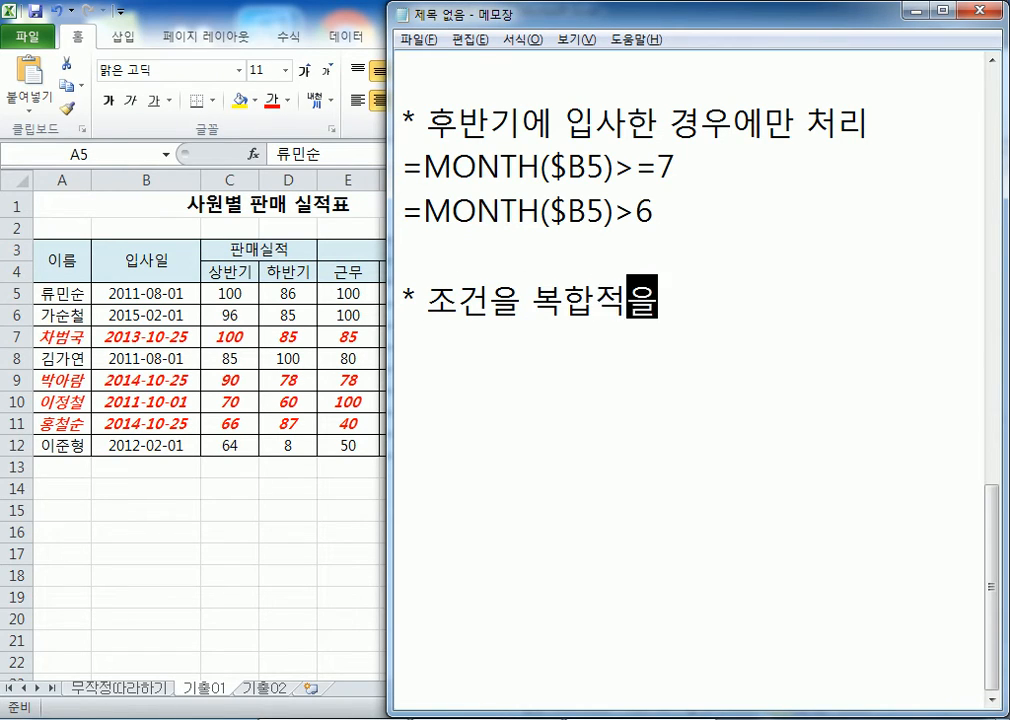
{"action": "type", "text": "리하"}
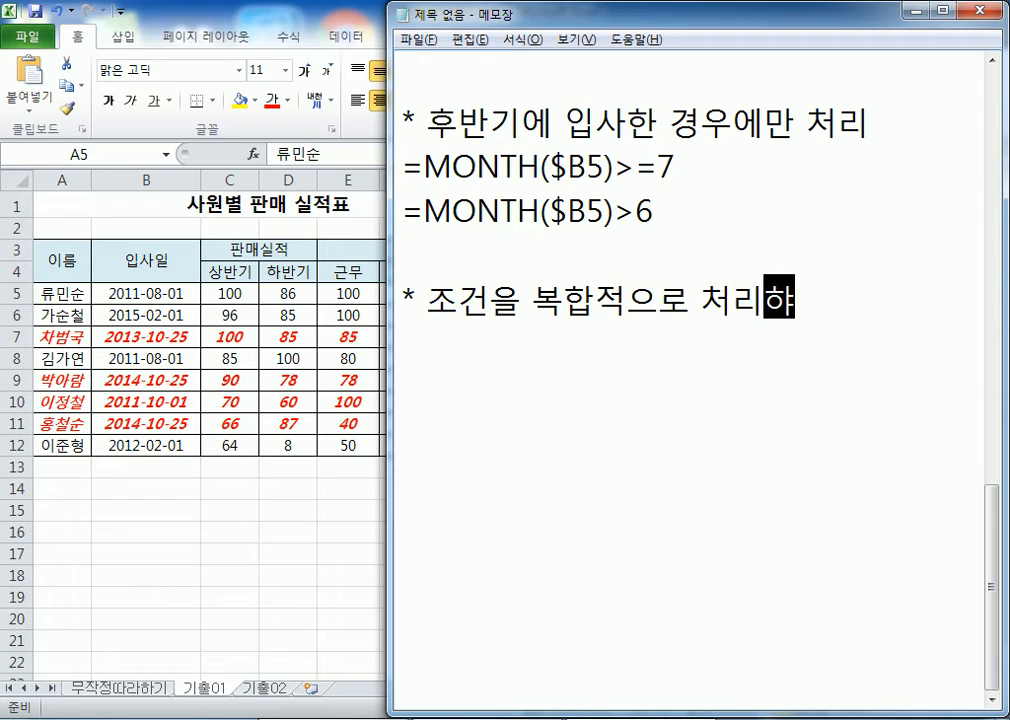
{"action": "key", "text": "BackSpace"}
{"action": "type", "text": "해라."}
{"action": "key", "text": "Return"}
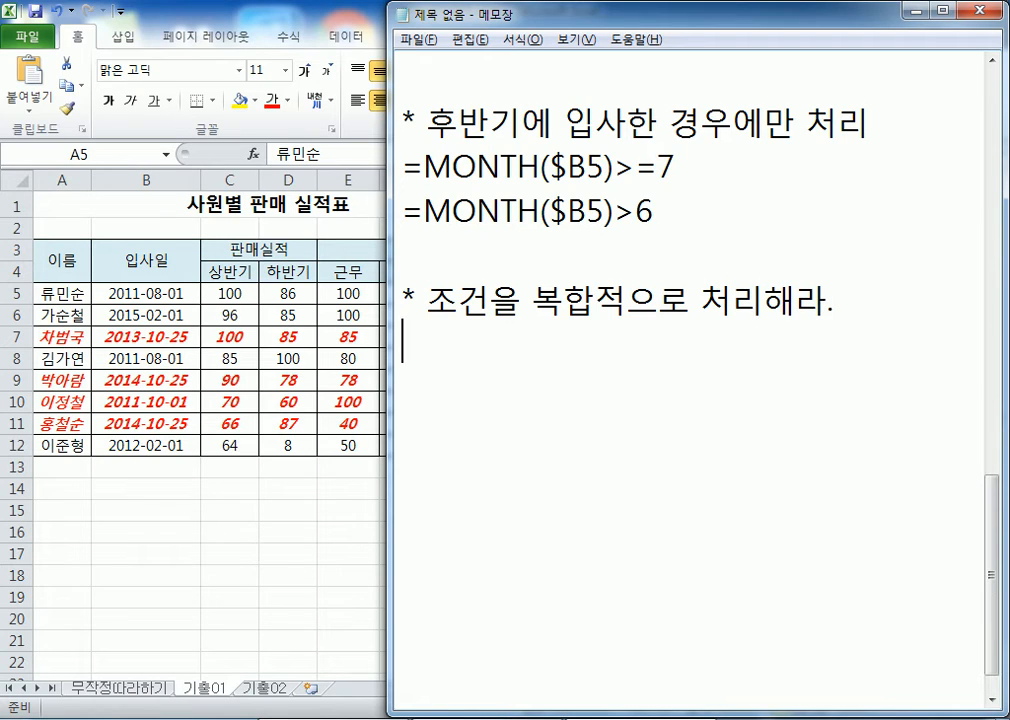
Add the example line "예) 후반기에 입사한 김씨성을 가진 사원만 표시" below the combined-conditions heading
{"action": "type", "text": "예)"}
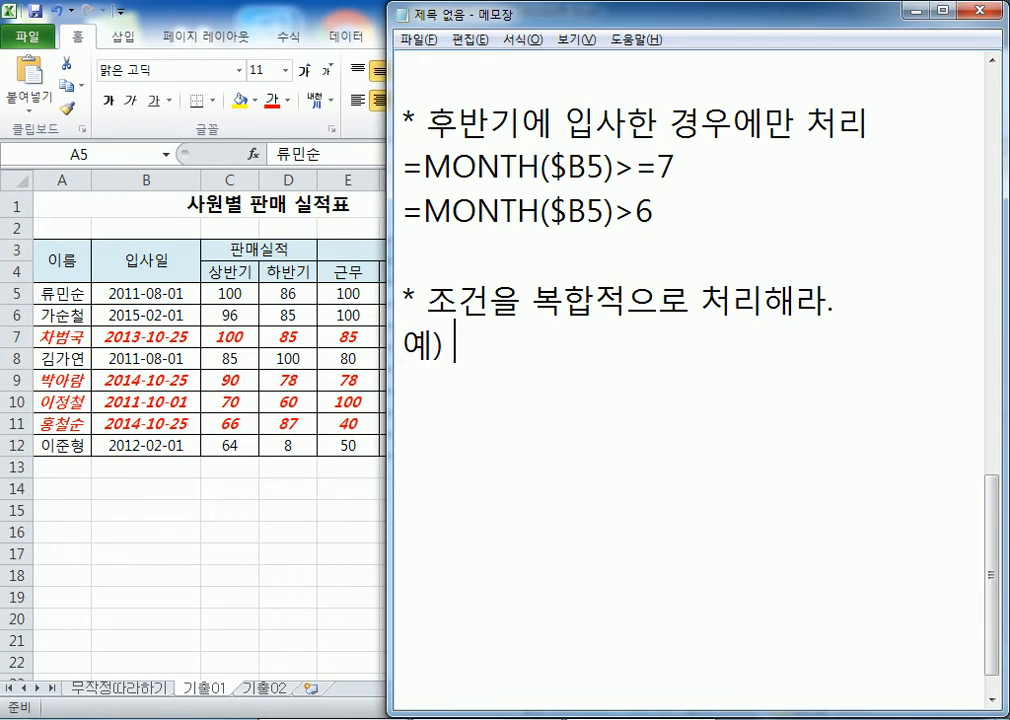
{"action": "type", "text": " 후반"}
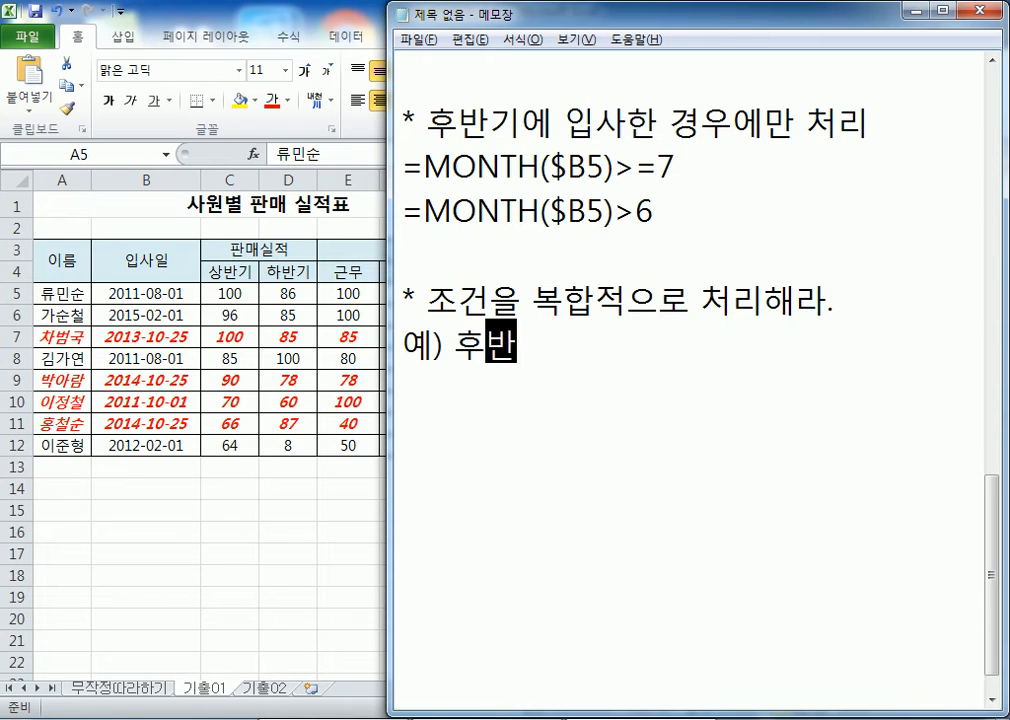
{"action": "type", "text": "기에 잆산한"}
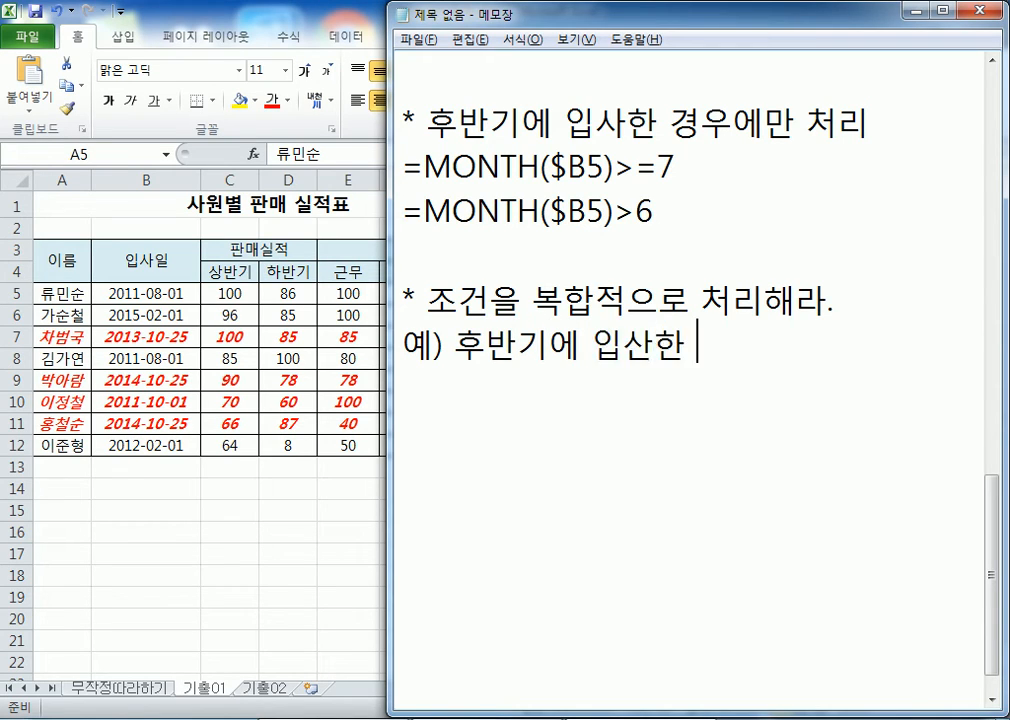
{"action": "key", "text": "BackSpace"}
{"action": "key", "text": "BackSpace"}
{"action": "key", "text": "BackSpace"}
{"action": "type", "text": "사한 김씨성을 김"}
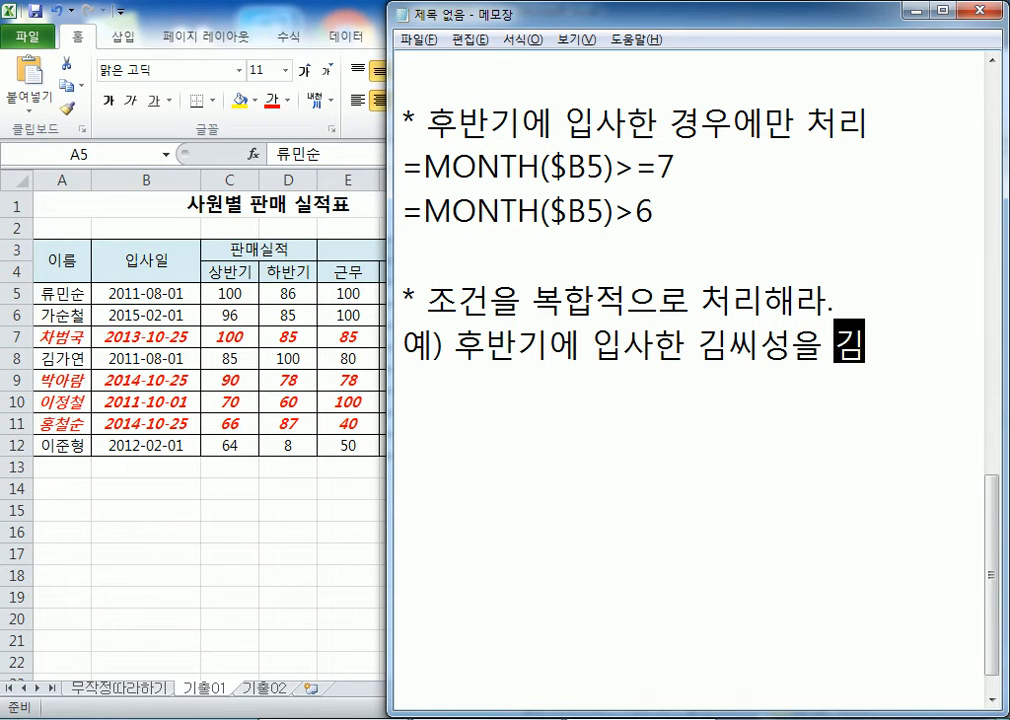
{"action": "key", "text": "BackSpace"}
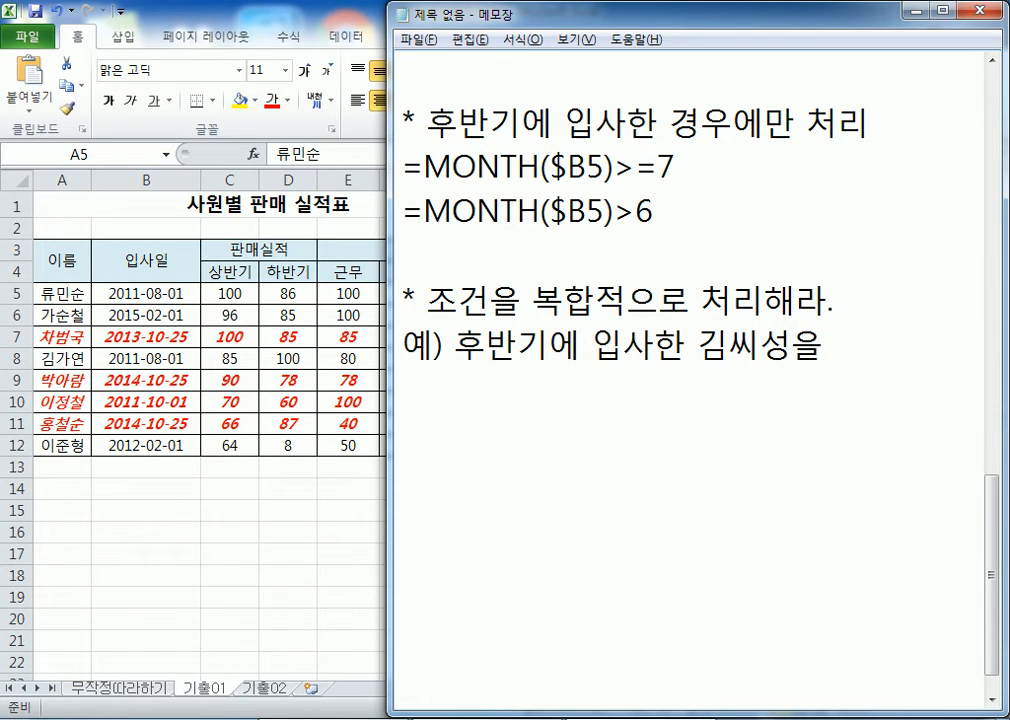
{"action": "type", "text": "가지"}
{"action": "type", "text": "진 사원"}
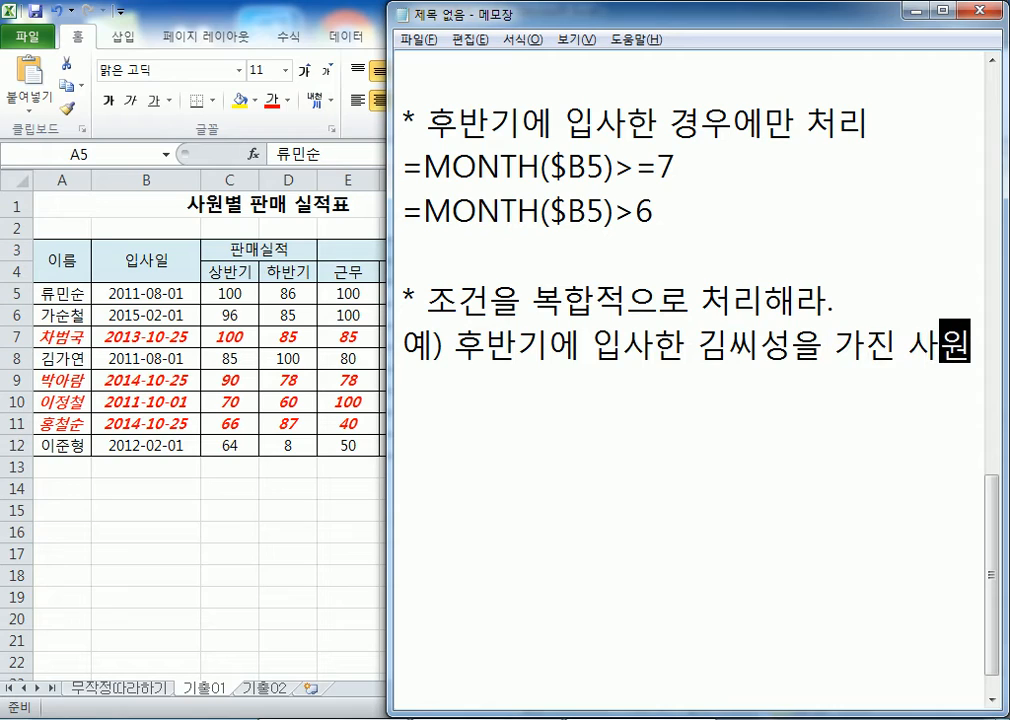
{"action": "type", "text": "만 표시"}
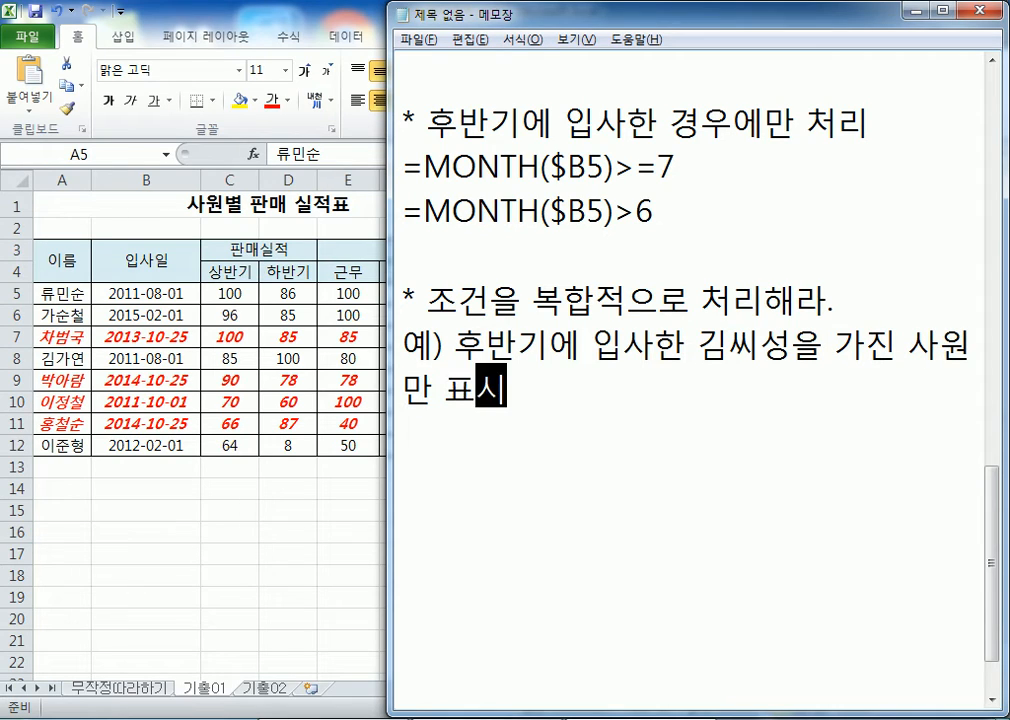
{"action": "key", "text": "Return"}
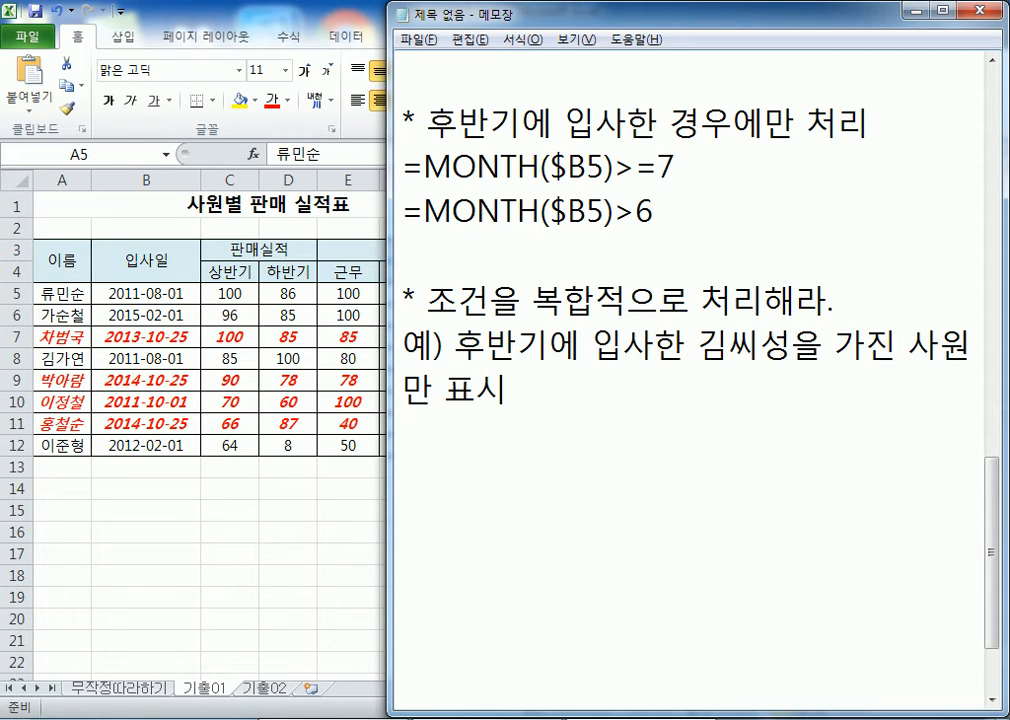
Copy the formula =MONTH($B5)>=7 onto the line below the combined-conditions example
{"action": "left_click_drag", "start_coordinate": [399, 167], "coordinate": [403, 207]}
{"action": "key", "text": "ctrl+c"}
{"action": "left_click", "coordinate": [451, 429]}
{"action": "key", "text": "ctrl+v"}
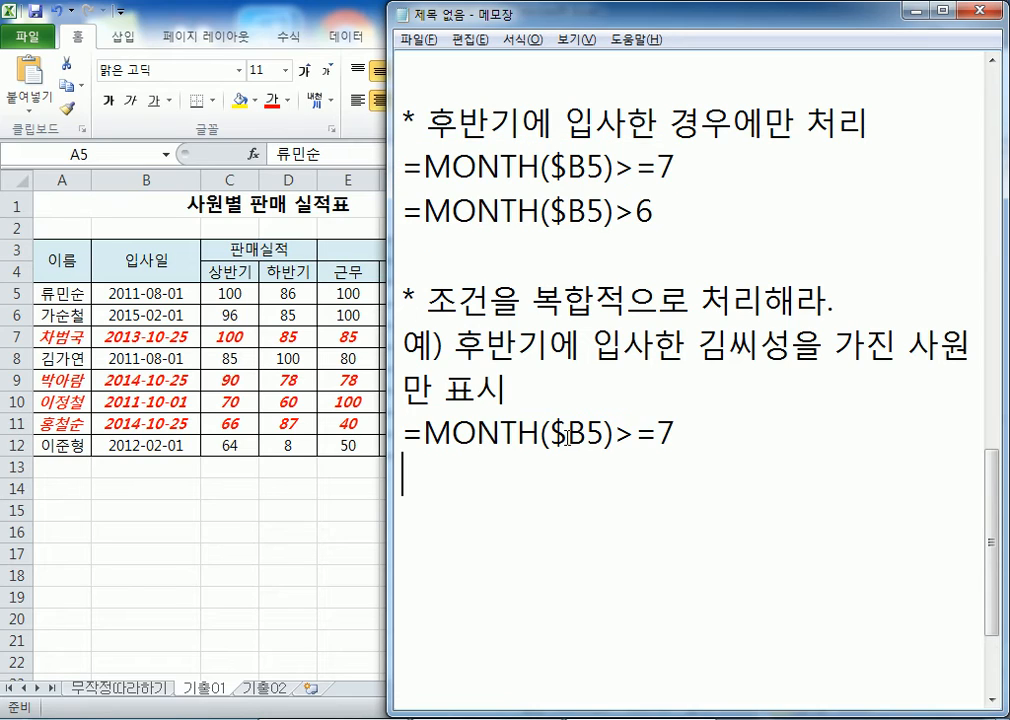
Wrap the copied formula in an AND function and add a comma after >=7 for a second condition
{"action": "left_click", "coordinate": [658, 432]}
{"action": "key", "text": "Right"}
{"action": "key", "text": "Home"}
{"action": "key", "text": "Right"}
{"action": "type", "text": "AND("}
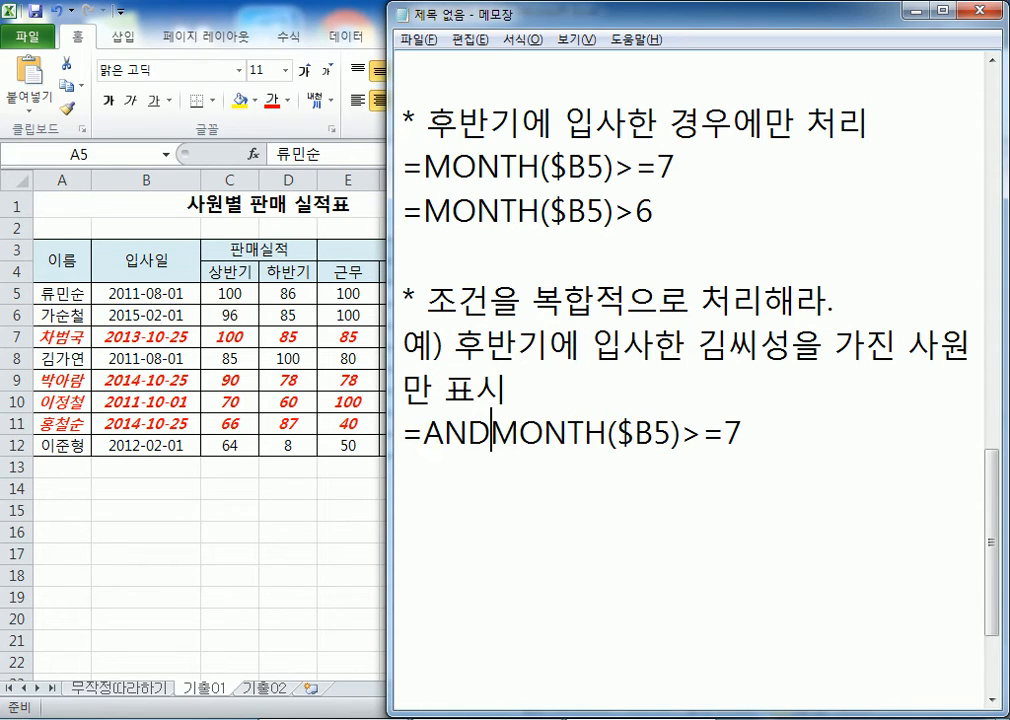
{"action": "key", "text": "End"}
{"action": "type", "text": ","}
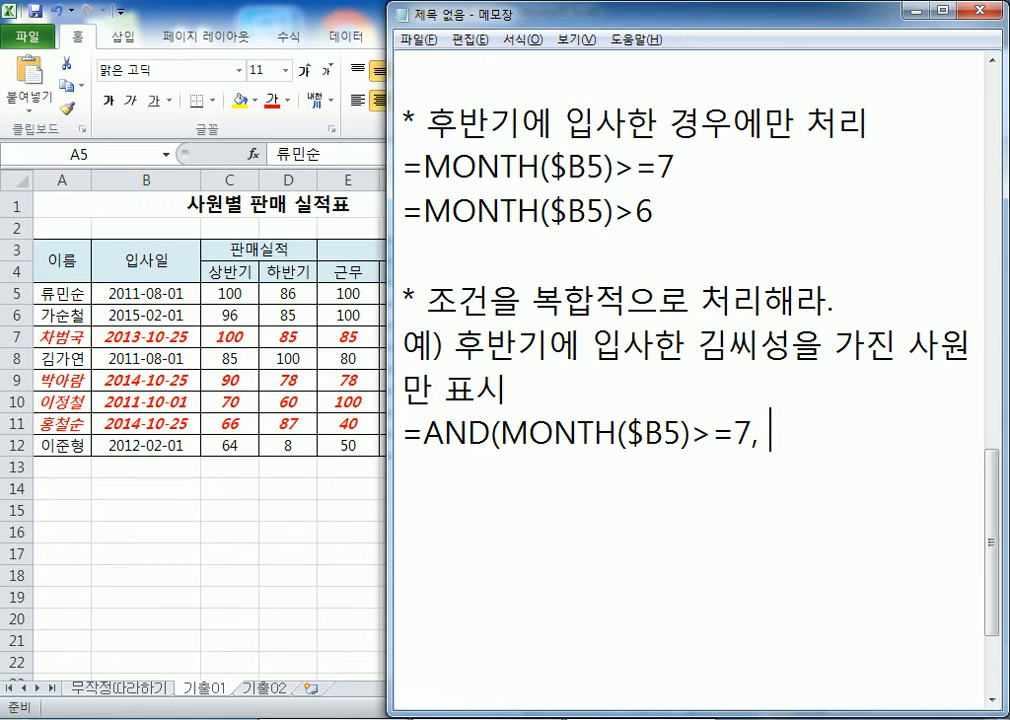
Complete the AND formula with the surname condition $A5="김*" and its closing parenthesis, then point out the * wildcard
{"action": "type", "text": "%A"}
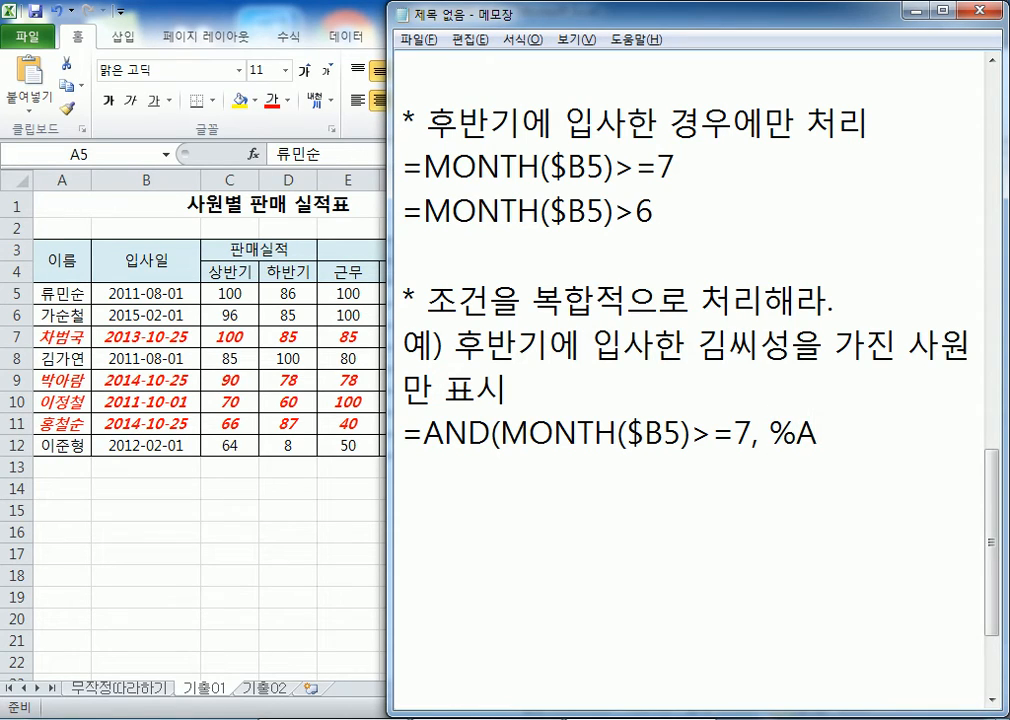
{"action": "type", "text": "5"}
{"action": "key", "text": "BackSpace"}
{"action": "key", "text": "BackSpace"}
{"action": "key", "text": "BackSpace"}
{"action": "type", "text": "$A5"}
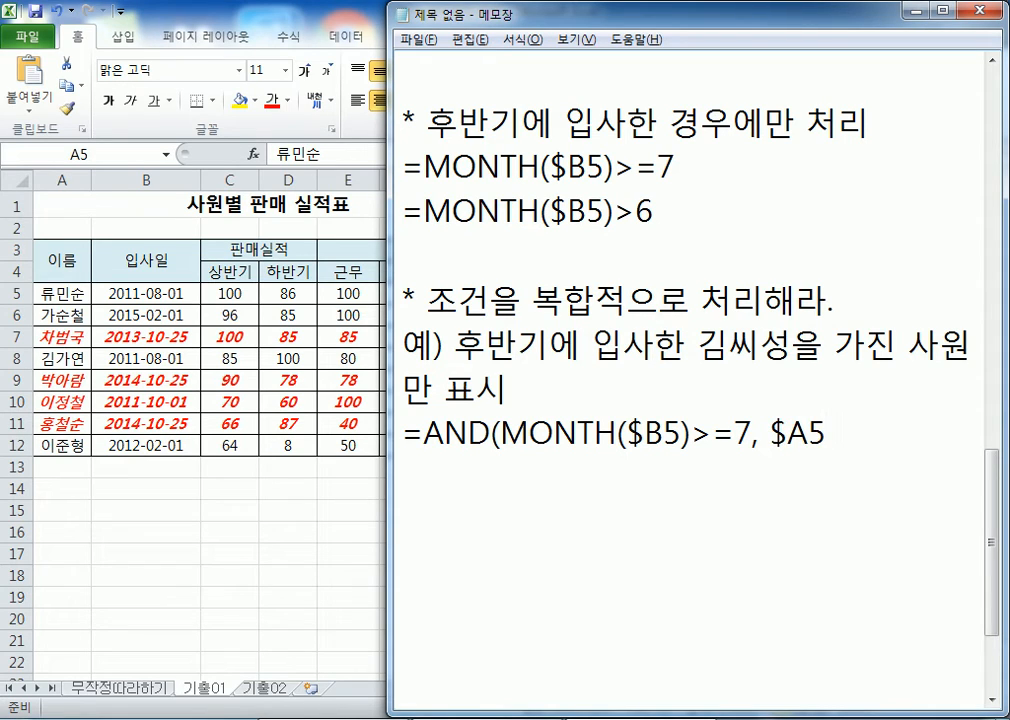
{"action": "type", "text": "=\"RLA"}
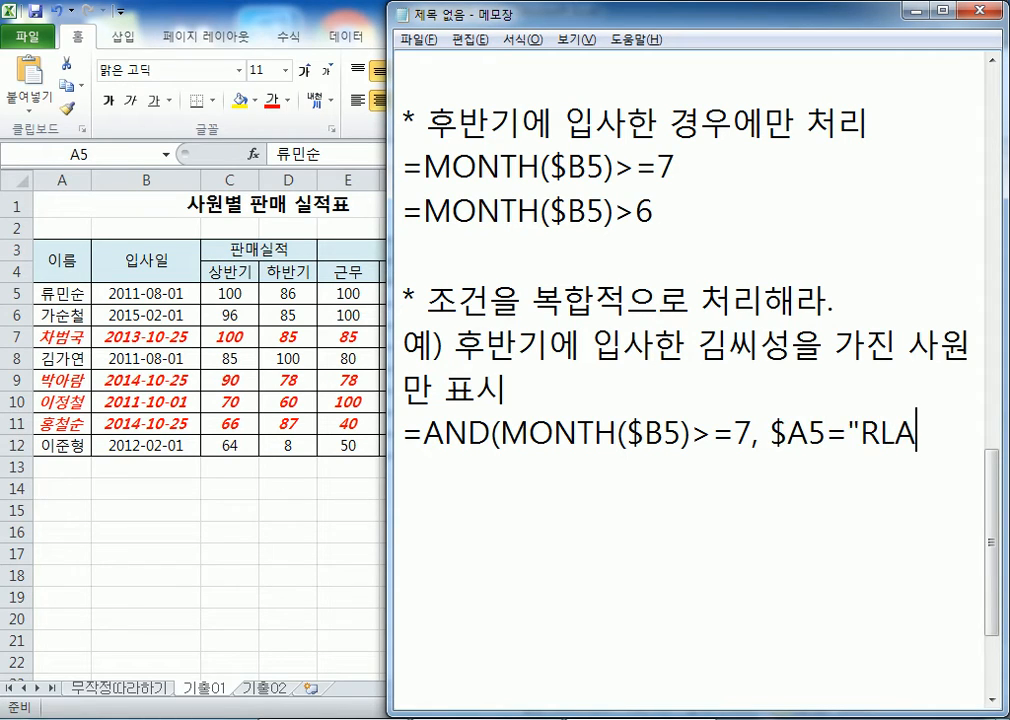
{"action": "key", "text": "BackSpace"}
{"action": "key", "text": "BackSpace"}
{"action": "key", "text": "BackSpace"}
{"action": "key", "text": "Hangul"}
{"action": "type", "text": "기ㅁ*\")"}
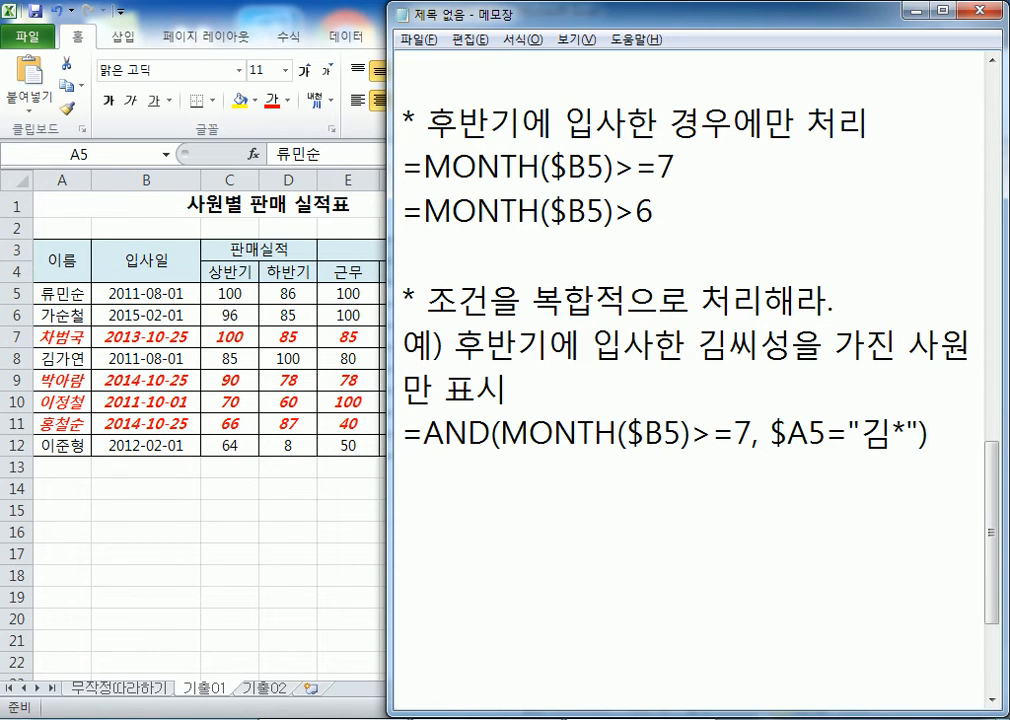
{"action": "key", "text": "Return"}
{"action": "left_click", "coordinate": [897, 436]}
{"action": "left_click_drag", "start_coordinate": [897, 436], "coordinate": [907, 436]}
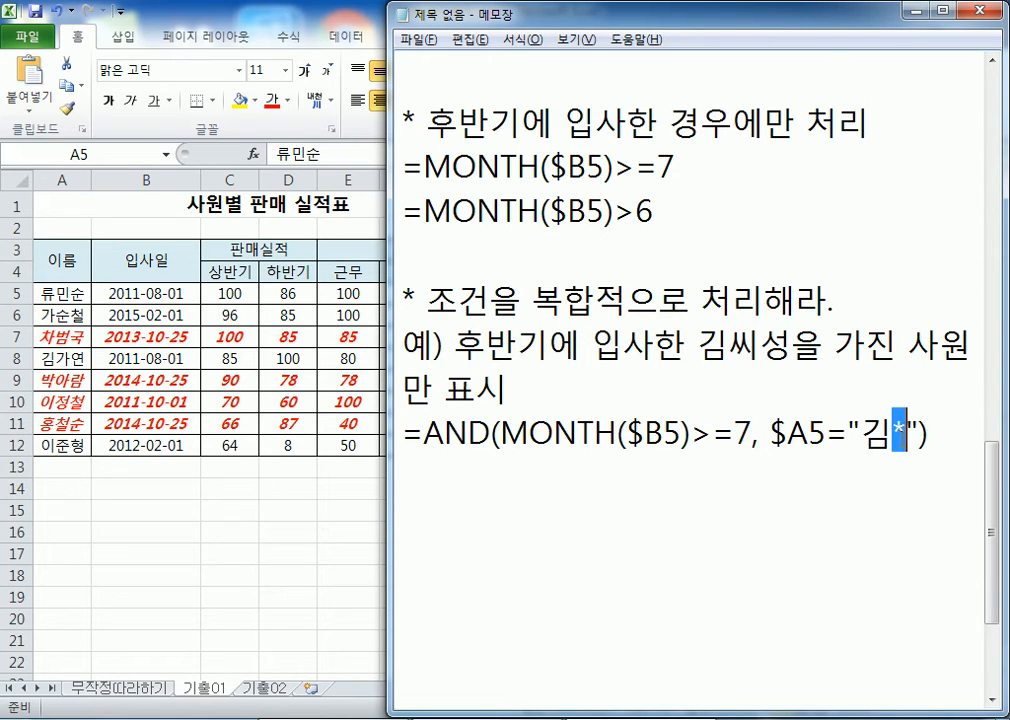
{"action": "left_click", "coordinate": [902, 477]}
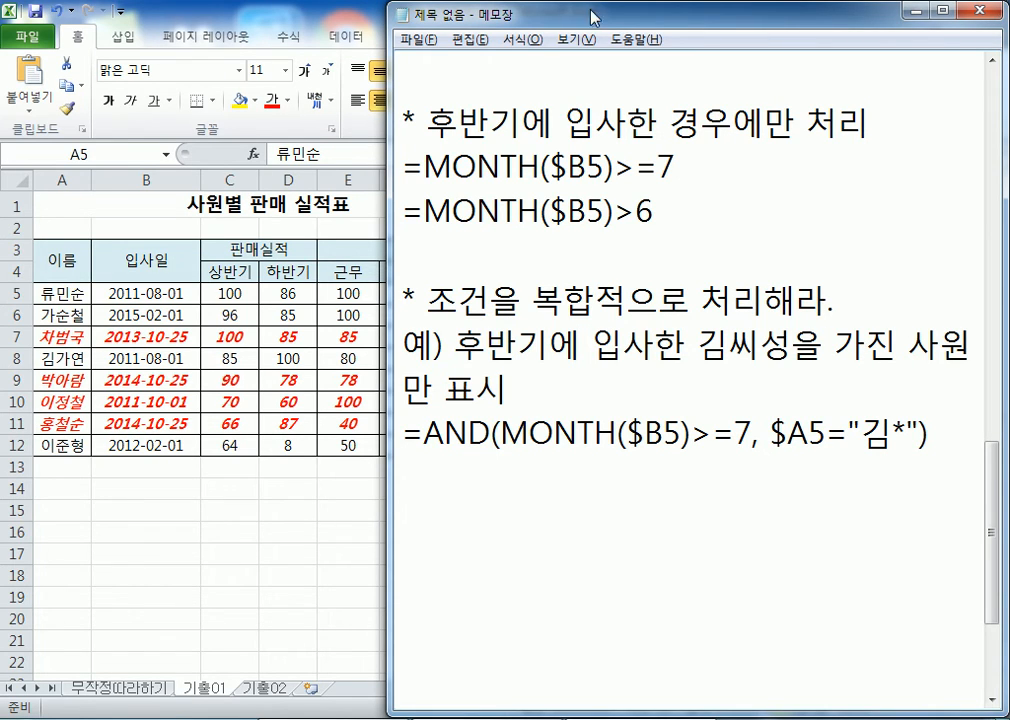
Switch to Excel and examine the conditional formatting presets and the formula-based new rule type for C5:G12, then cancel the rule
{"action": "key", "text": "alt+Tab"}
{"action": "left_click_drag", "start_coordinate": [232, 292], "coordinate": [468, 445]}
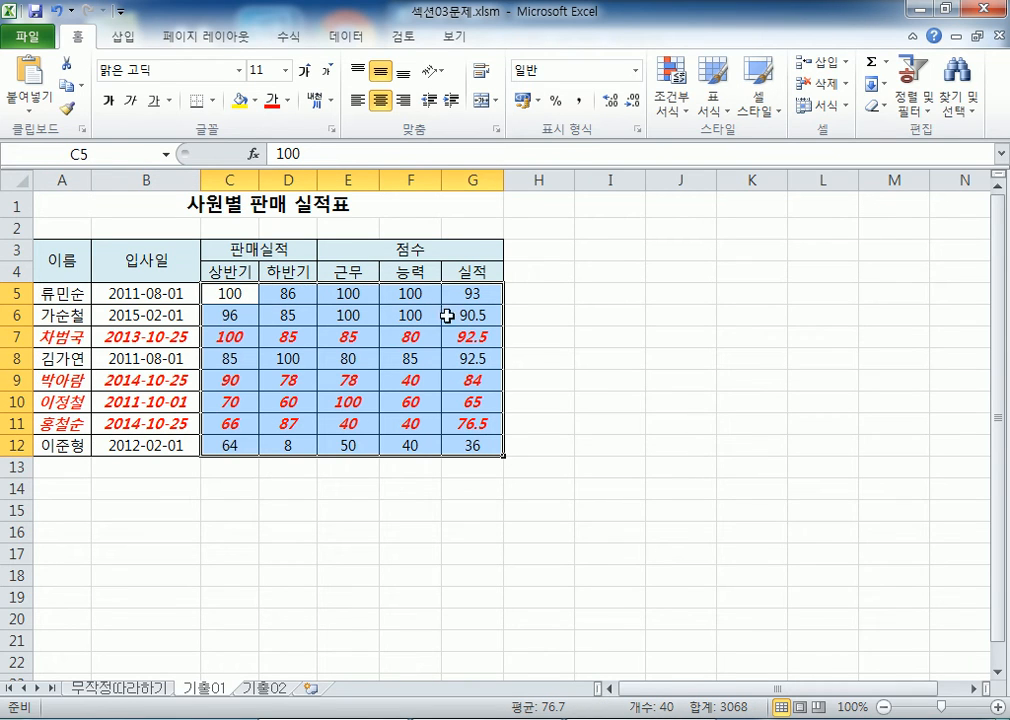
{"action": "left_click", "coordinate": [669, 108]}
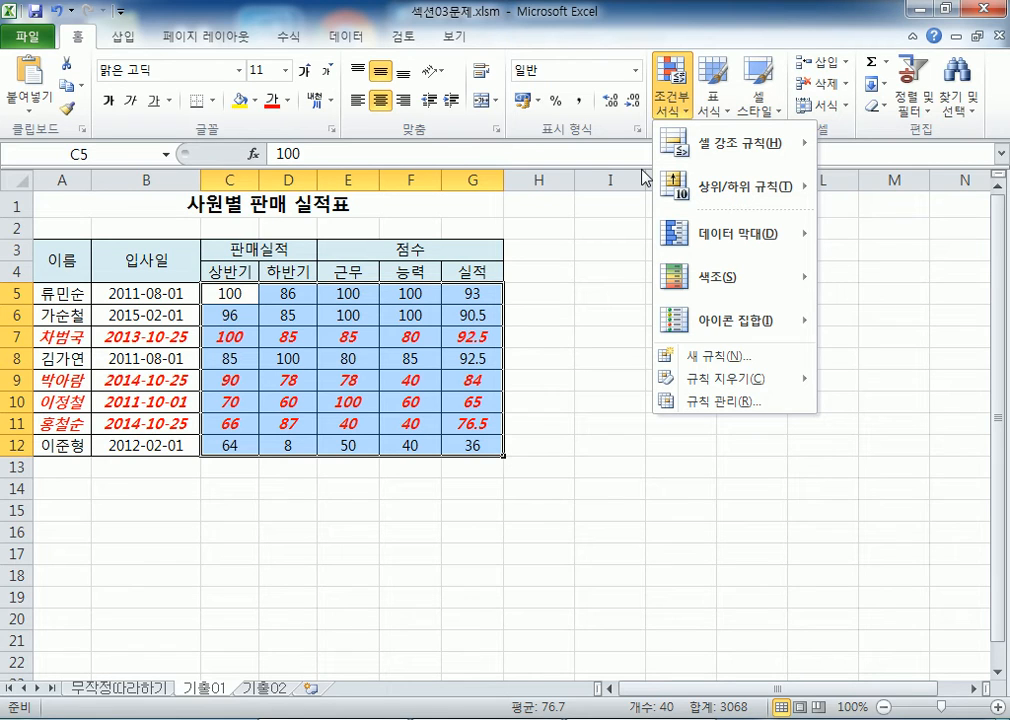
{"action": "mouse_move", "coordinate": [690, 146]}
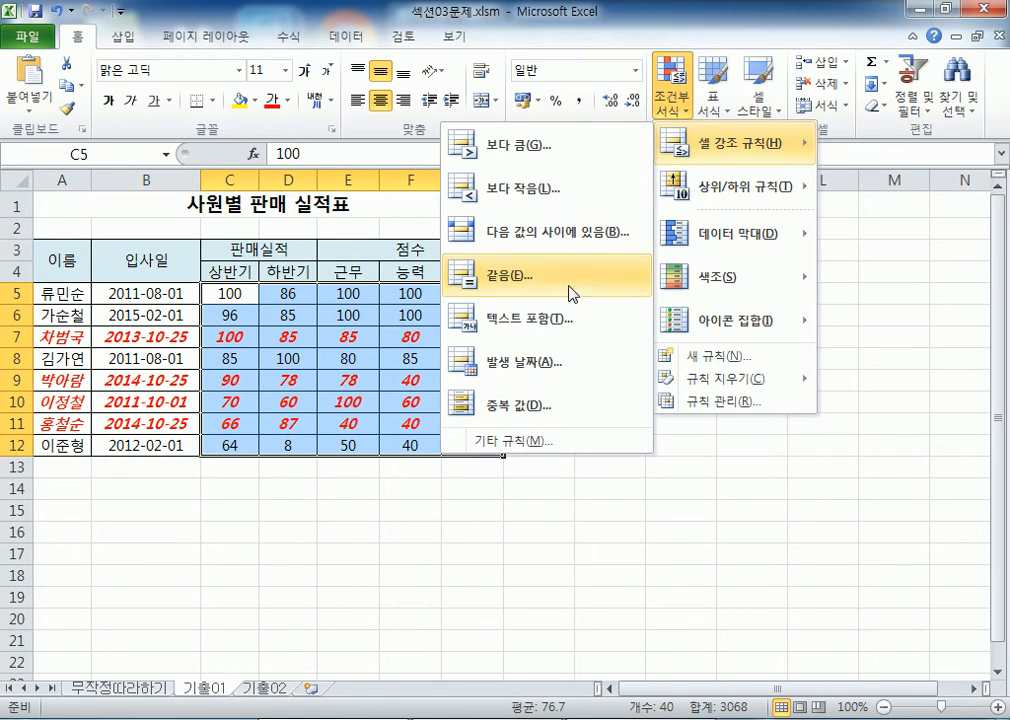
{"action": "mouse_move", "coordinate": [717, 199]}
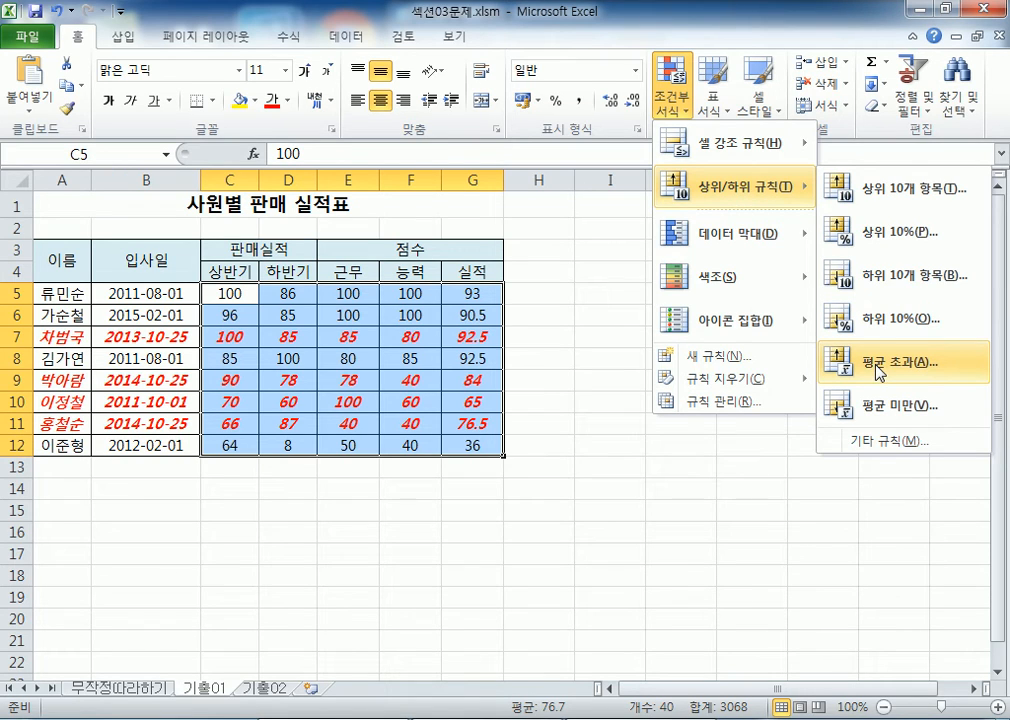
{"action": "mouse_move", "coordinate": [764, 326]}
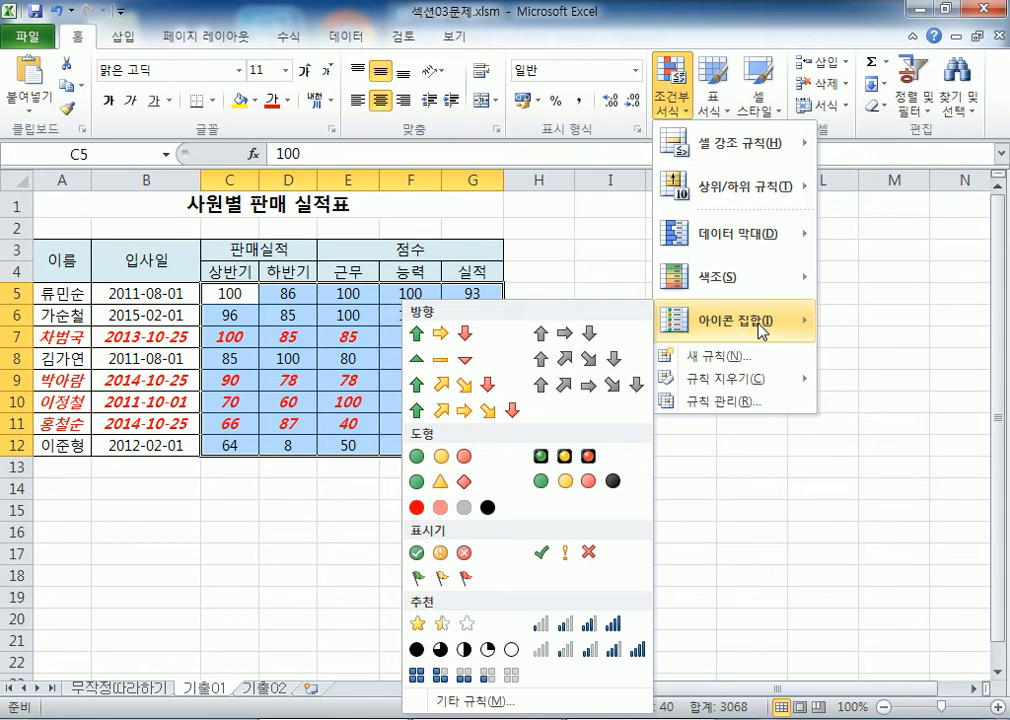
{"action": "left_click", "coordinate": [785, 355]}
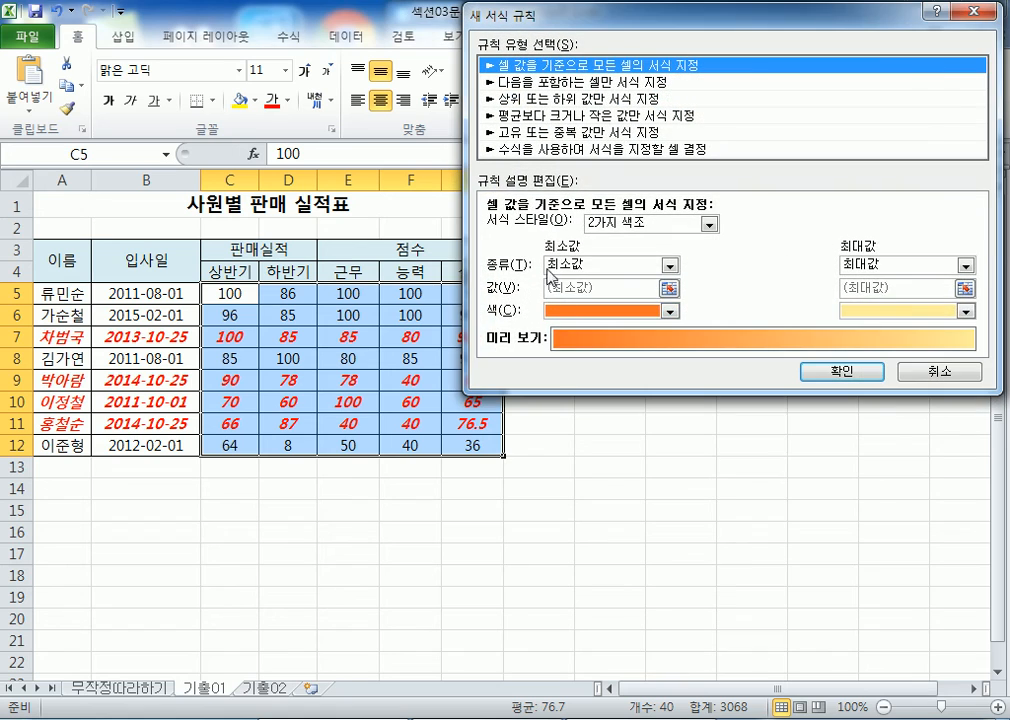
{"action": "left_click", "coordinate": [560, 148]}
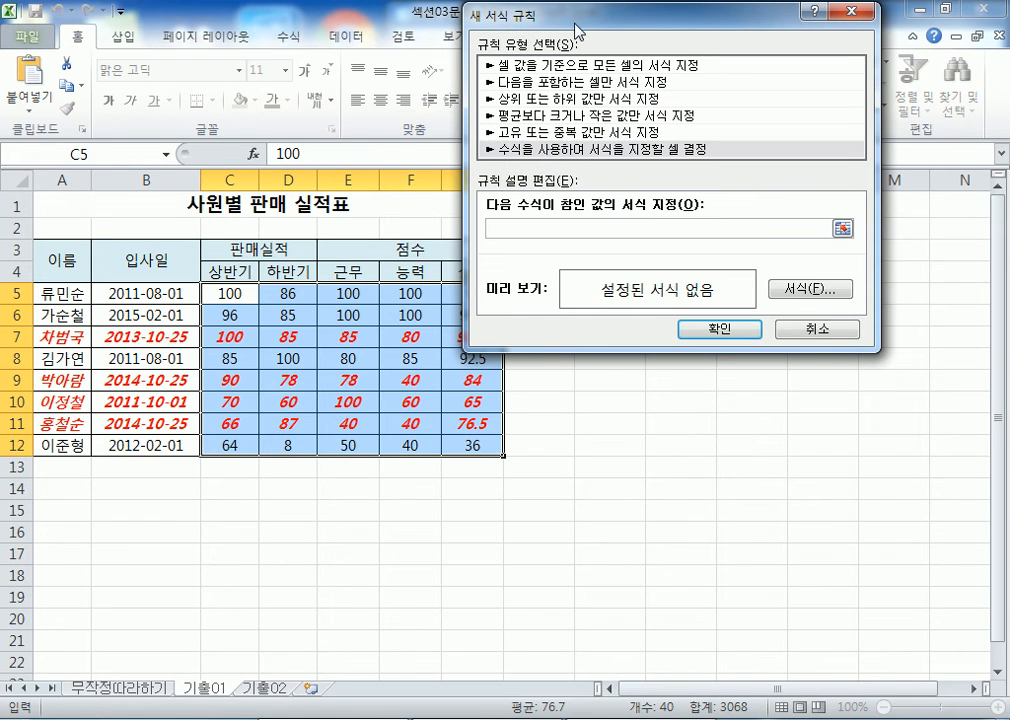
{"action": "left_click_drag", "start_coordinate": [573, 15], "coordinate": [606, 67]}
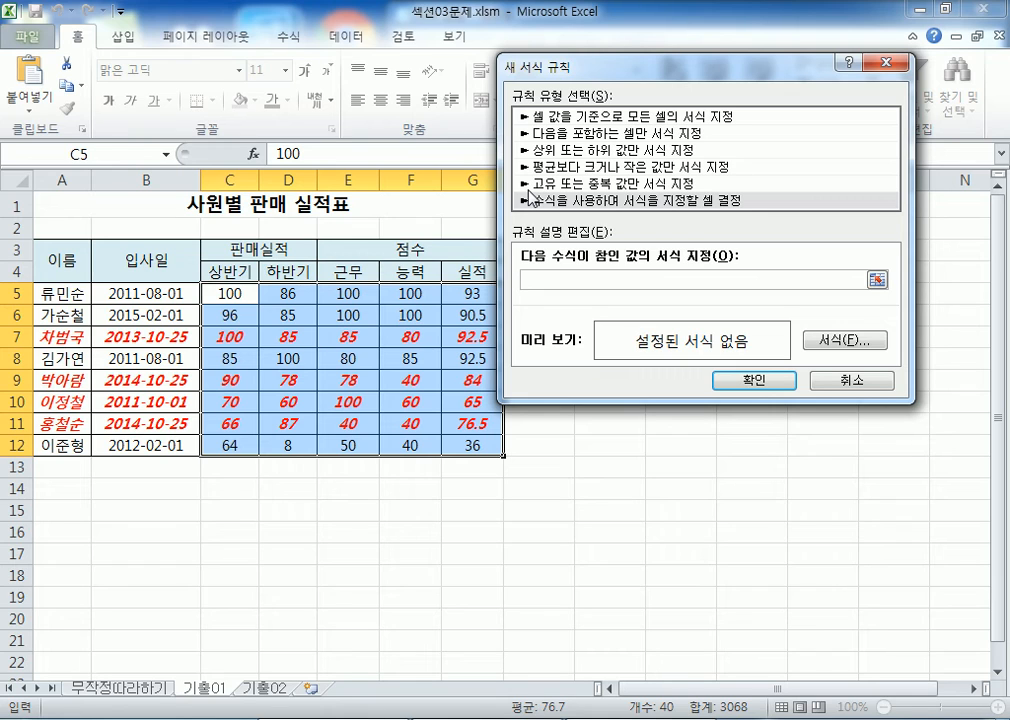
{"action": "left_click", "coordinate": [826, 381]}
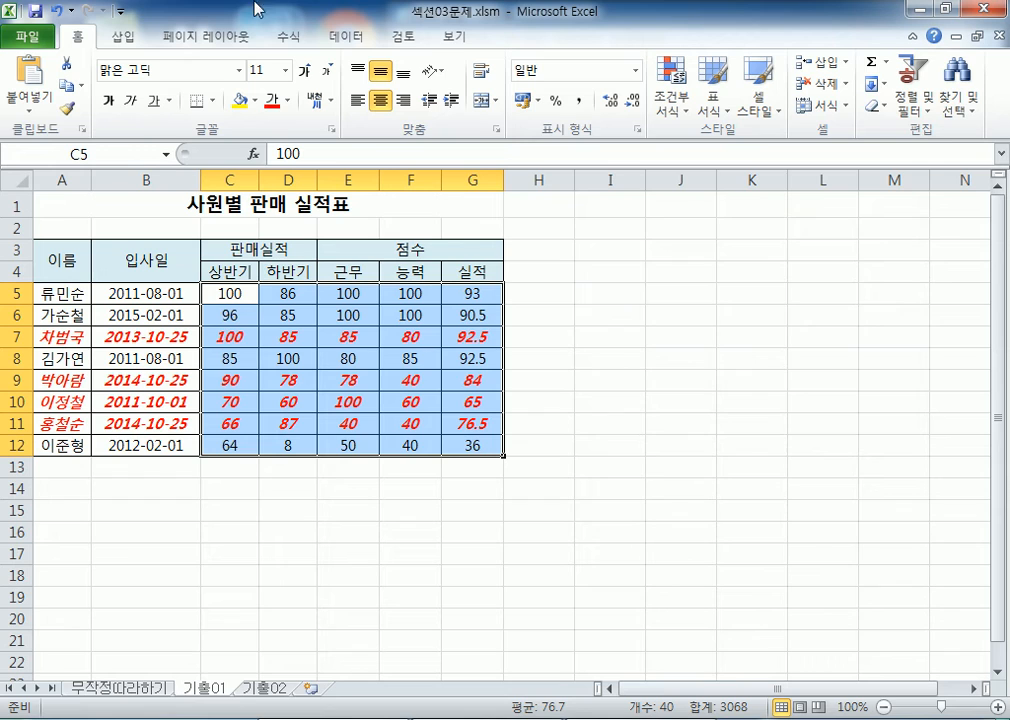
Compare the A5:G12 and C5:G12 selections, inspect the 보다 큼 highlight rule for C5:G12, and cancel it
{"action": "left_click", "coordinate": [672, 100]}
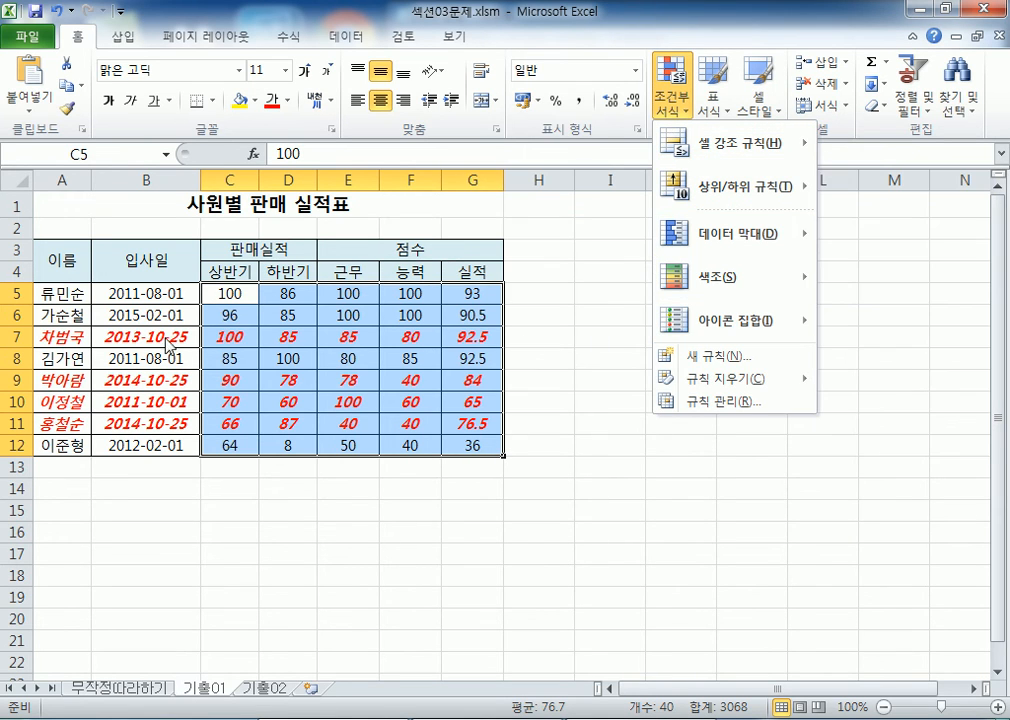
{"action": "left_click", "coordinate": [100, 316]}
{"action": "left_click_drag", "start_coordinate": [70, 293], "coordinate": [476, 444]}
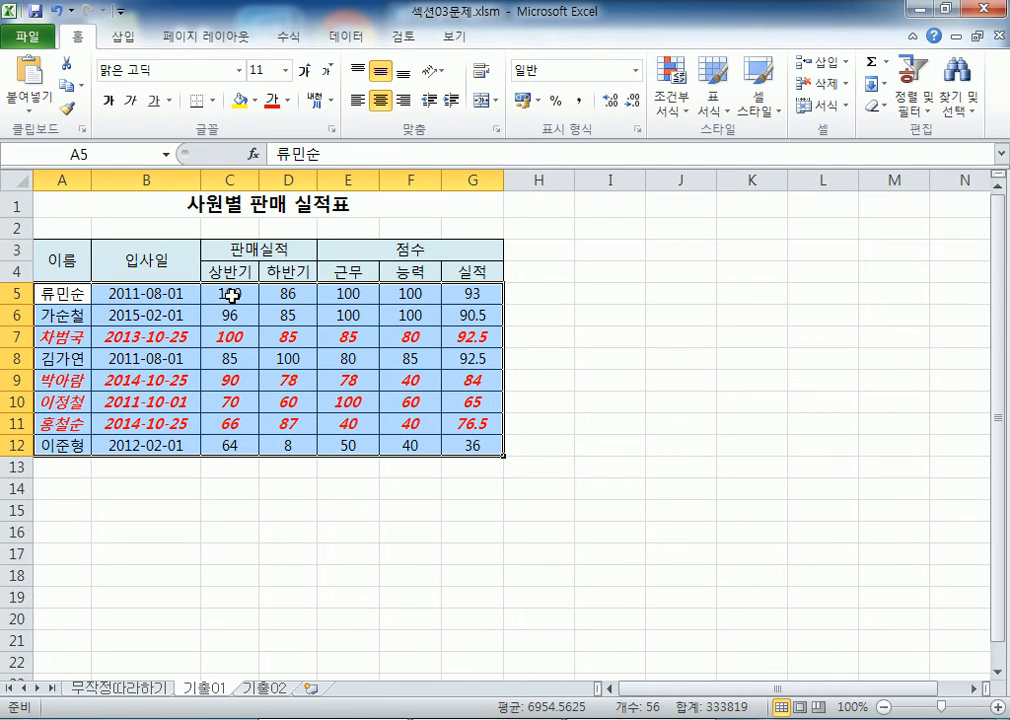
{"action": "left_click_drag", "start_coordinate": [230, 289], "coordinate": [464, 445]}
{"action": "left_click", "coordinate": [671, 105]}
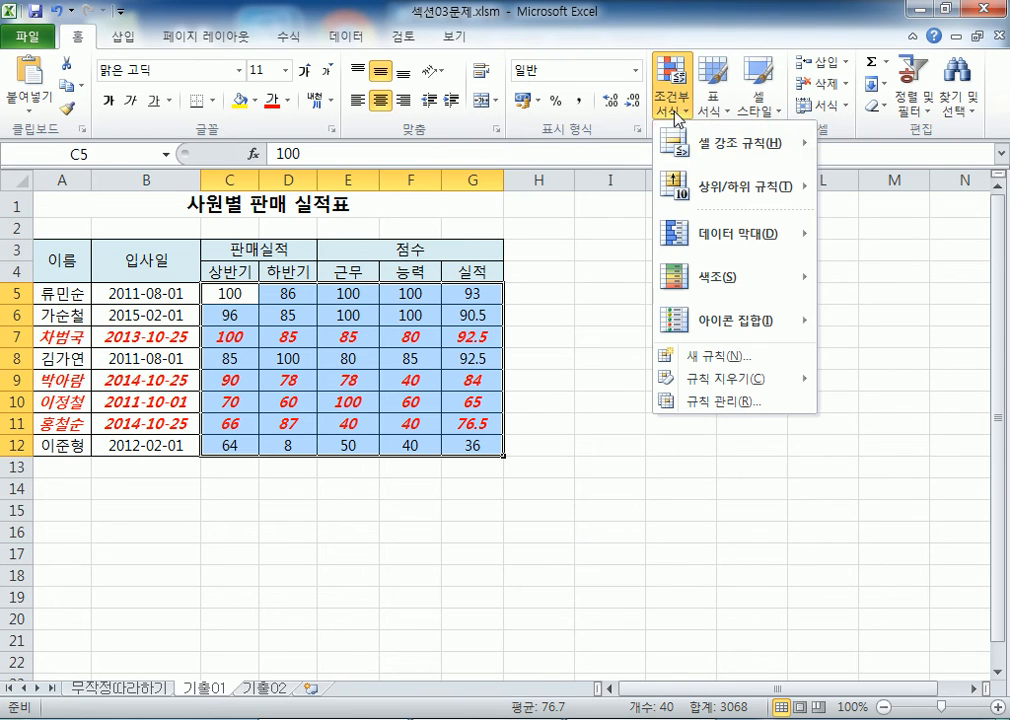
{"action": "mouse_move", "coordinate": [715, 140]}
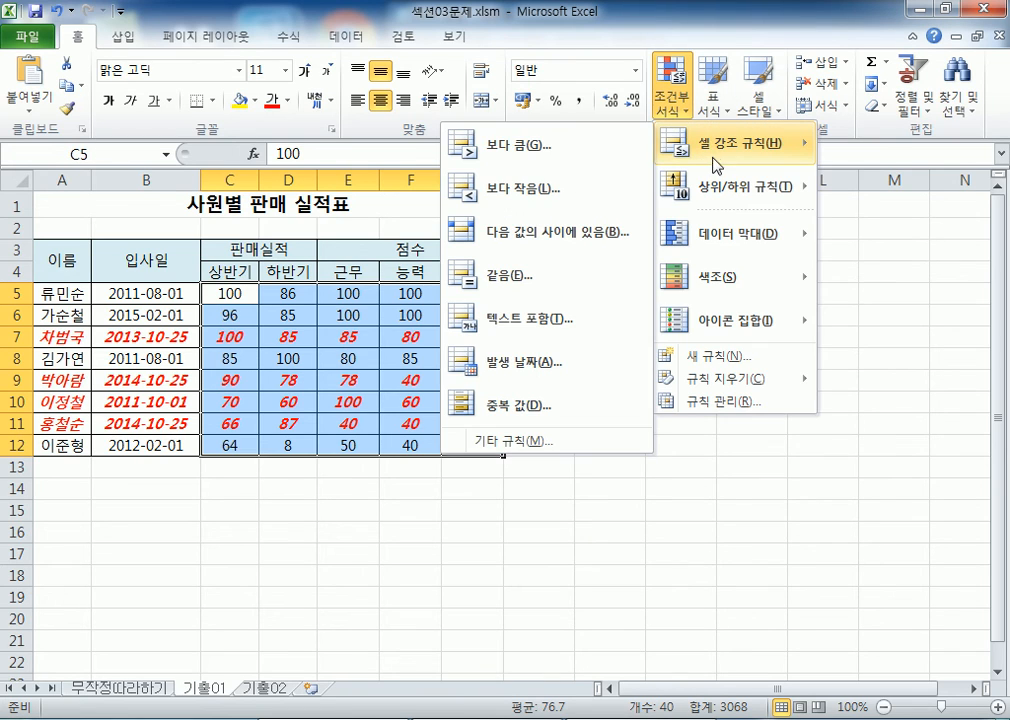
{"action": "left_click", "coordinate": [510, 170]}
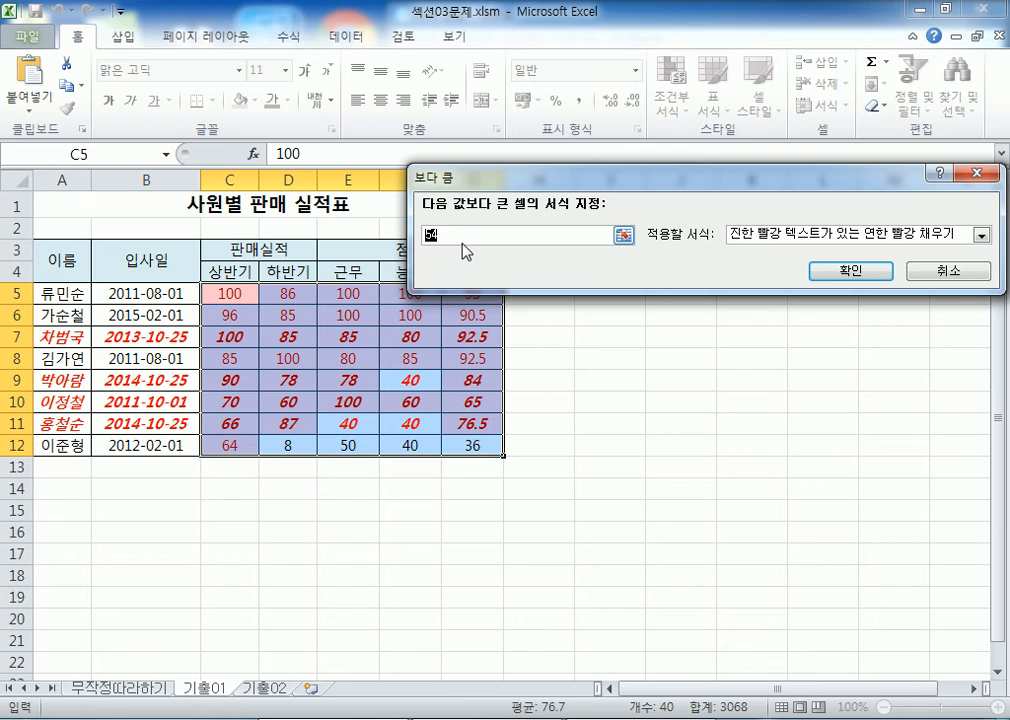
{"action": "left_click", "coordinate": [945, 272]}
Inspect the 다음을 포함하는 셀만 서식 지정 rule type for C5:G12 with the >= operator, then cancel the new rule
{"action": "left_click", "coordinate": [677, 108]}
{"action": "mouse_move", "coordinate": [705, 186]}
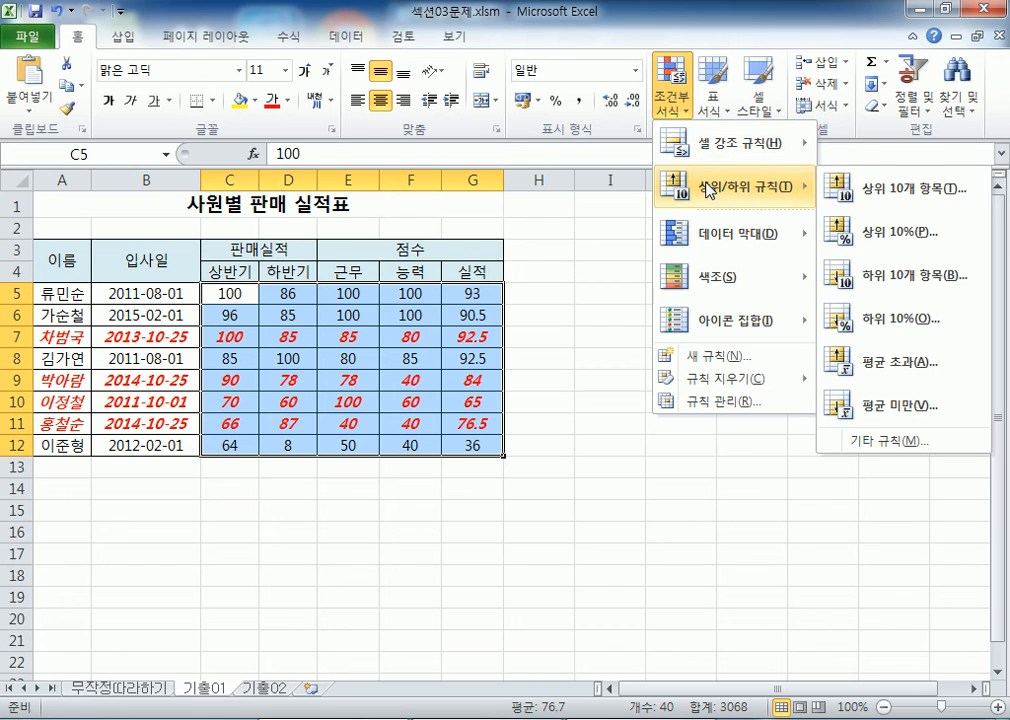
{"action": "left_click", "coordinate": [718, 355]}
{"action": "left_click", "coordinate": [545, 112]}
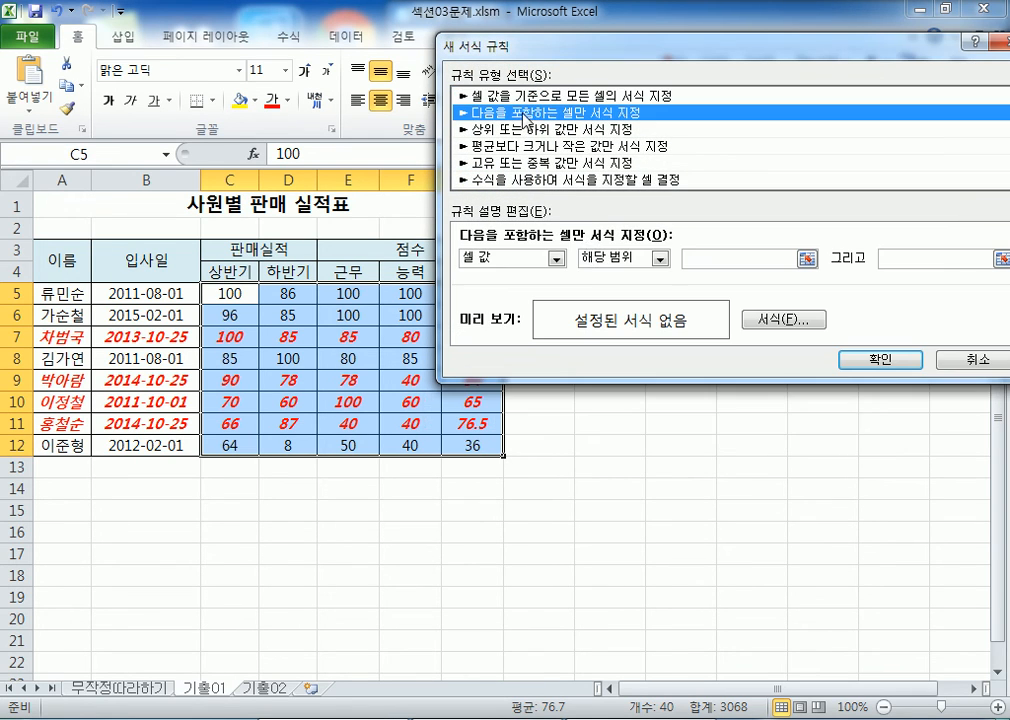
{"action": "left_click", "coordinate": [659, 262]}
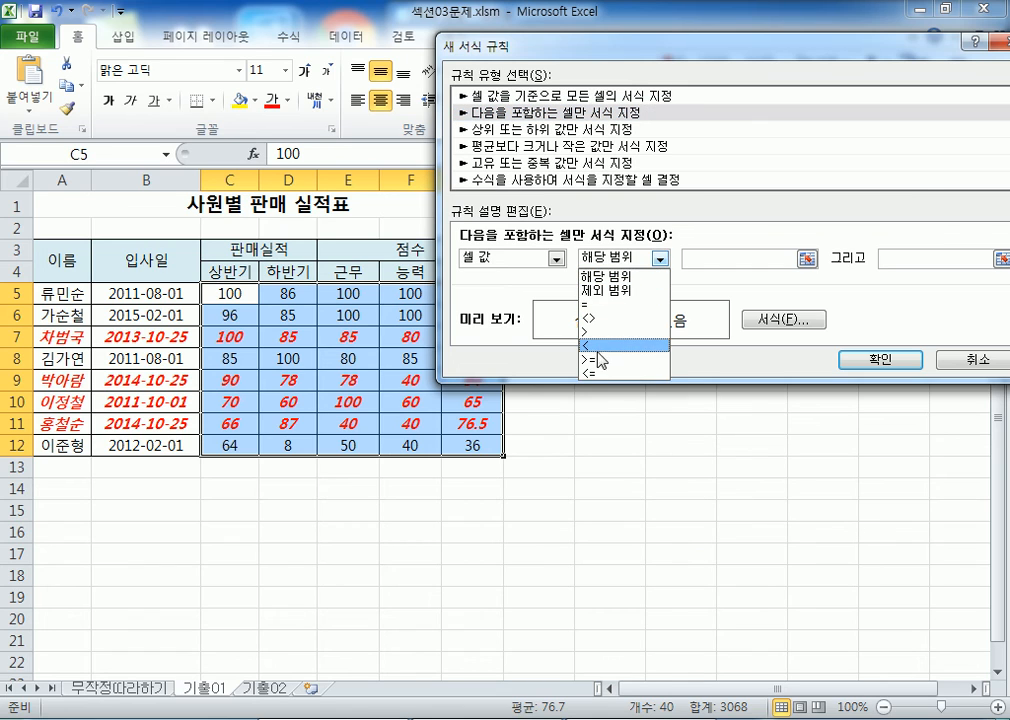
{"action": "left_click", "coordinate": [610, 356]}
{"action": "left_click", "coordinate": [702, 259]}
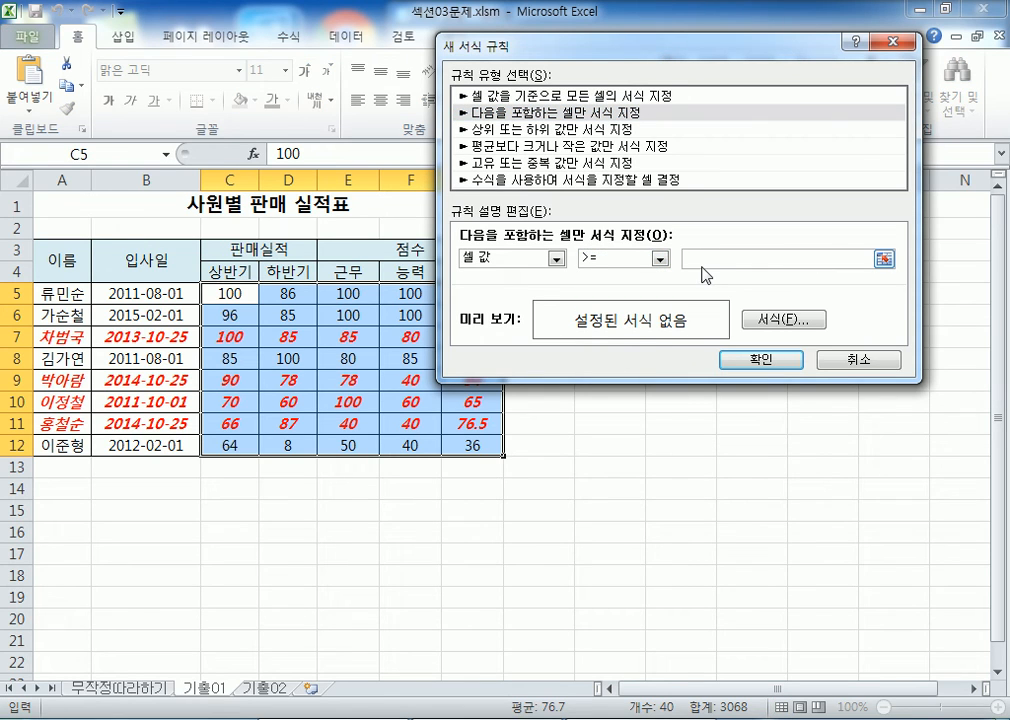
{"action": "left_click", "coordinate": [882, 368]}
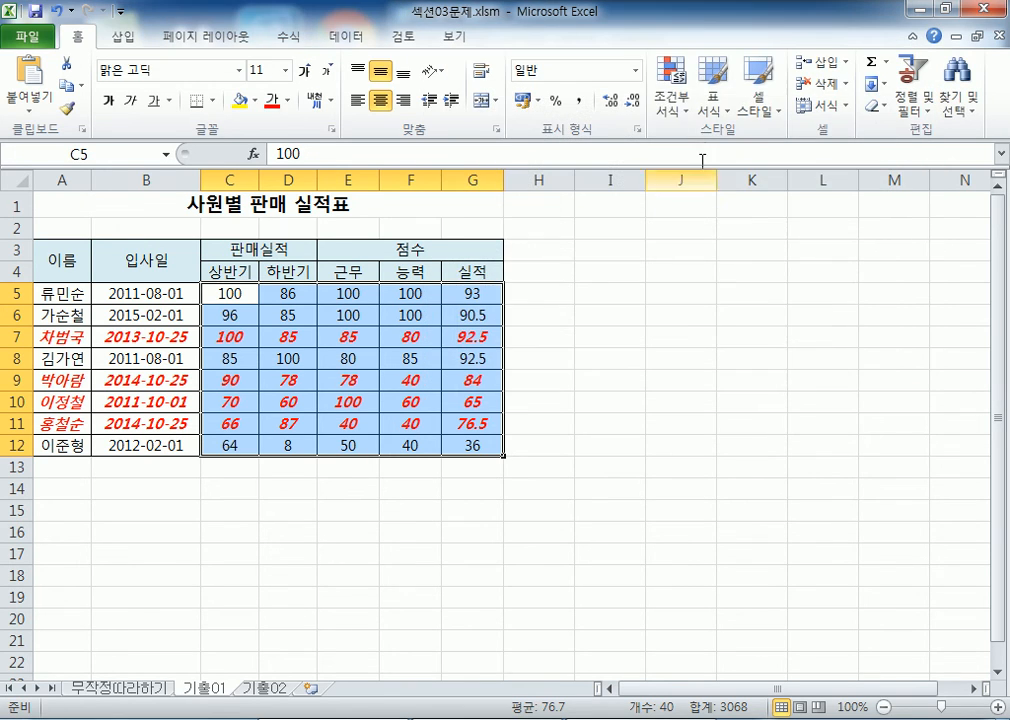
Start a new rule for C5:G12 of type 평균보다 크거나 작은 값만 서식 지정 and try the 이상 and 이하 conditions
{"action": "left_click", "coordinate": [672, 85]}
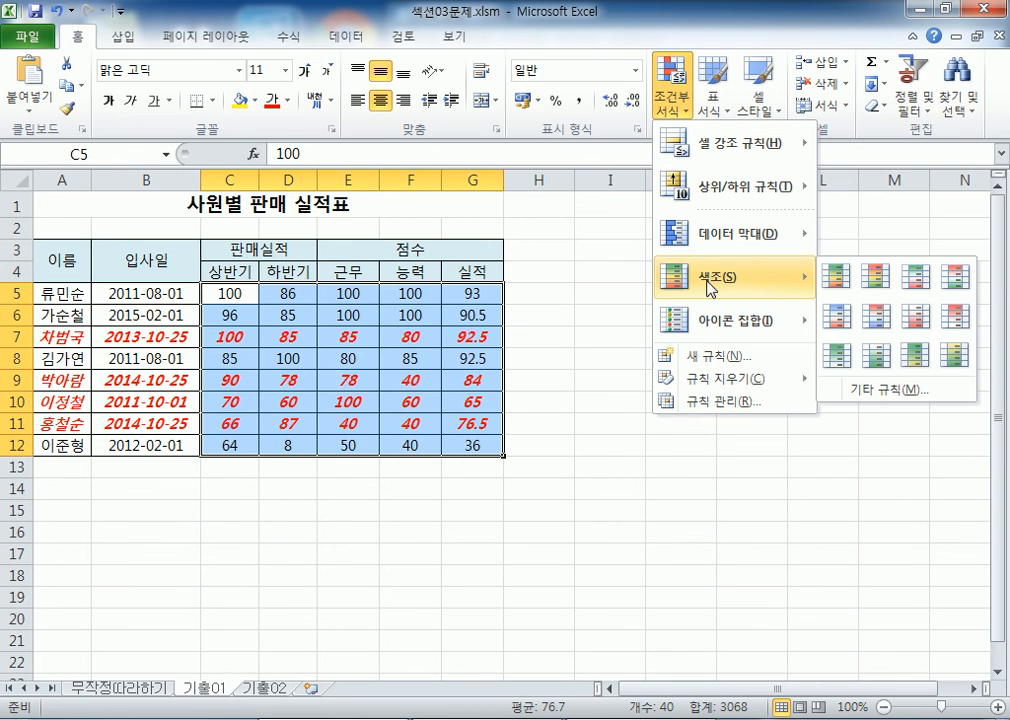
{"action": "left_click", "coordinate": [705, 355]}
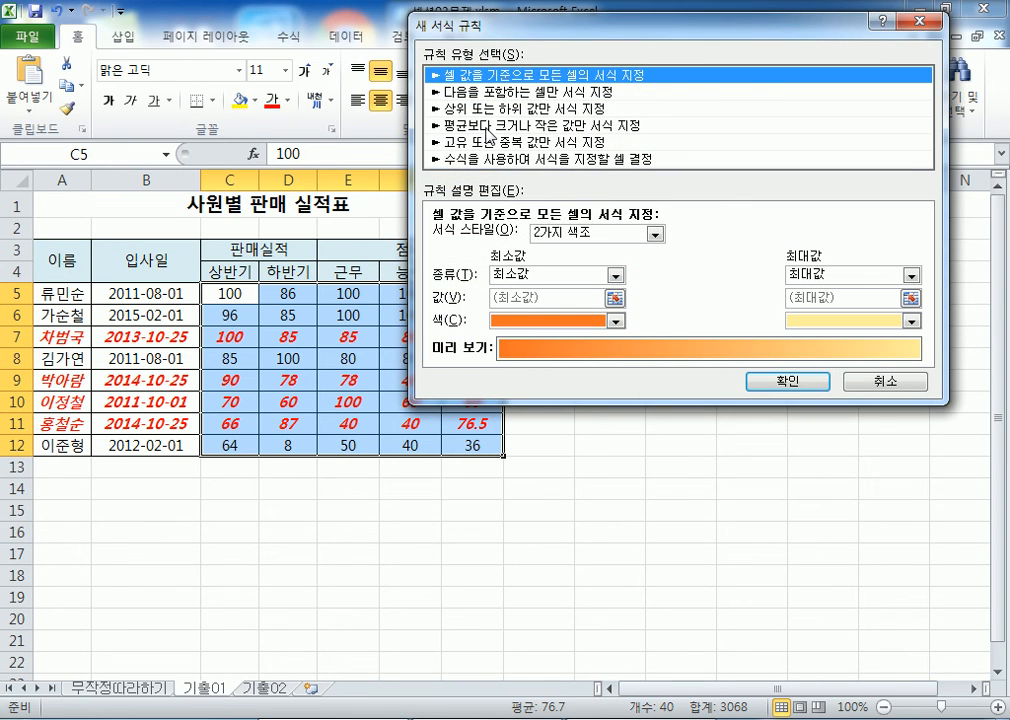
{"action": "left_click", "coordinate": [490, 126]}
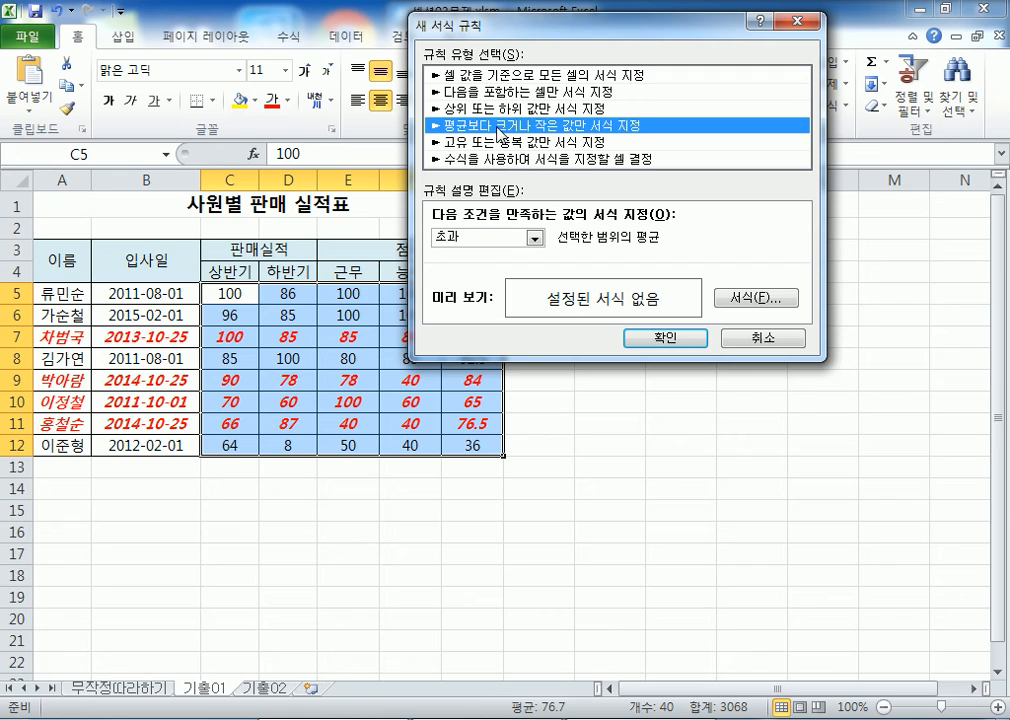
{"action": "left_click", "coordinate": [535, 238]}
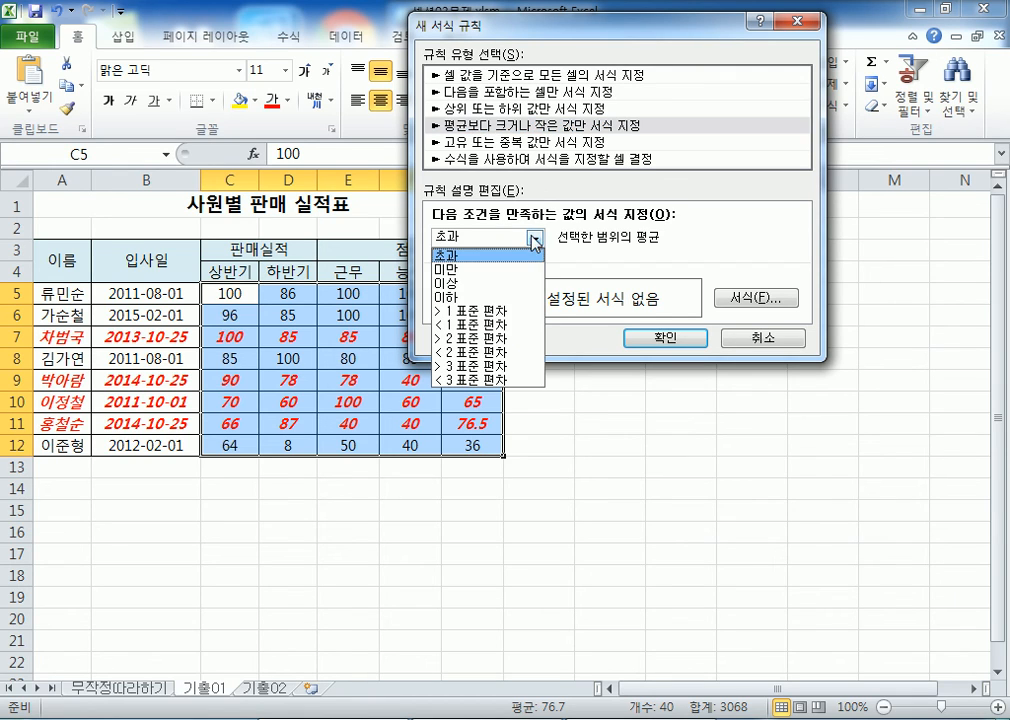
{"action": "left_click", "coordinate": [480, 283]}
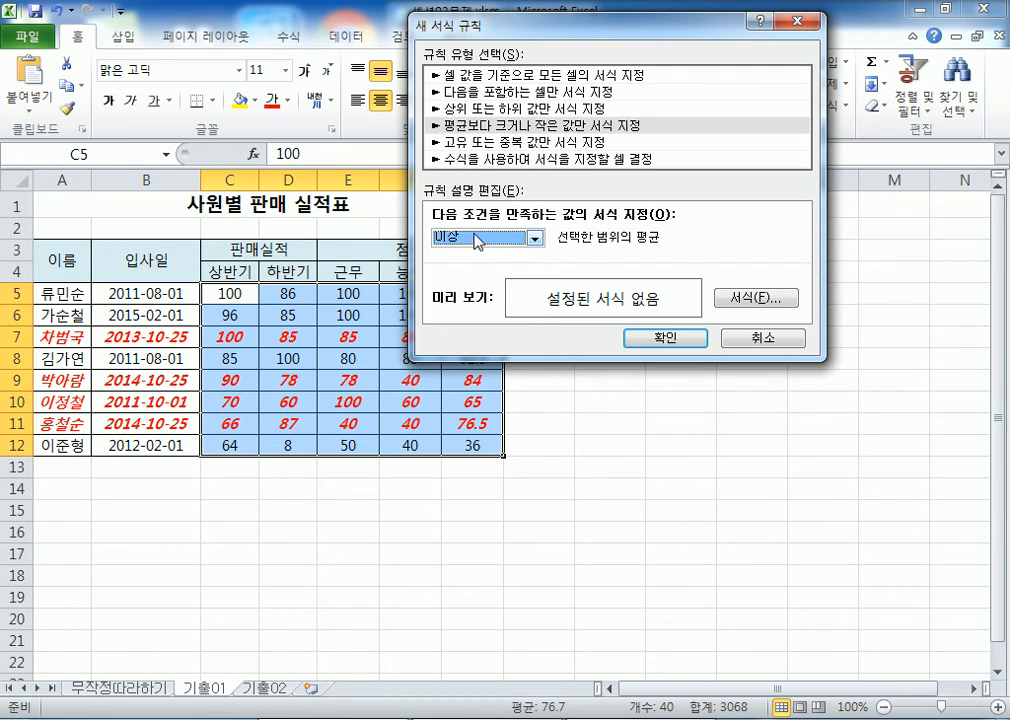
{"action": "left_click", "coordinate": [472, 238]}
{"action": "left_click", "coordinate": [452, 297]}
{"action": "left_click", "coordinate": [470, 123]}
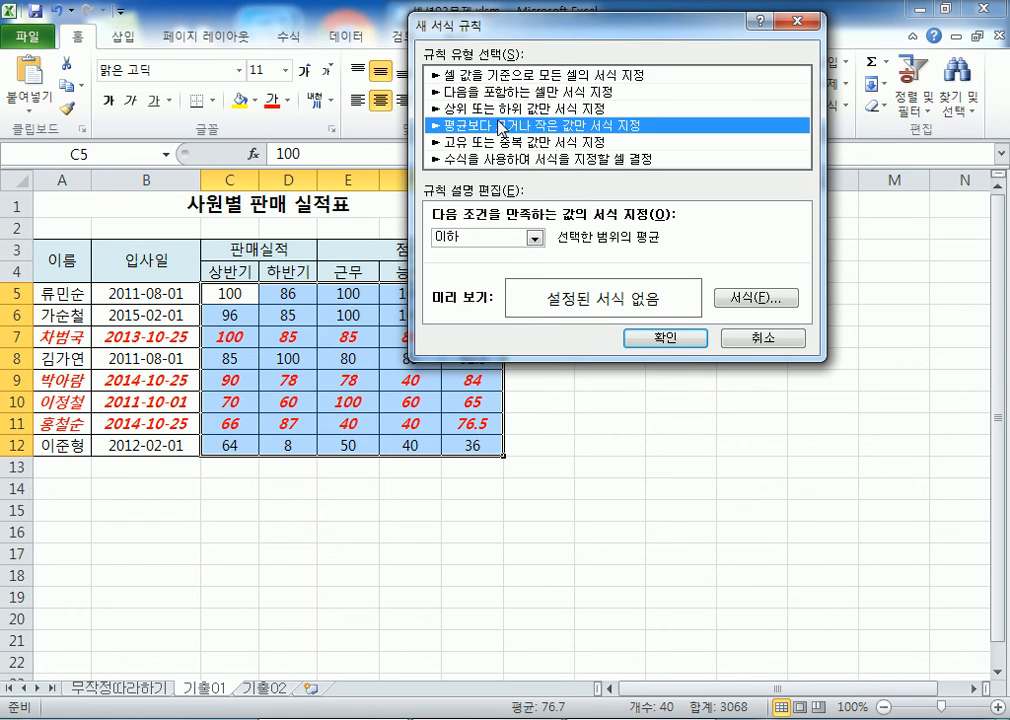
Review the comparison options of the average-based rule again, switching from 이상 to 이하 for the selected range's average
{"action": "left_click", "coordinate": [460, 237]}
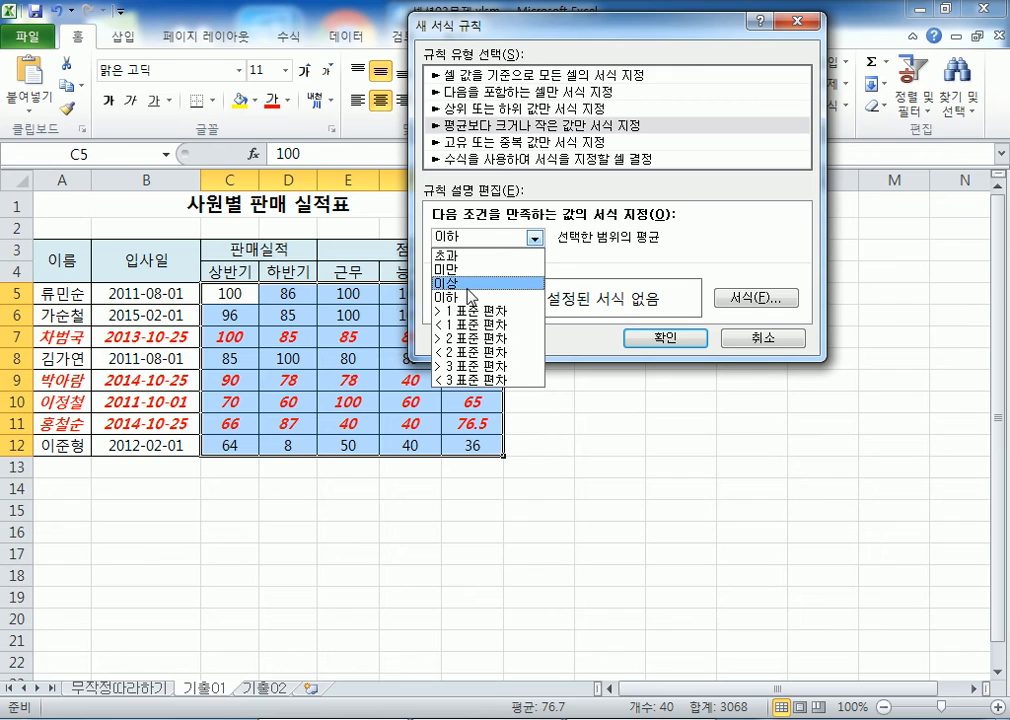
{"action": "left_click", "coordinate": [505, 130]}
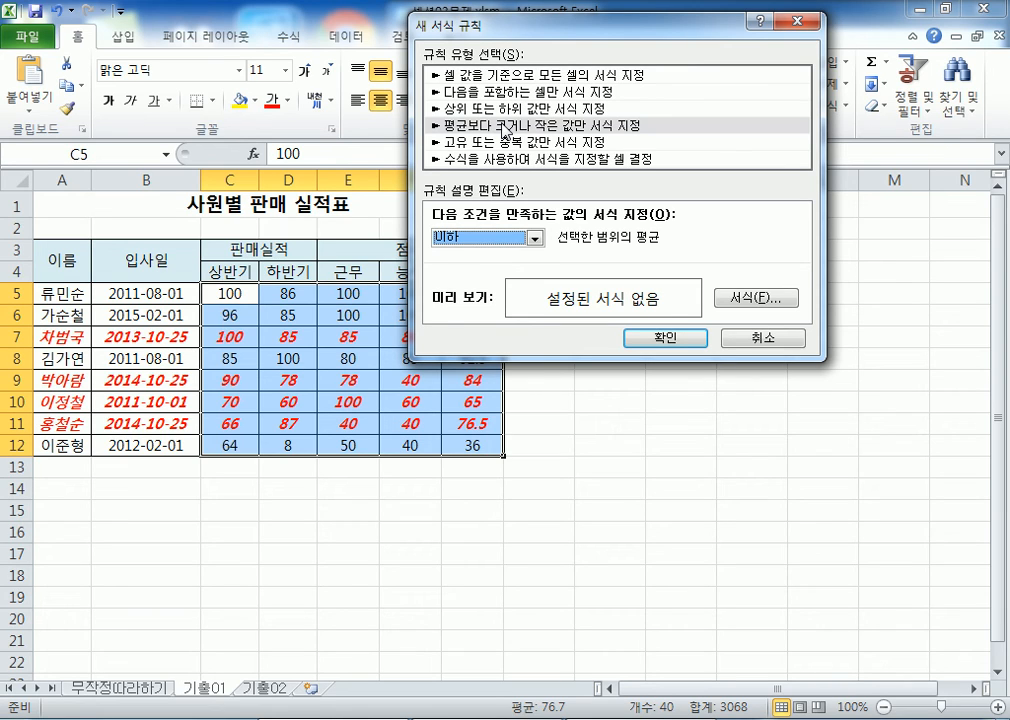
{"action": "left_click", "coordinate": [455, 130]}
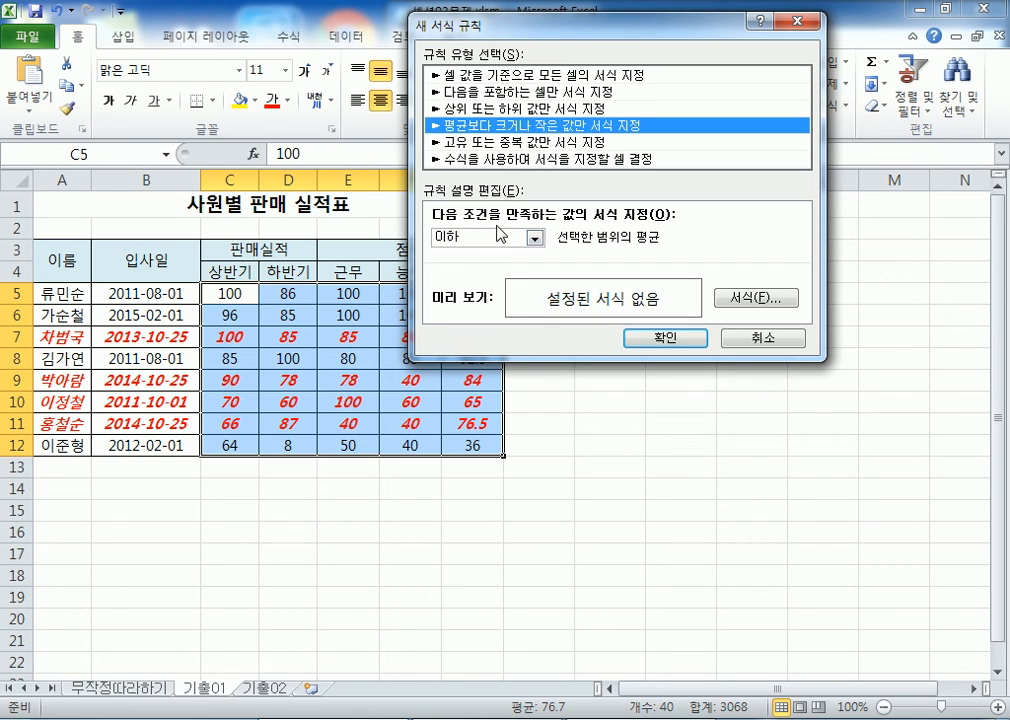
{"action": "left_click", "coordinate": [534, 238]}
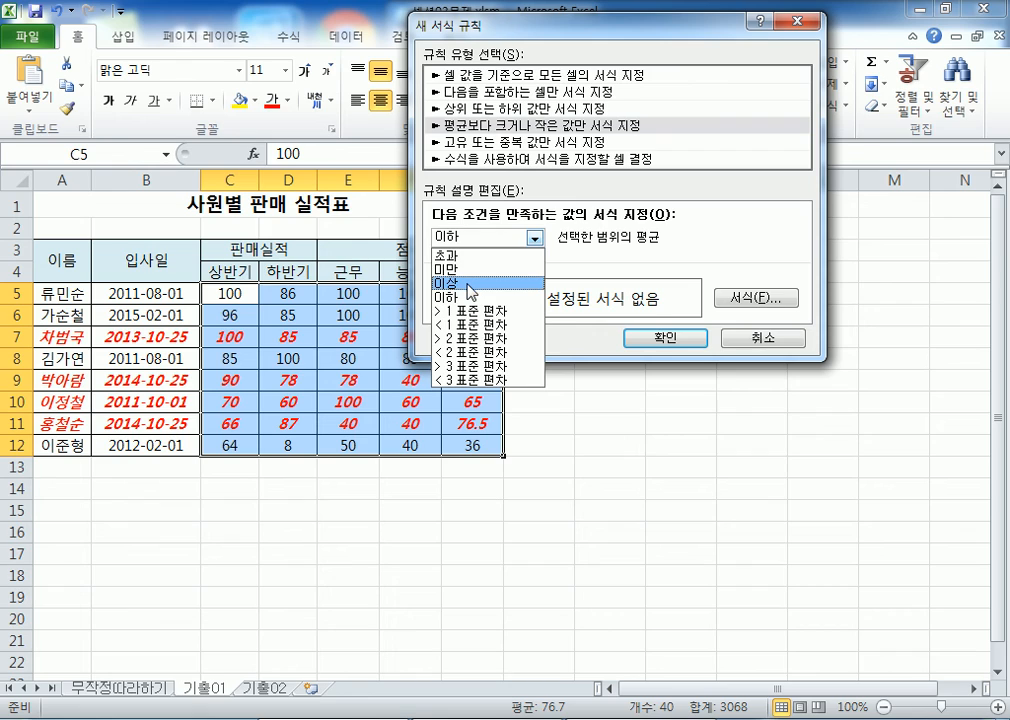
{"action": "left_click", "coordinate": [467, 284]}
{"action": "left_click", "coordinate": [480, 238]}
{"action": "left_click", "coordinate": [463, 298]}
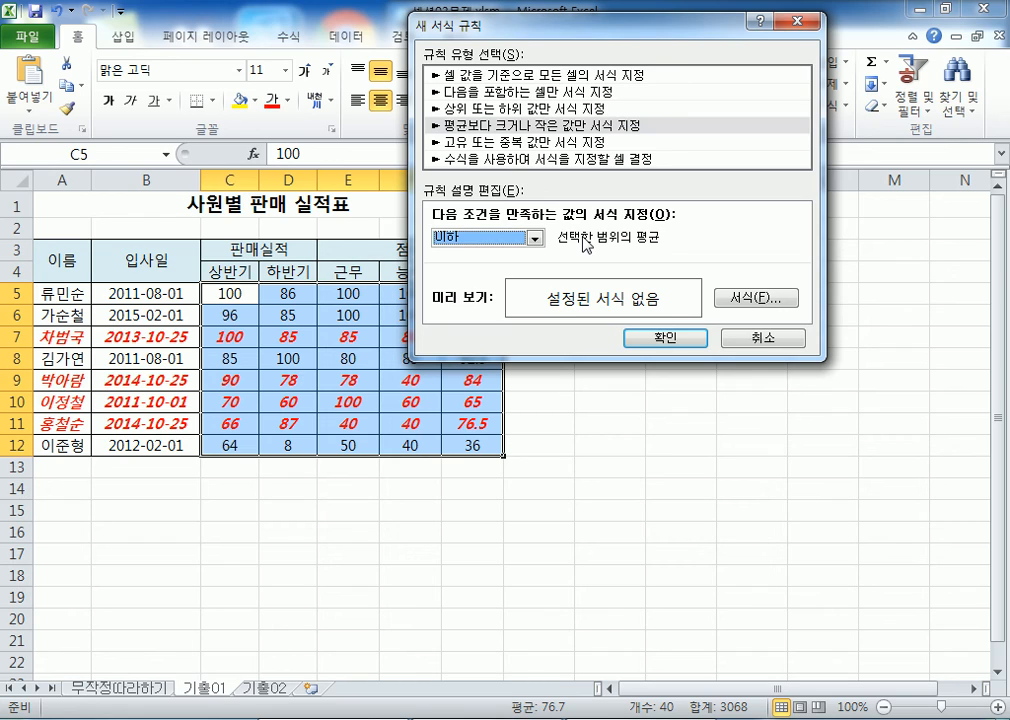
{"action": "left_click", "coordinate": [486, 130]}
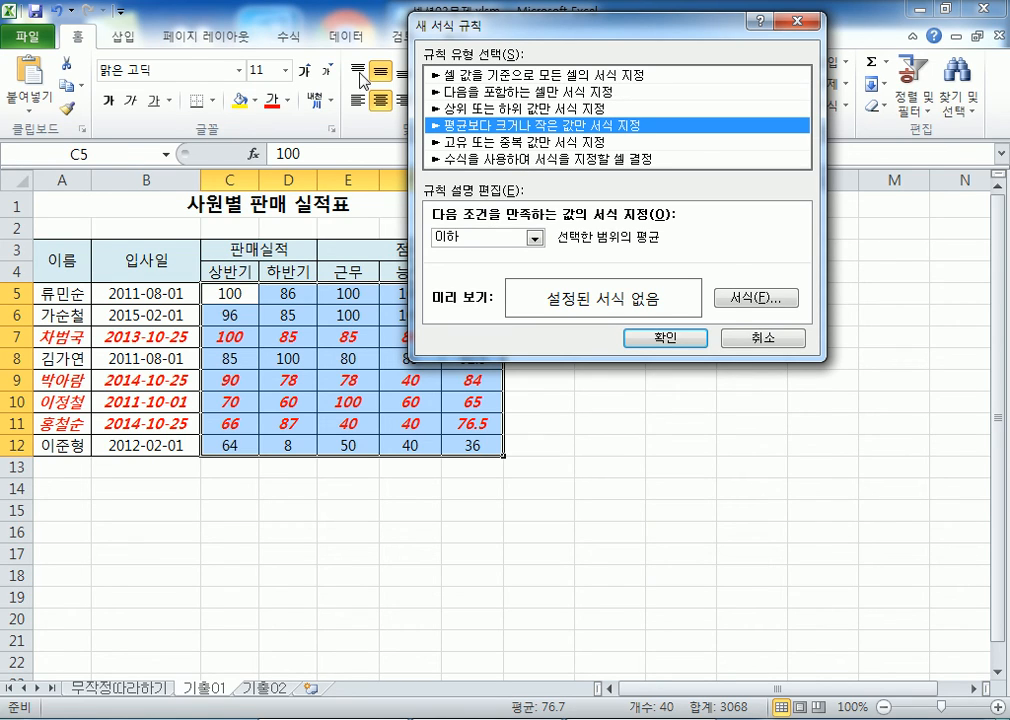
Examine the 고유 또는 중복 값만 서식 지정 rule type by changing its condition to 고유, keeping the score table in view
{"action": "left_click", "coordinate": [460, 143]}
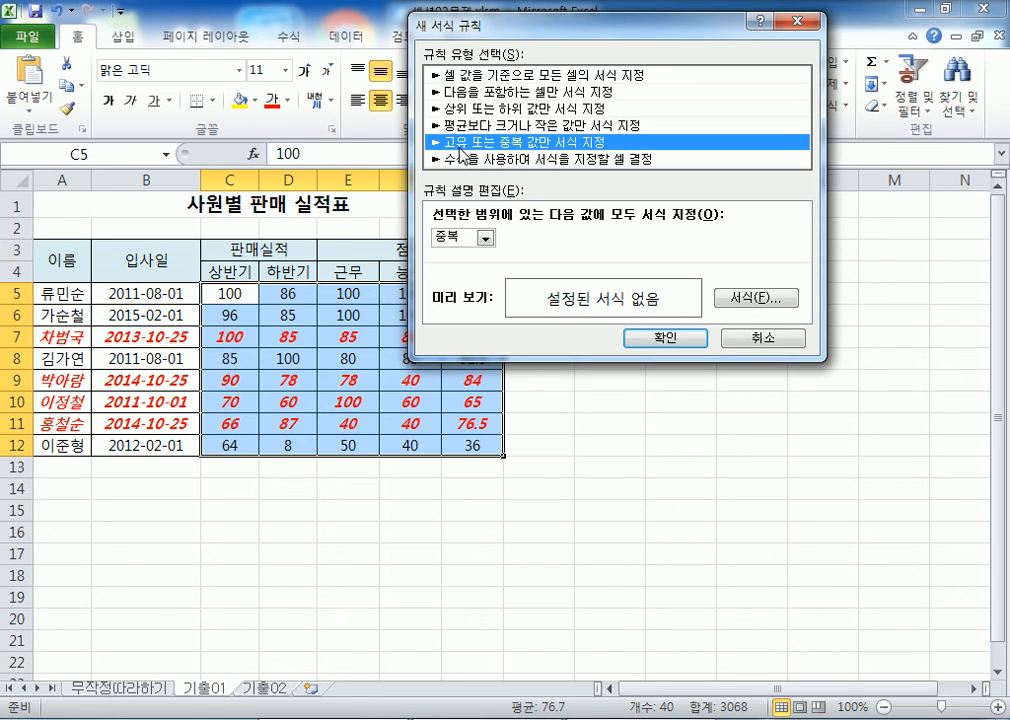
{"action": "left_click", "coordinate": [485, 238]}
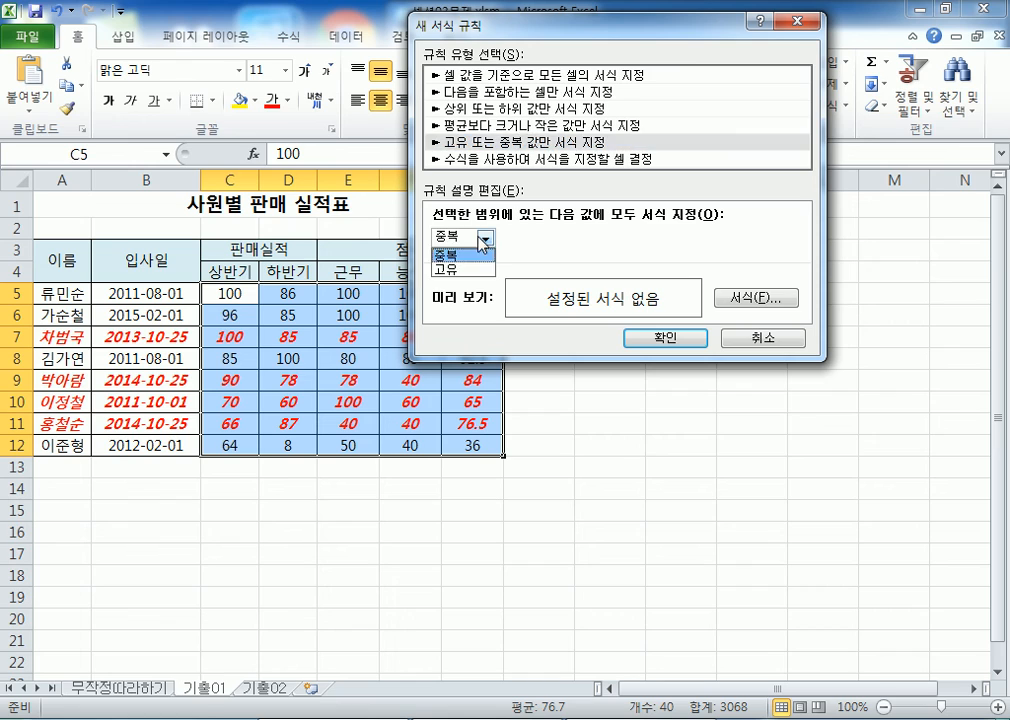
{"action": "left_click", "coordinate": [455, 269]}
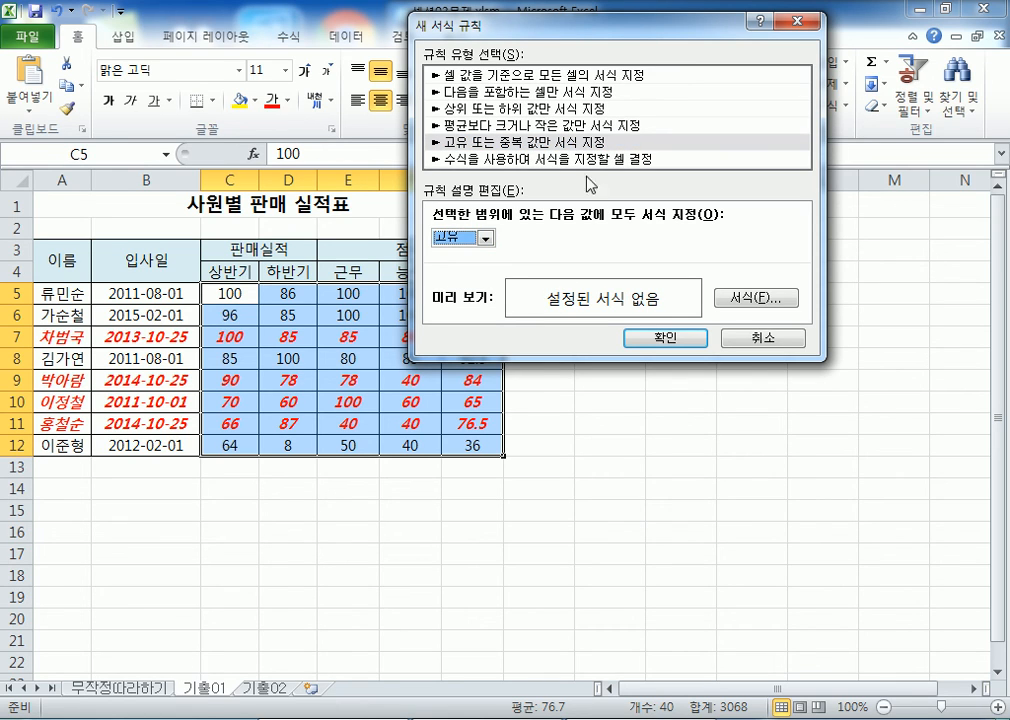
{"action": "left_click_drag", "start_coordinate": [591, 34], "coordinate": [693, 33]}
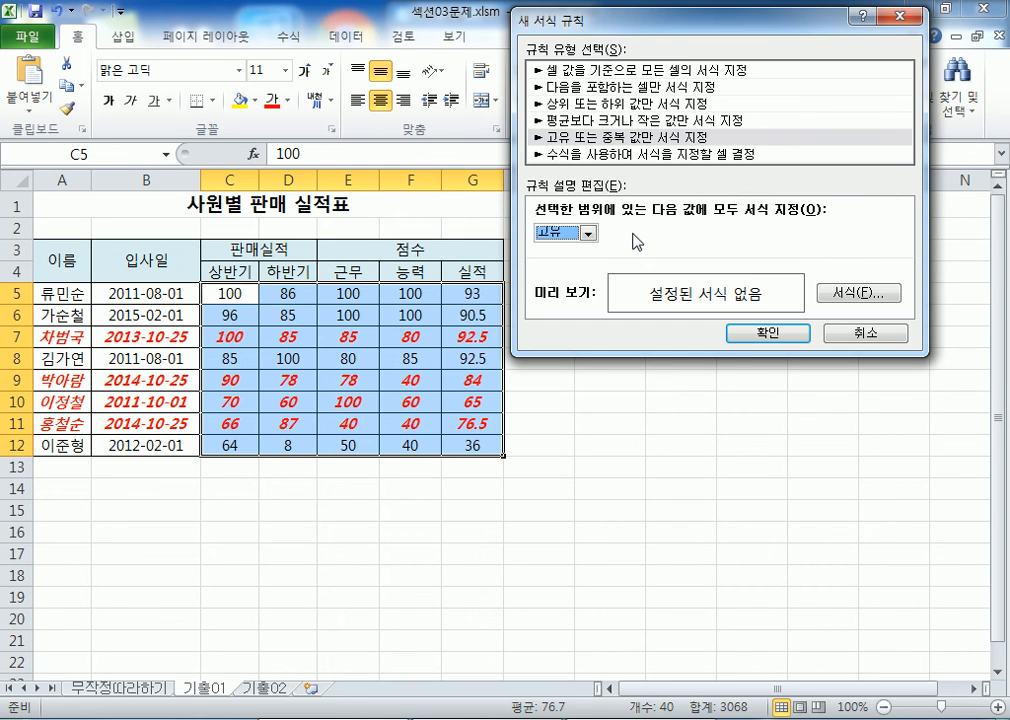
Try a cell-value rule of >= 90 for C5:G12, compare it with the formula-based rule type, and cancel the new rule
{"action": "left_click", "coordinate": [609, 88]}
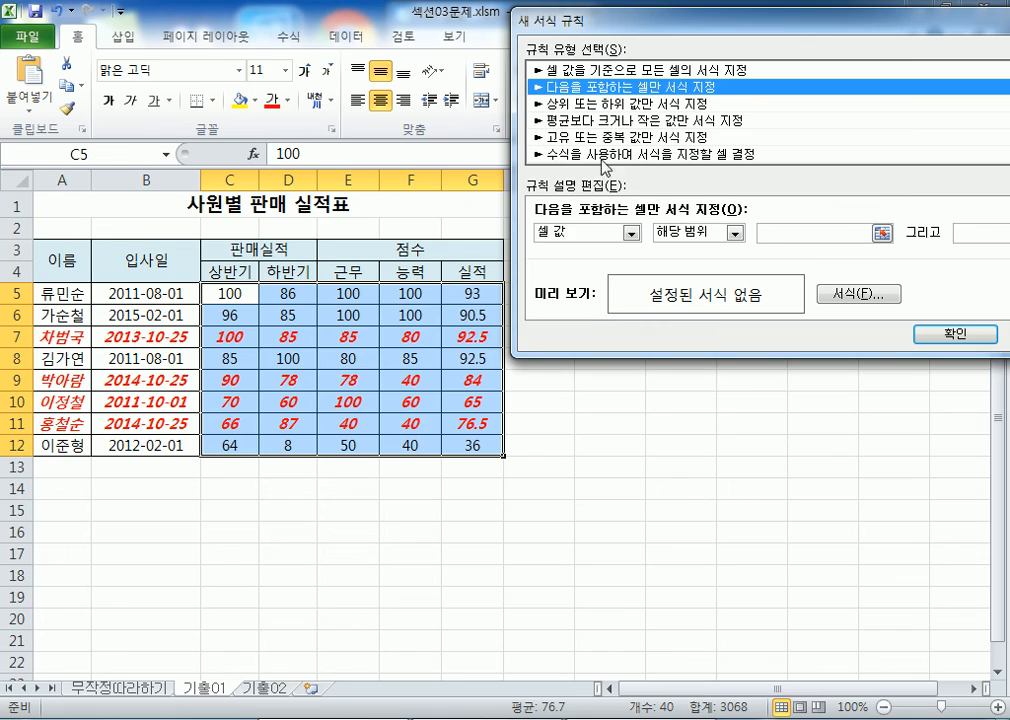
{"action": "left_click", "coordinate": [683, 238]}
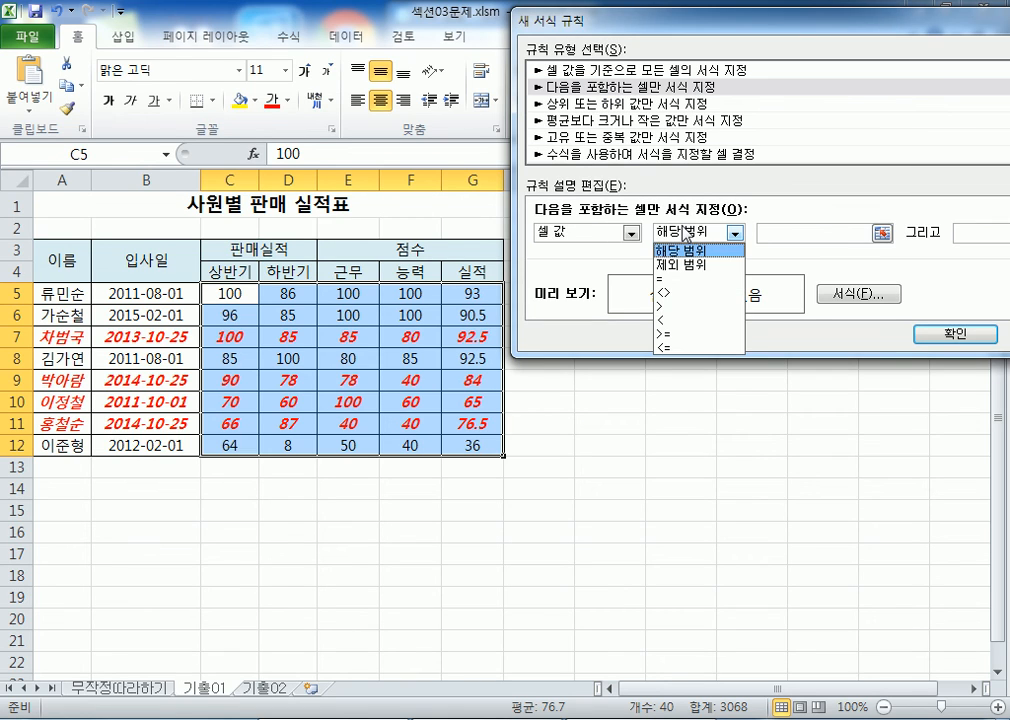
{"action": "left_click", "coordinate": [665, 322]}
{"action": "left_click", "coordinate": [773, 232]}
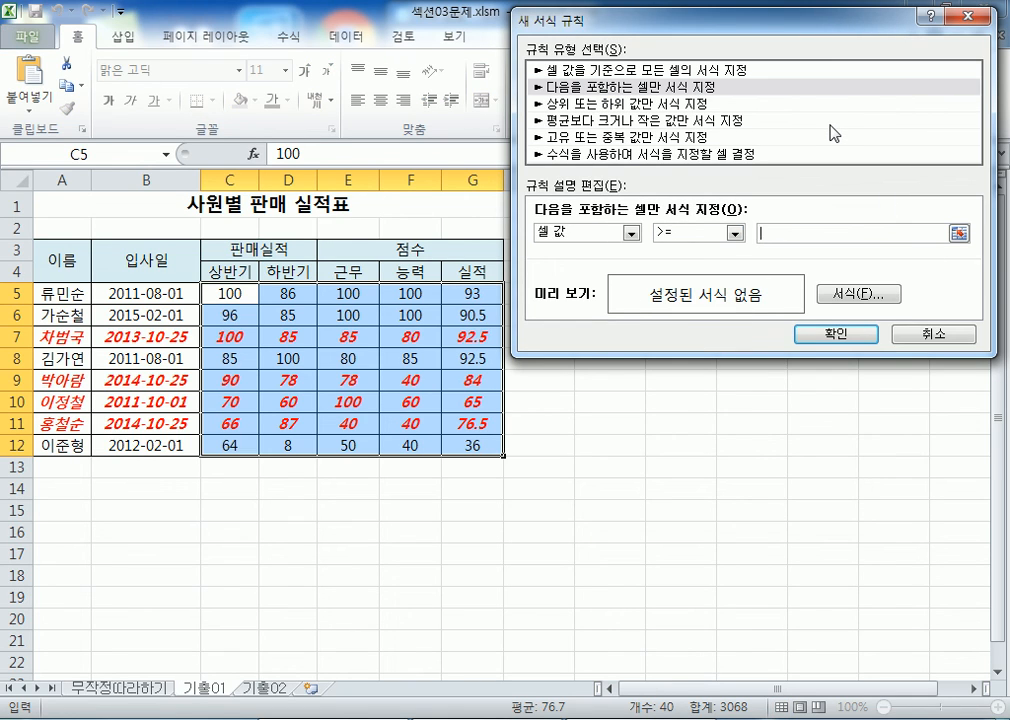
{"action": "type", "text": "90"}
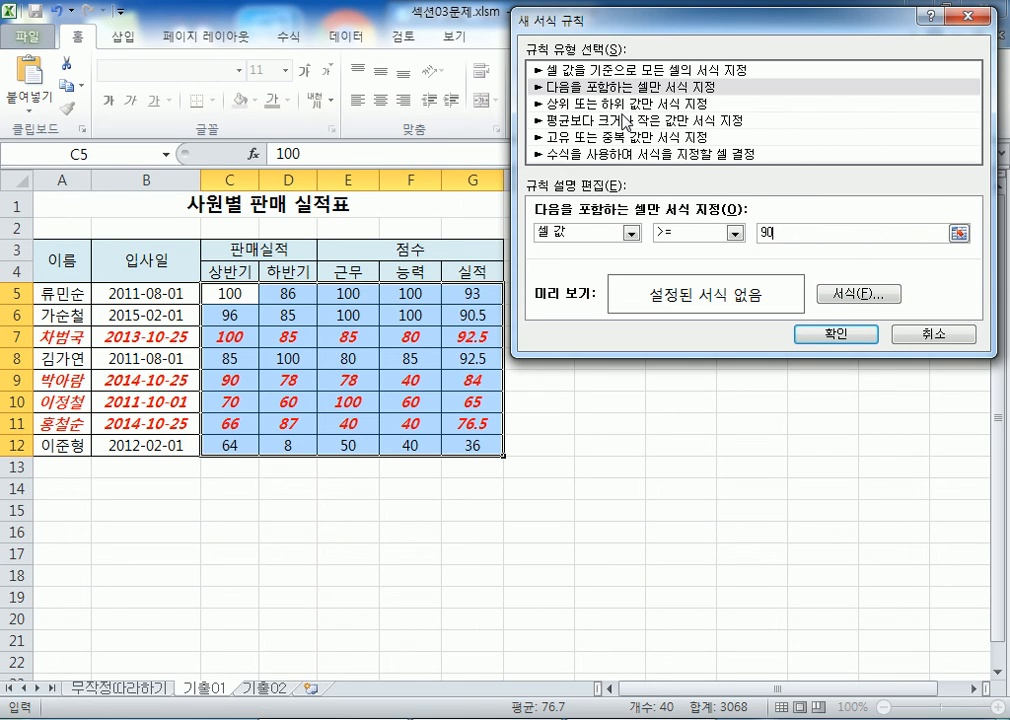
{"action": "left_click", "coordinate": [580, 155]}
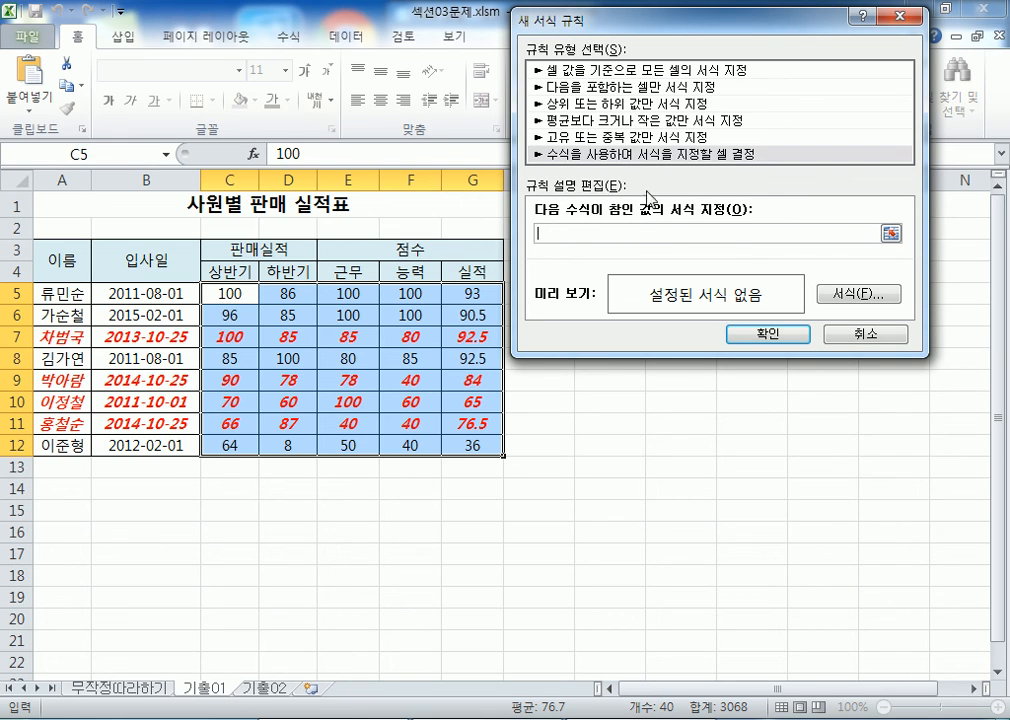
{"action": "left_click", "coordinate": [858, 336]}
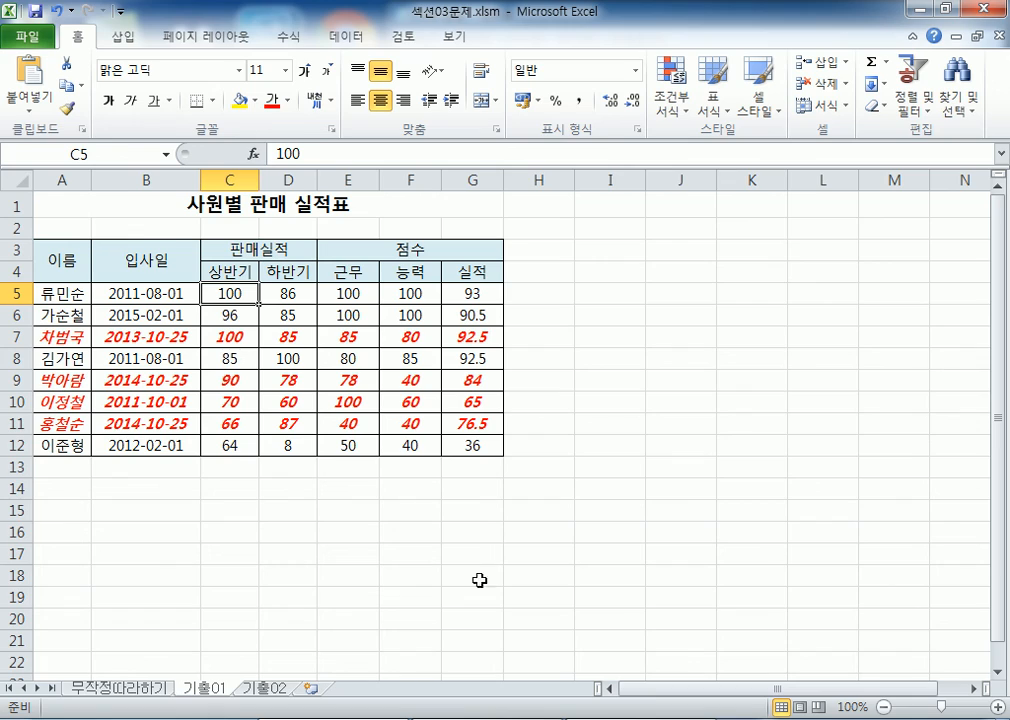
Switch to Notepad, review the notes on formatting each cell versus entire rows using a formula, and return to Excel
{"action": "left_click", "coordinate": [510, 719]}
{"action": "scroll", "coordinate": [563, 488], "scroll_direction": "down", "scroll_amount": 1}
{"action": "scroll", "coordinate": [548, 435], "scroll_direction": "up", "scroll_amount": 5}
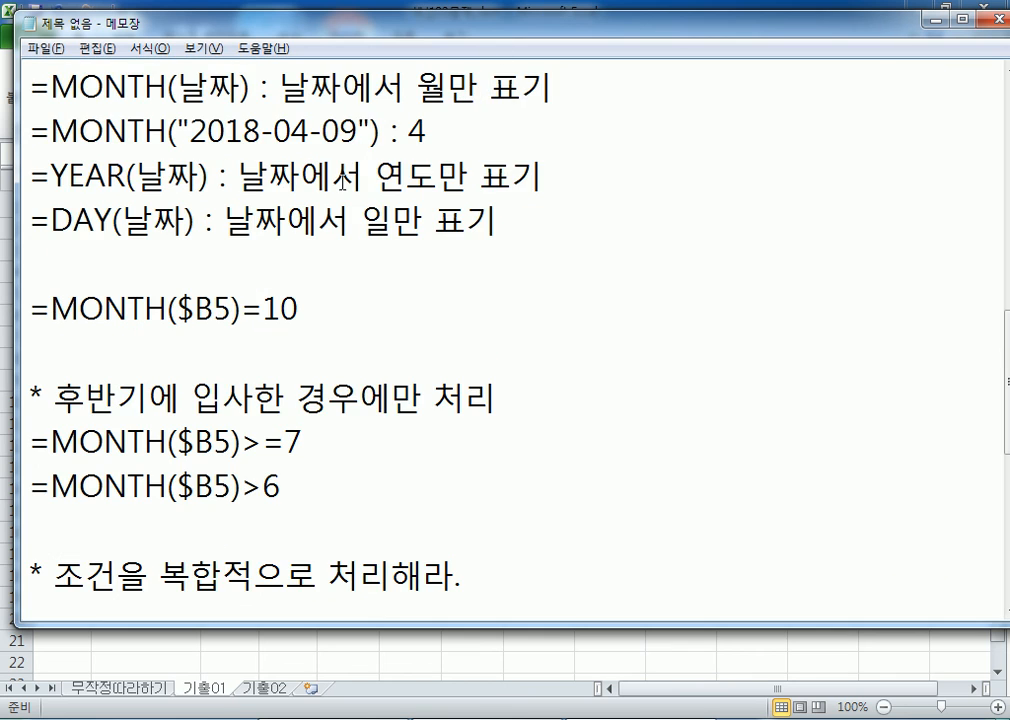
{"action": "scroll", "coordinate": [343, 181], "scroll_direction": "up", "scroll_amount": 3}
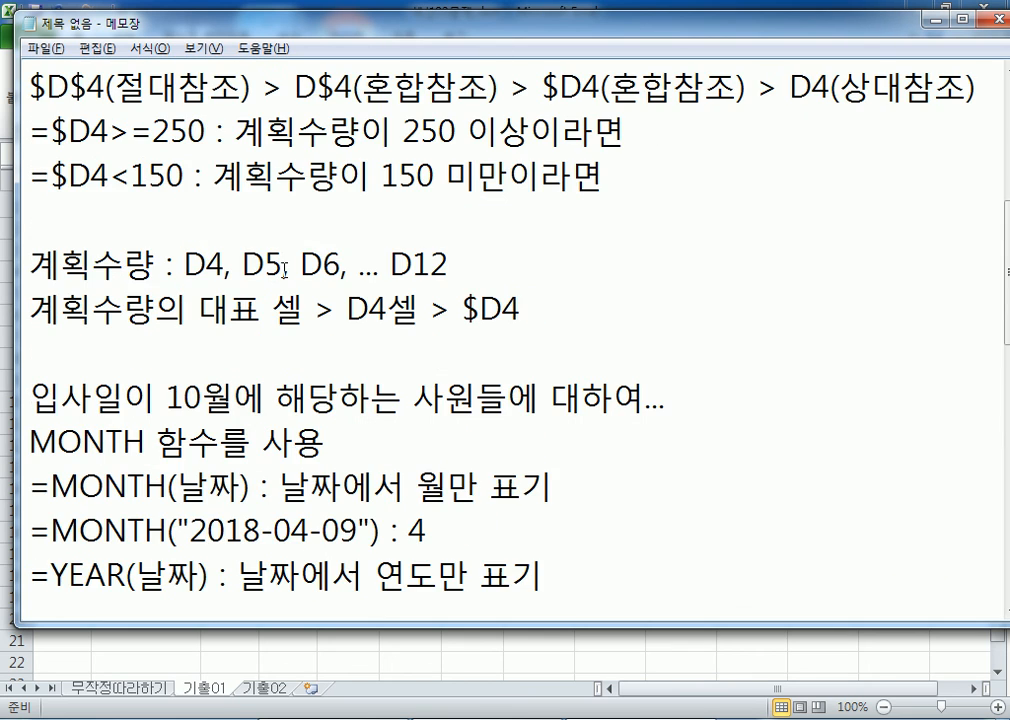
{"action": "scroll", "coordinate": [285, 270], "scroll_direction": "up", "scroll_amount": 2}
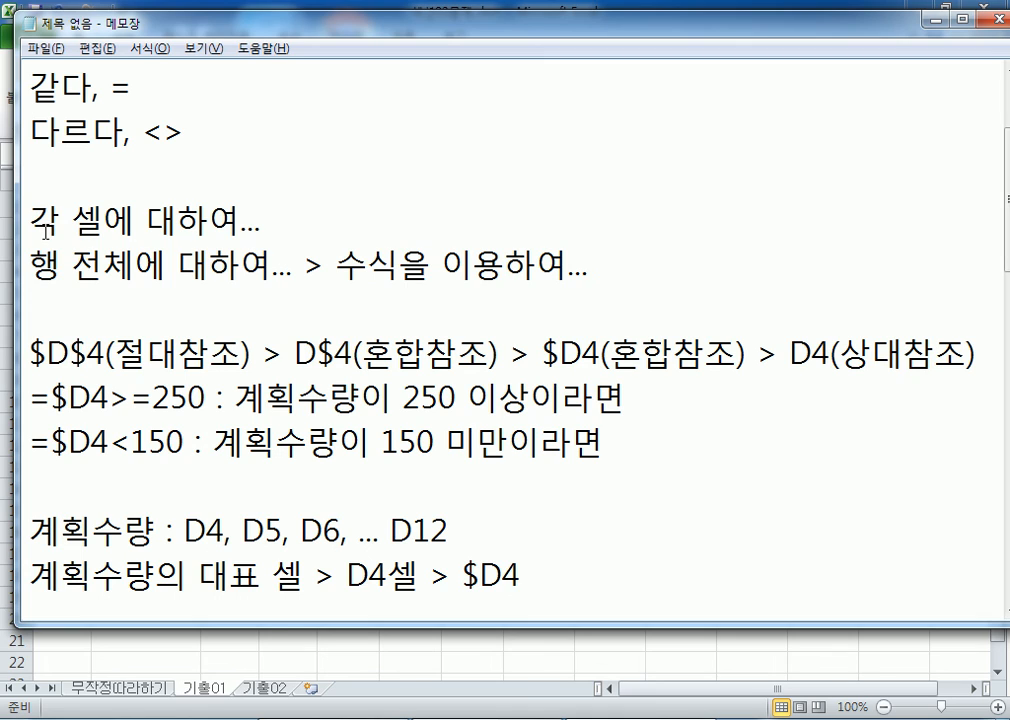
{"action": "left_click_drag", "start_coordinate": [37, 224], "coordinate": [262, 217]}
{"action": "left_click", "coordinate": [261, 231]}
{"action": "left_click_drag", "start_coordinate": [30, 266], "coordinate": [287, 266]}
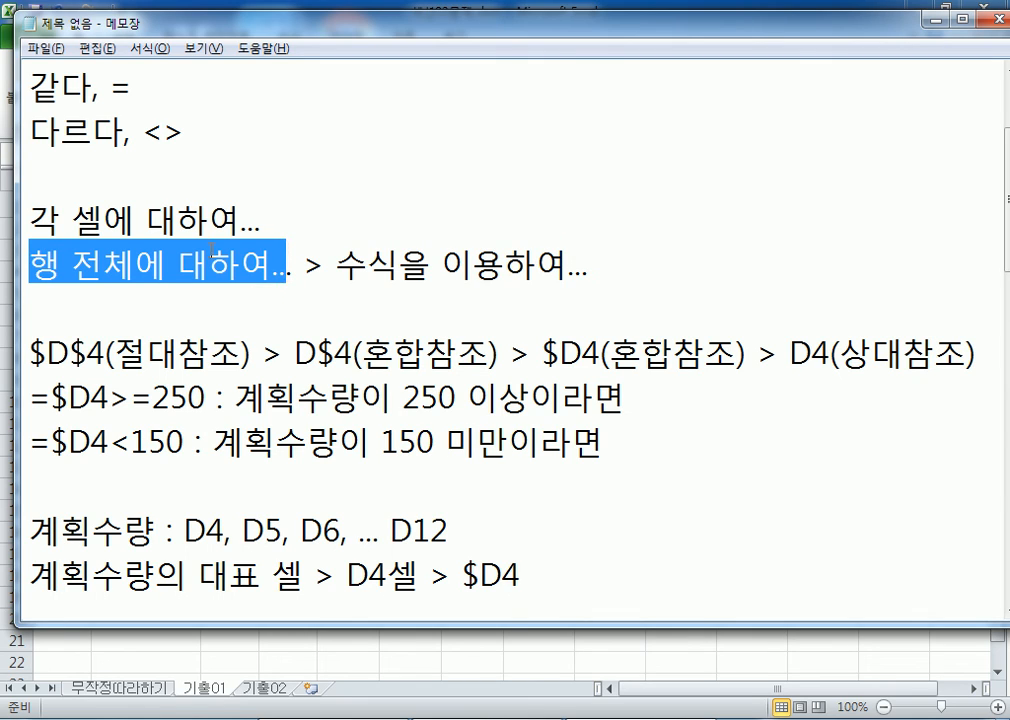
{"action": "left_click", "coordinate": [172, 266]}
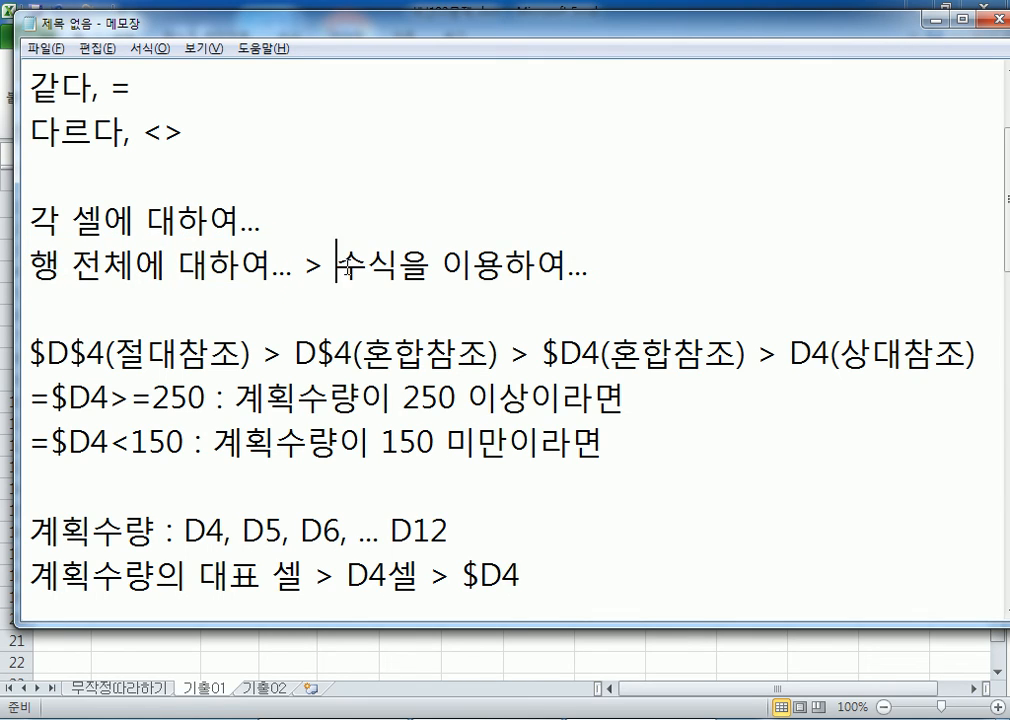
{"action": "left_click_drag", "start_coordinate": [336, 266], "coordinate": [519, 266]}
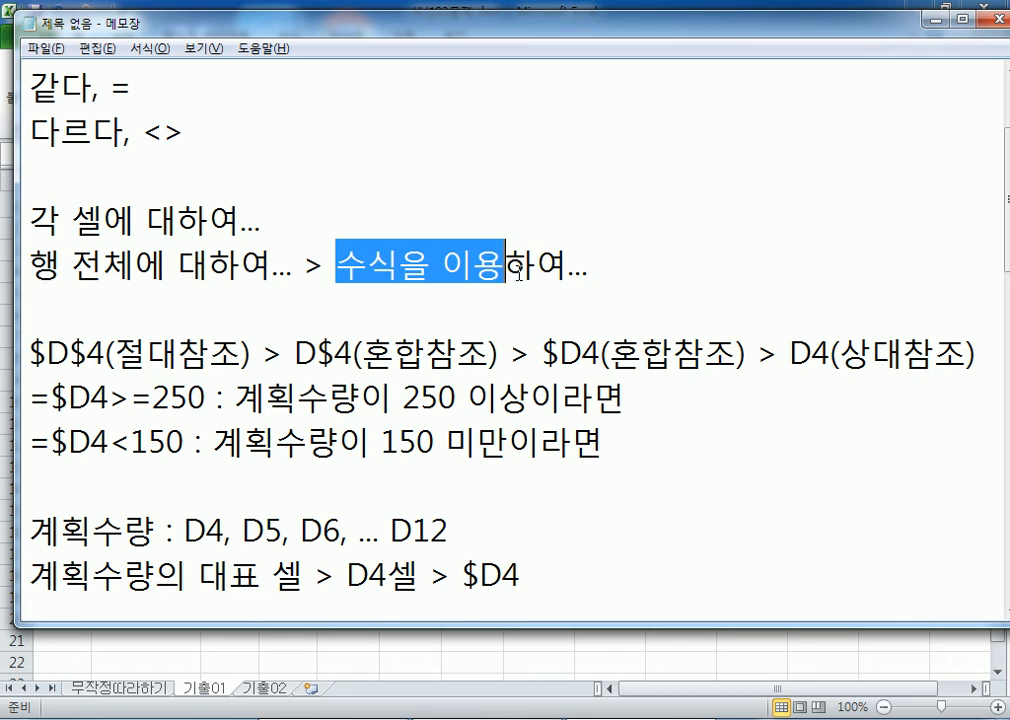
{"action": "left_click", "coordinate": [278, 222]}
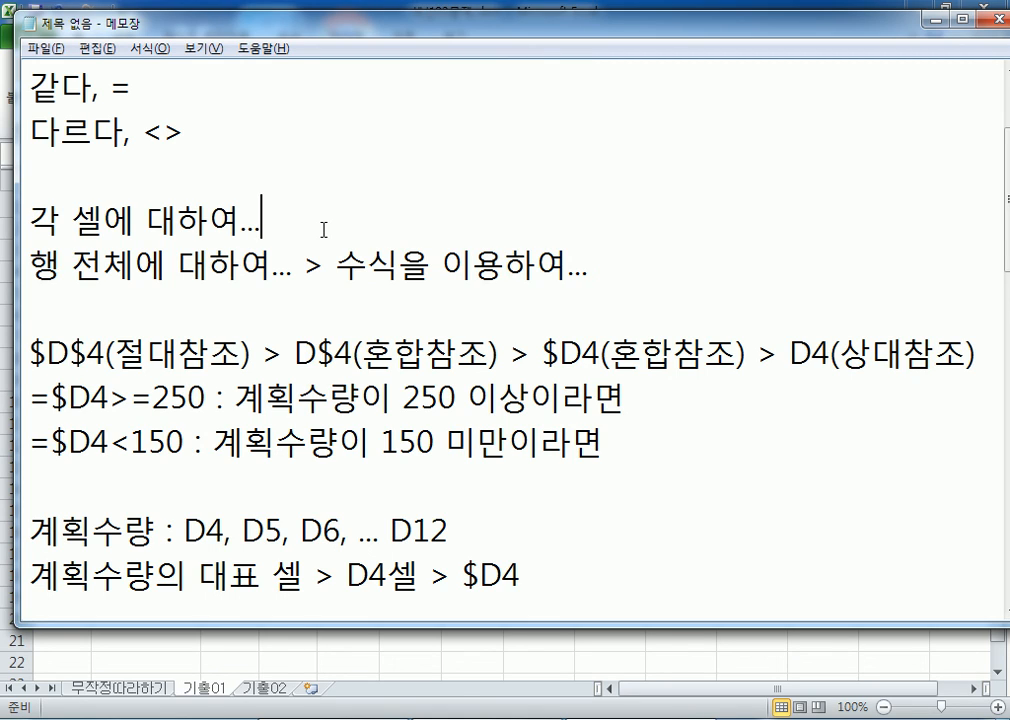
{"action": "key", "text": "alt+Tab"}
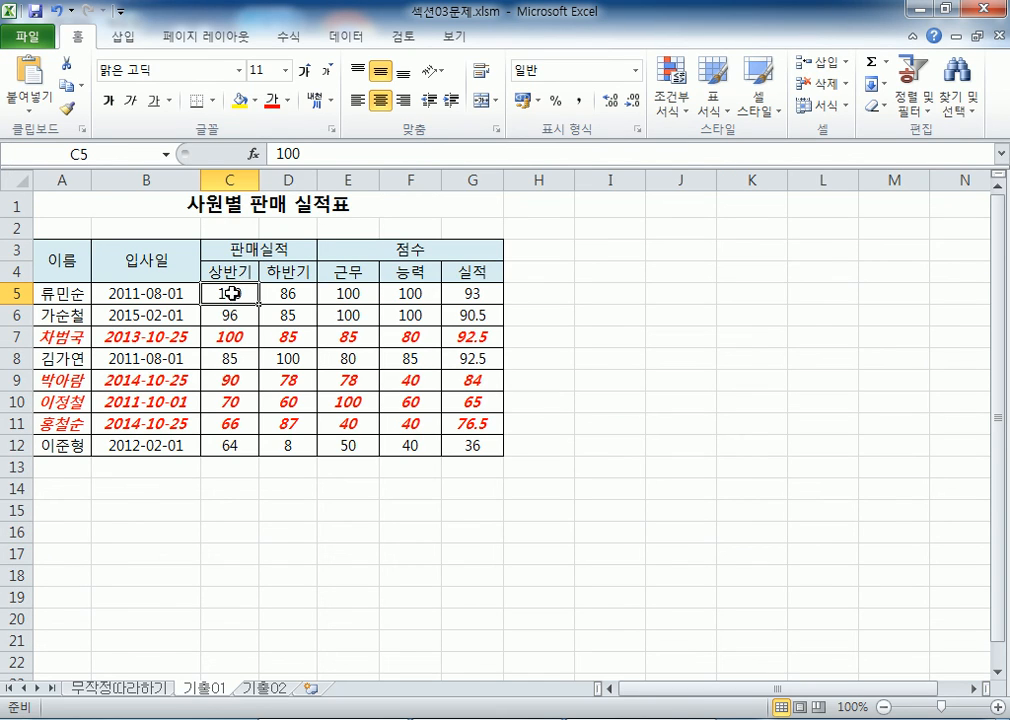
Start a new conditional formatting rule for C5:G12 and try the average-based type with 이상 and 이하 conditions
{"action": "left_click_drag", "start_coordinate": [222, 291], "coordinate": [473, 443]}
{"action": "left_click", "coordinate": [672, 95]}
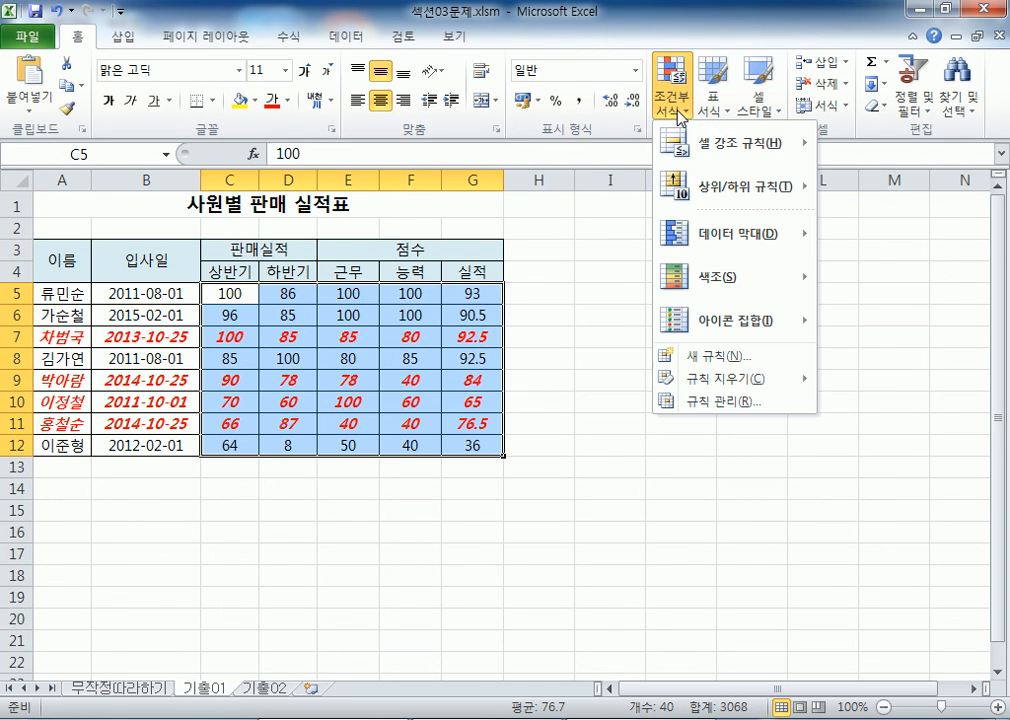
{"action": "left_click", "coordinate": [710, 356]}
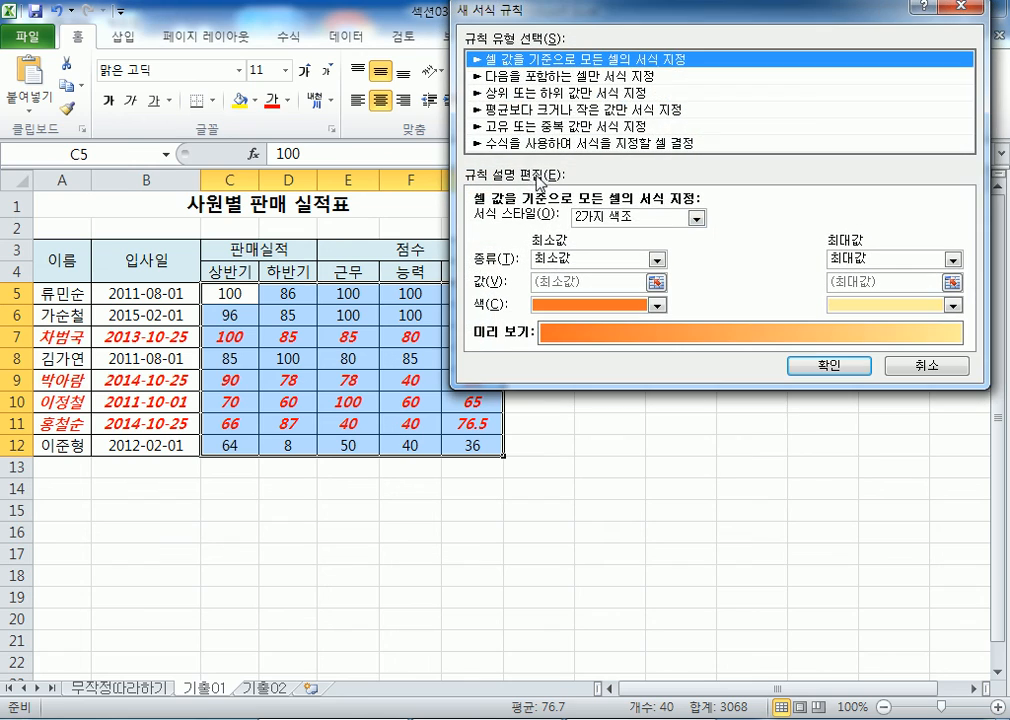
{"action": "left_click", "coordinate": [521, 112]}
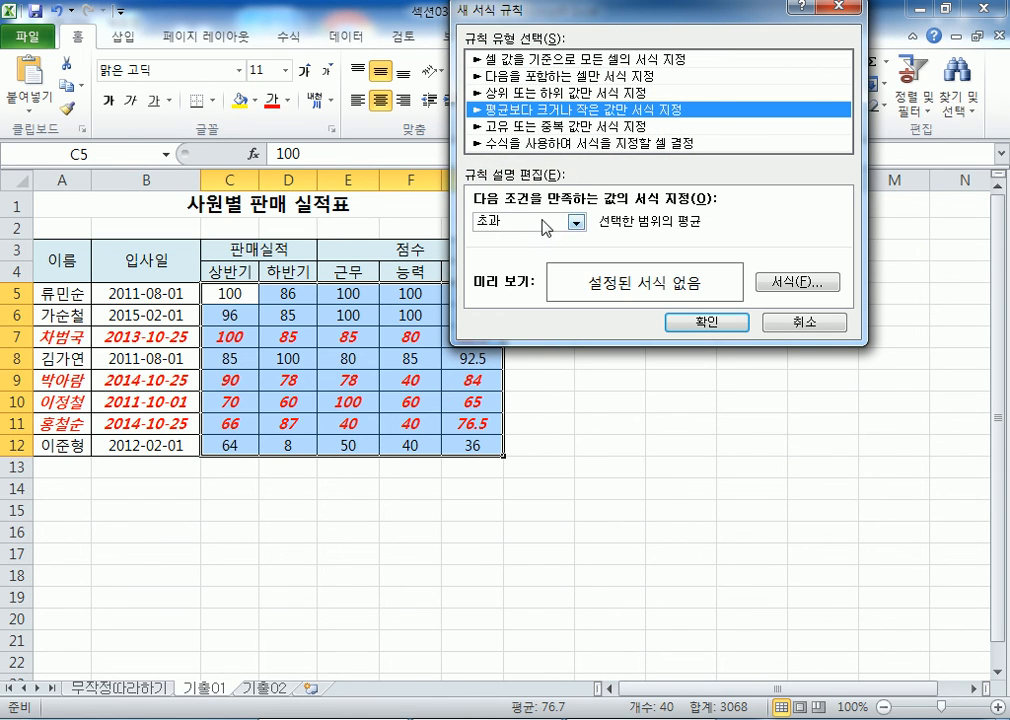
{"action": "left_click", "coordinate": [553, 221]}
{"action": "left_click", "coordinate": [517, 268]}
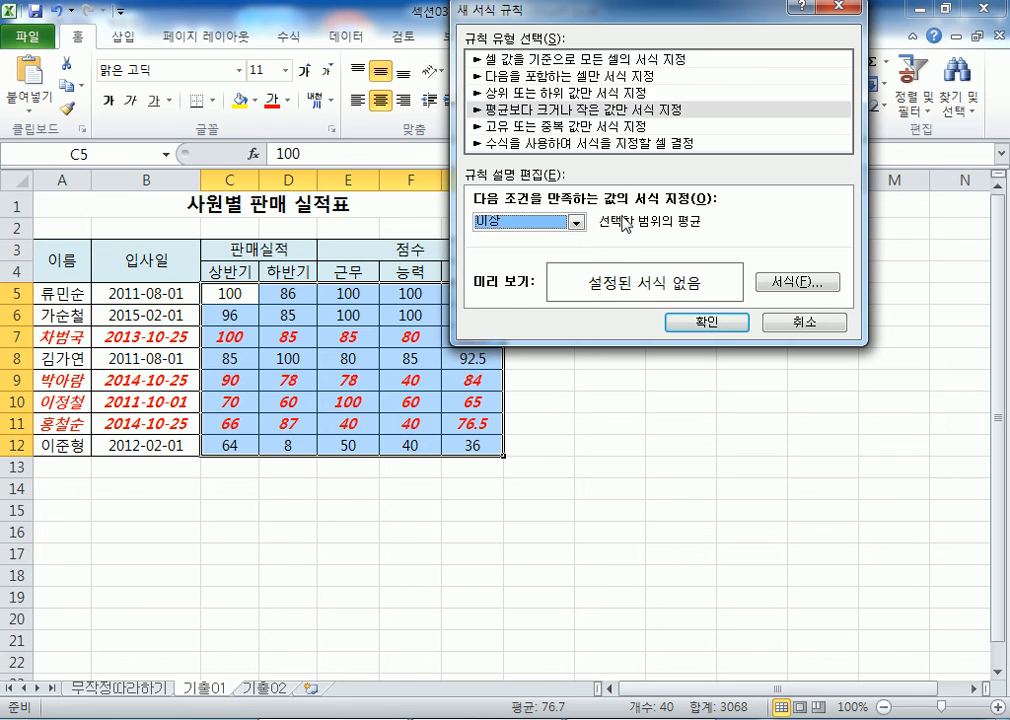
{"action": "left_click", "coordinate": [531, 221]}
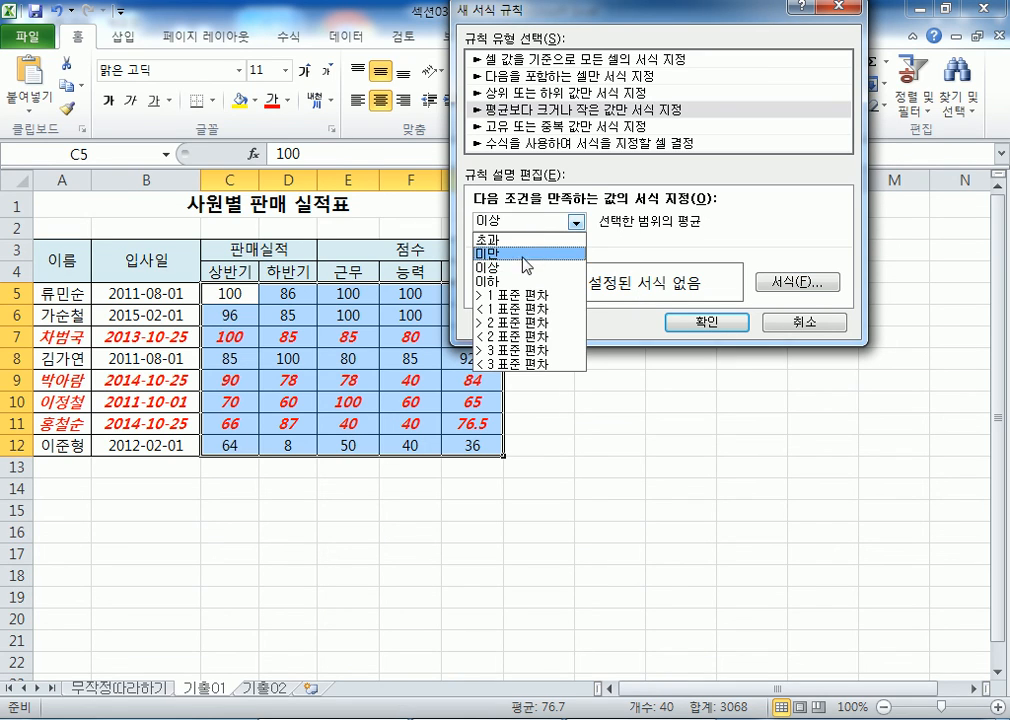
{"action": "left_click", "coordinate": [560, 279]}
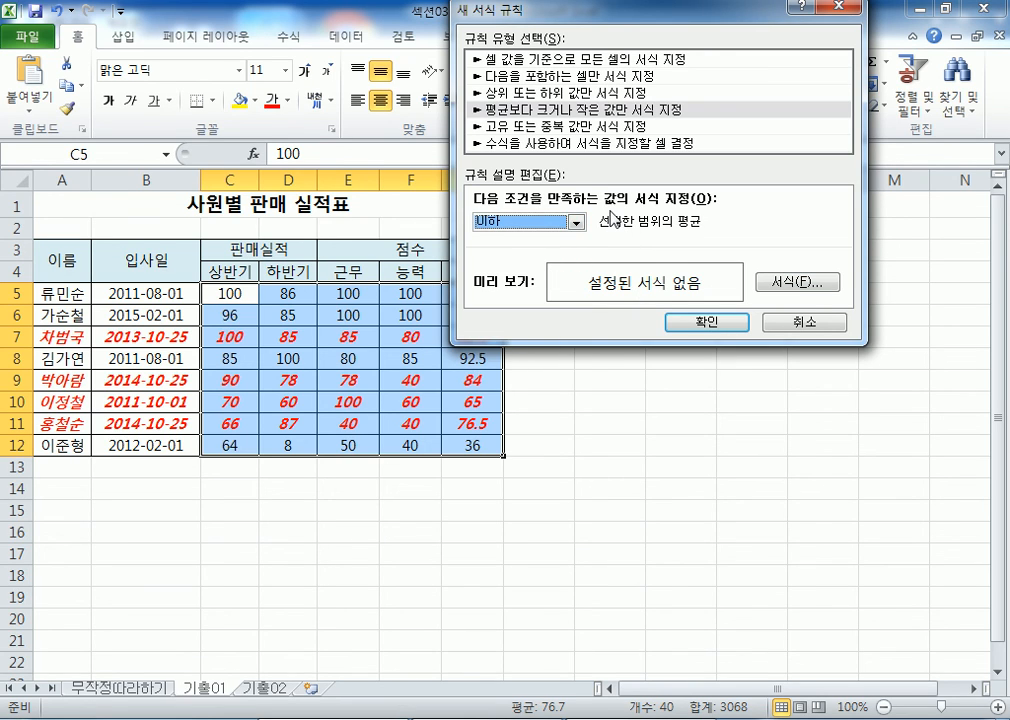
{"action": "left_click", "coordinate": [534, 221]}
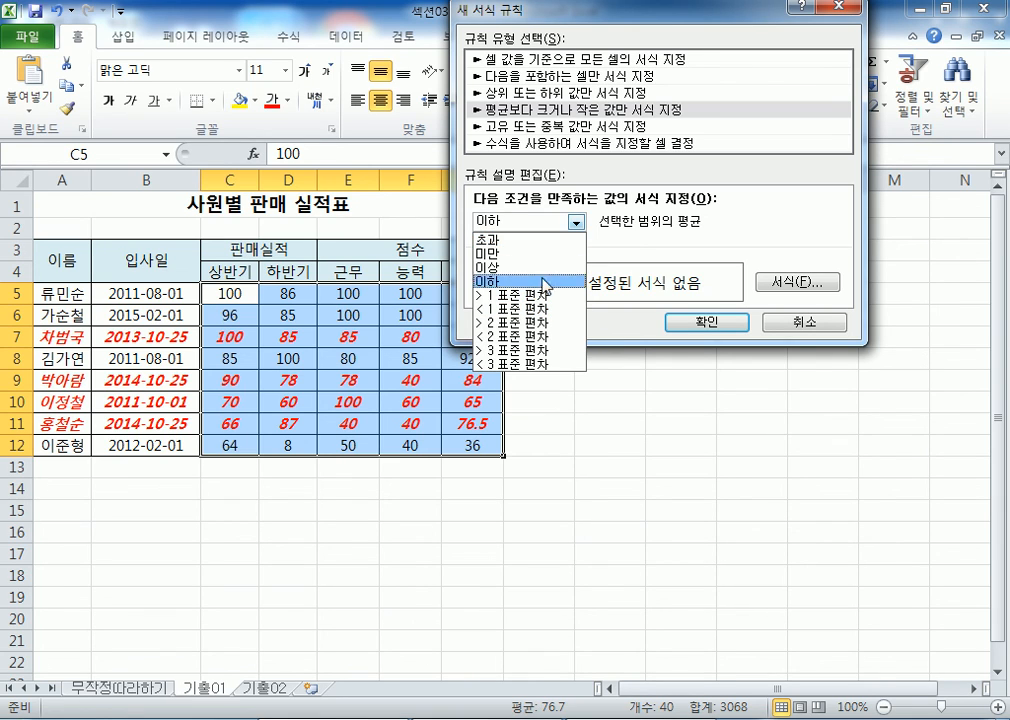
{"action": "left_click", "coordinate": [551, 172]}
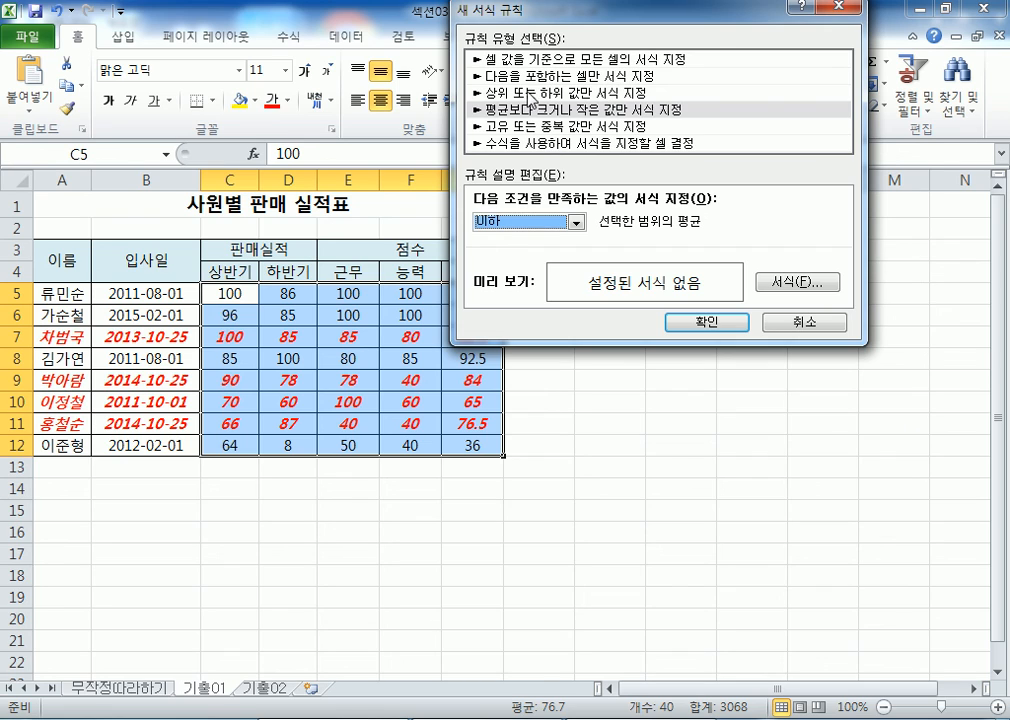
Try the 상위 또는 하위 값만 서식 지정 rule type with a rank of 5, checking the % 이내 option and switching to 하위
{"action": "left_click", "coordinate": [528, 93]}
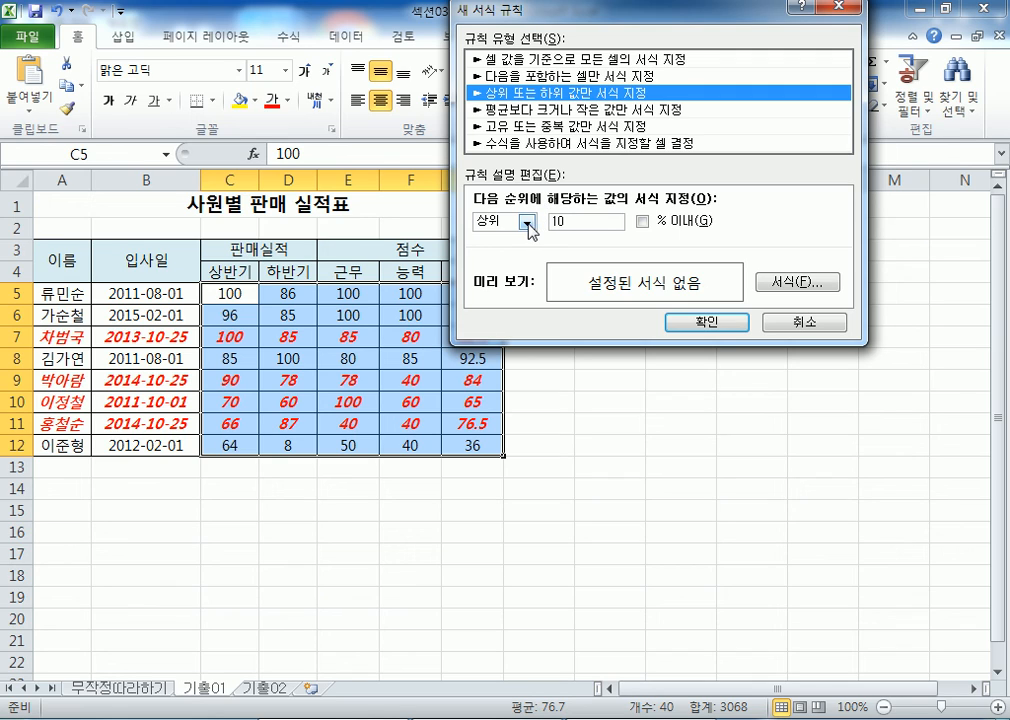
{"action": "left_click", "coordinate": [587, 222]}
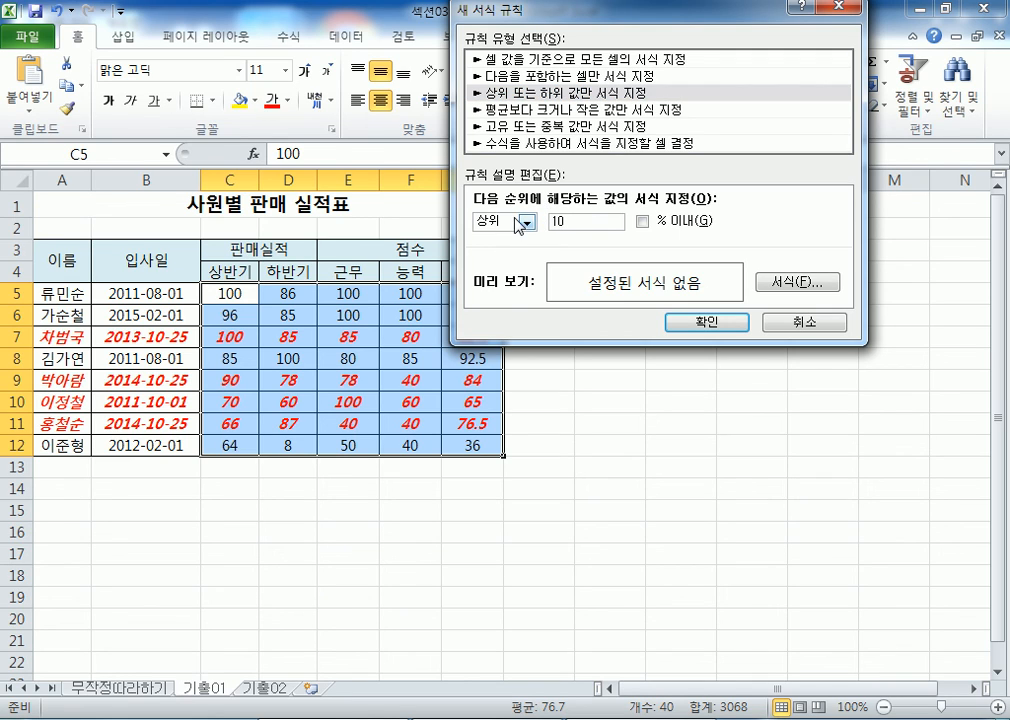
{"action": "key", "text": "BackSpace"}
{"action": "key", "text": "BackSpace"}
{"action": "left_click", "coordinate": [642, 222]}
{"action": "left_click", "coordinate": [642, 222]}
{"action": "left_click", "coordinate": [527, 222]}
{"action": "left_click", "coordinate": [492, 250]}
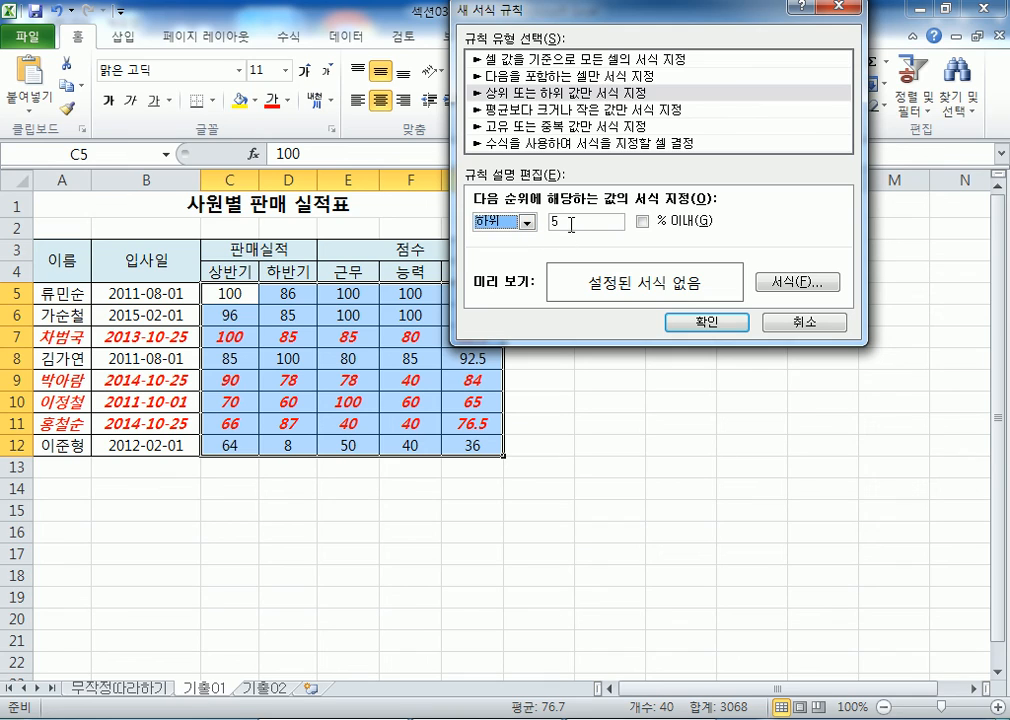
Test the % 이내 option again, try the ranking rule with 상위 10, and cancel the new rule
{"action": "left_click", "coordinate": [643, 222]}
{"action": "left_click", "coordinate": [645, 224]}
{"action": "left_click", "coordinate": [529, 222]}
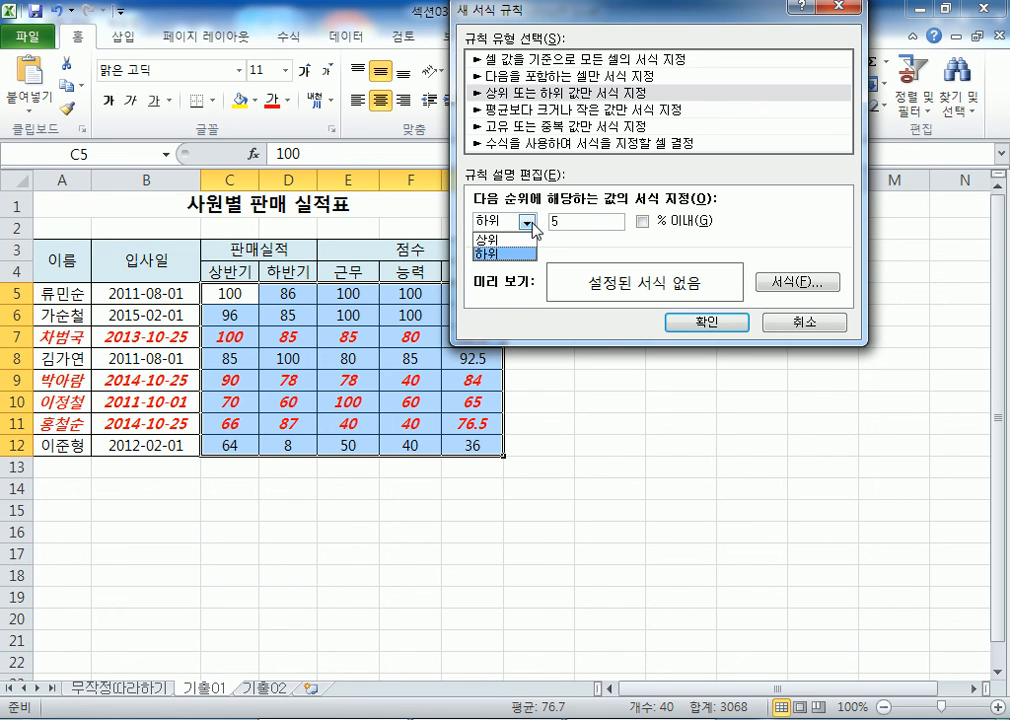
{"action": "left_click", "coordinate": [489, 239]}
{"action": "left_click", "coordinate": [583, 222]}
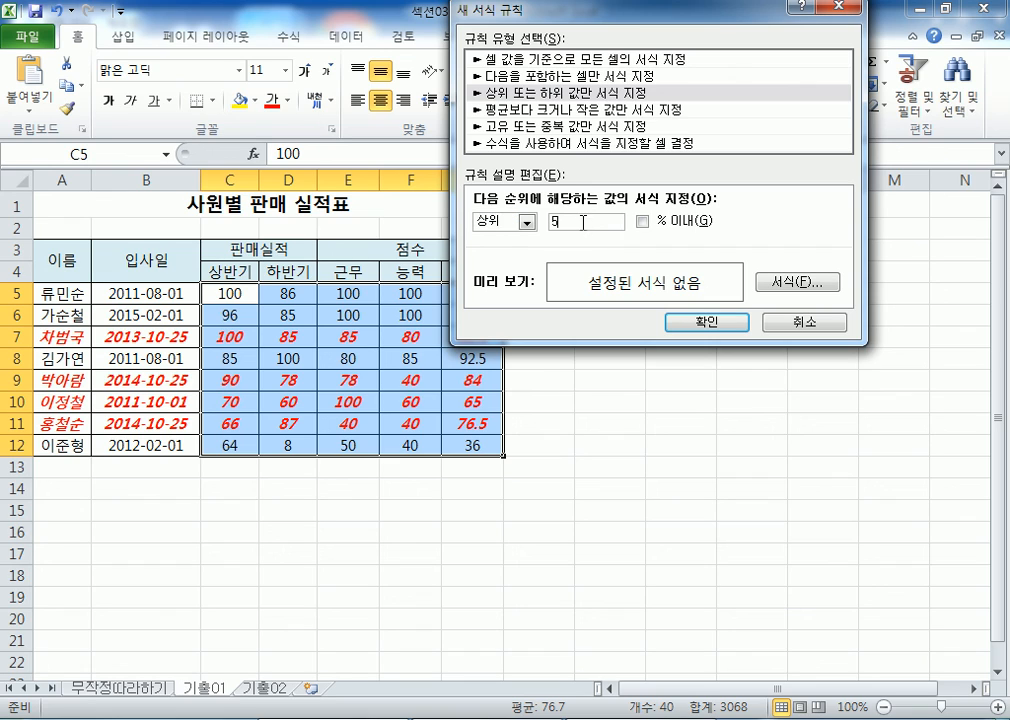
{"action": "key", "text": "BackSpace"}
{"action": "type", "text": "10"}
{"action": "left_click", "coordinate": [808, 324]}
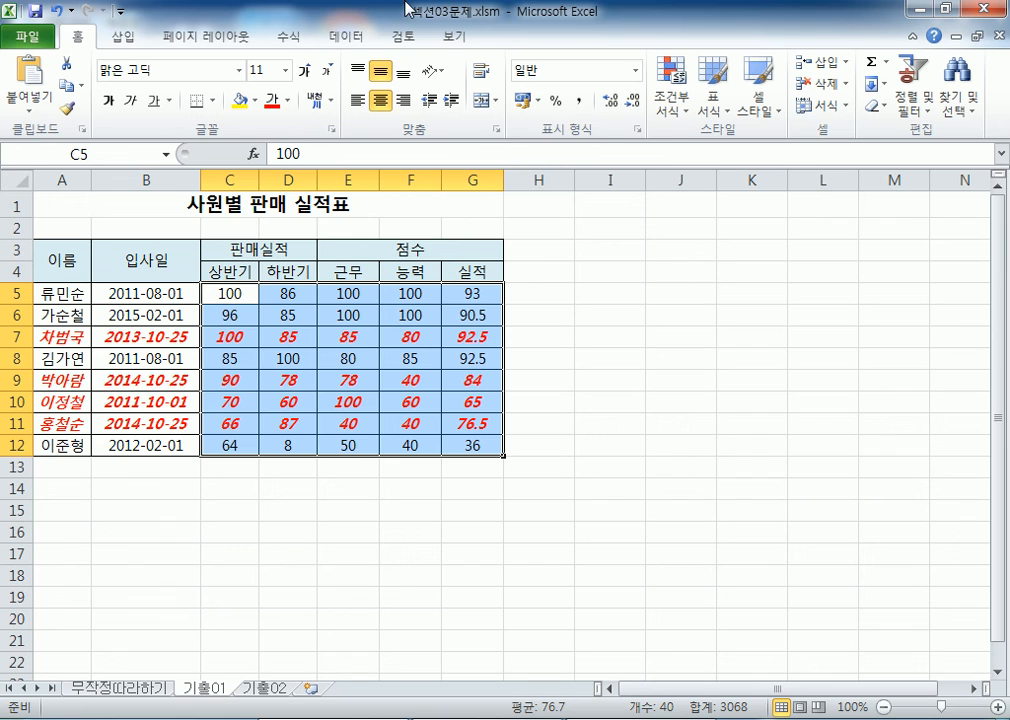
Switch to Notepad and review the notes from the $D$4 reference types through the MONTH conditions to the AND example
{"action": "left_click", "coordinate": [560, 718]}
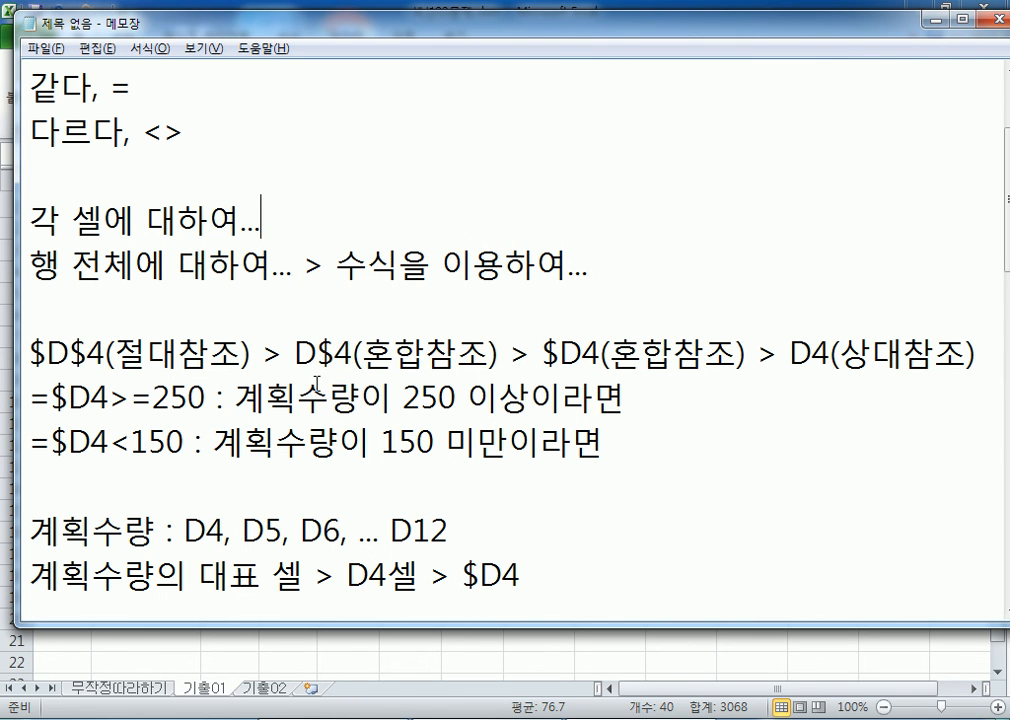
{"action": "left_click_drag", "start_coordinate": [46, 352], "coordinate": [230, 350]}
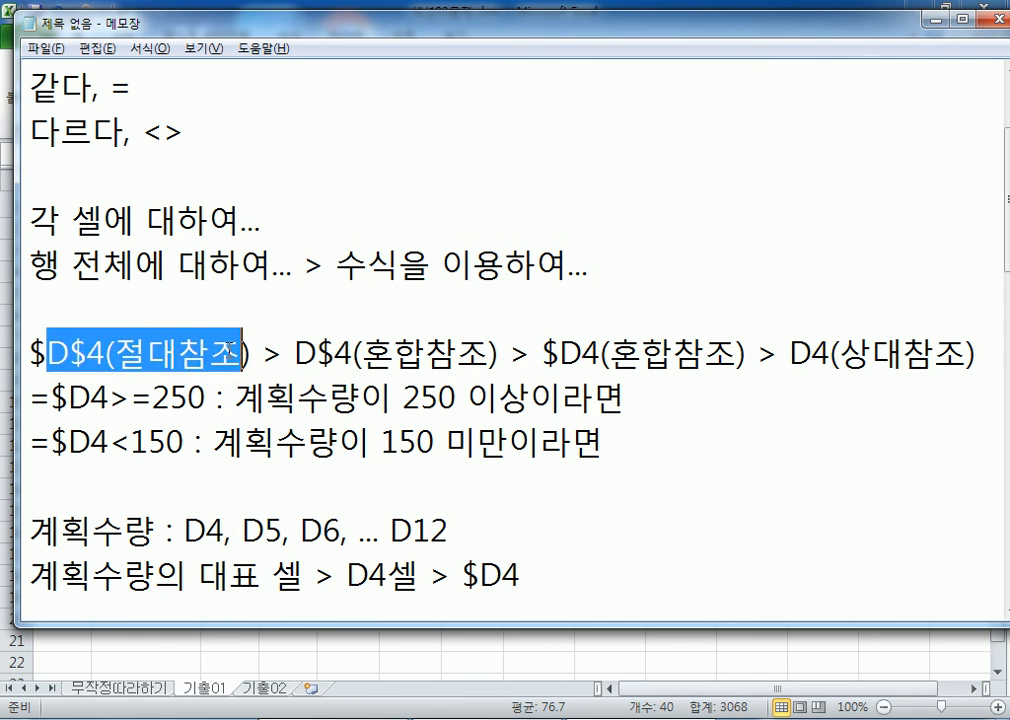
{"action": "left_click", "coordinate": [221, 490]}
{"action": "scroll", "coordinate": [230, 490], "scroll_direction": "down", "scroll_amount": 2}
{"action": "scroll", "coordinate": [241, 489], "scroll_direction": "down", "scroll_amount": 5}
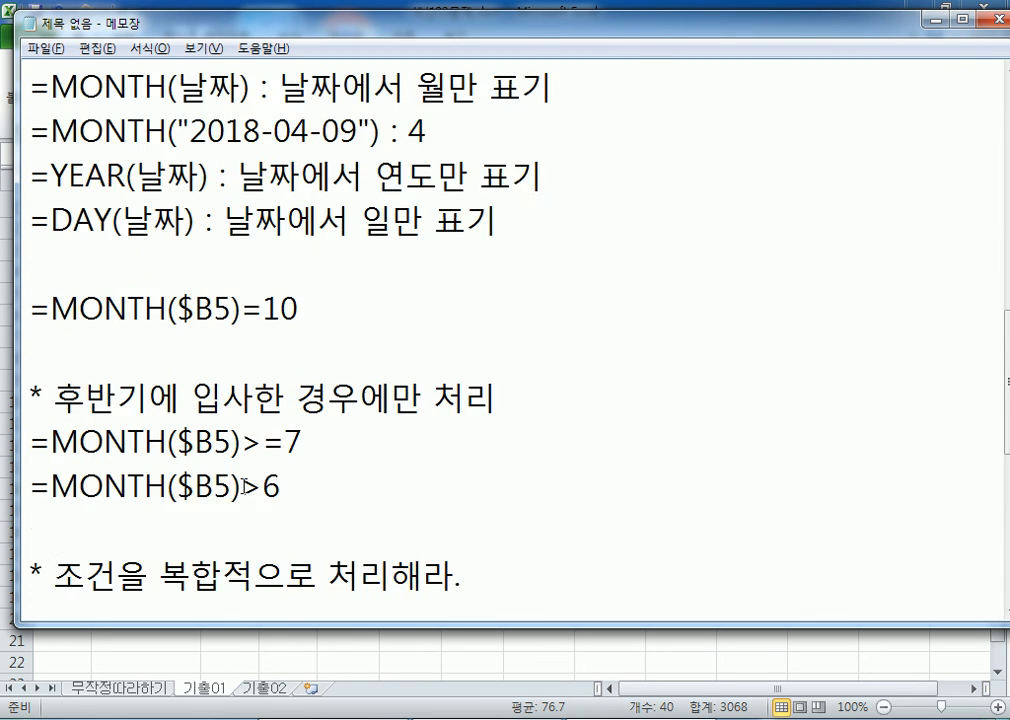
{"action": "left_click", "coordinate": [197, 454]}
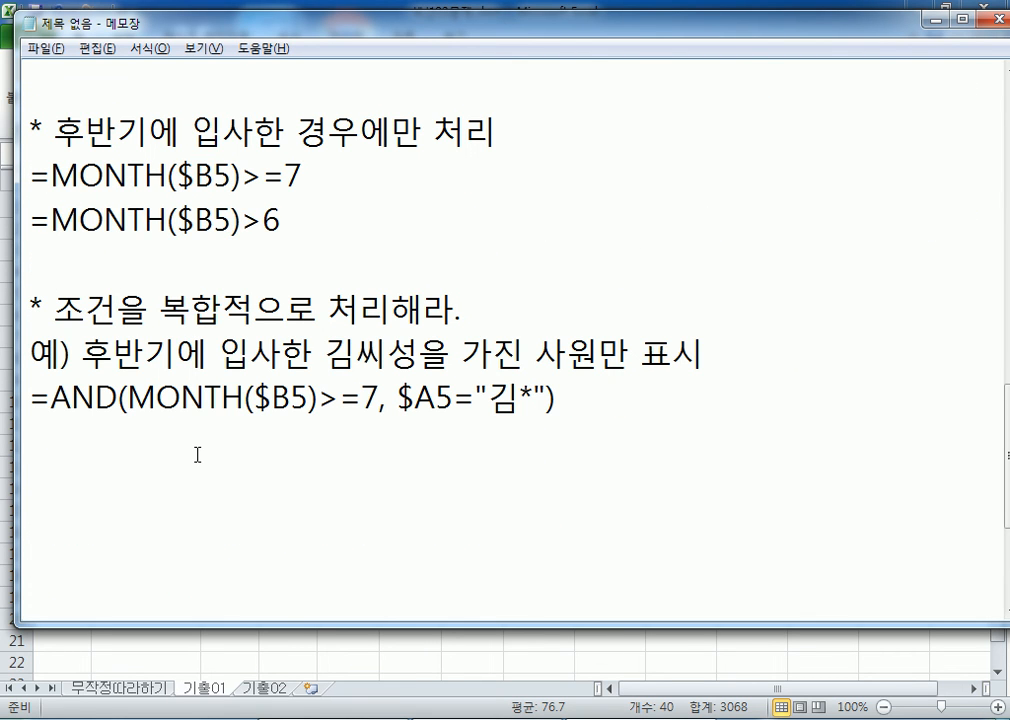